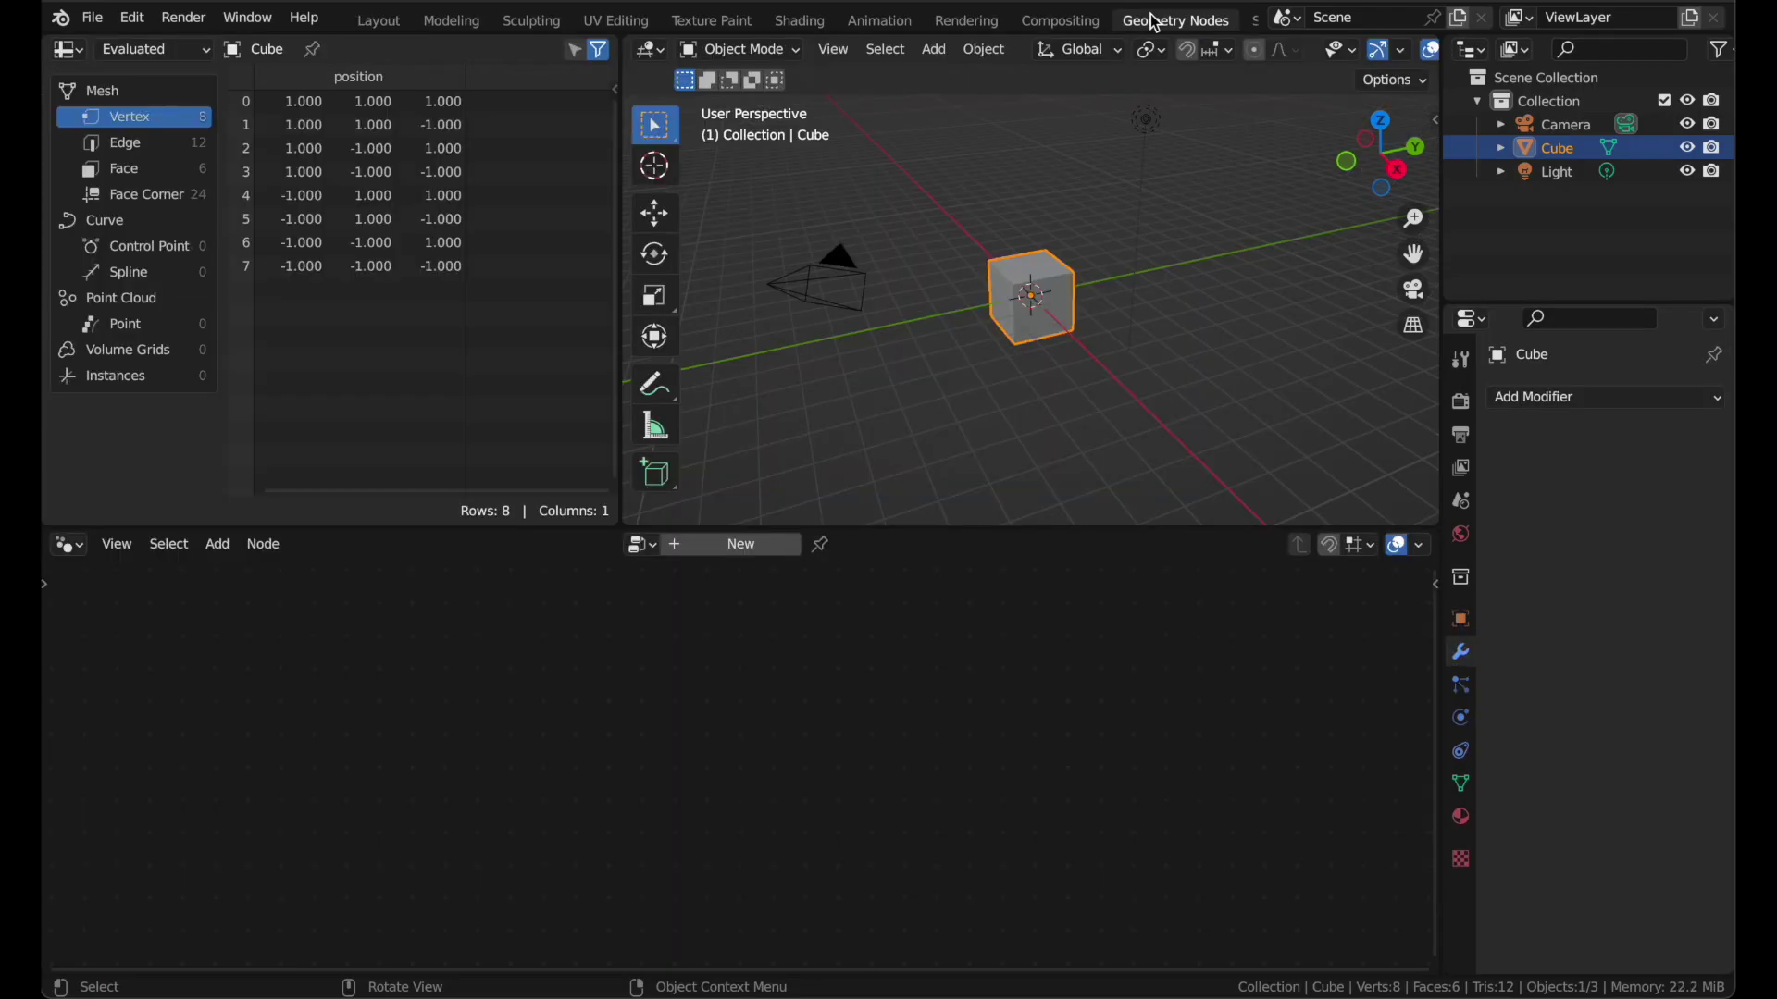
# - Close the spreadsheet area by expanding the 3D viewport over it, and create a geometry node tree named Ground on the cube
pyautogui.moveTo(626, 42); pyautogui.dragTo(396, 51)
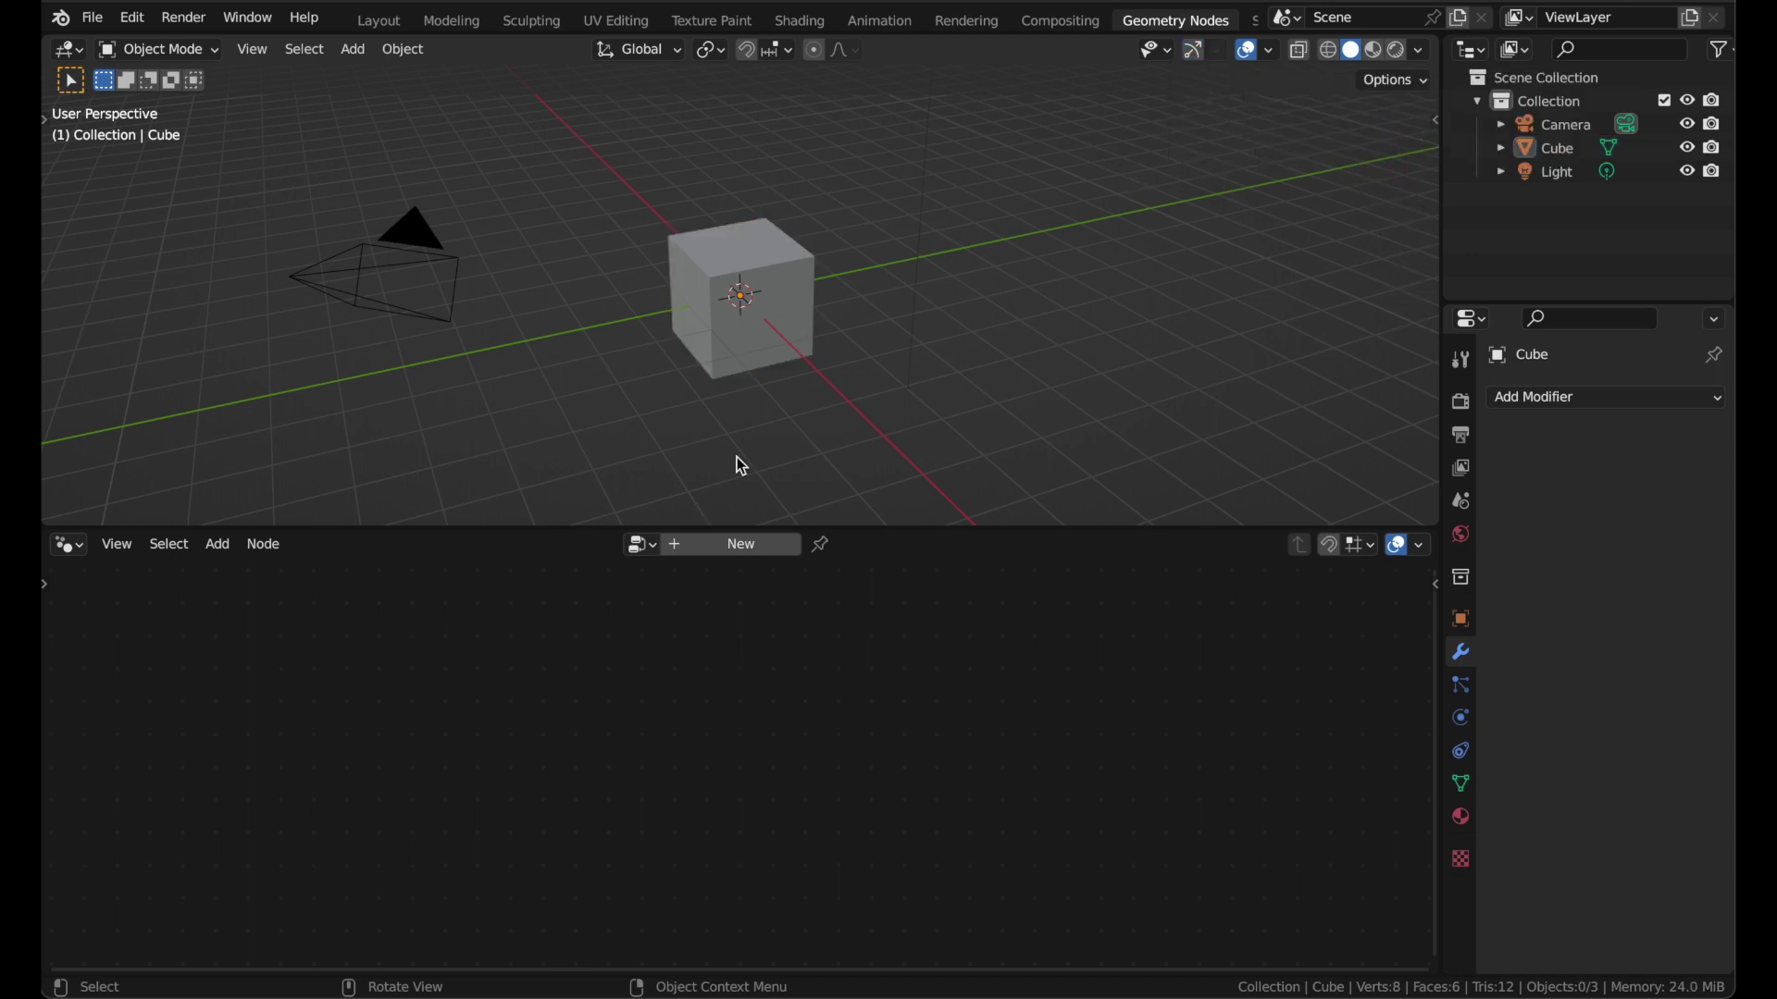
pyautogui.click(721, 546)
pyautogui.doubleClick(729, 546)
pyautogui.write('Ground')
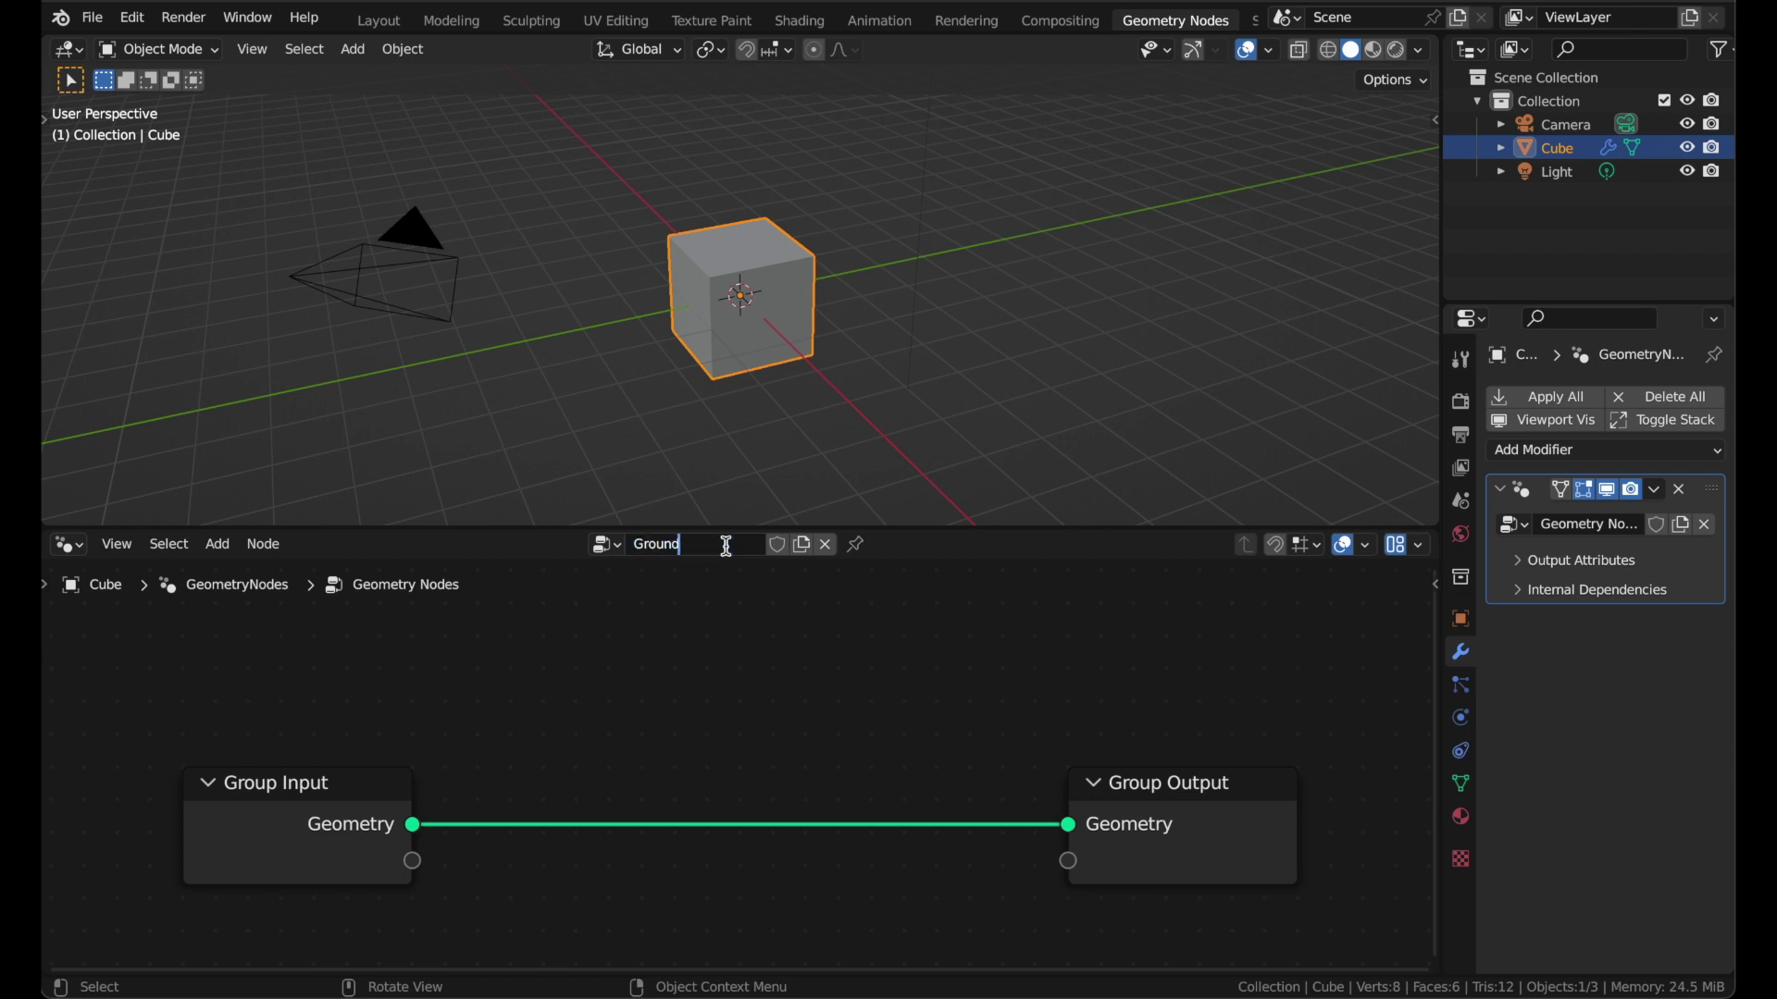
pyautogui.press('Return')
# - Replace the Group Input node with a Grid node and connect its Mesh output to the Group Output's Geometry input
pyautogui.moveTo(333, 783); pyautogui.dragTo(398, 711, button='middle')
pyautogui.scroll(-2, 397, 711)
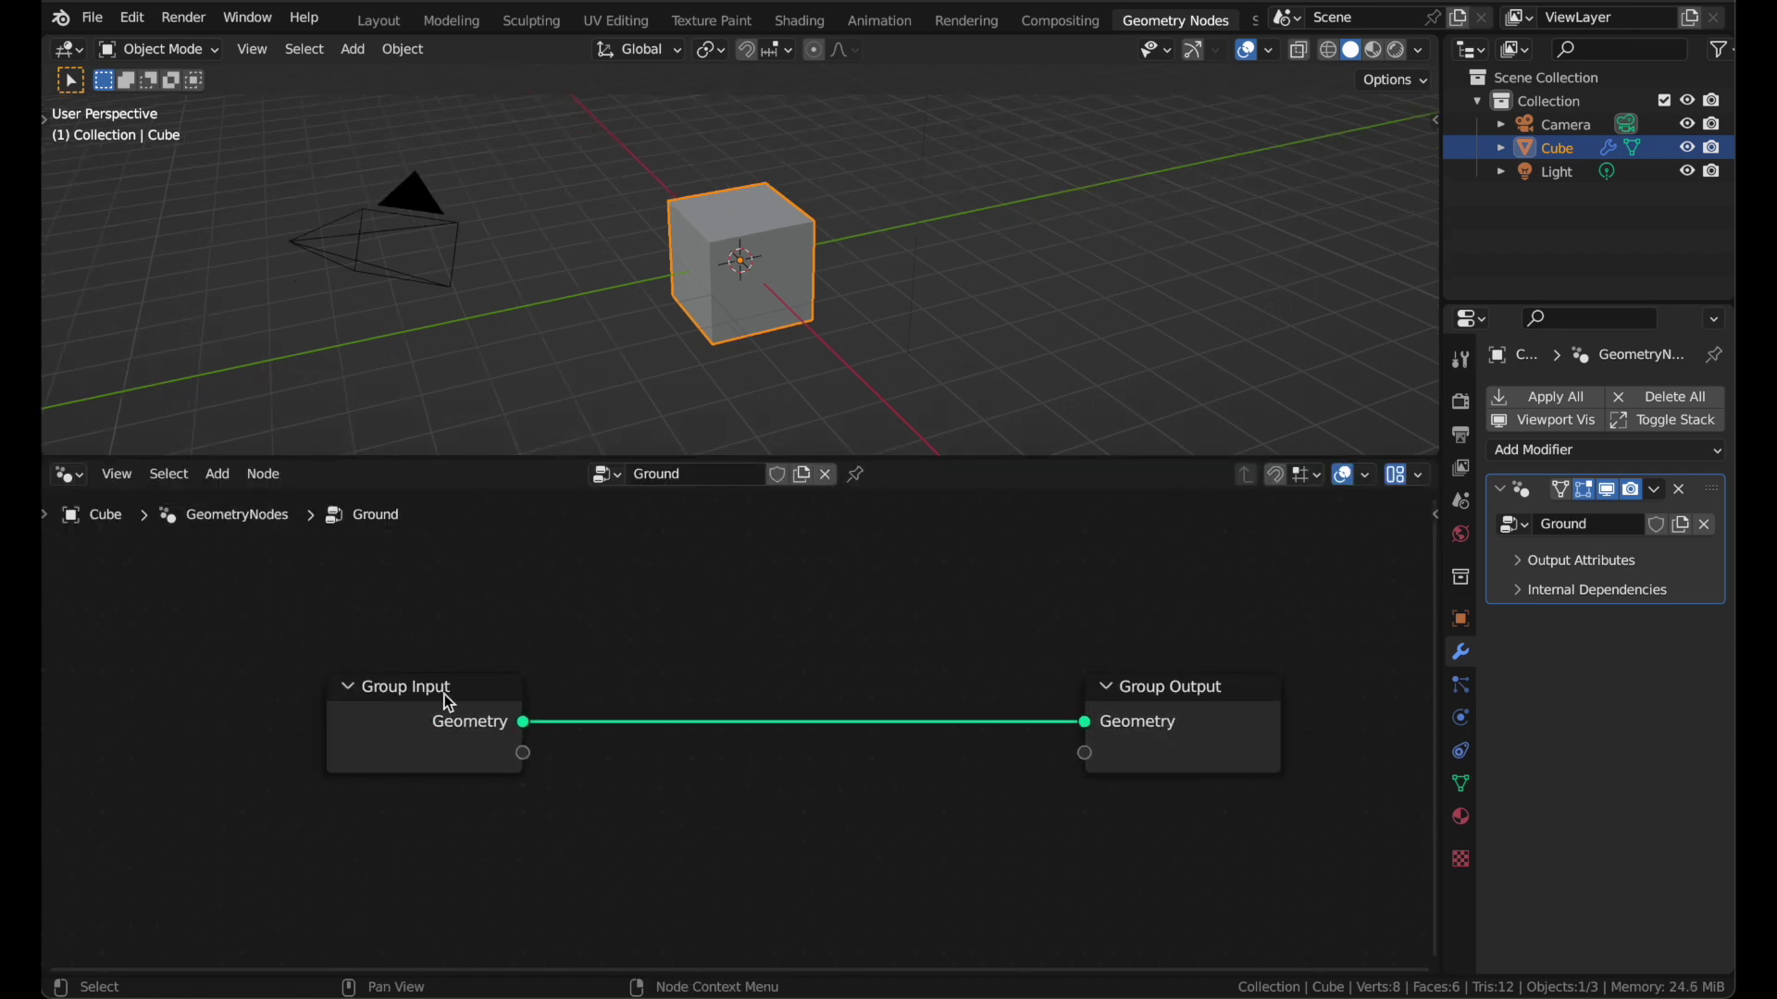
pyautogui.moveTo(314, 659); pyautogui.dragTo(551, 753)
pyautogui.press('x')
pyautogui.hotkey('shift', 'a')
pyautogui.write('gr')
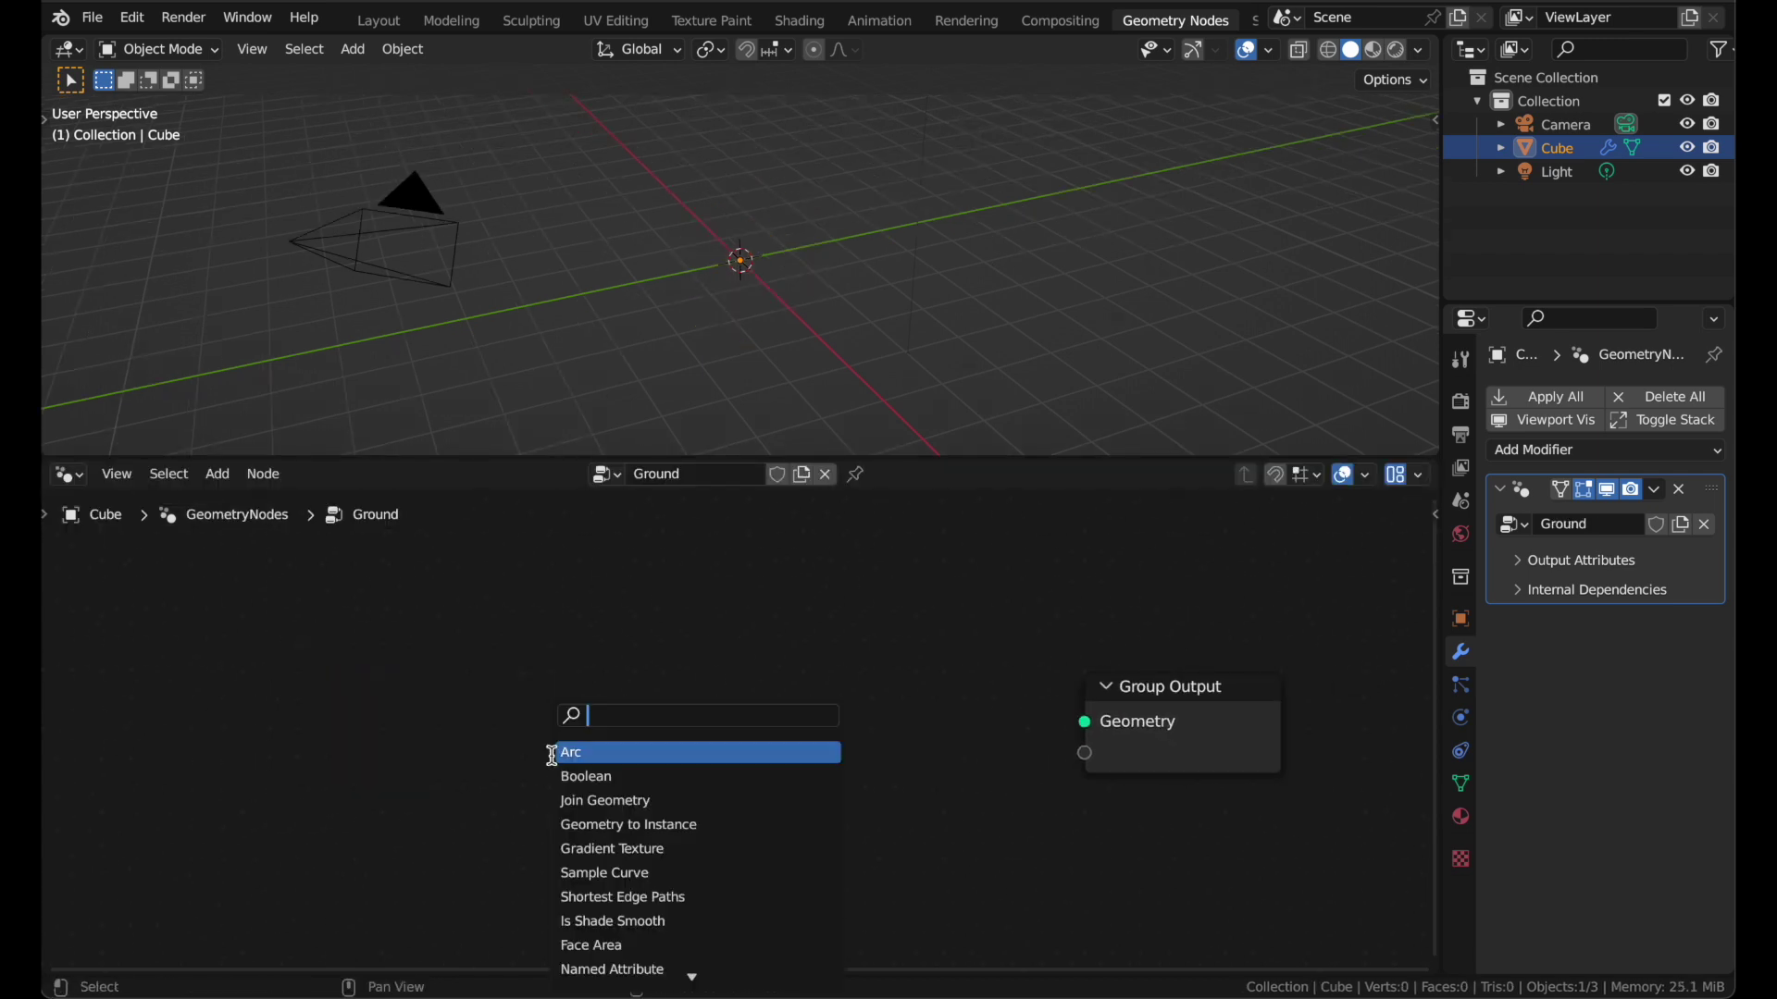
pyautogui.write('id')
pyautogui.press('Return')
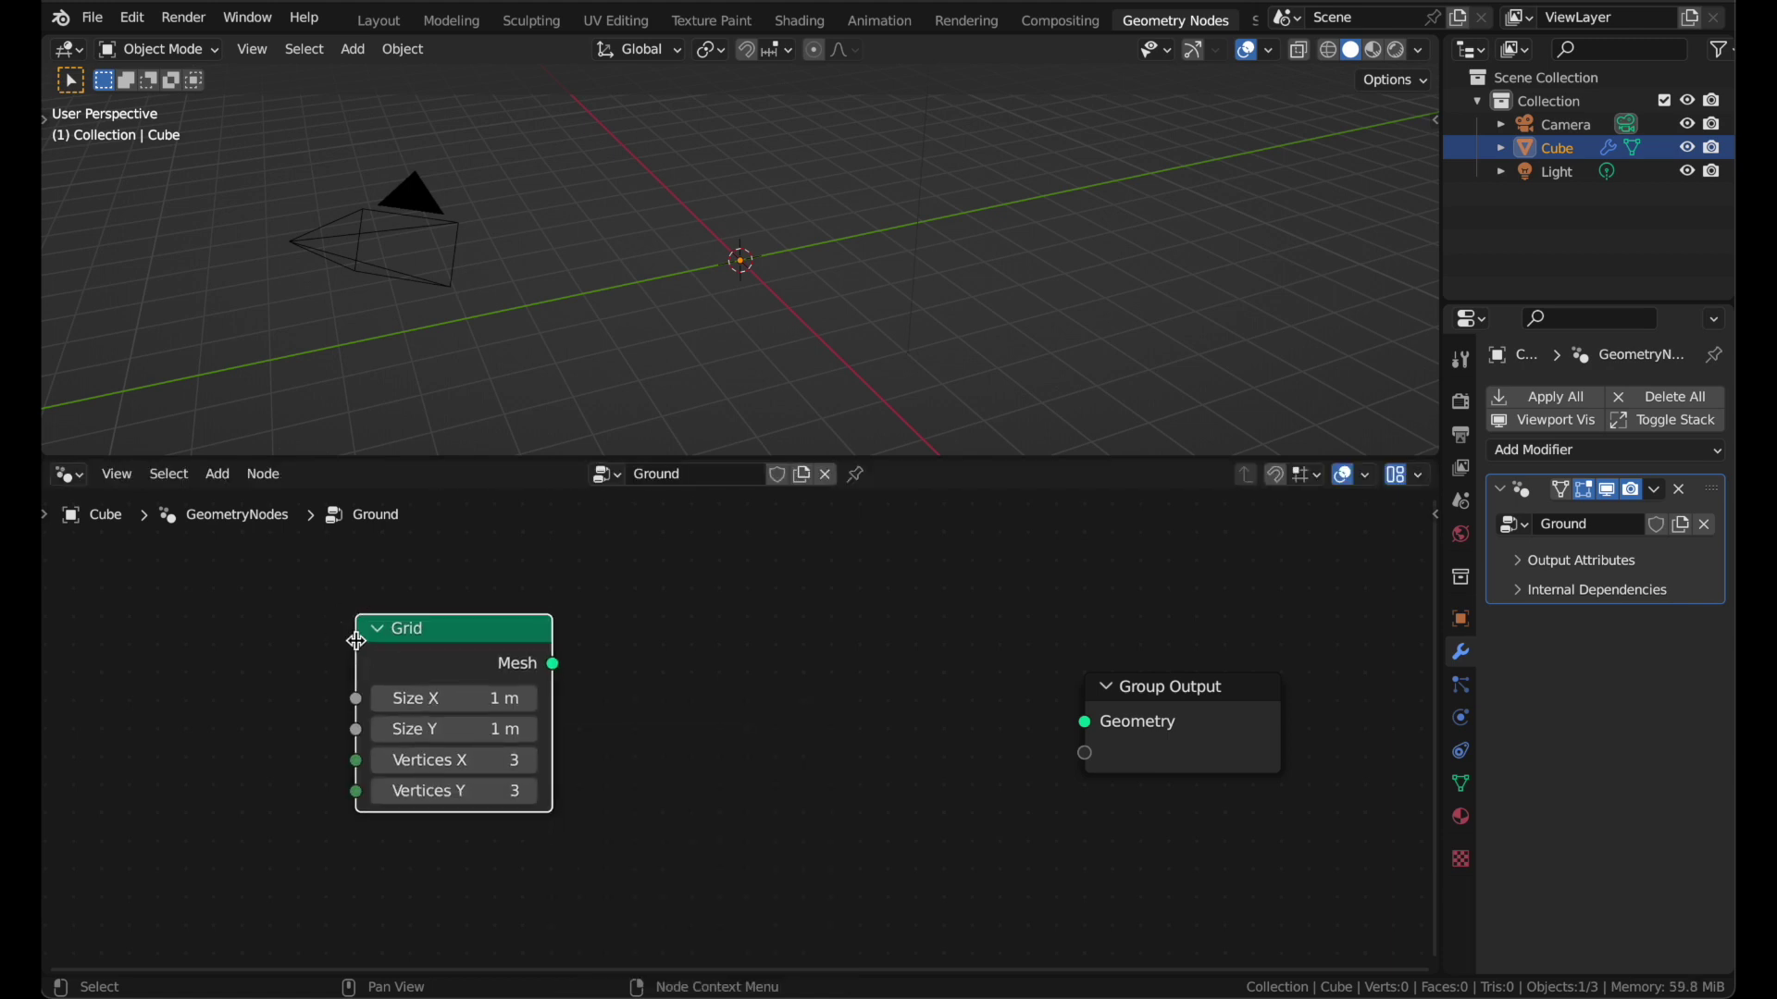
pyautogui.click(573, 672)
pyautogui.moveTo(556, 665); pyautogui.dragTo(1085, 722)
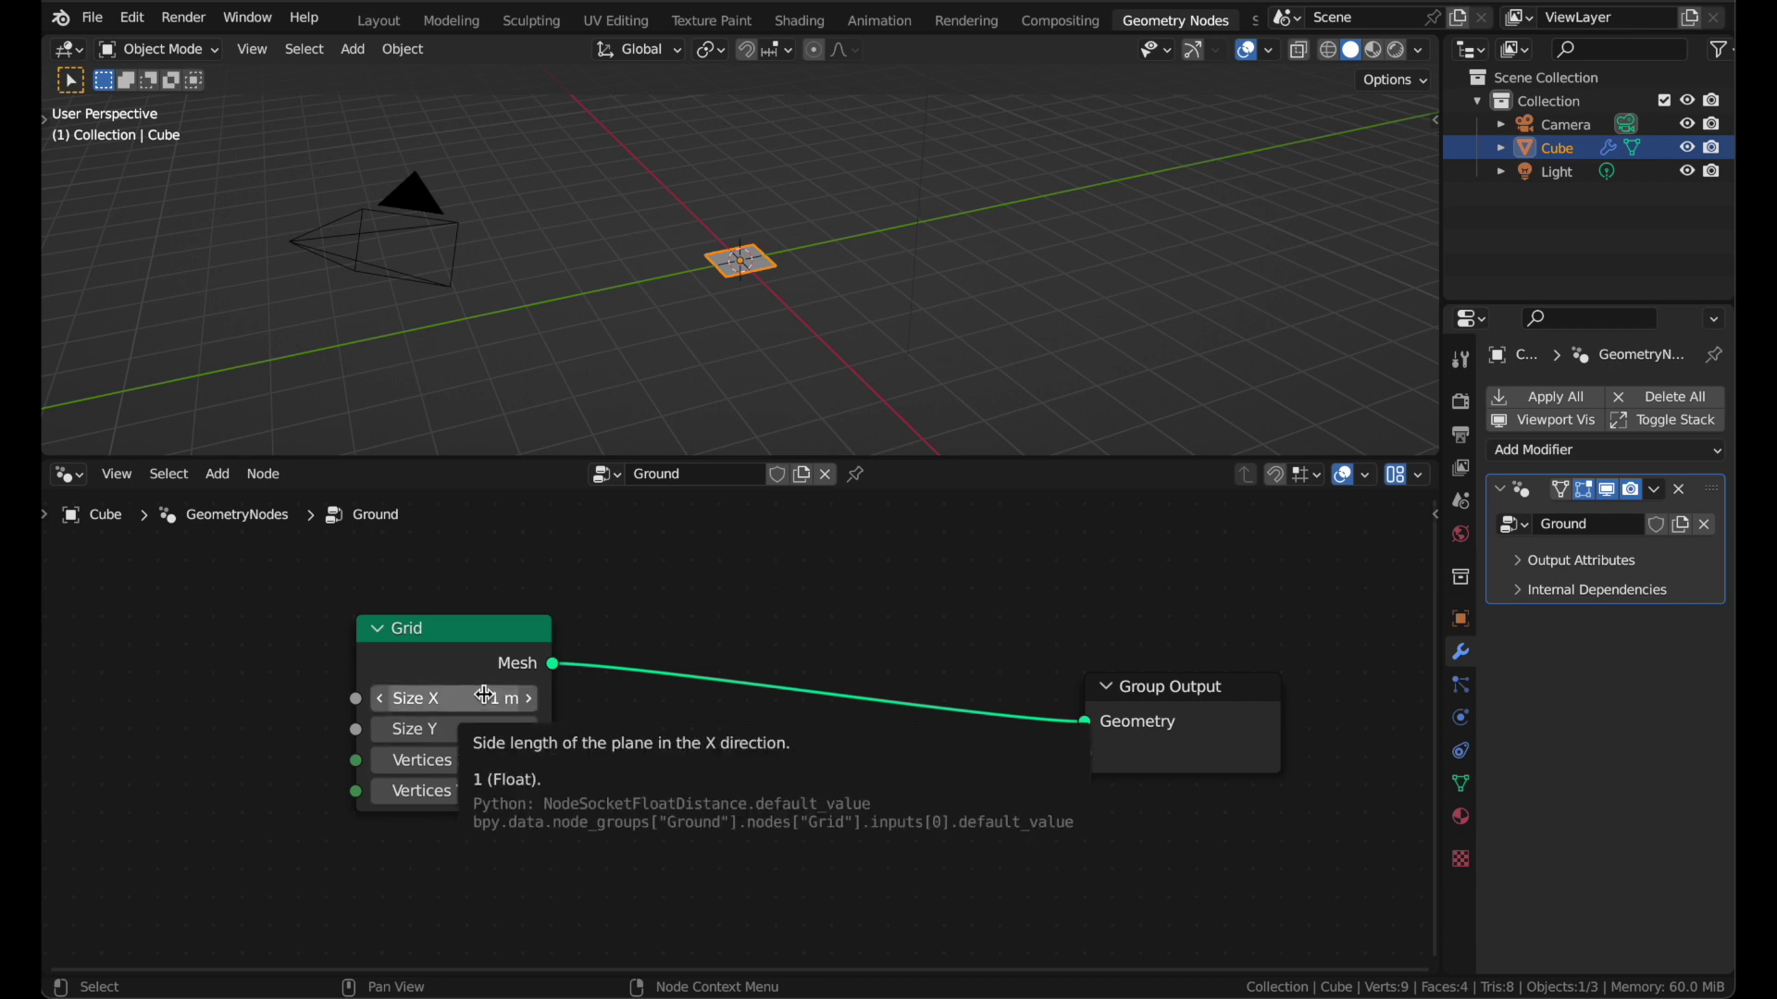
# - Set the Grid's Size X and Size Y to 50 m and move the Group Output node farther from the Grid
pyautogui.moveTo(491, 697)
pyautogui.mouseDown()
pyautogui.moveTo(489, 729)
pyautogui.moveTo(485, 696)
pyautogui.mouseUp()
pyautogui.press('Return')
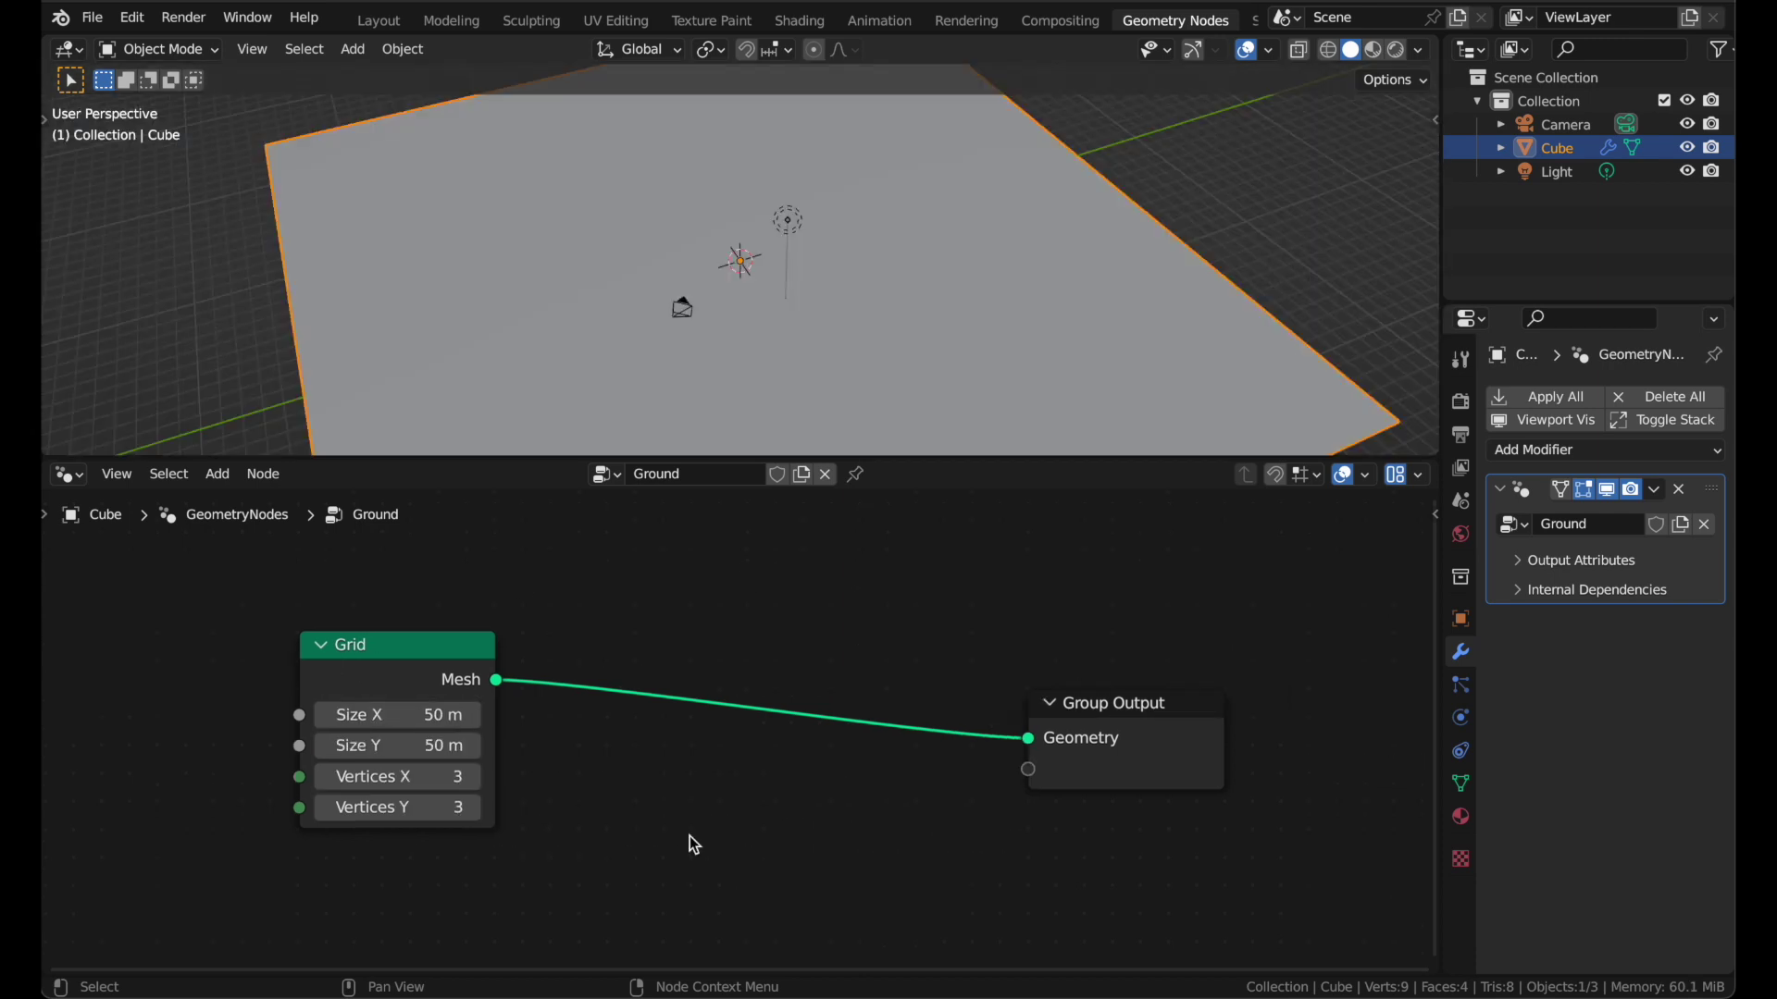
pyautogui.hscroll(4, 691, 835)
pyautogui.moveTo(935, 754); pyautogui.dragTo(1141, 745)
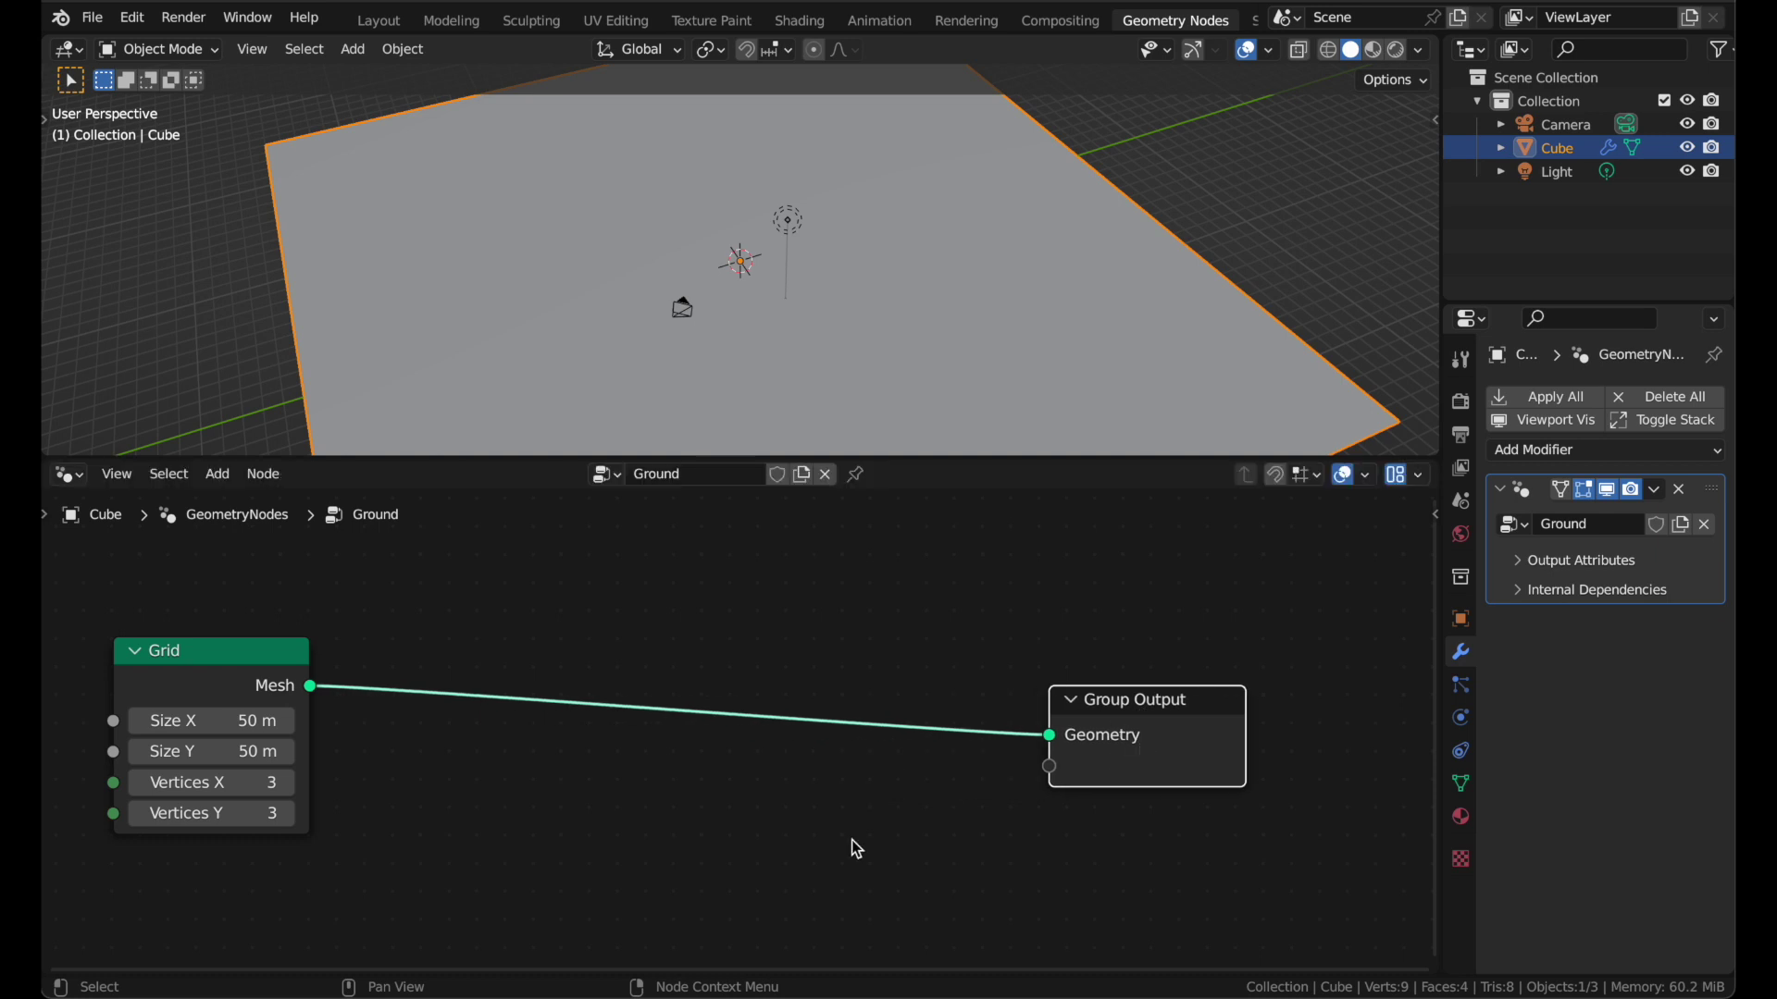
# - Insert a Subdivide Mesh node between Grid and Group Output and set its Level to 6
pyautogui.hotkey('shift', 'a')
pyautogui.write('sub')
pyautogui.press('Return')
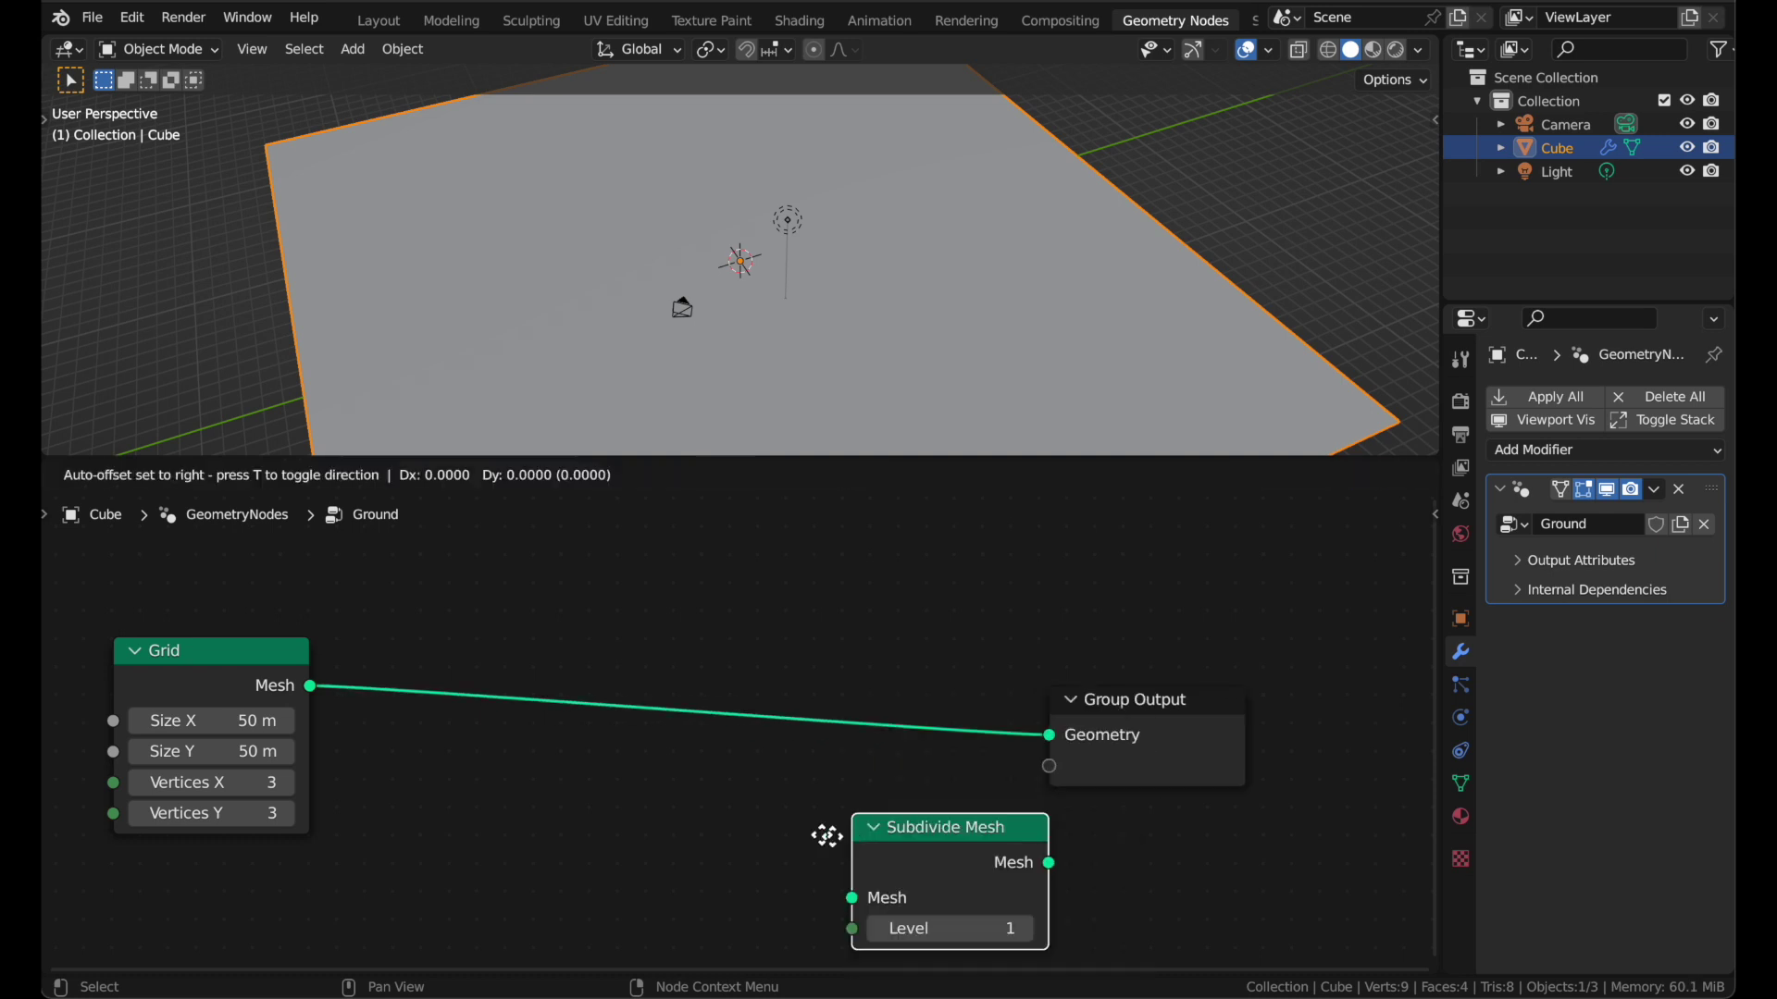
pyautogui.click(402, 673)
pyautogui.click(569, 768)
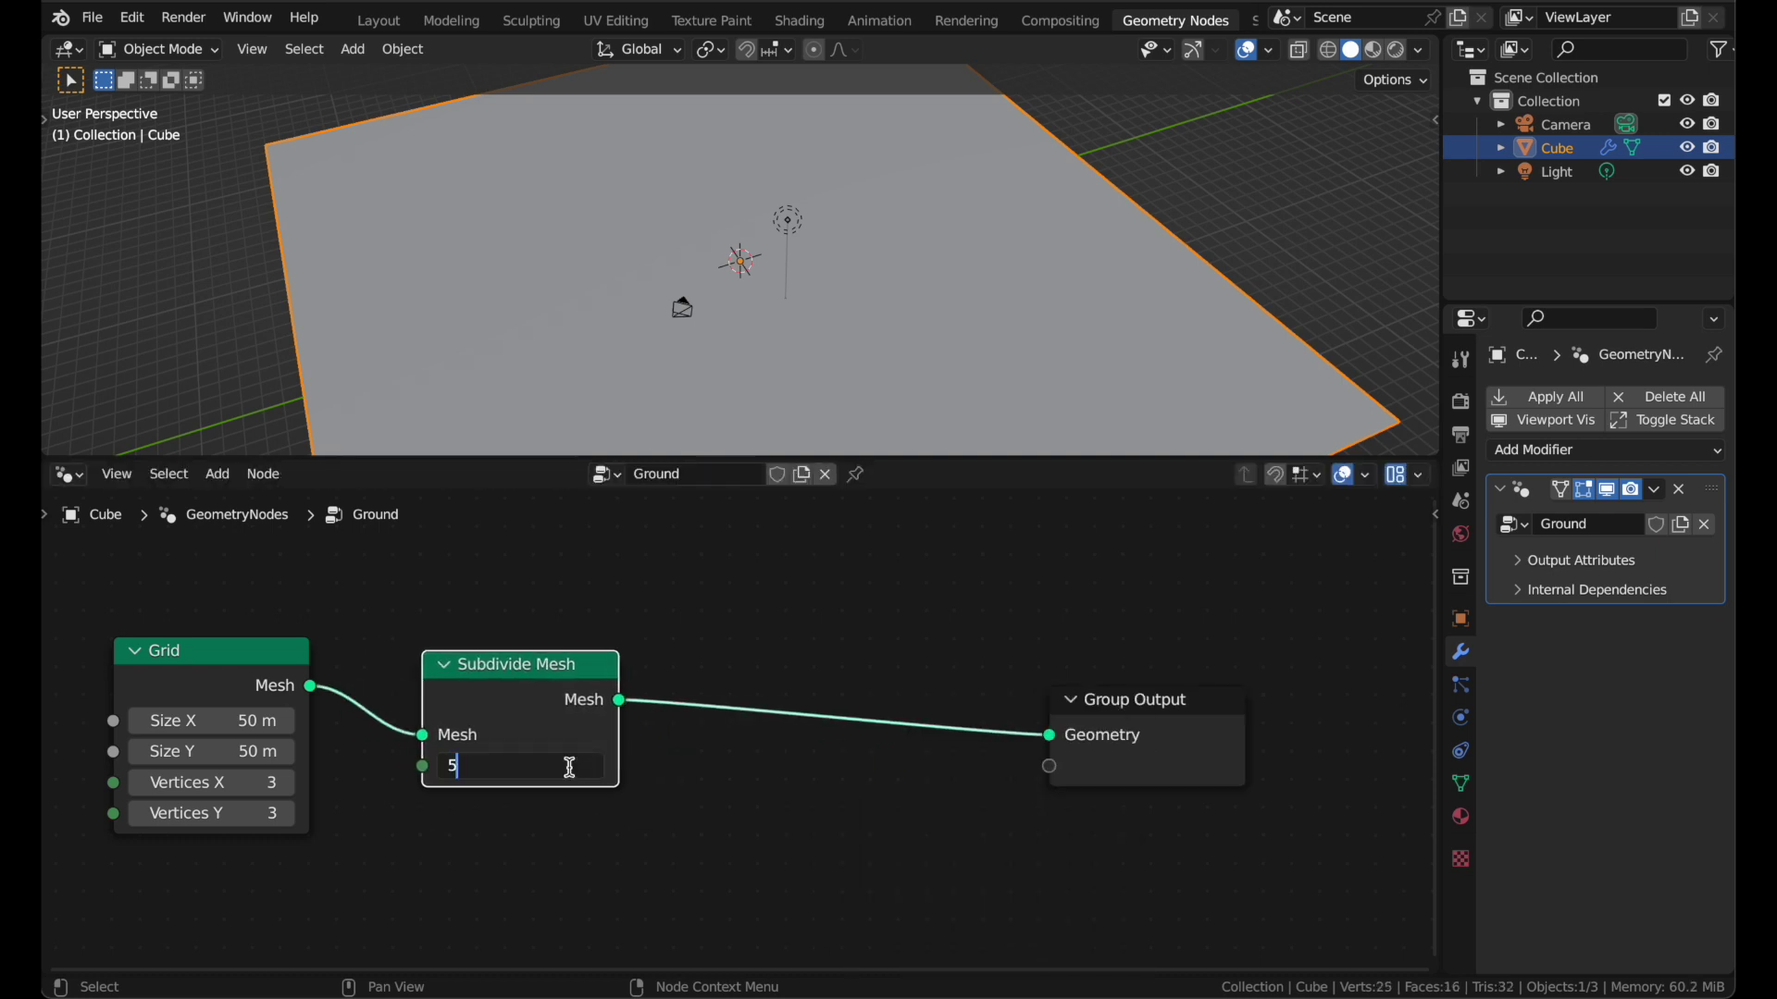
pyautogui.press('Return')
pyautogui.hscroll(4, 564, 884)
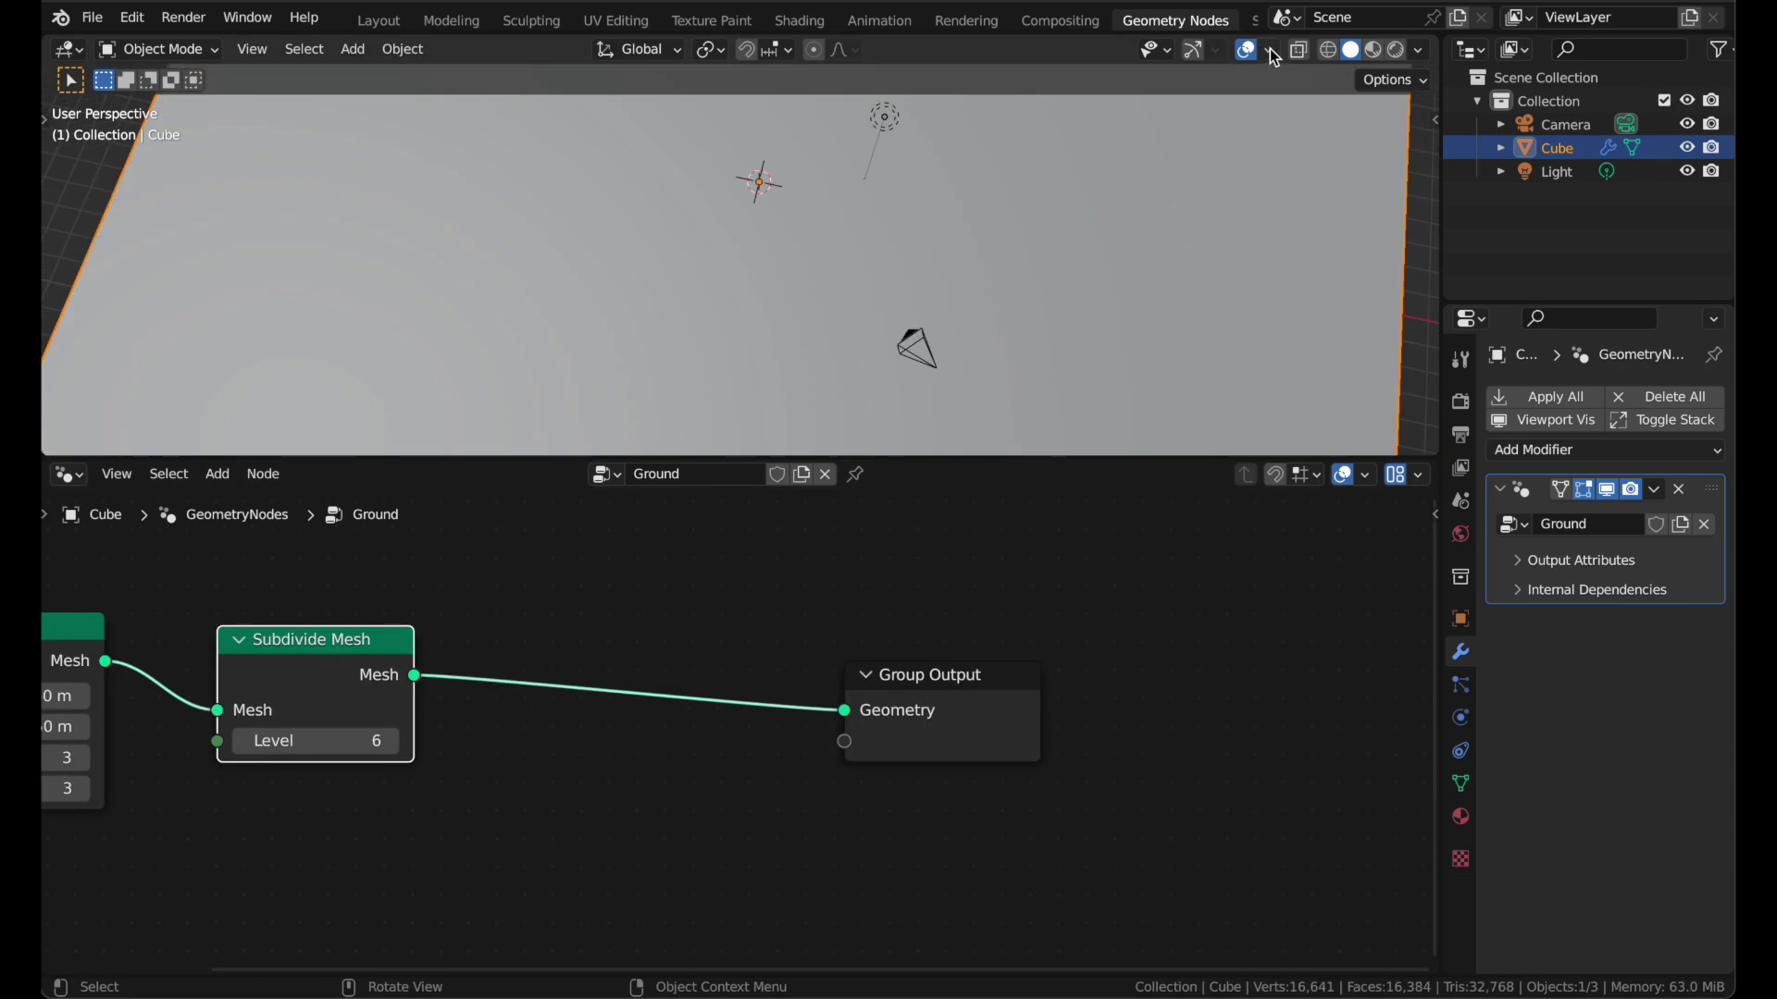
# - Toggle the viewport's Wireframe overlay on and off, and bring up its shortcut options
pyautogui.click(1273, 51)
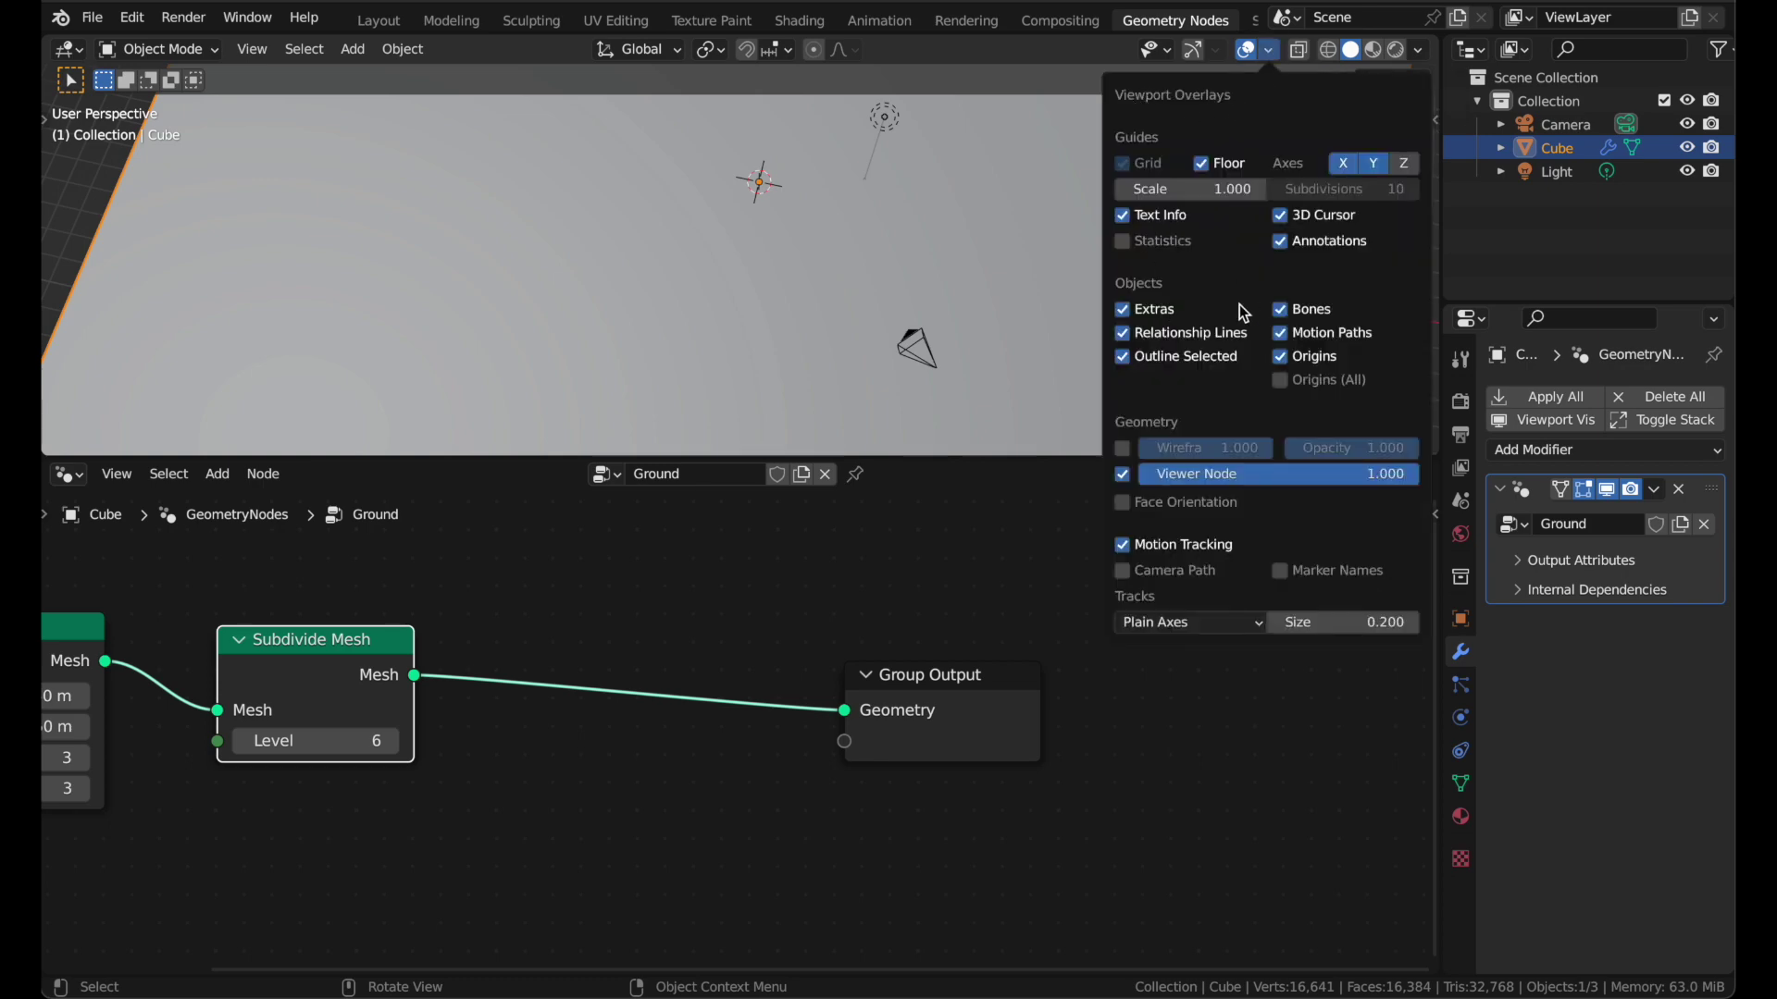
pyautogui.click(1125, 450)
pyautogui.click(1125, 451)
pyautogui.rightClick(1124, 452)
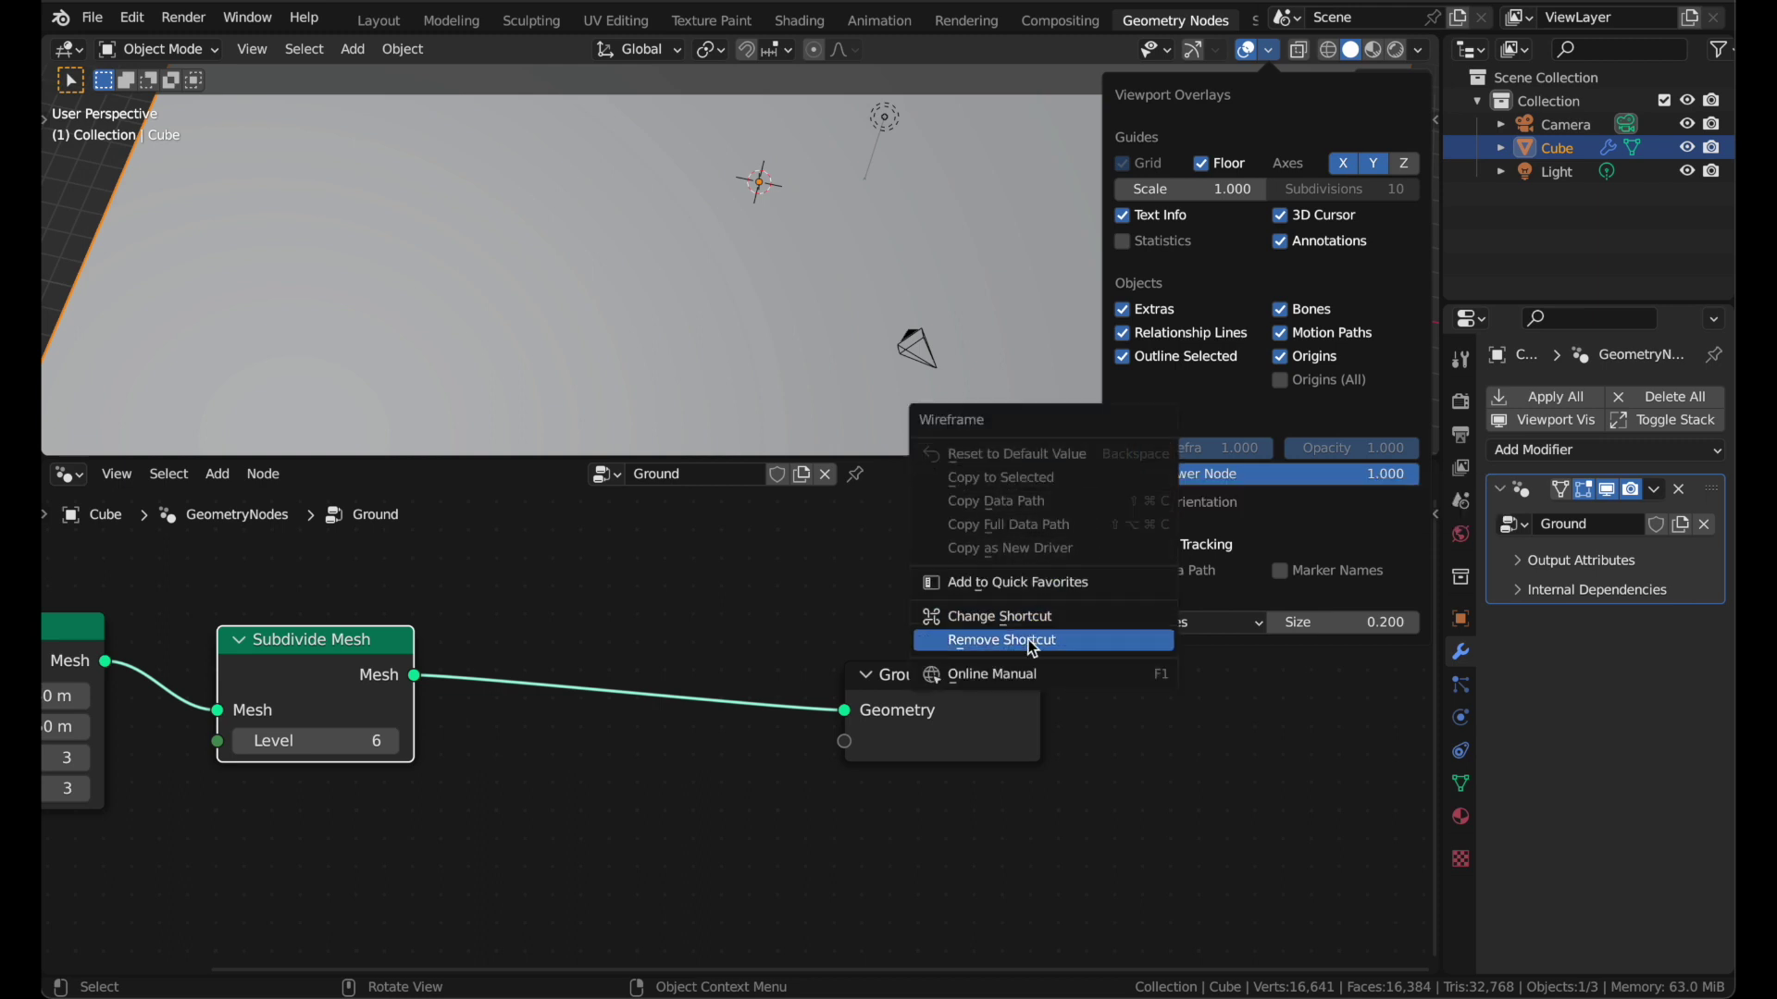
# - Make room before the Group Output node and insert a Set Position node between it and Subdivide Mesh
pyautogui.press('Home')
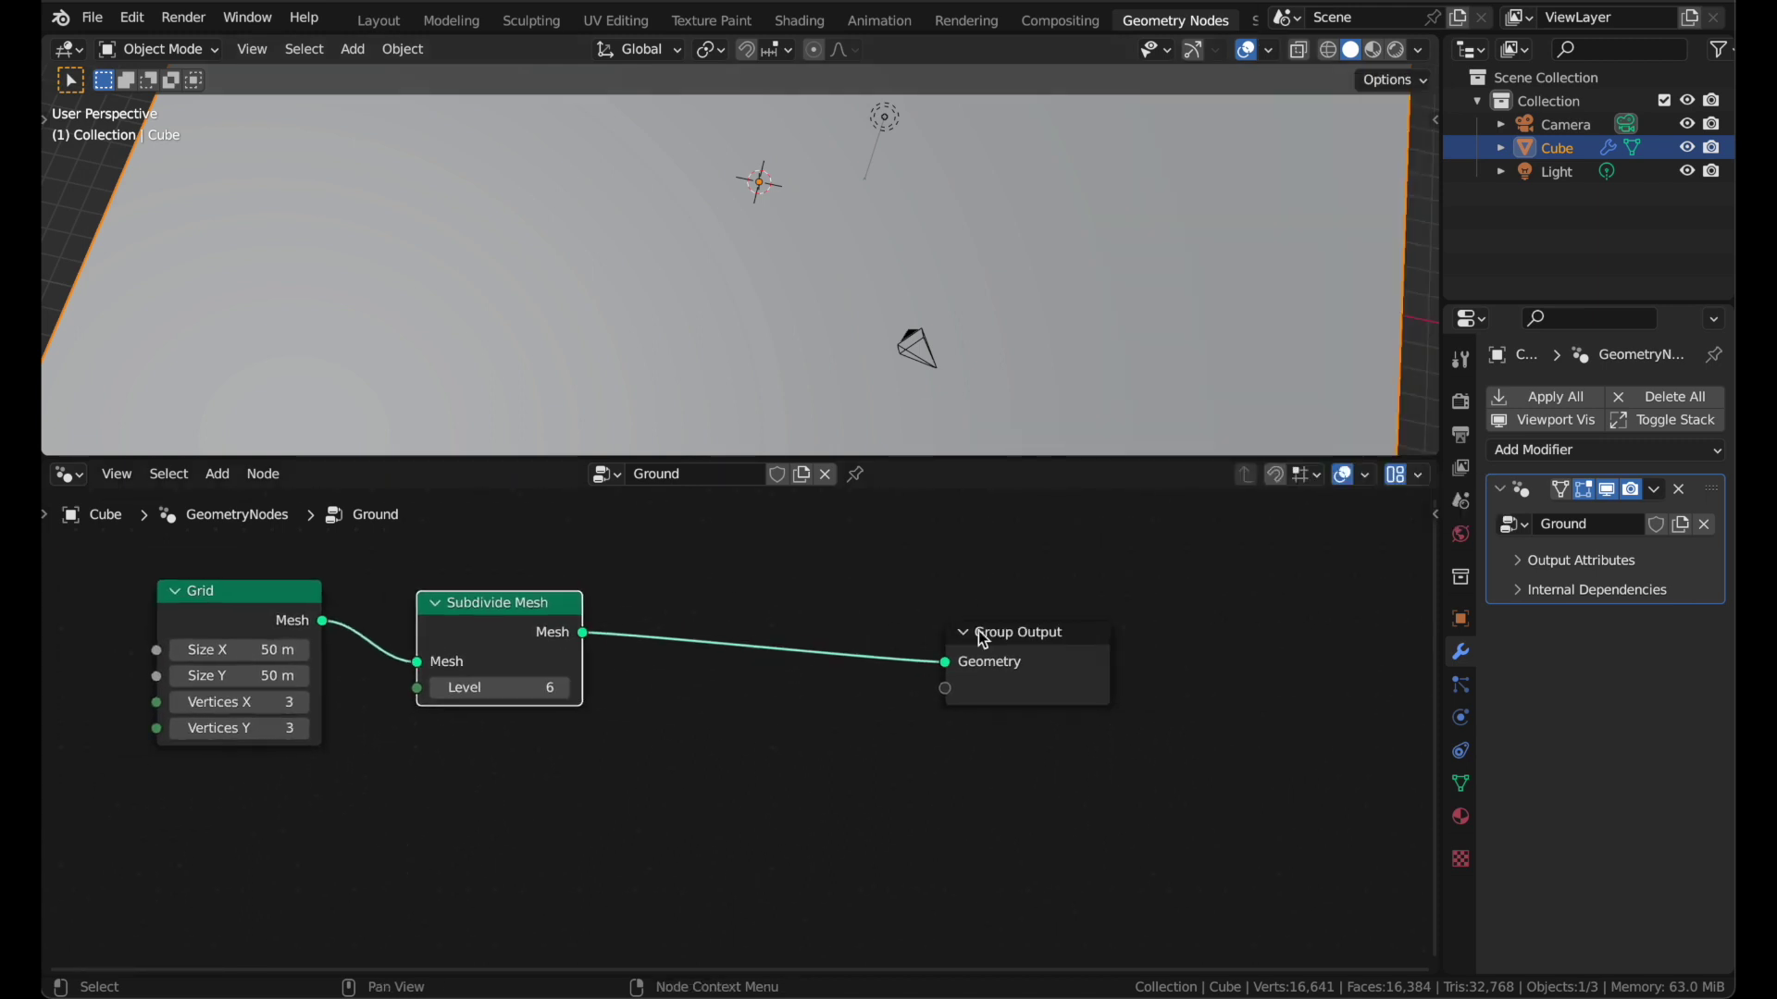
pyautogui.moveTo(979, 638); pyautogui.dragTo(1220, 595)
pyautogui.hotkey('shift', 'a')
pyautogui.write('se')
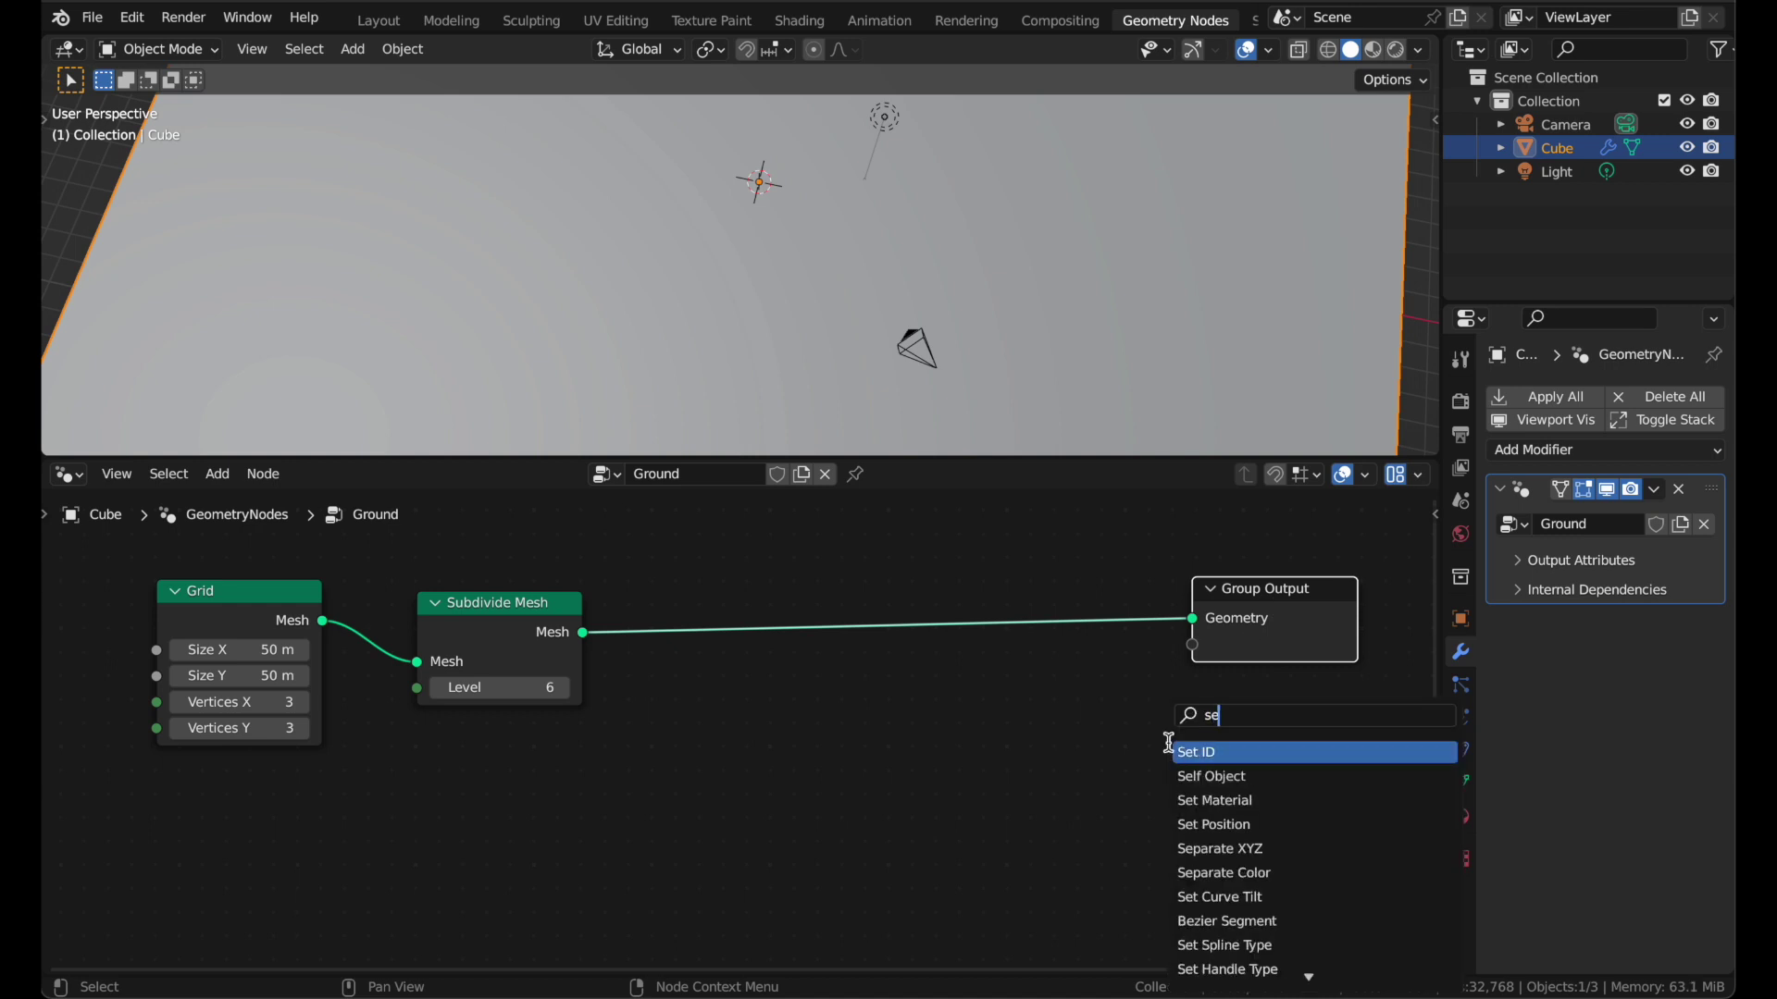
pyautogui.write('po')
pyautogui.press('Return')
pyautogui.click(812, 569)
# - Add a Noise Texture node to the Ground node tree
pyautogui.scroll(-2, 833, 592)
pyautogui.moveTo(868, 635); pyautogui.dragTo(964, 620, button='middle')
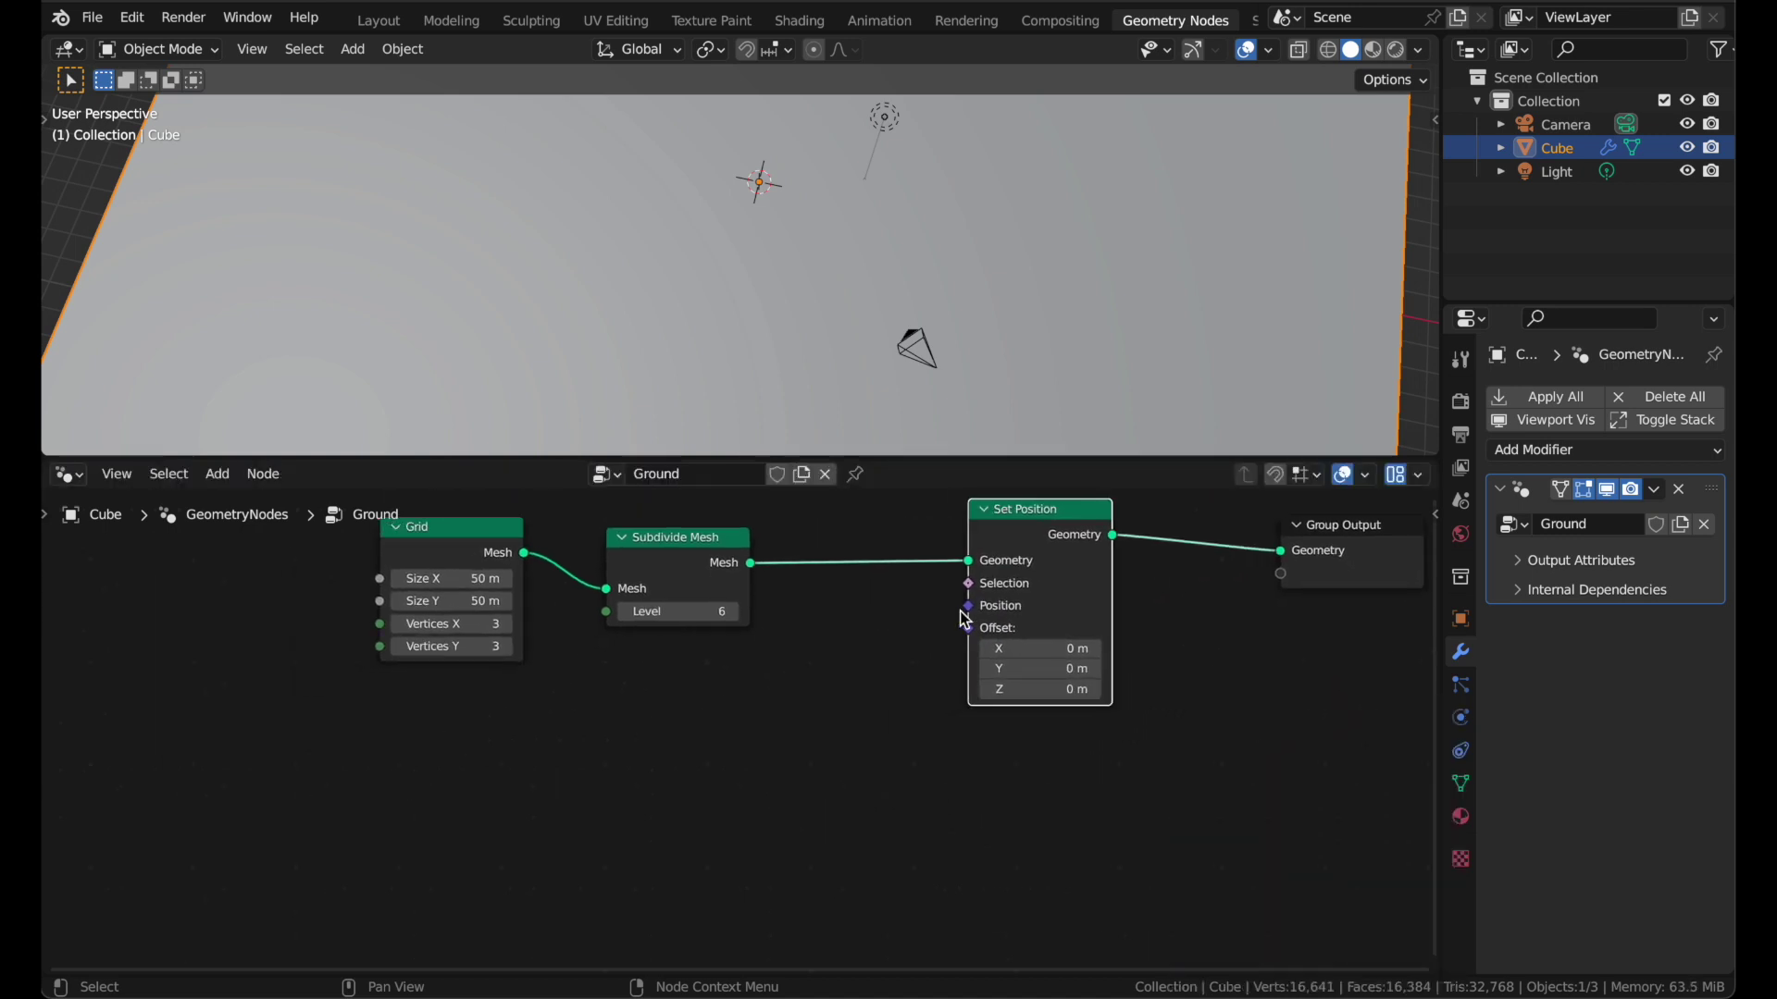
pyautogui.hotkey('shift', 'a')
pyautogui.write('no')
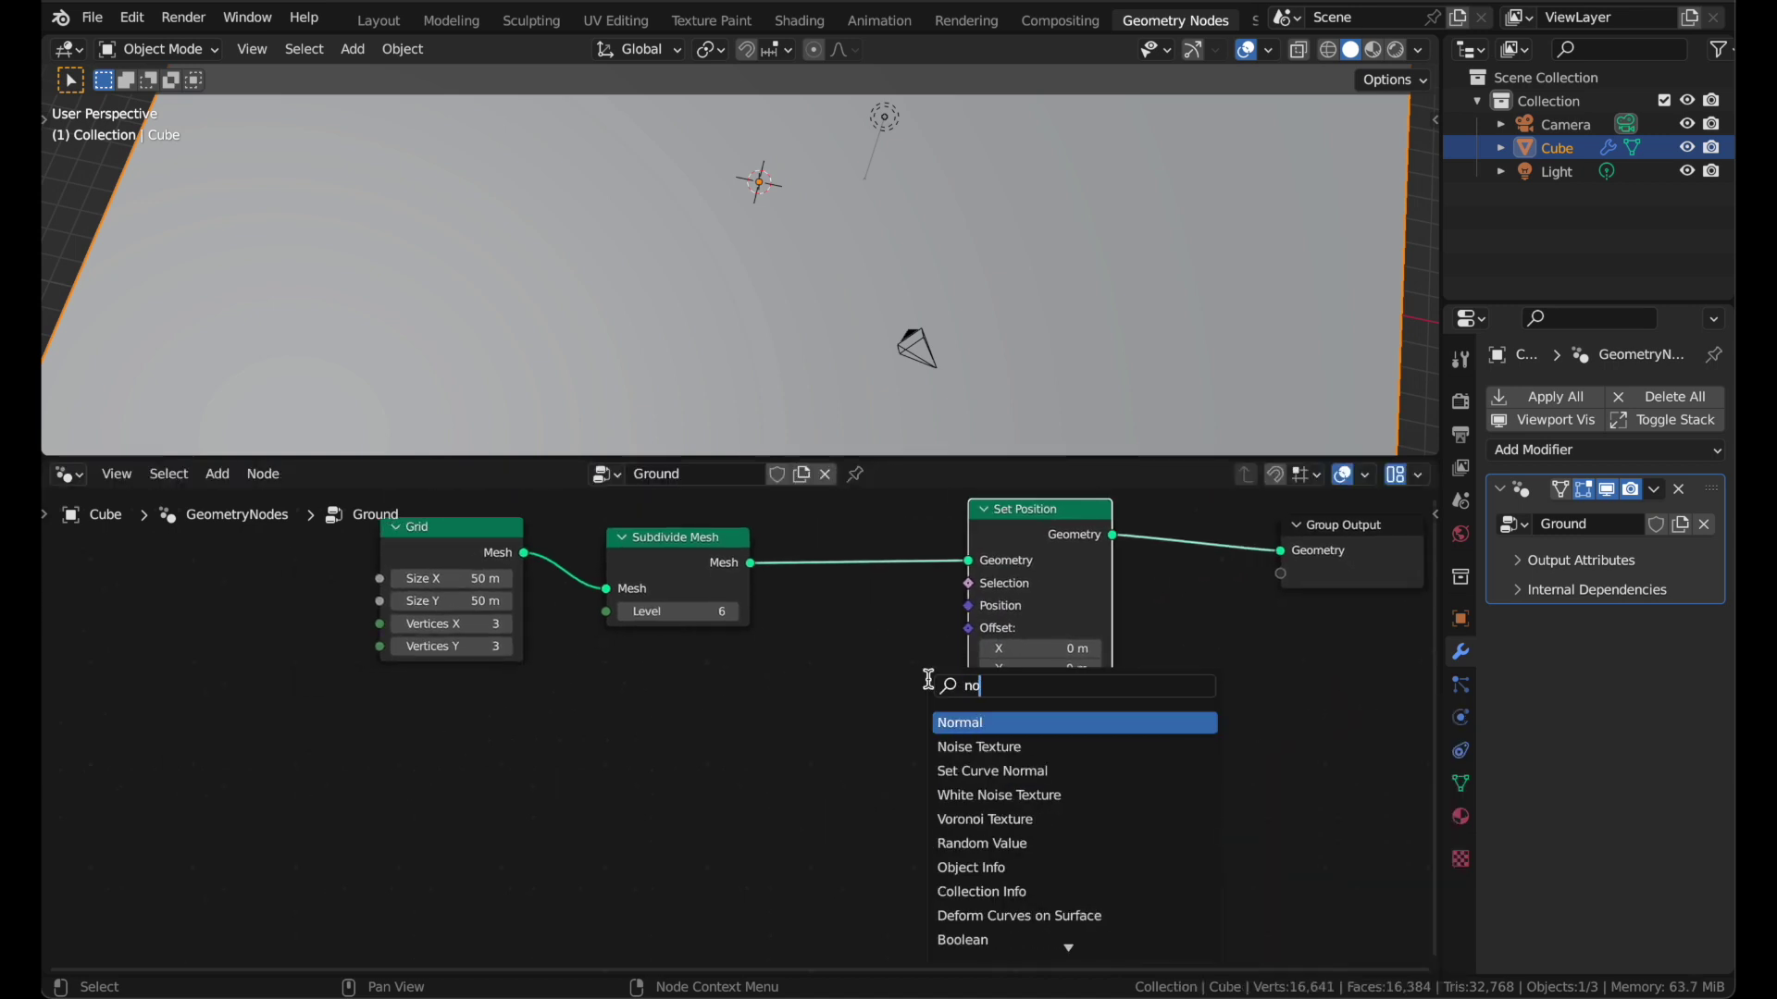
pyautogui.click(979, 747)
# - Feed the Noise Texture's Color into a new Vector Math Subtract node, subtracting 0.5 on all three components, and tidy both nodes
pyautogui.moveTo(242, 793); pyautogui.dragTo(389, 807)
pyautogui.write('sub')
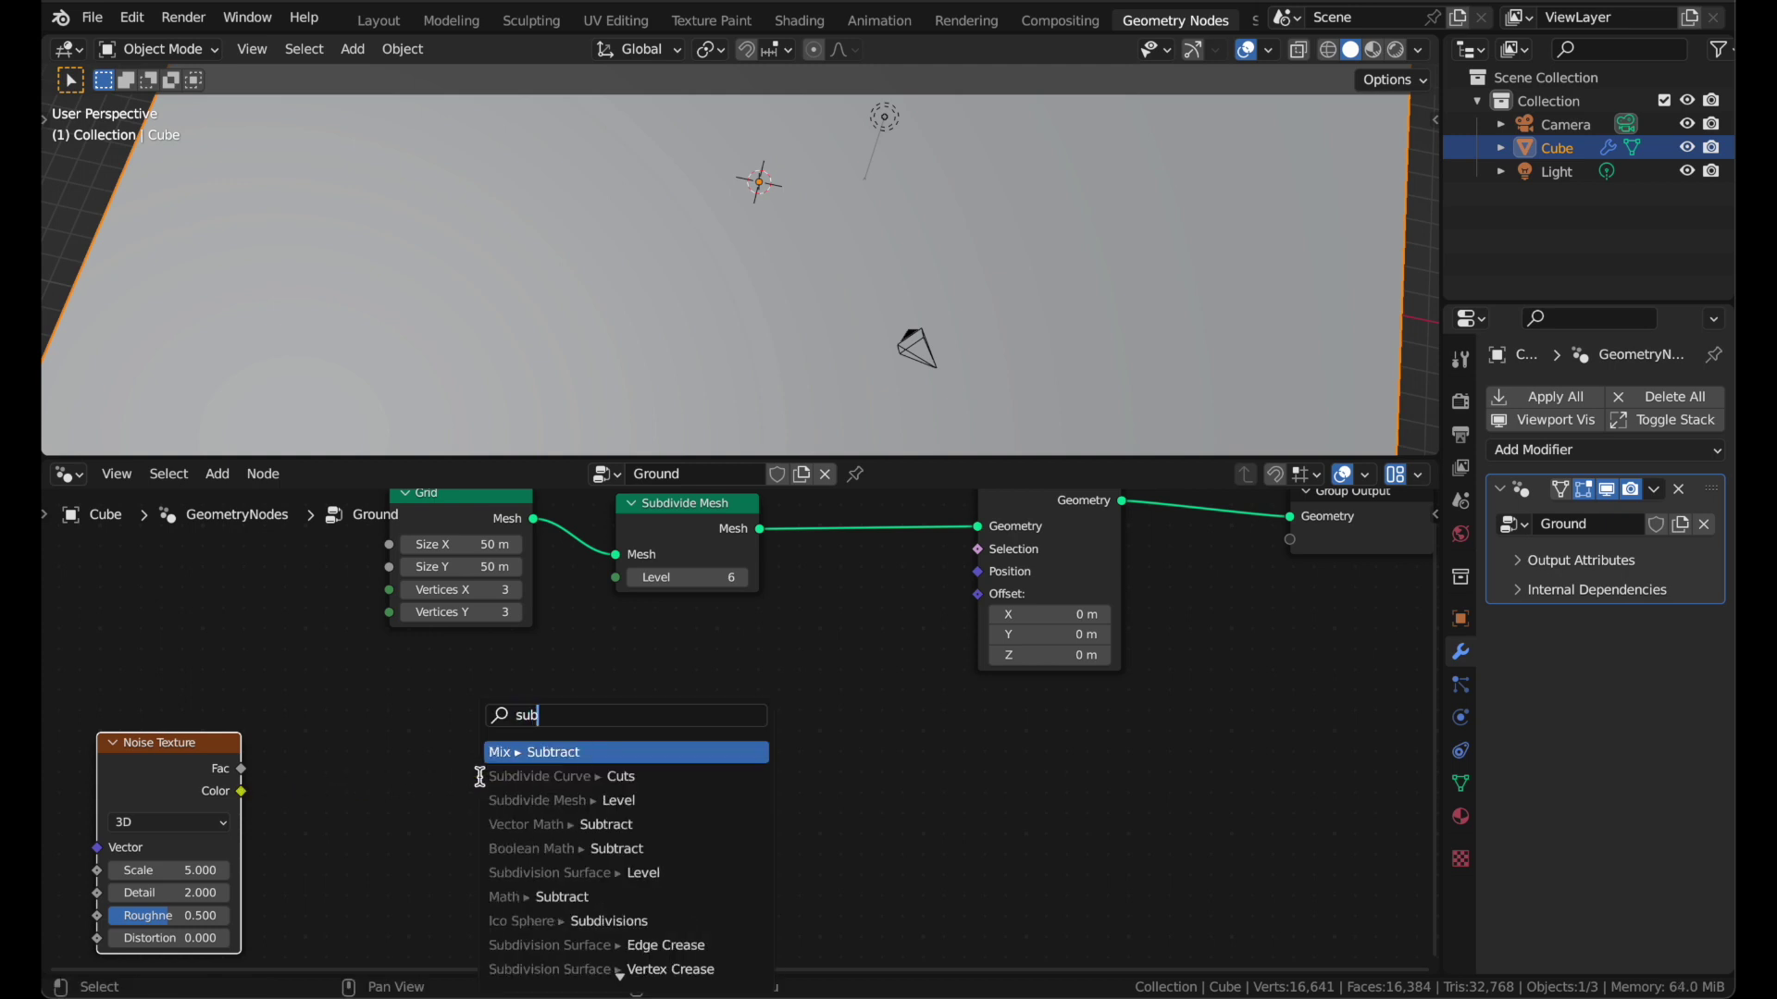
pyautogui.write('trac')
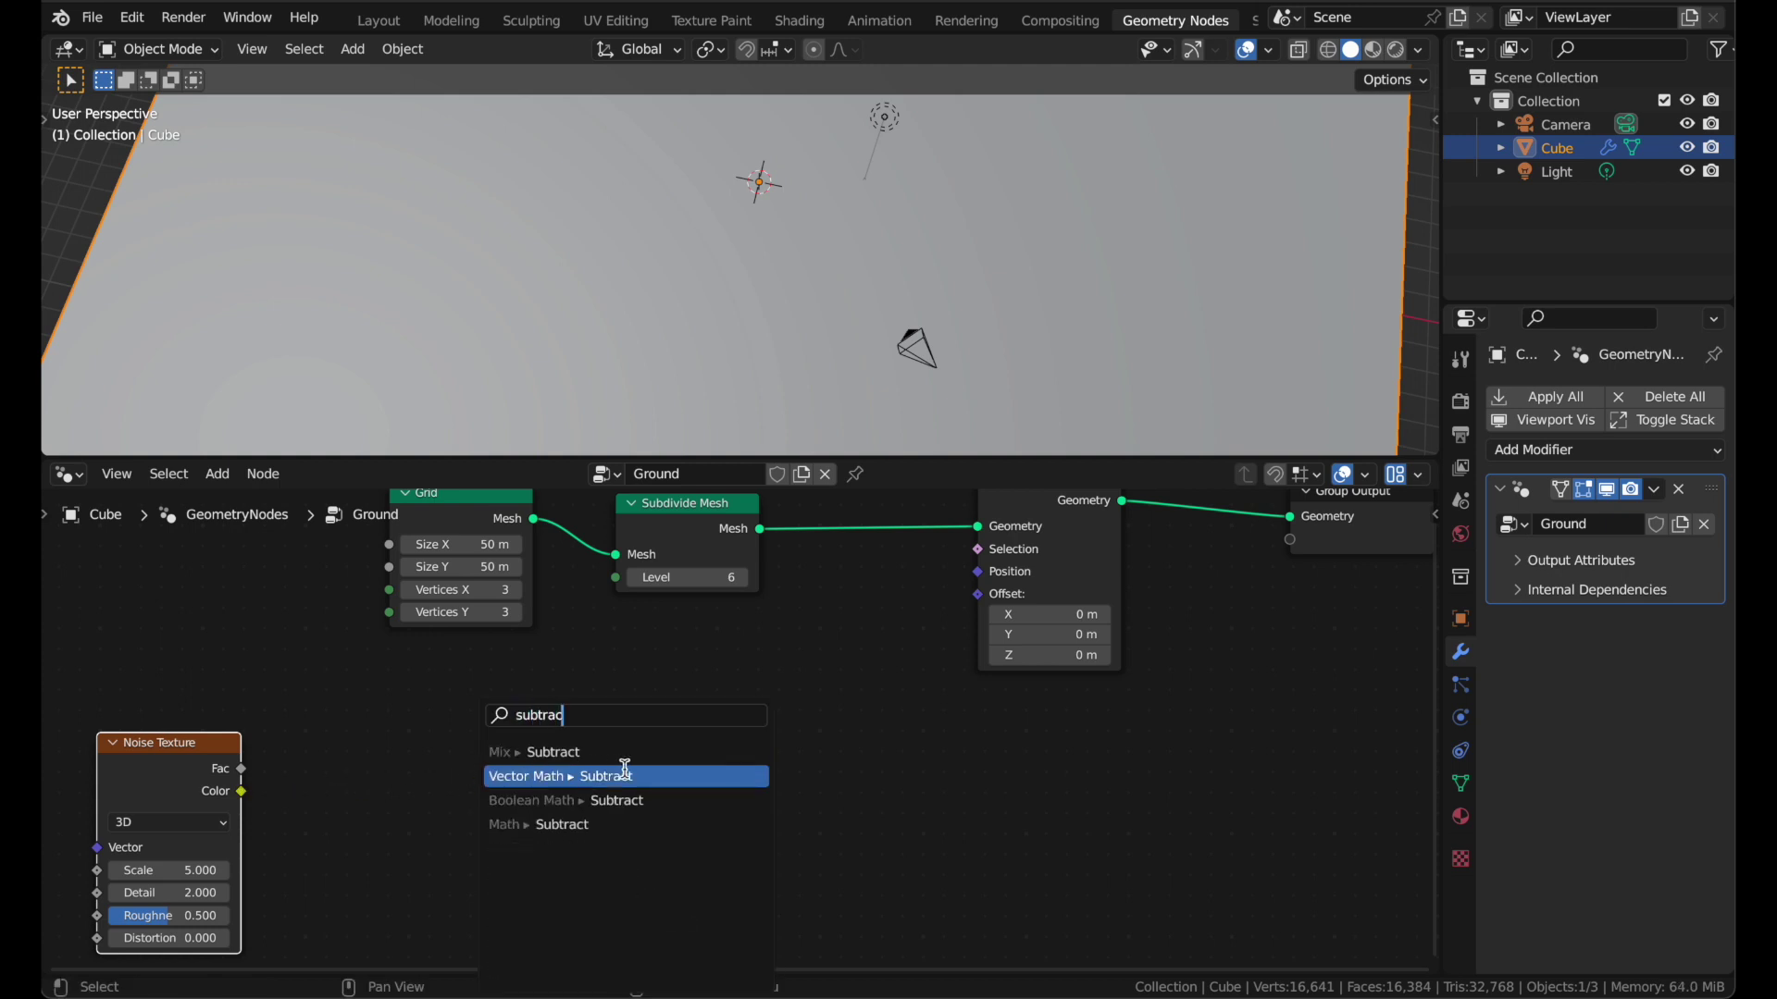
pyautogui.click(626, 776)
pyautogui.click(482, 843)
pyautogui.write('0')
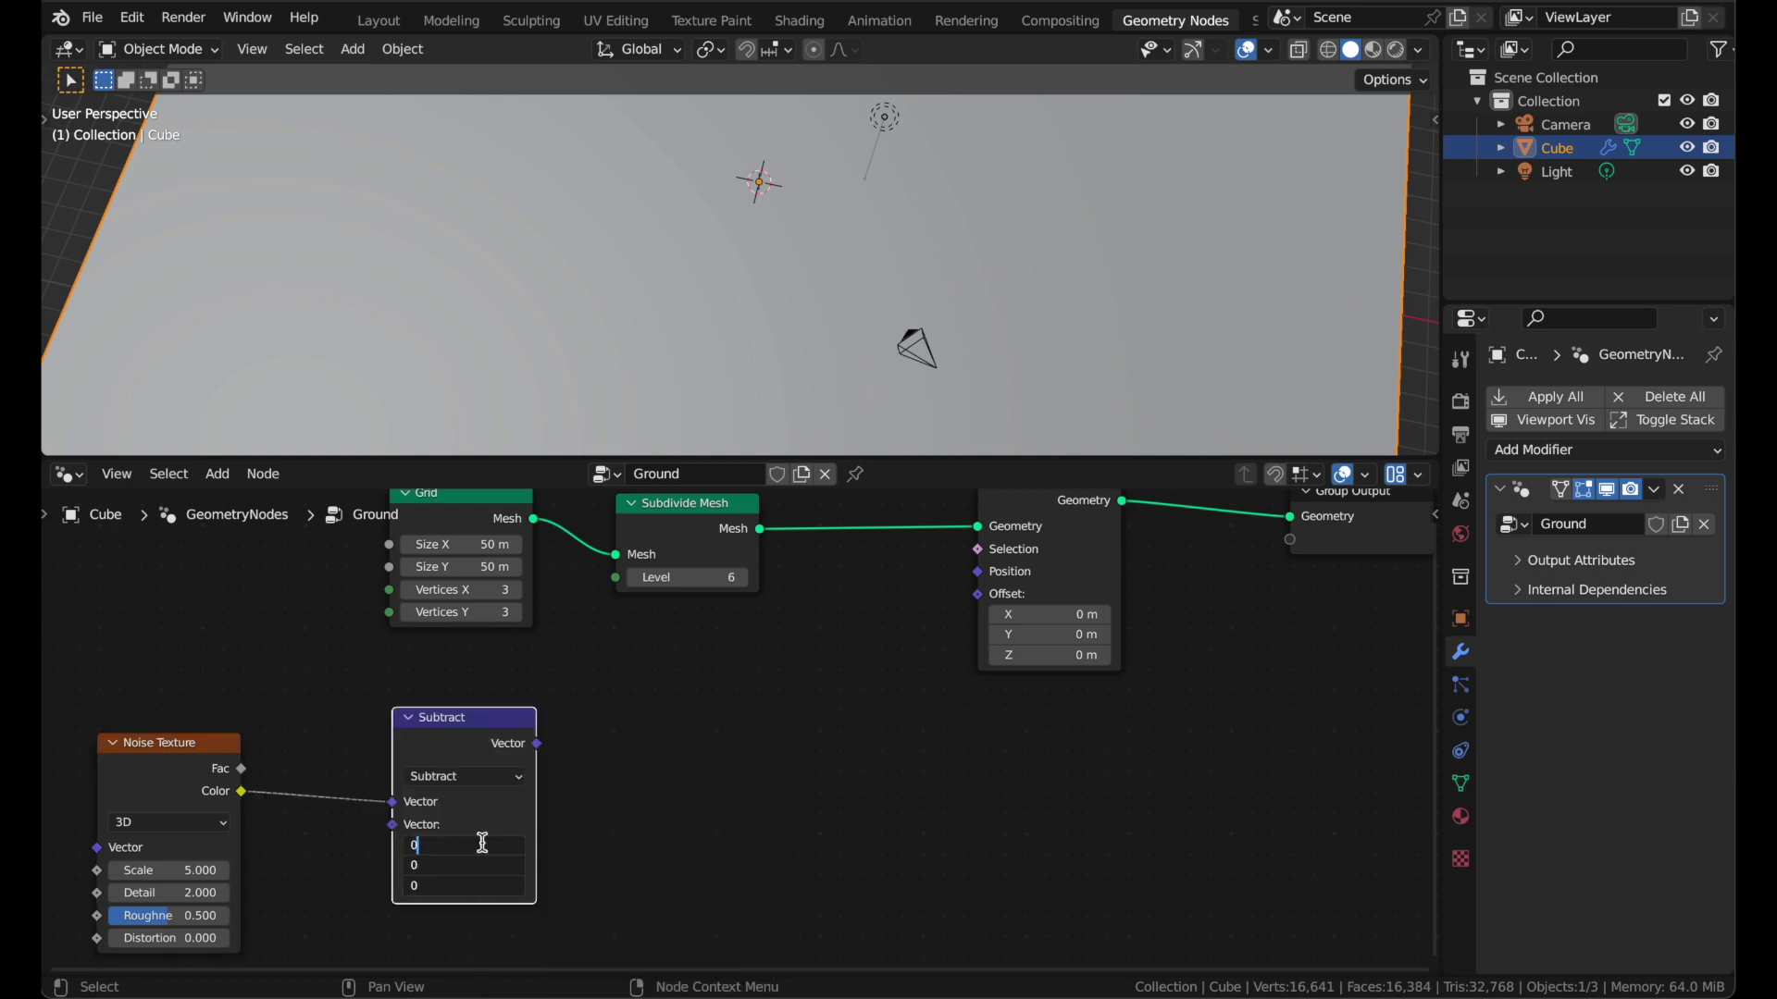
pyautogui.write('.5')
pyautogui.press('Return')
pyautogui.moveTo(484, 726); pyautogui.dragTo(413, 747)
pyautogui.moveTo(155, 757)
pyautogui.mouseDown()
pyautogui.moveTo(128, 760)
pyautogui.moveTo(168, 744)
pyautogui.mouseUp()
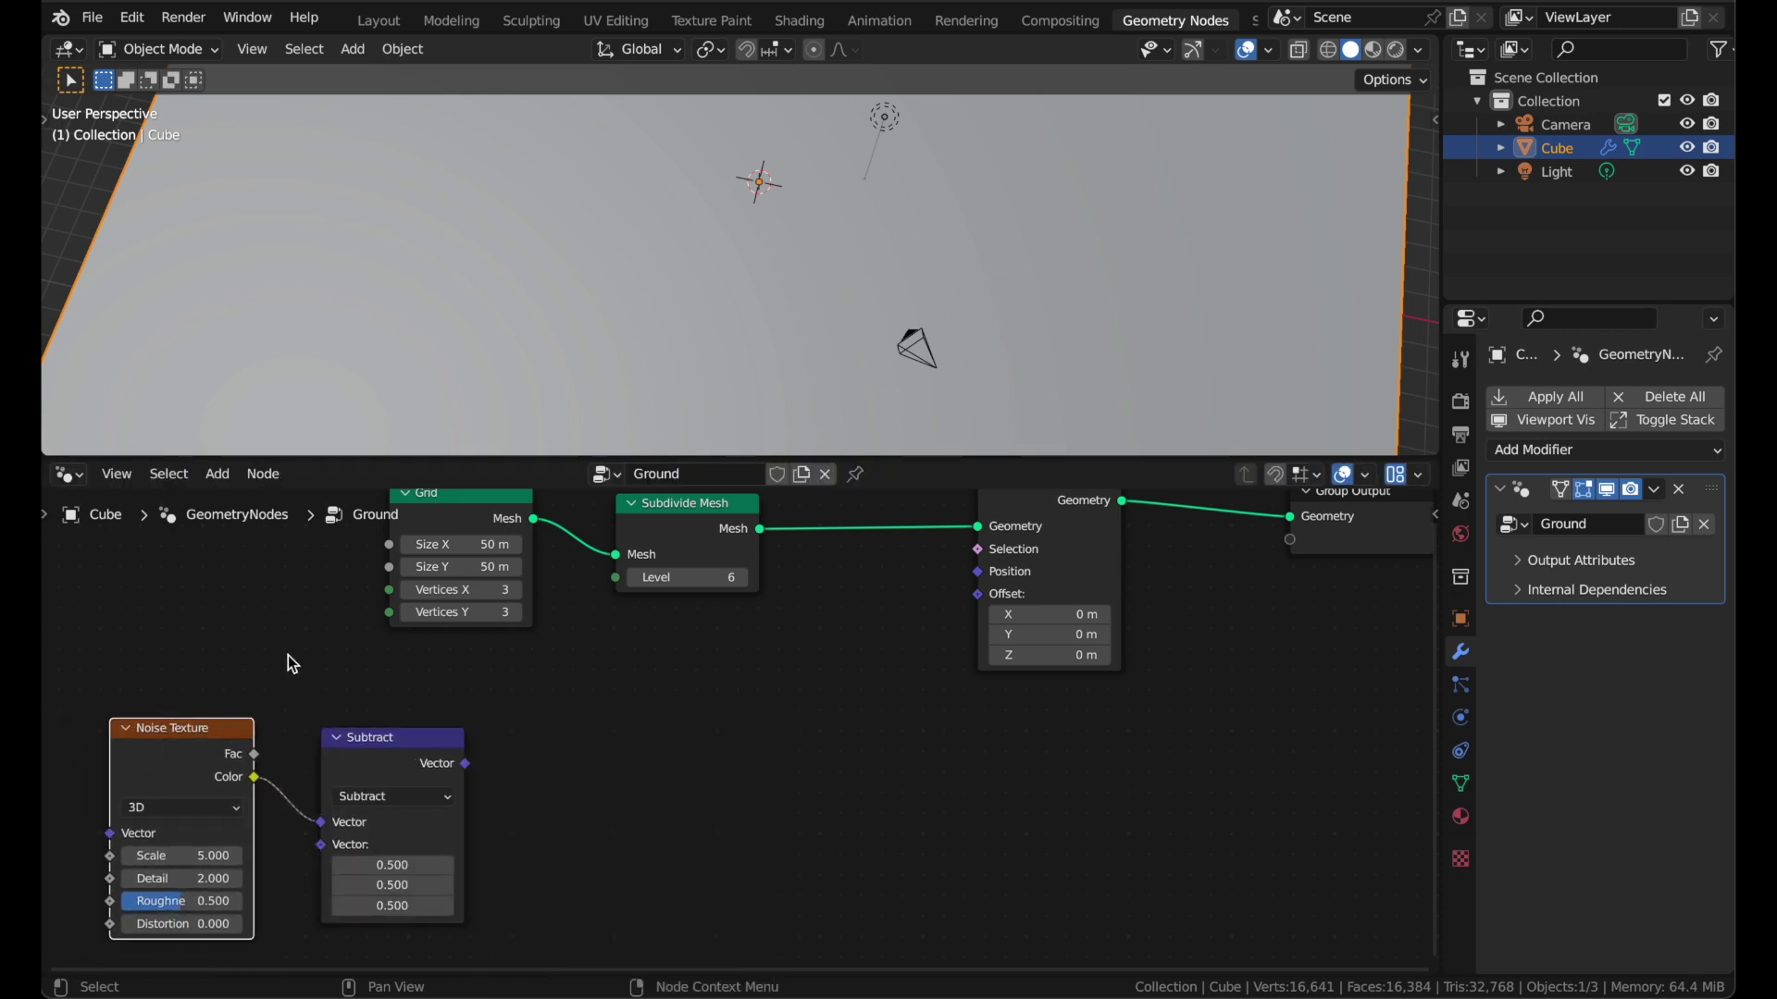
# - Reposition the Subtract node and feed its Vector output into a new Vector Math Scale node
pyautogui.moveTo(377, 741); pyautogui.dragTo(648, 726)
pyautogui.write('sc')
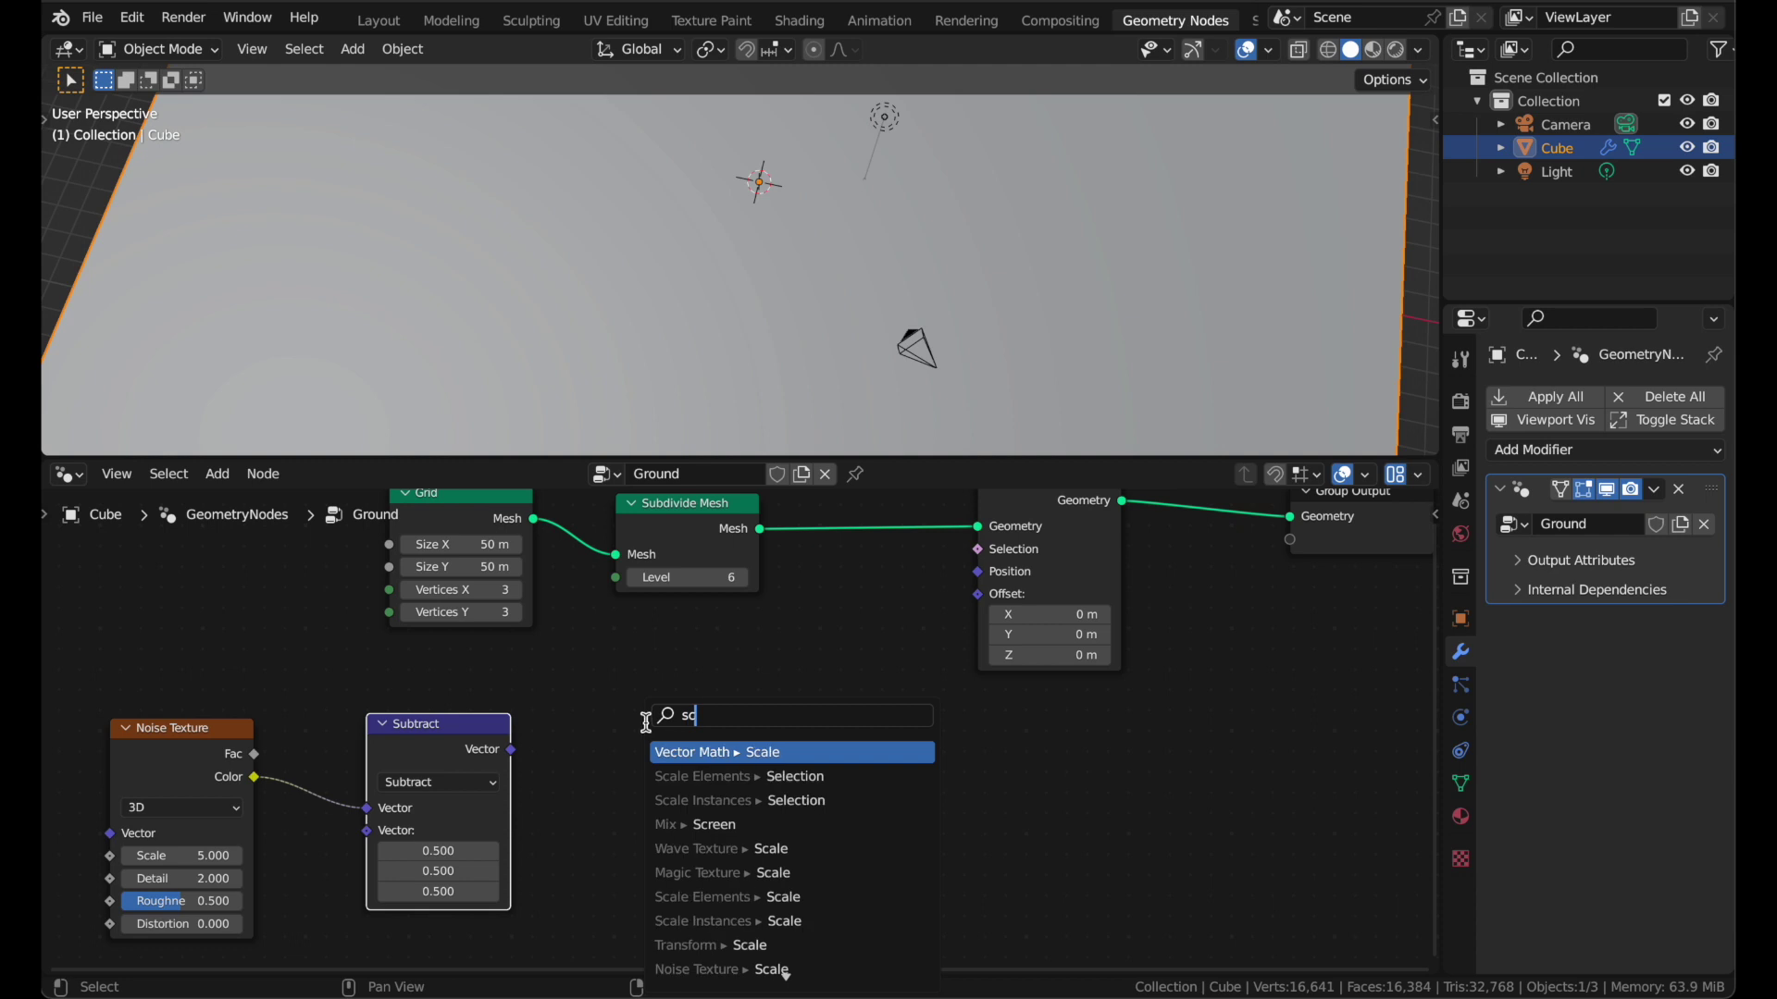
pyautogui.press('Return')
pyautogui.click(603, 721)
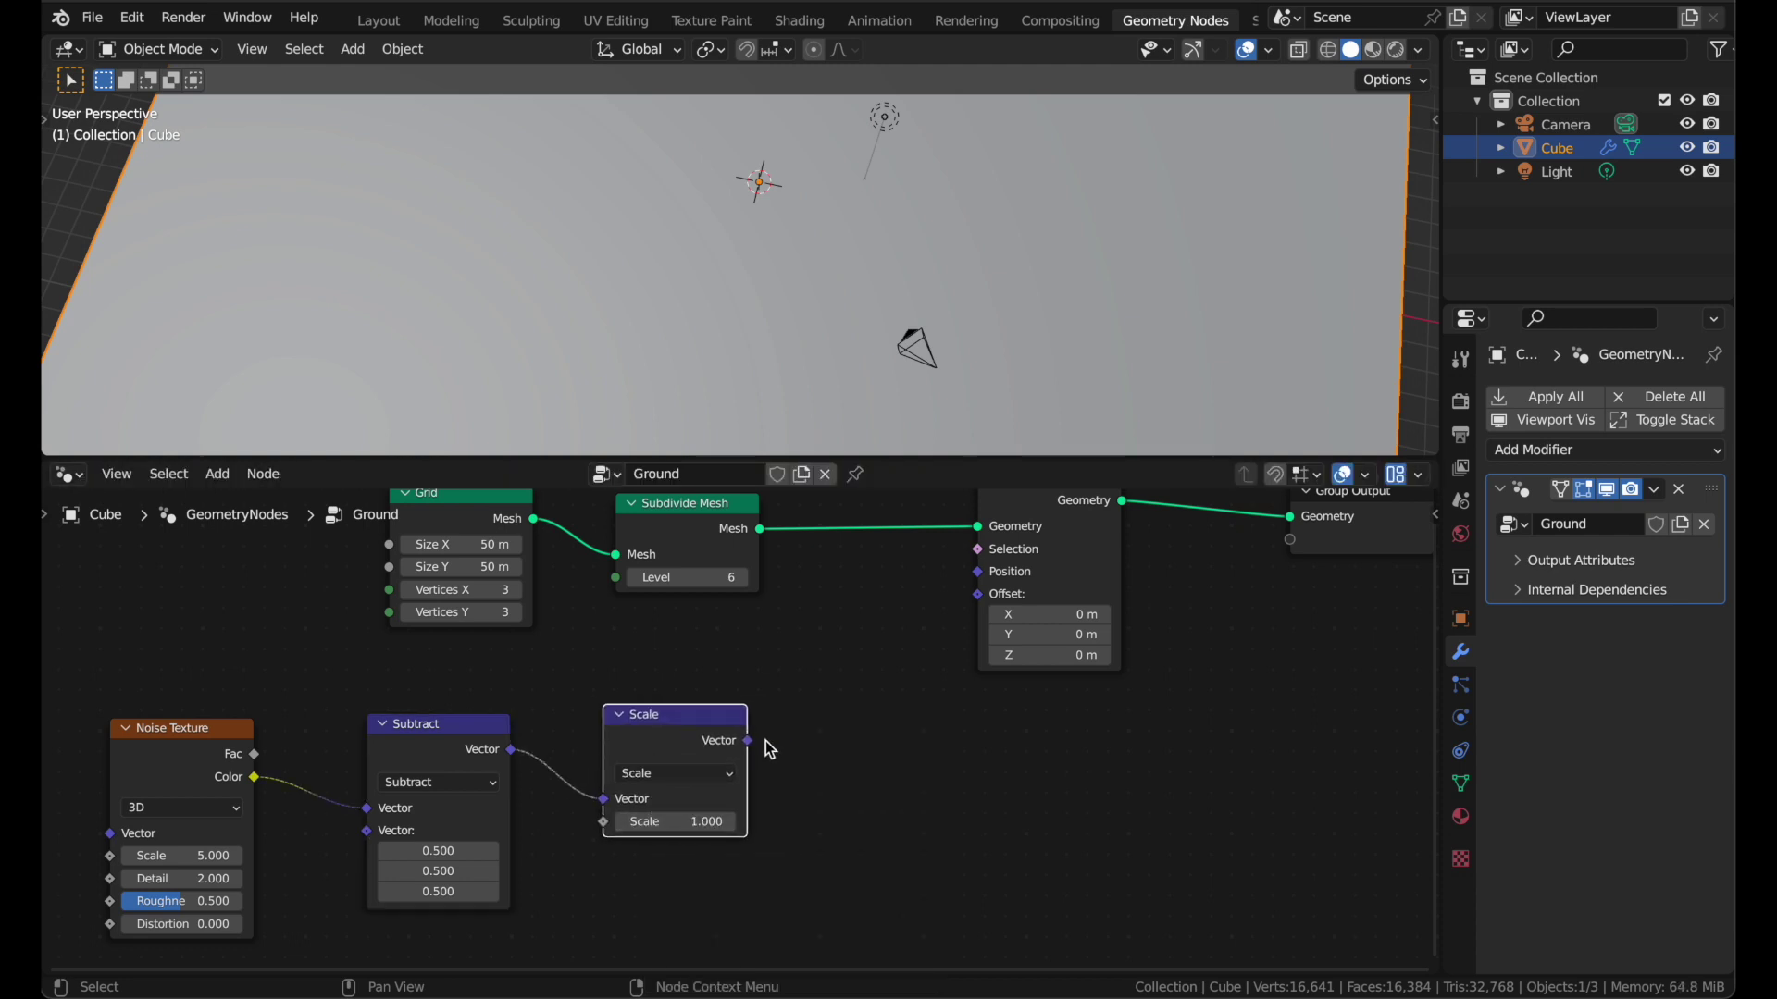
# - Add a Combine XYZ node and connect the Scale node's Vector output to its Z input
pyautogui.moveTo(747, 741); pyautogui.dragTo(834, 695)
pyautogui.write('com')
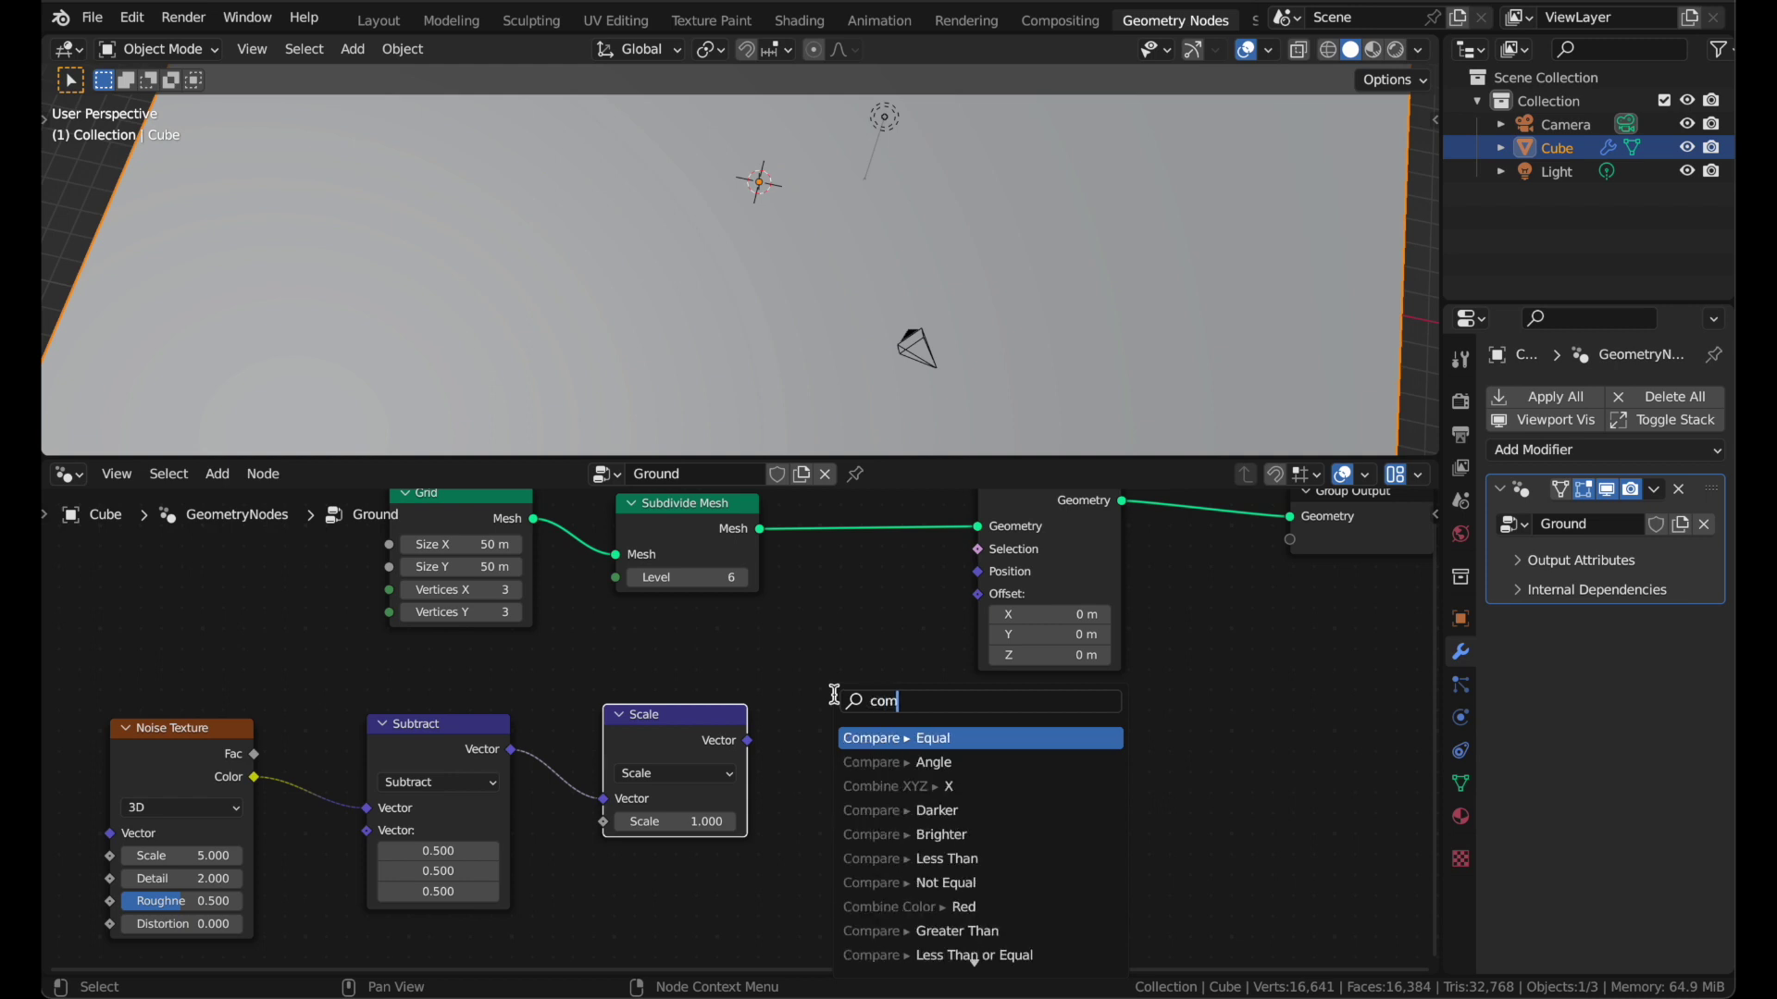
pyautogui.write('bine')
pyautogui.press('Return')
pyautogui.click(799, 638)
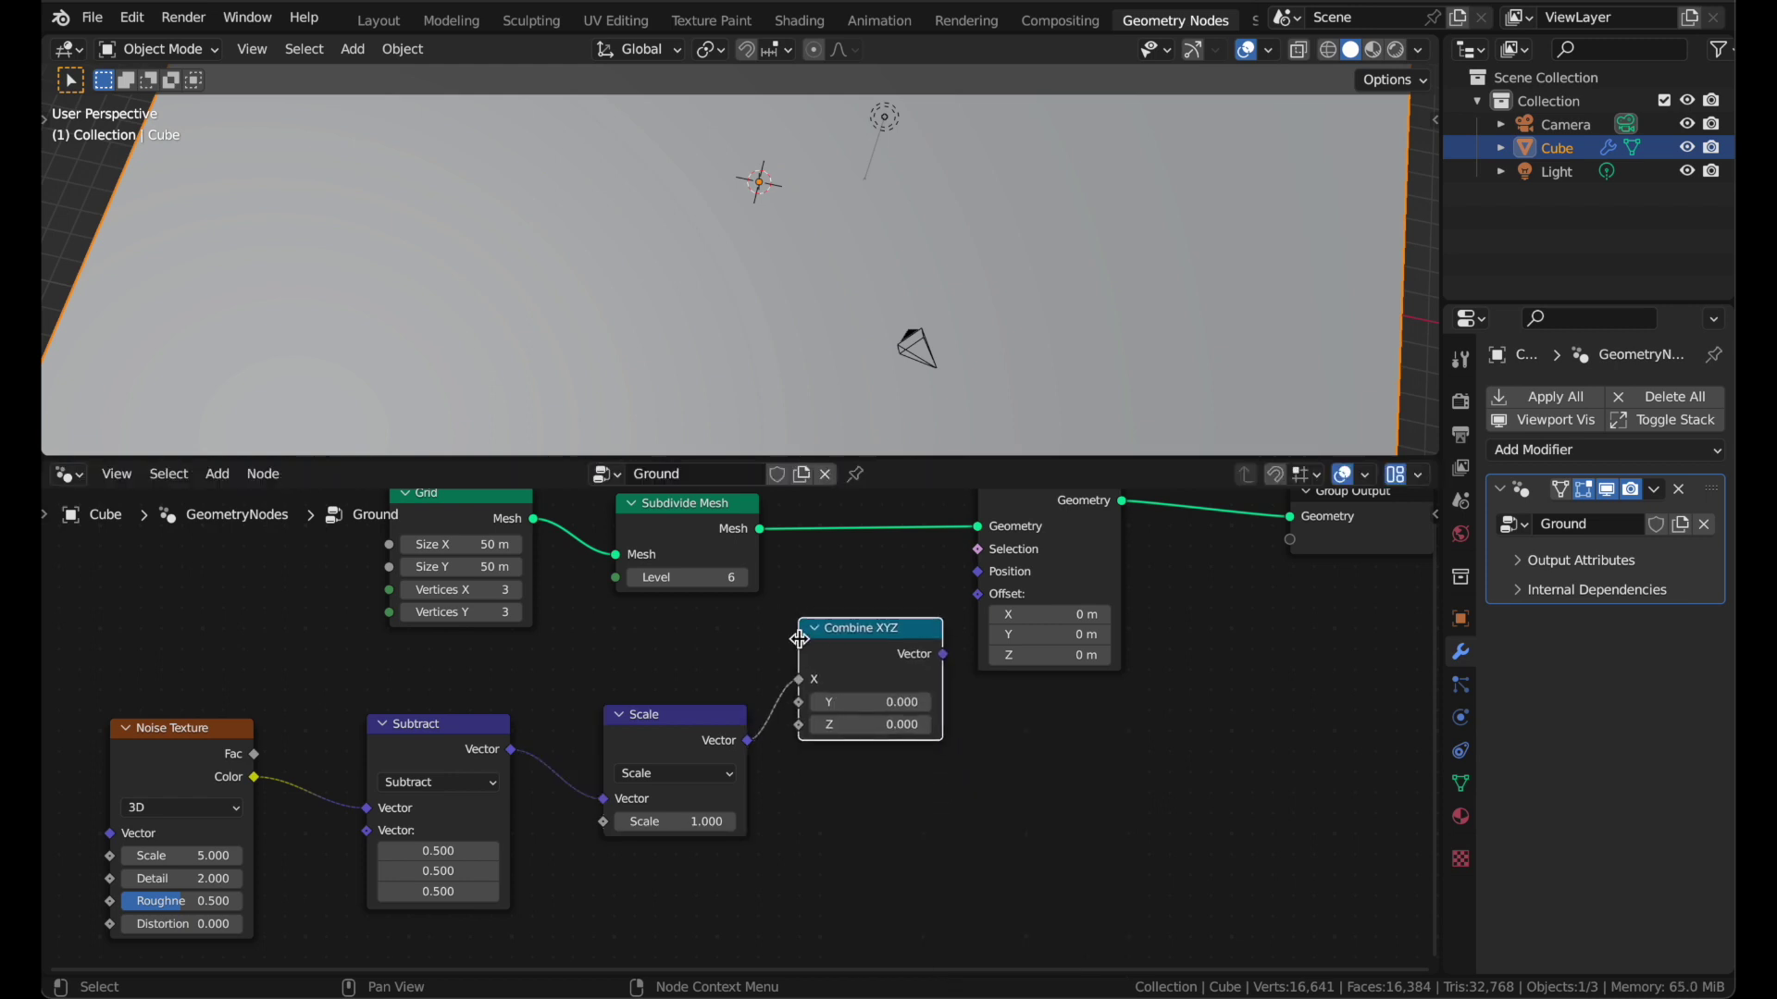
pyautogui.moveTo(801, 690); pyautogui.dragTo(800, 726)
pyautogui.click(694, 746)
pyautogui.scroll(3, 694, 740)
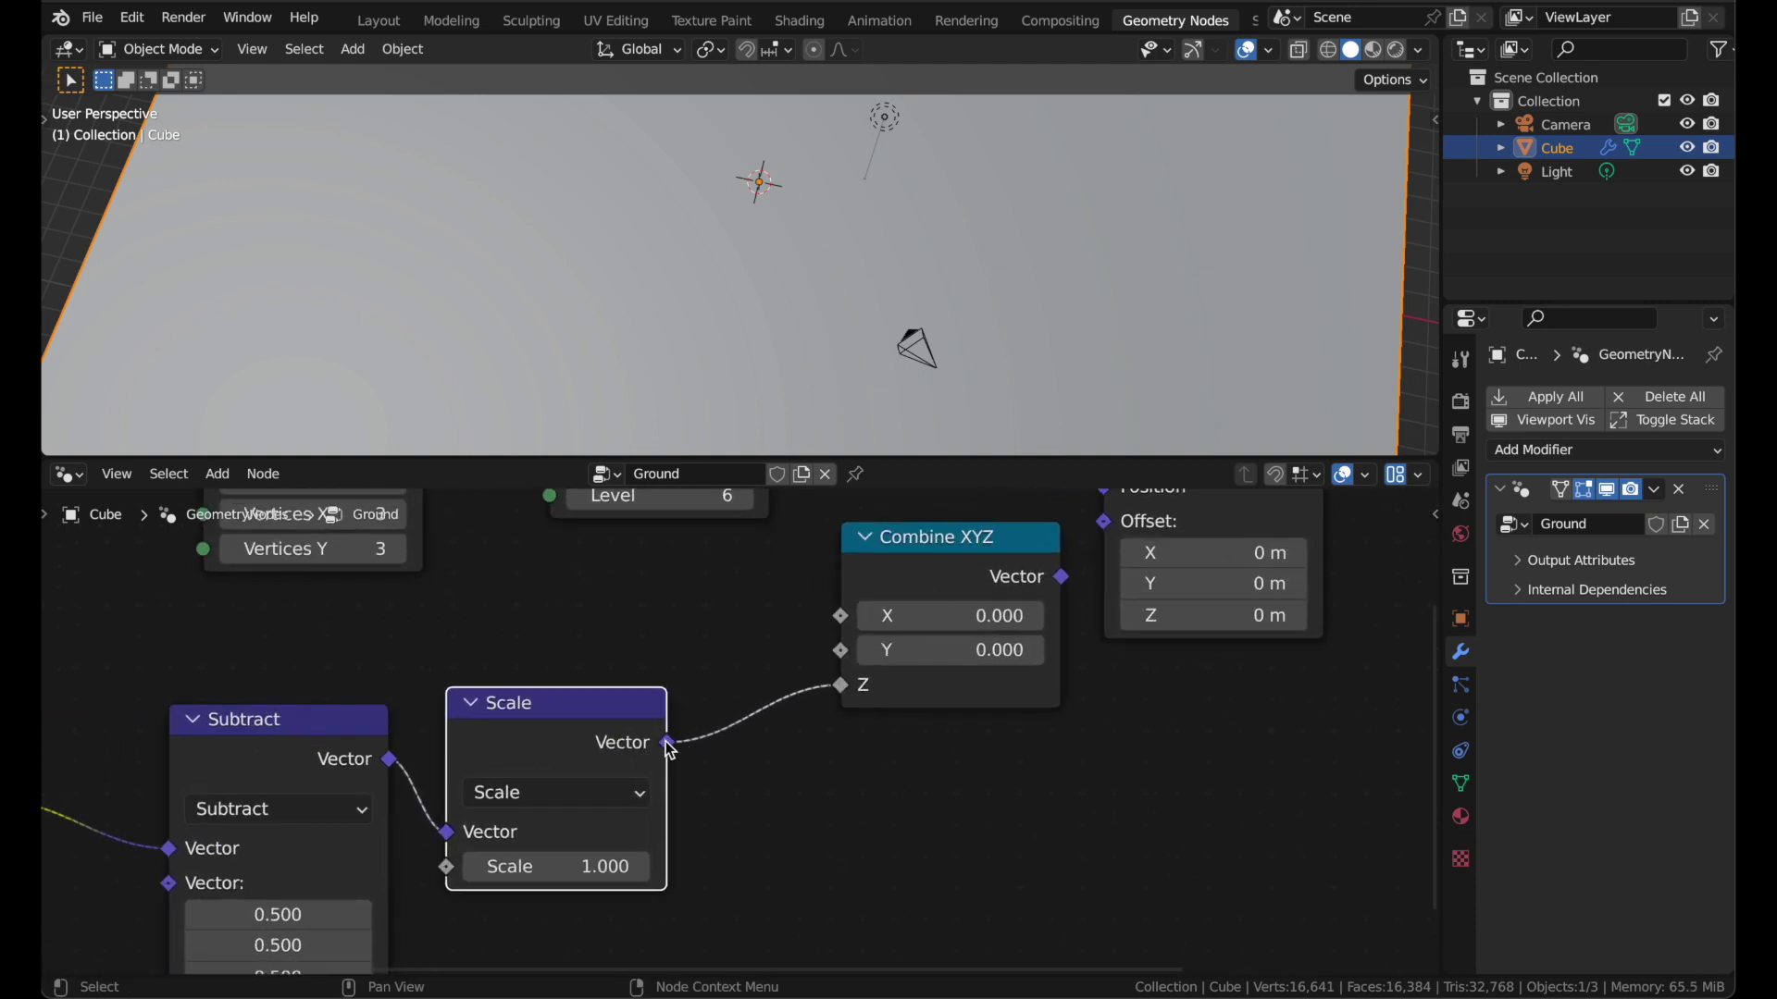
pyautogui.moveTo(668, 753)
pyautogui.moveTo(668, 753); pyautogui.dragTo(839, 688)
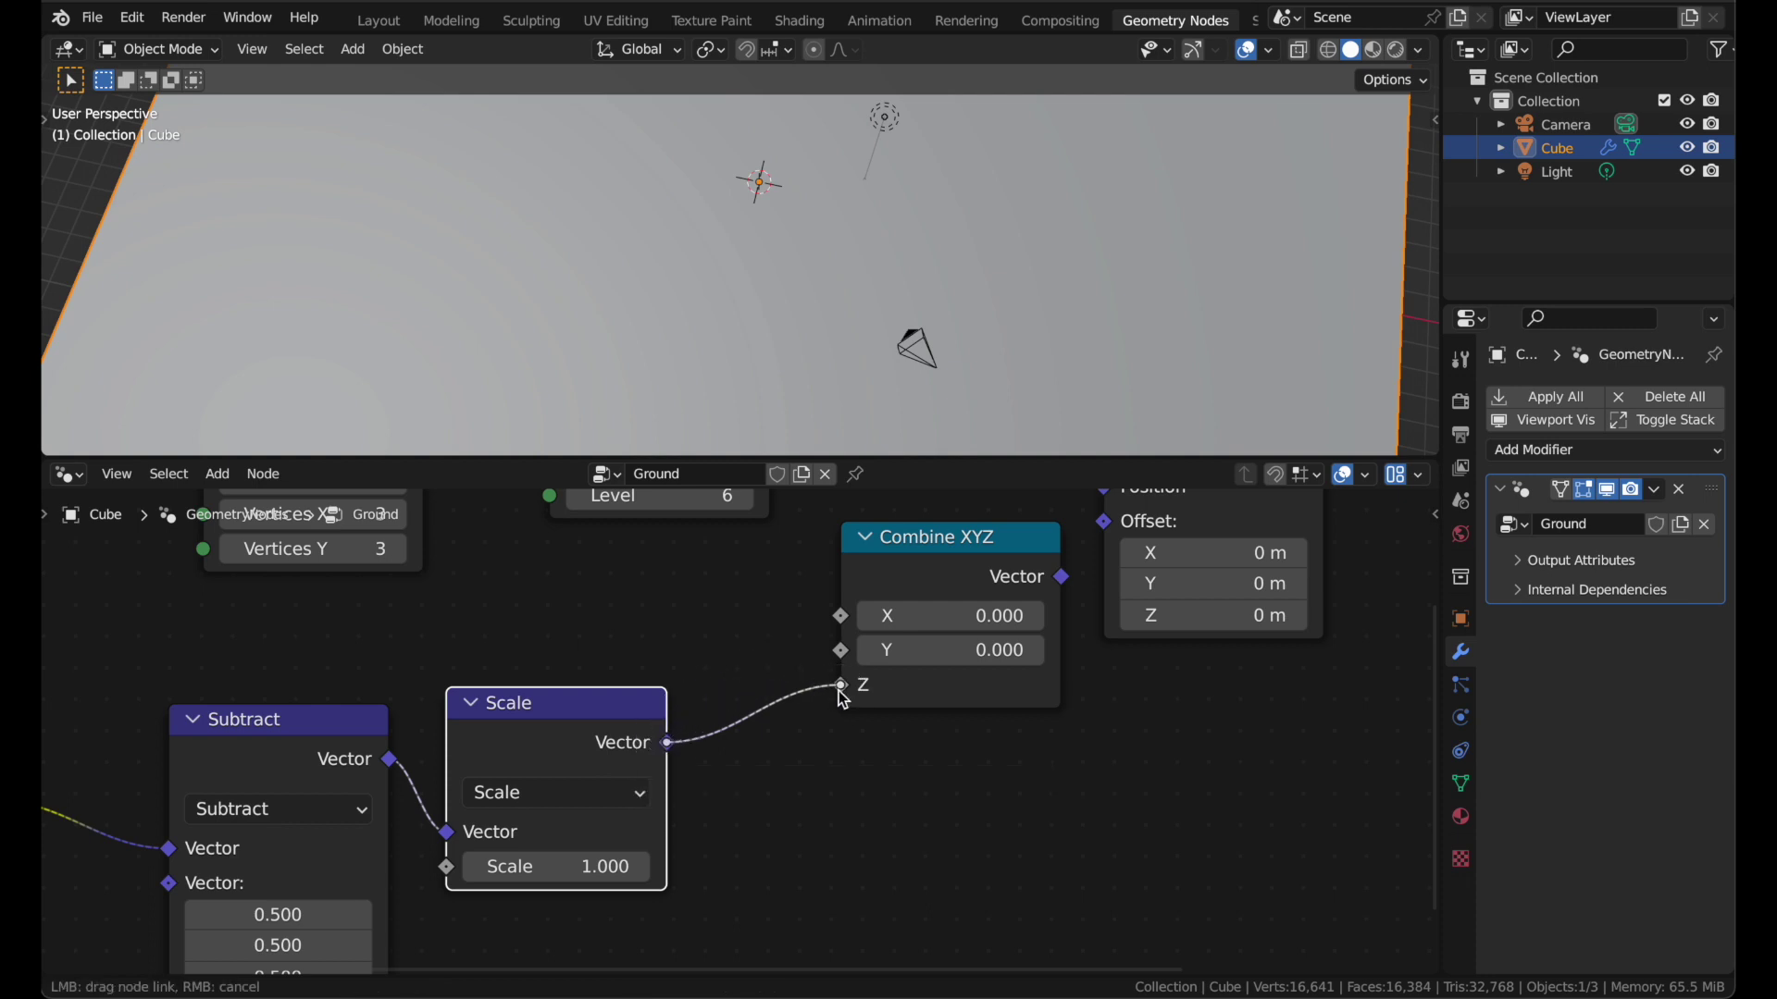
pyautogui.moveTo(842, 696)
pyautogui.mouseDown()
pyautogui.moveTo(817, 678)
pyautogui.moveTo(713, 733)
pyautogui.moveTo(814, 703)
pyautogui.moveTo(694, 752)
pyautogui.moveTo(674, 738)
pyautogui.moveTo(841, 693)
pyautogui.mouseUp()
# - Connect the Combine XYZ node's Vector output to the Set Position node's Offset and adjust the Combine XYZ node's placement
pyautogui.click(936, 595)
pyautogui.moveTo(904, 765); pyautogui.dragTo(1032, 679)
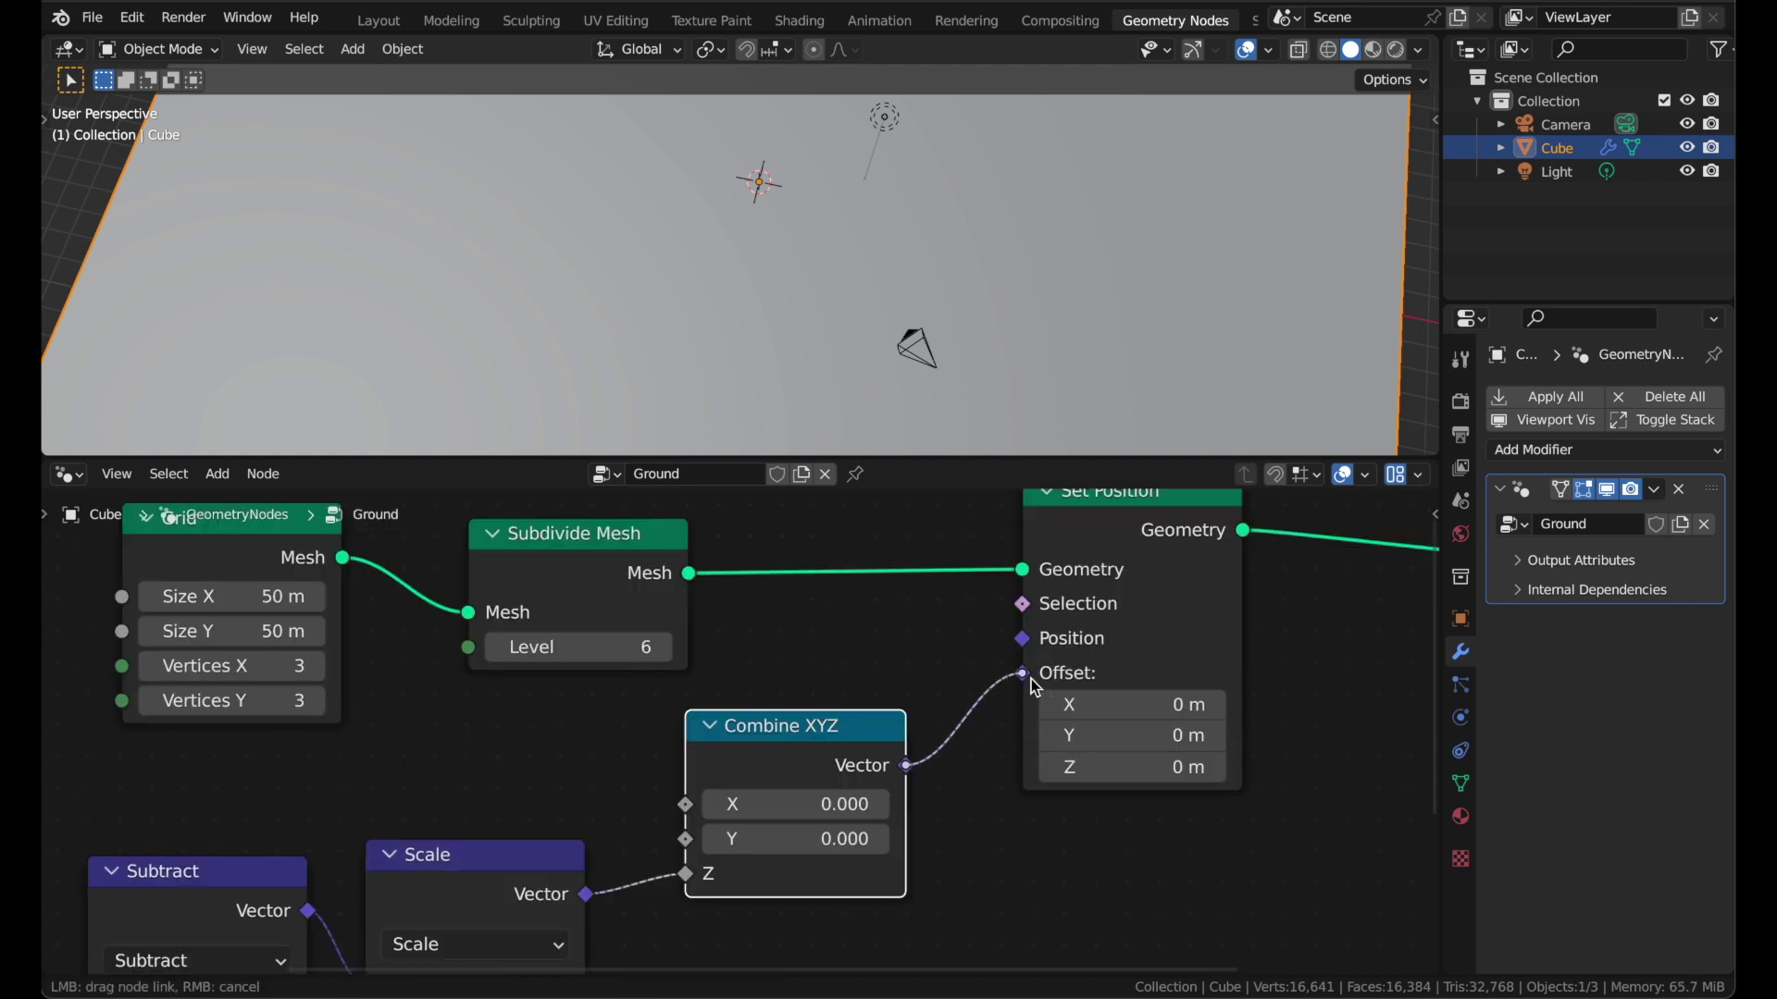
pyautogui.scroll(-2, 1032, 677)
pyautogui.moveTo(819, 731); pyautogui.dragTo(852, 723)
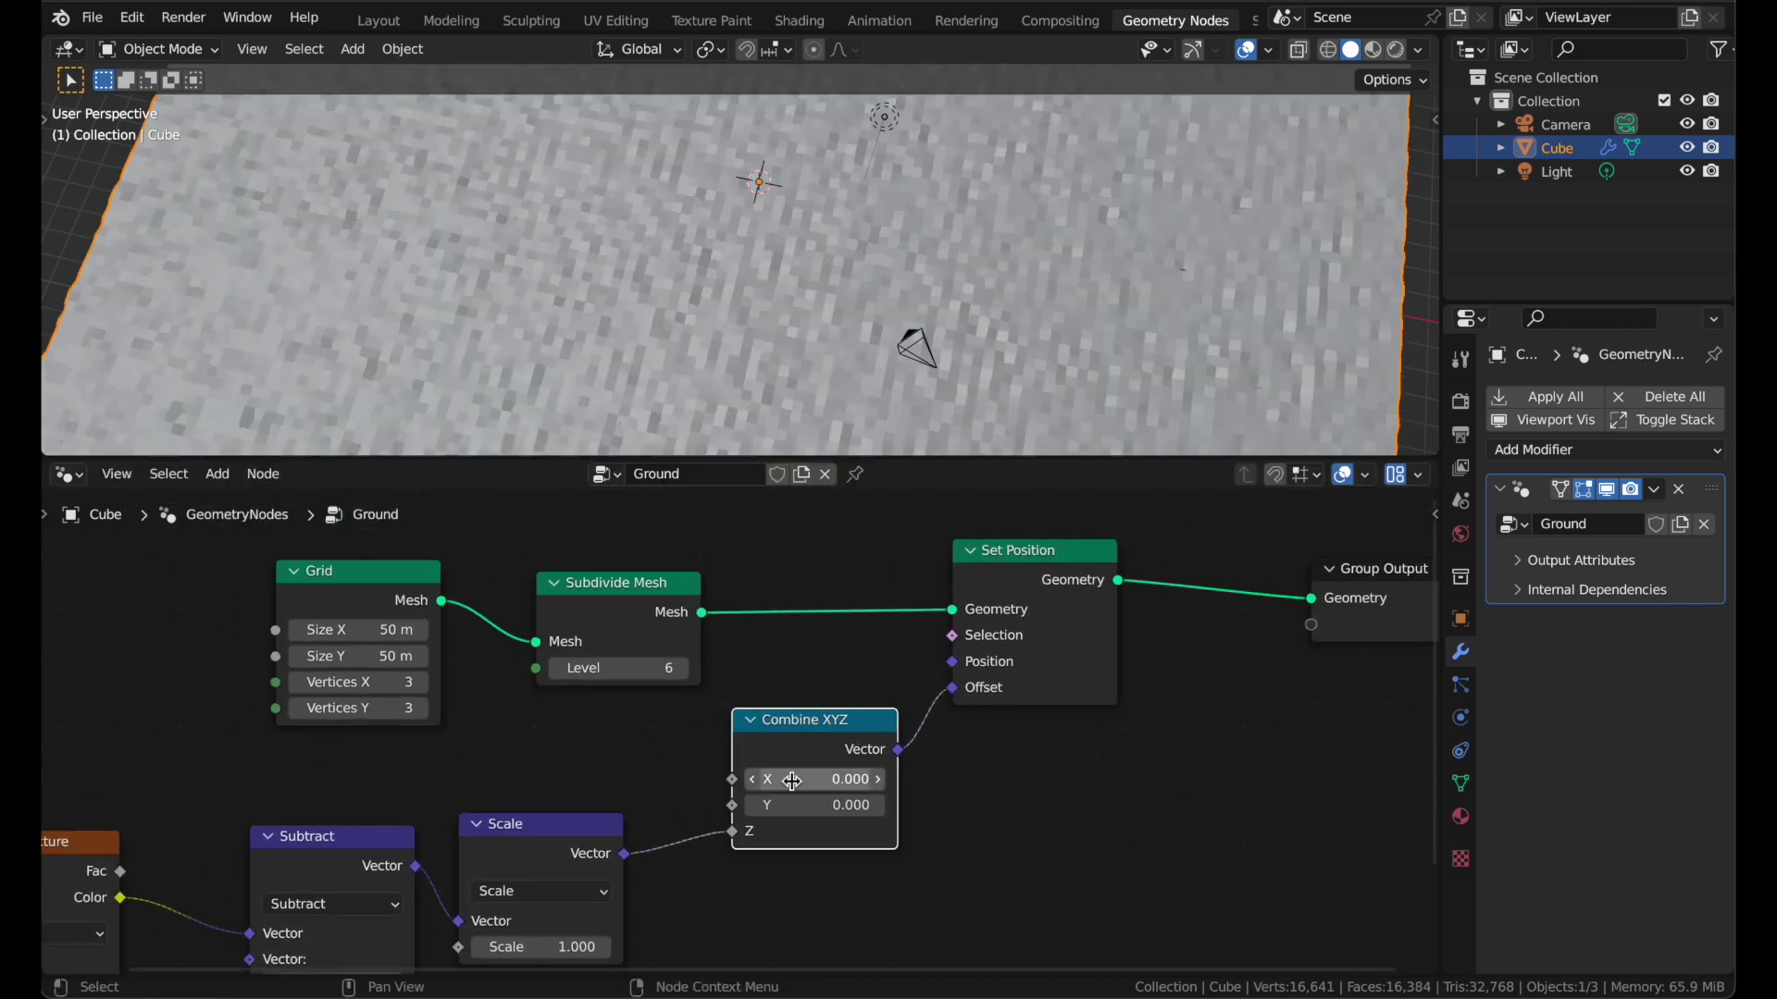
# - Increase the vector Scale node's factor to 9.6 to strengthen the terrain's vertical displacement
pyautogui.scroll(-1, 792, 782)
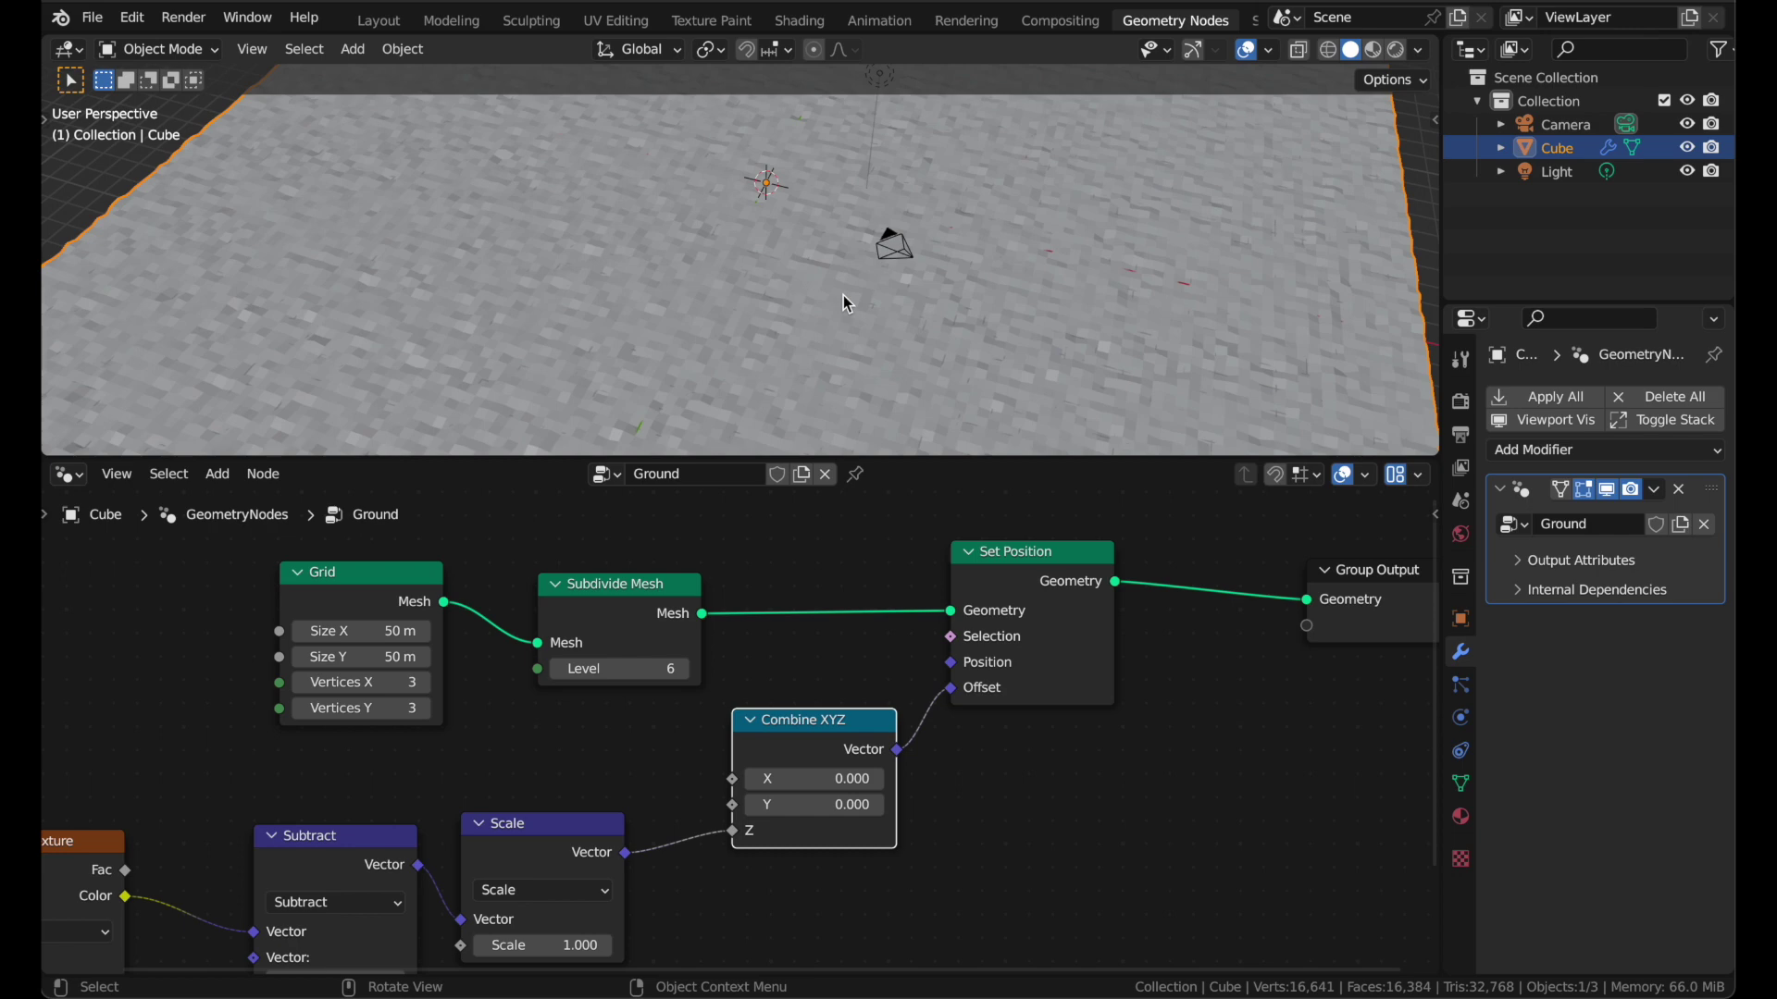
pyautogui.scroll(-3, 842, 296)
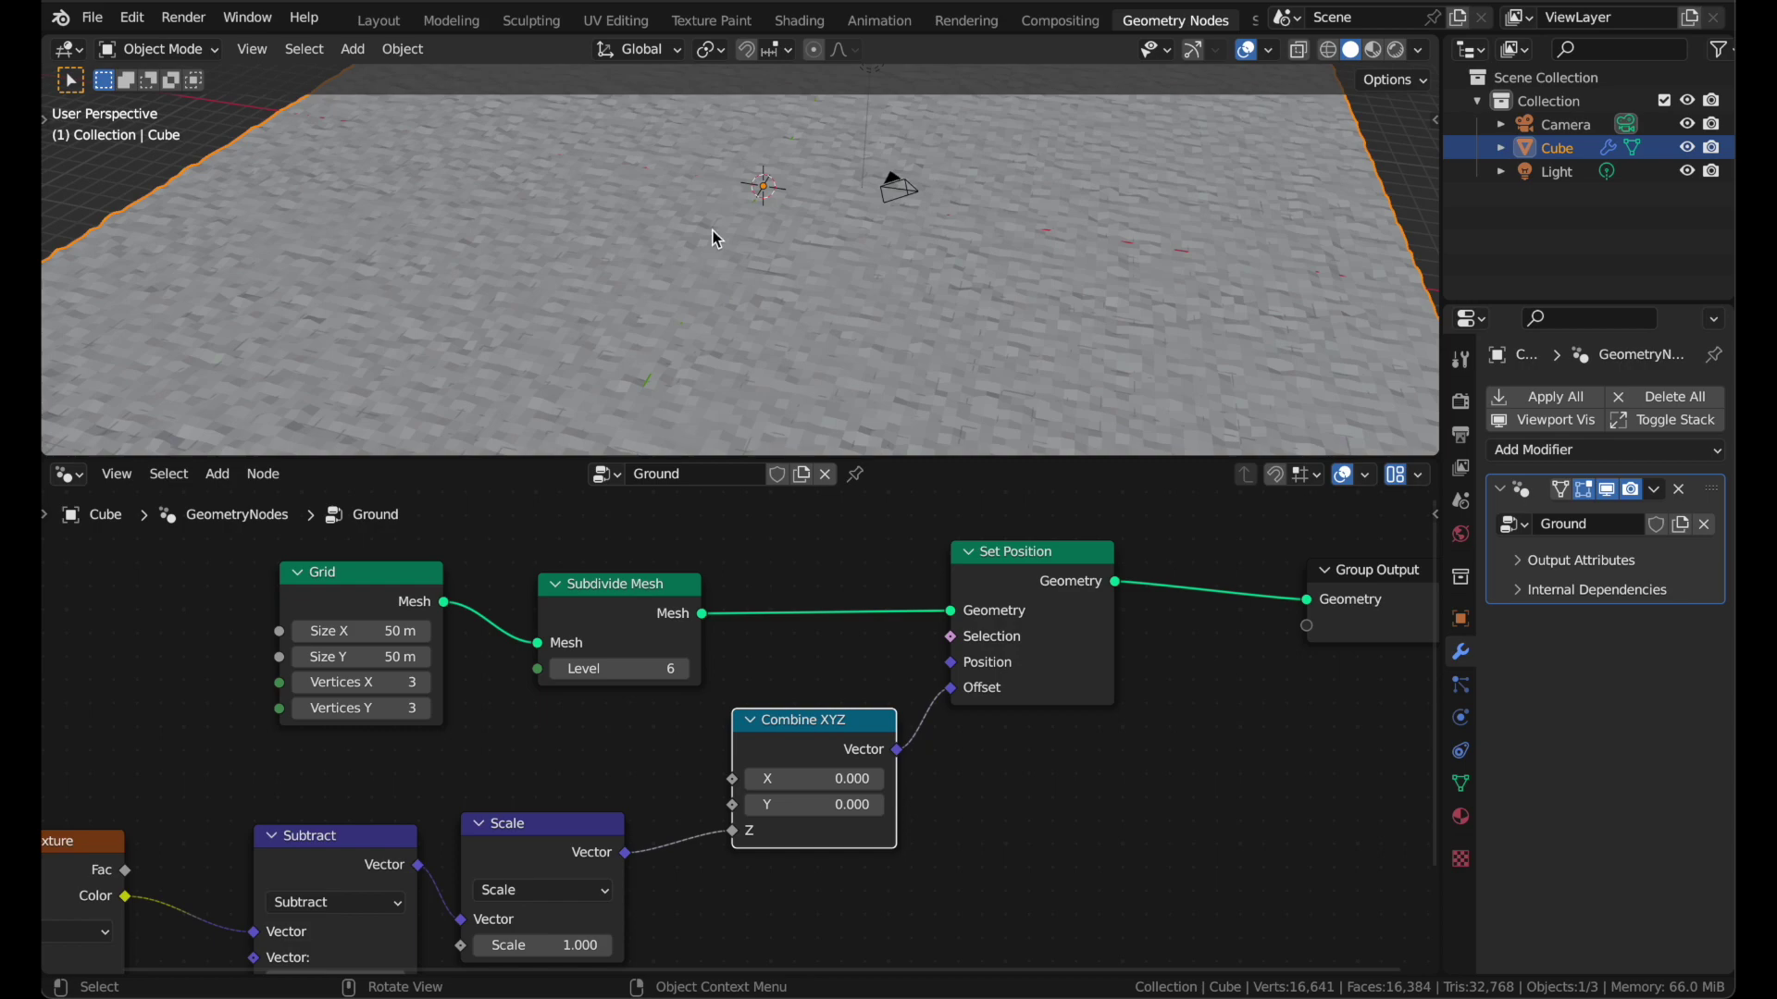
pyautogui.moveTo(683, 783); pyautogui.dragTo(763, 783)
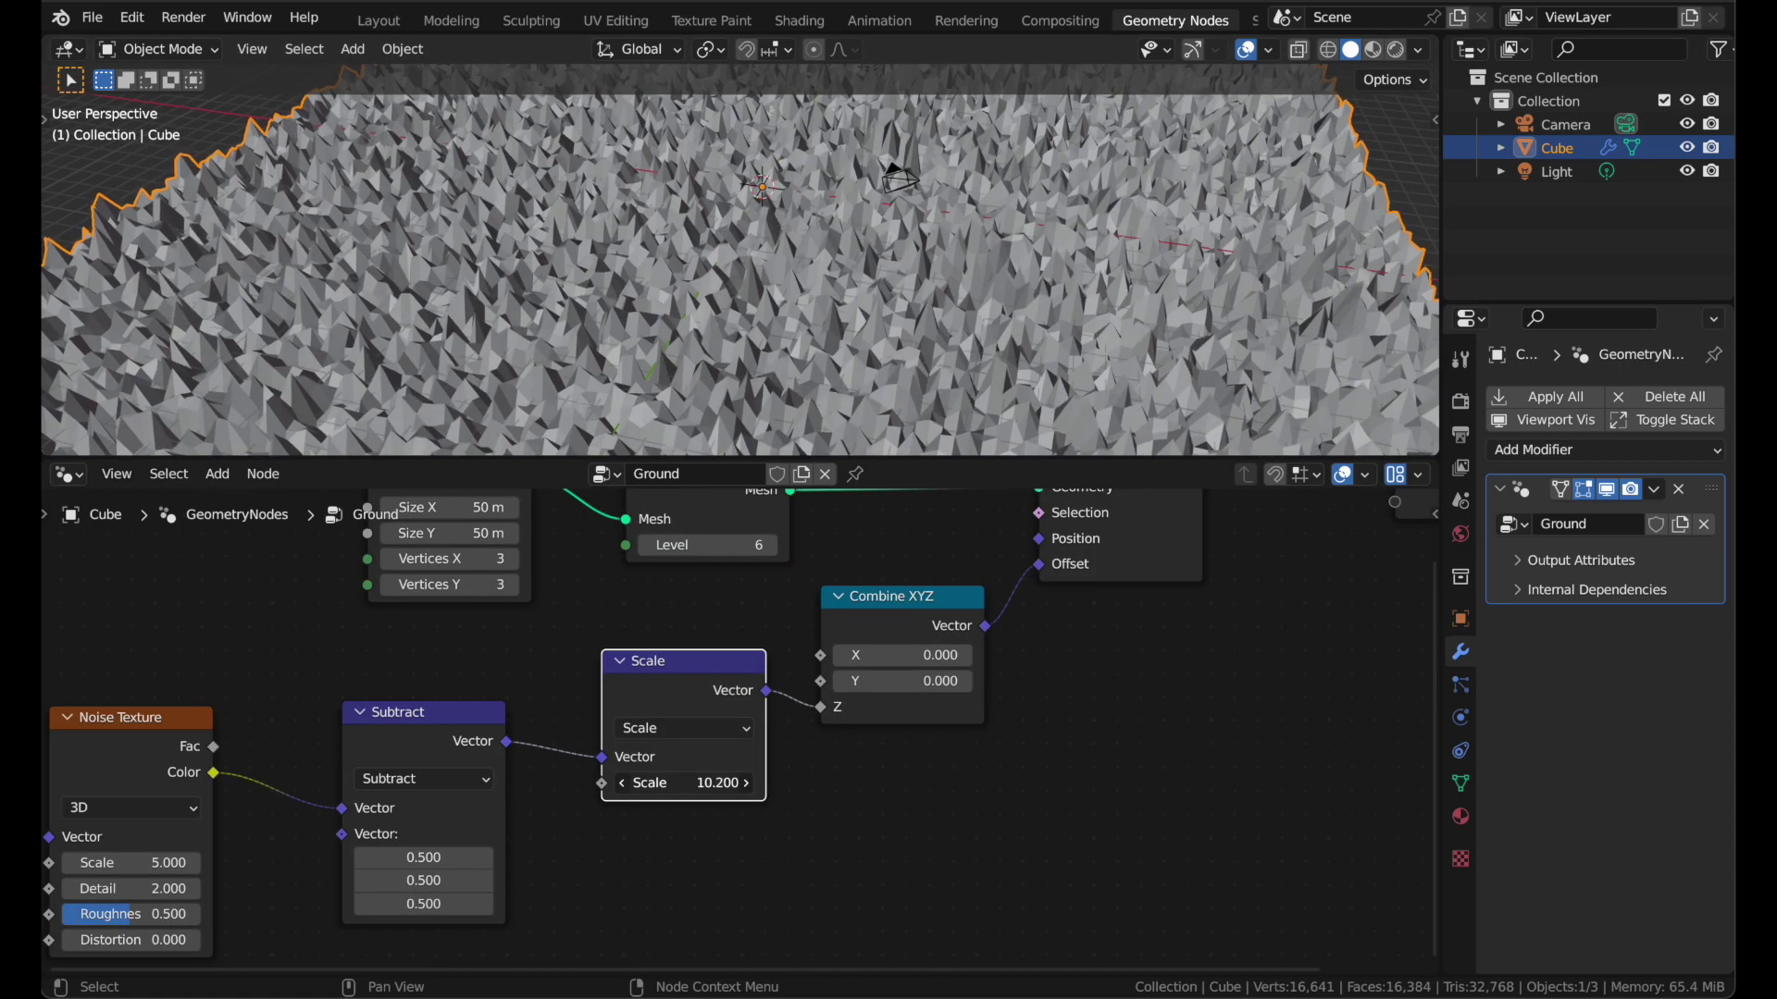
pyautogui.moveTo(714, 218); pyautogui.dragTo(705, 283, button='middle')
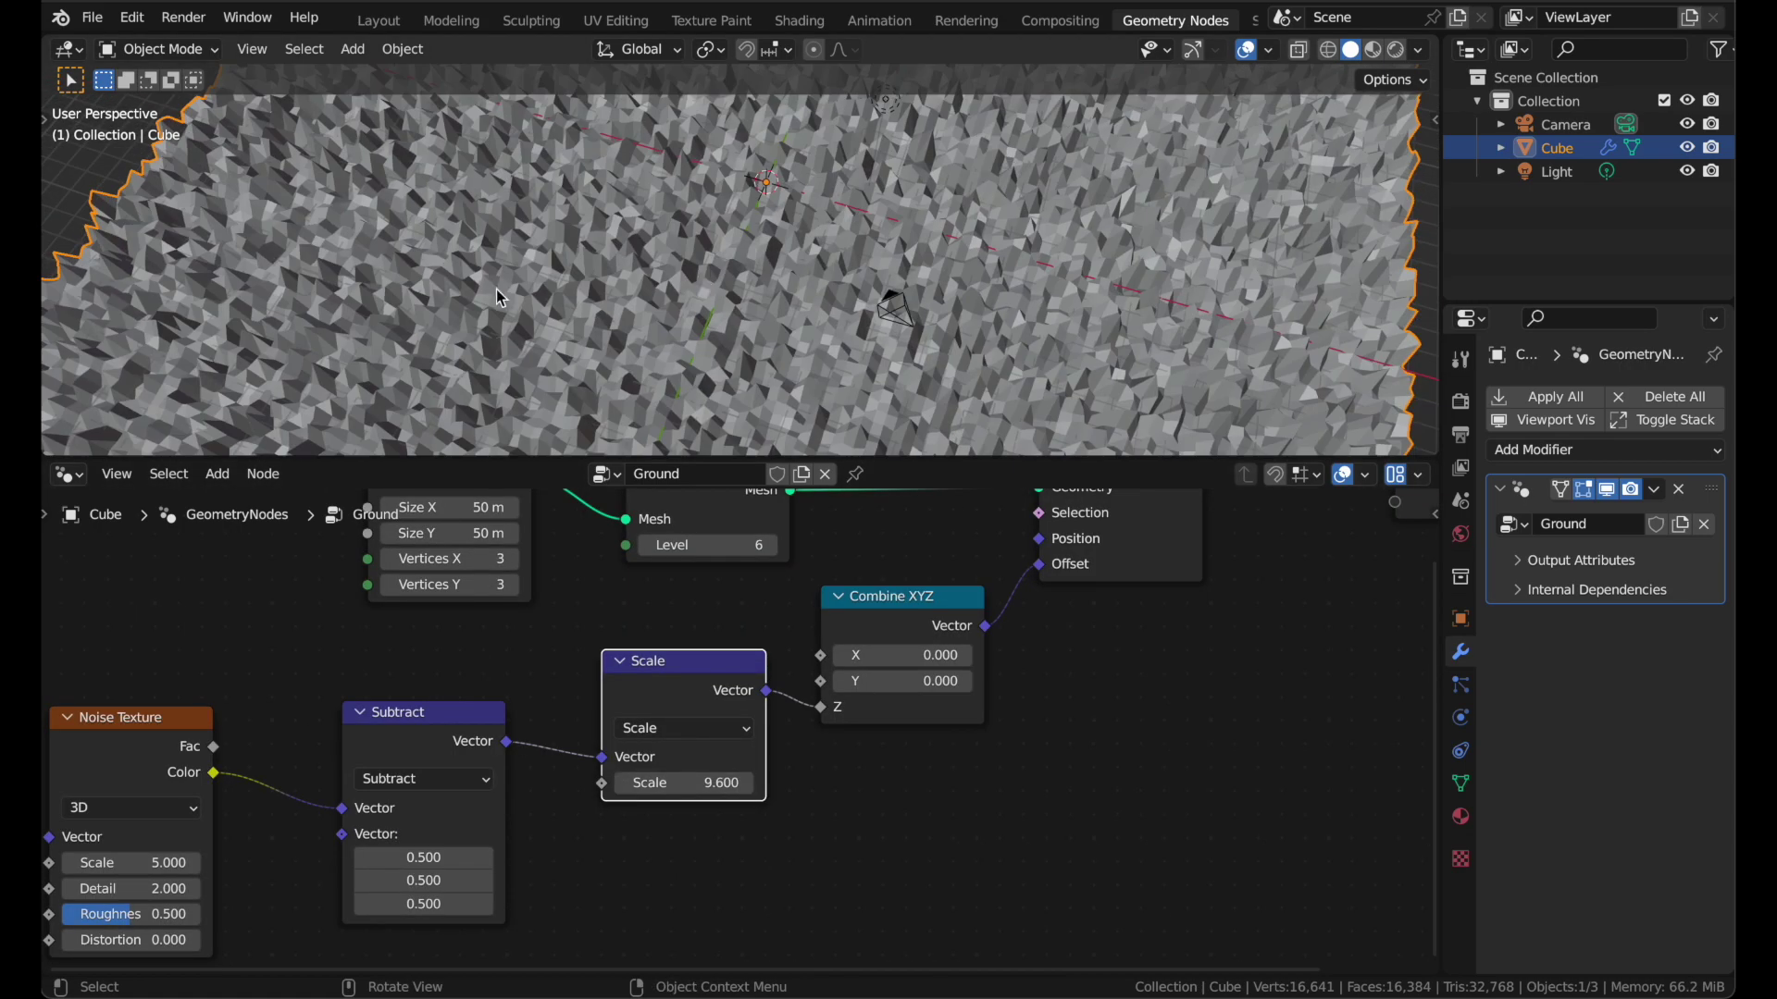
# - Set the Noise Texture's Scale to 0.12 for broad, smooth terrain bumps
pyautogui.moveTo(441, 714); pyautogui.dragTo(614, 705, button='middle')
pyautogui.keyDown('shift'); pyautogui.moveTo(331, 854); pyautogui.dragTo(300, 855); pyautogui.keyUp('shift')
pyautogui.click(345, 851)
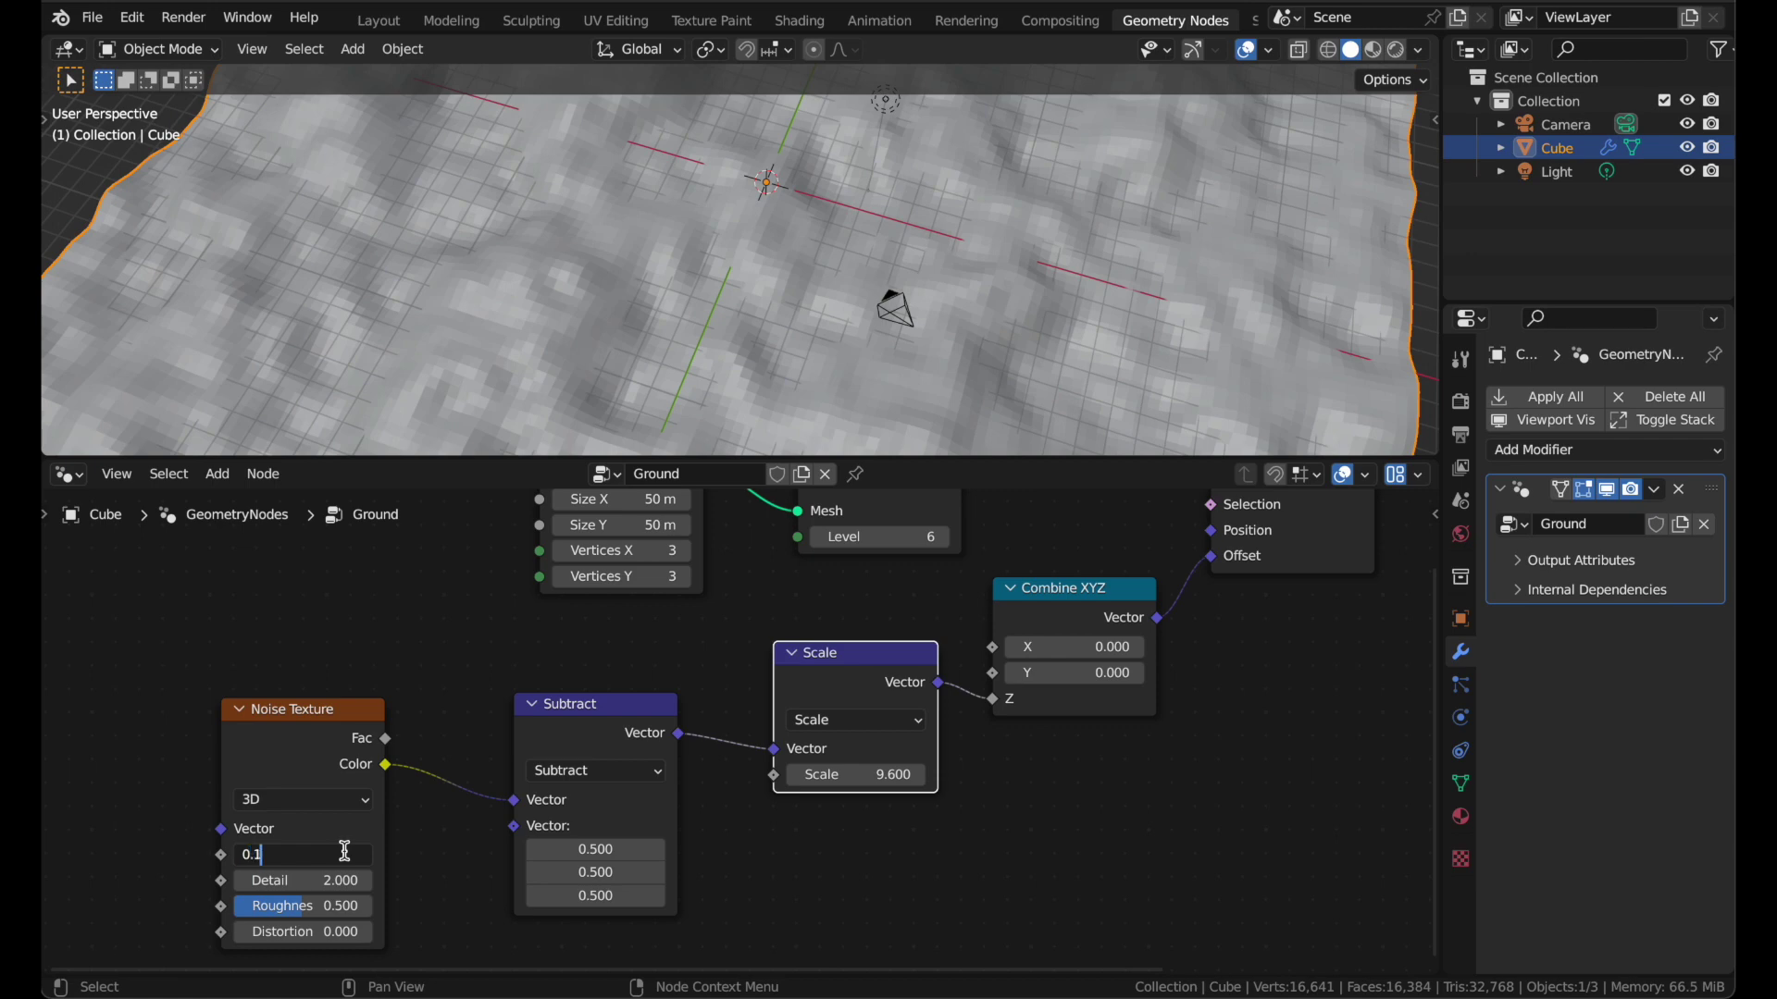
pyautogui.write('2')
pyautogui.press('Return')
pyautogui.moveTo(765, 282); pyautogui.dragTo(737, 264, button='middle')
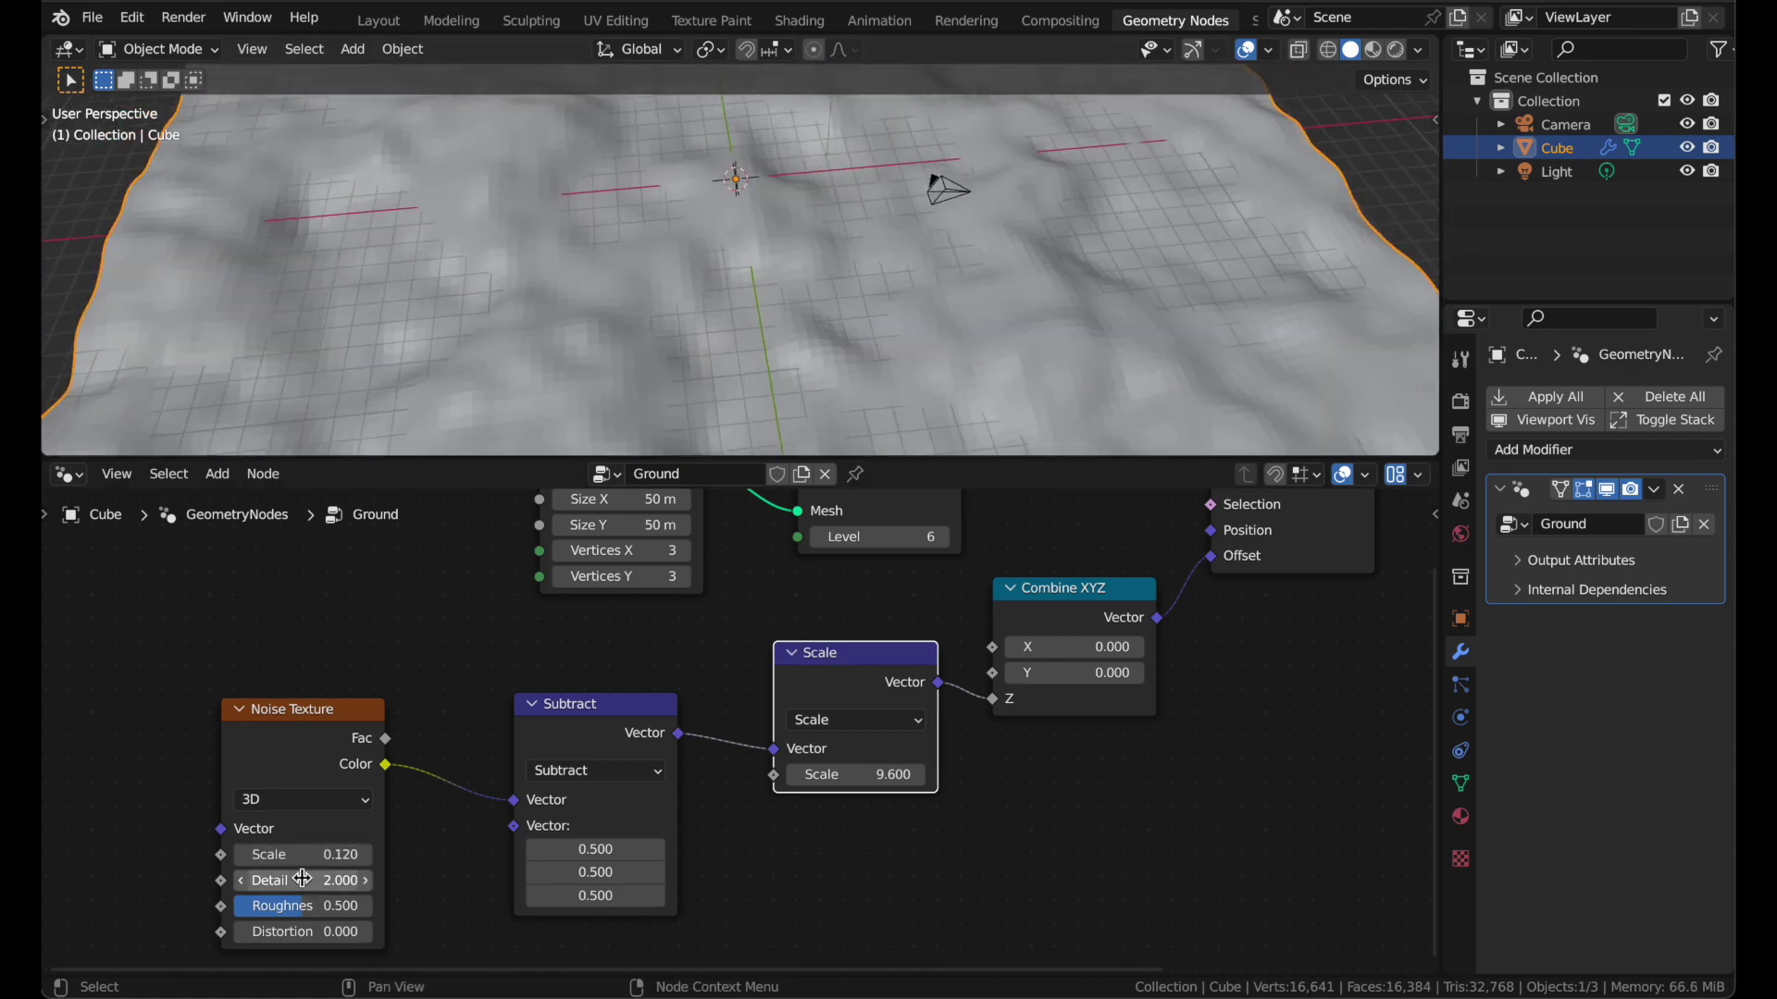
# - Set the Noise Texture's Detail to 15 and its Distortion to 0.24 for a more rugged surface
pyautogui.moveTo(302, 878); pyautogui.dragTo(389, 878)
pyautogui.scroll(-2, 297, 874)
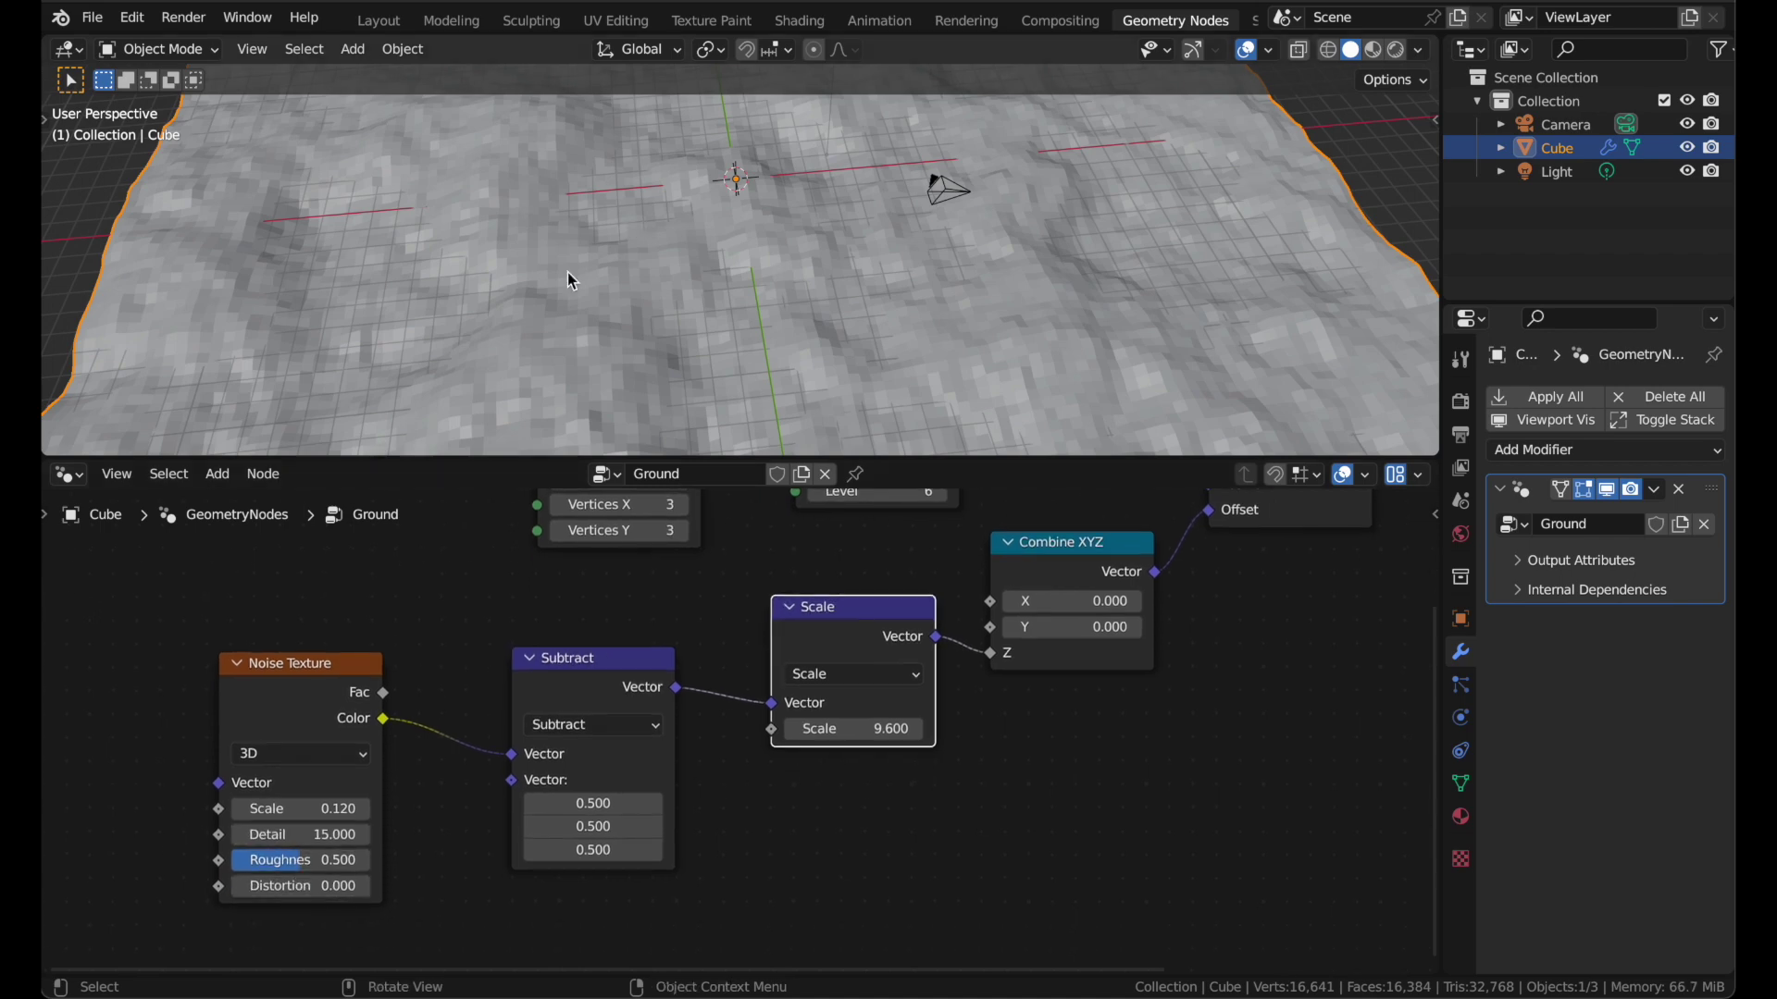
pyautogui.scroll(-1, 347, 887)
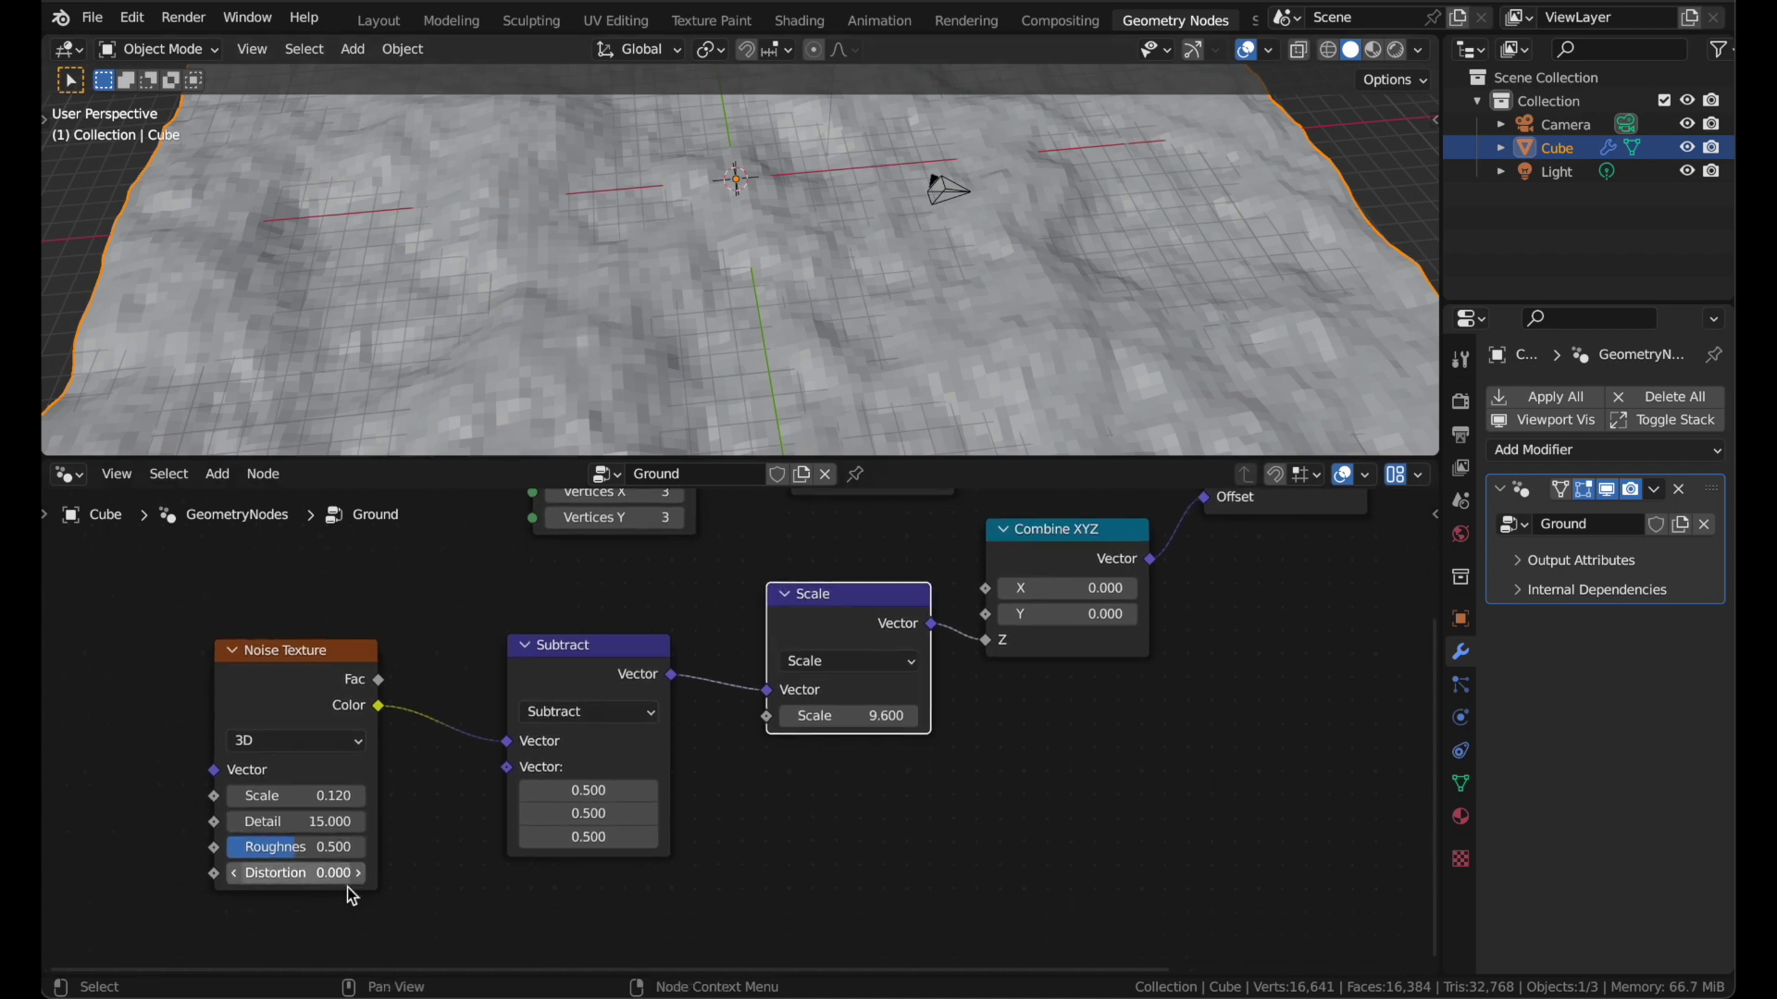
pyautogui.keyDown('shift'); pyautogui.moveTo(318, 875); pyautogui.dragTo(375, 876); pyautogui.keyUp('shift')
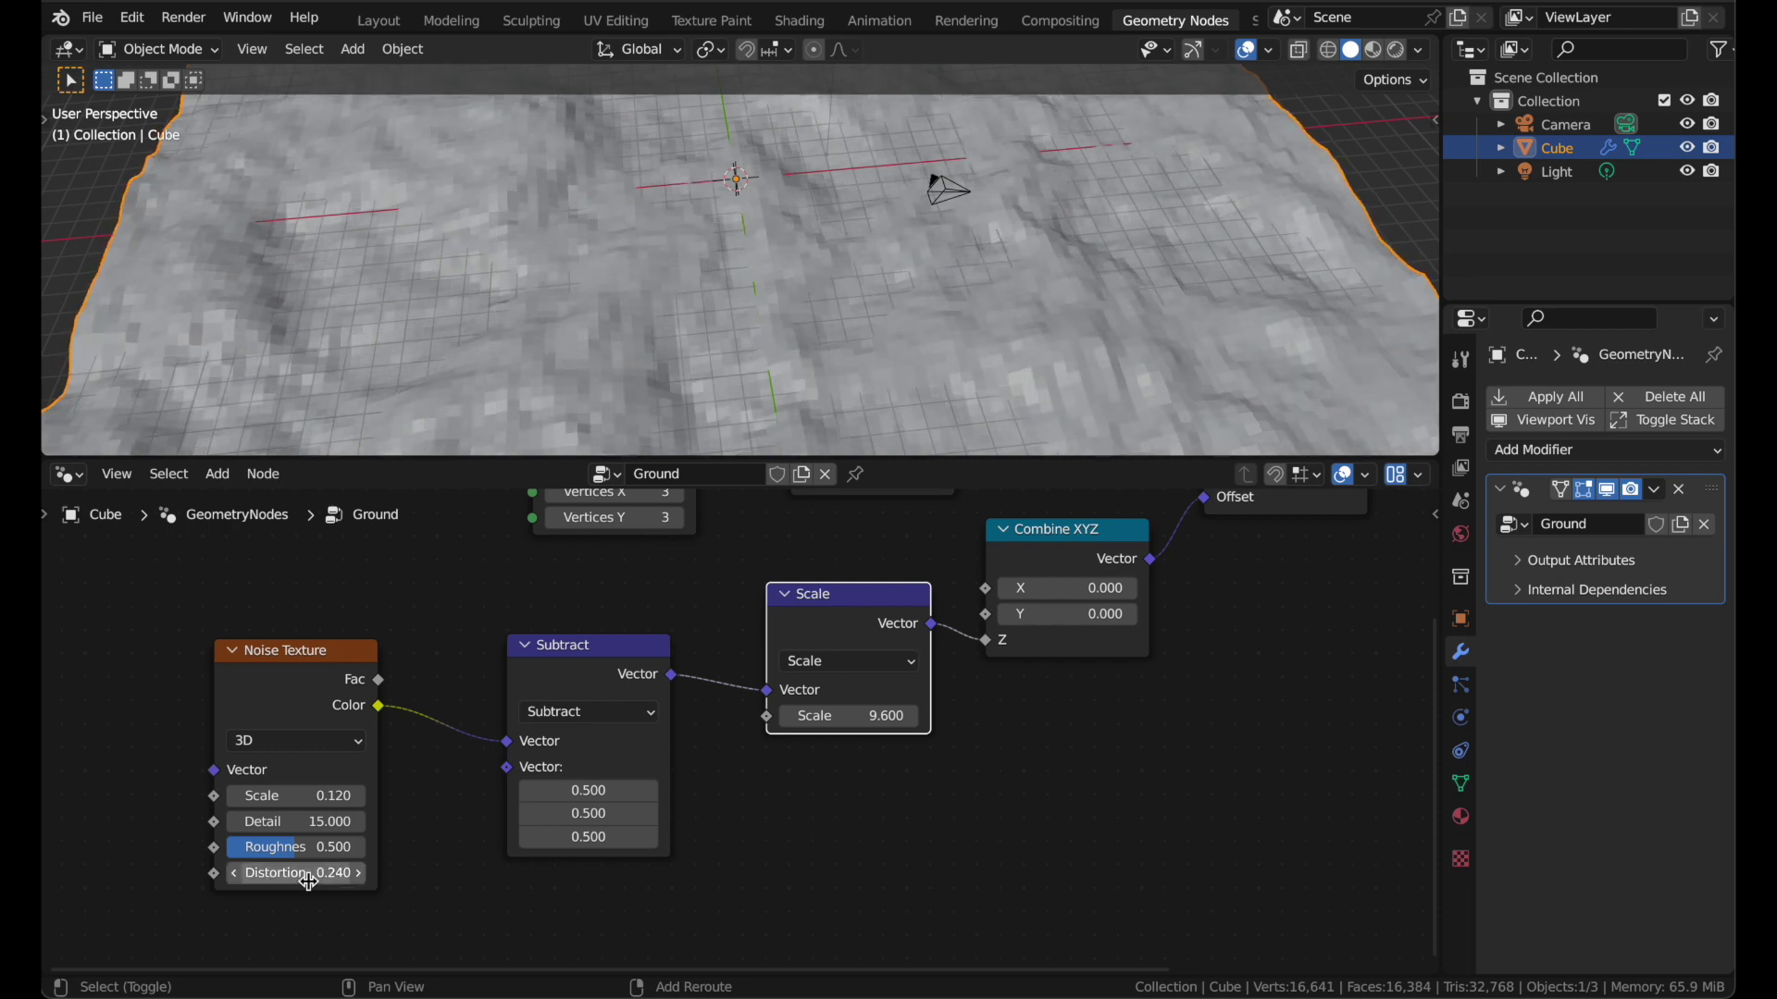
pyautogui.scroll(-1, 334, 807)
pyautogui.scroll(2, 331, 908)
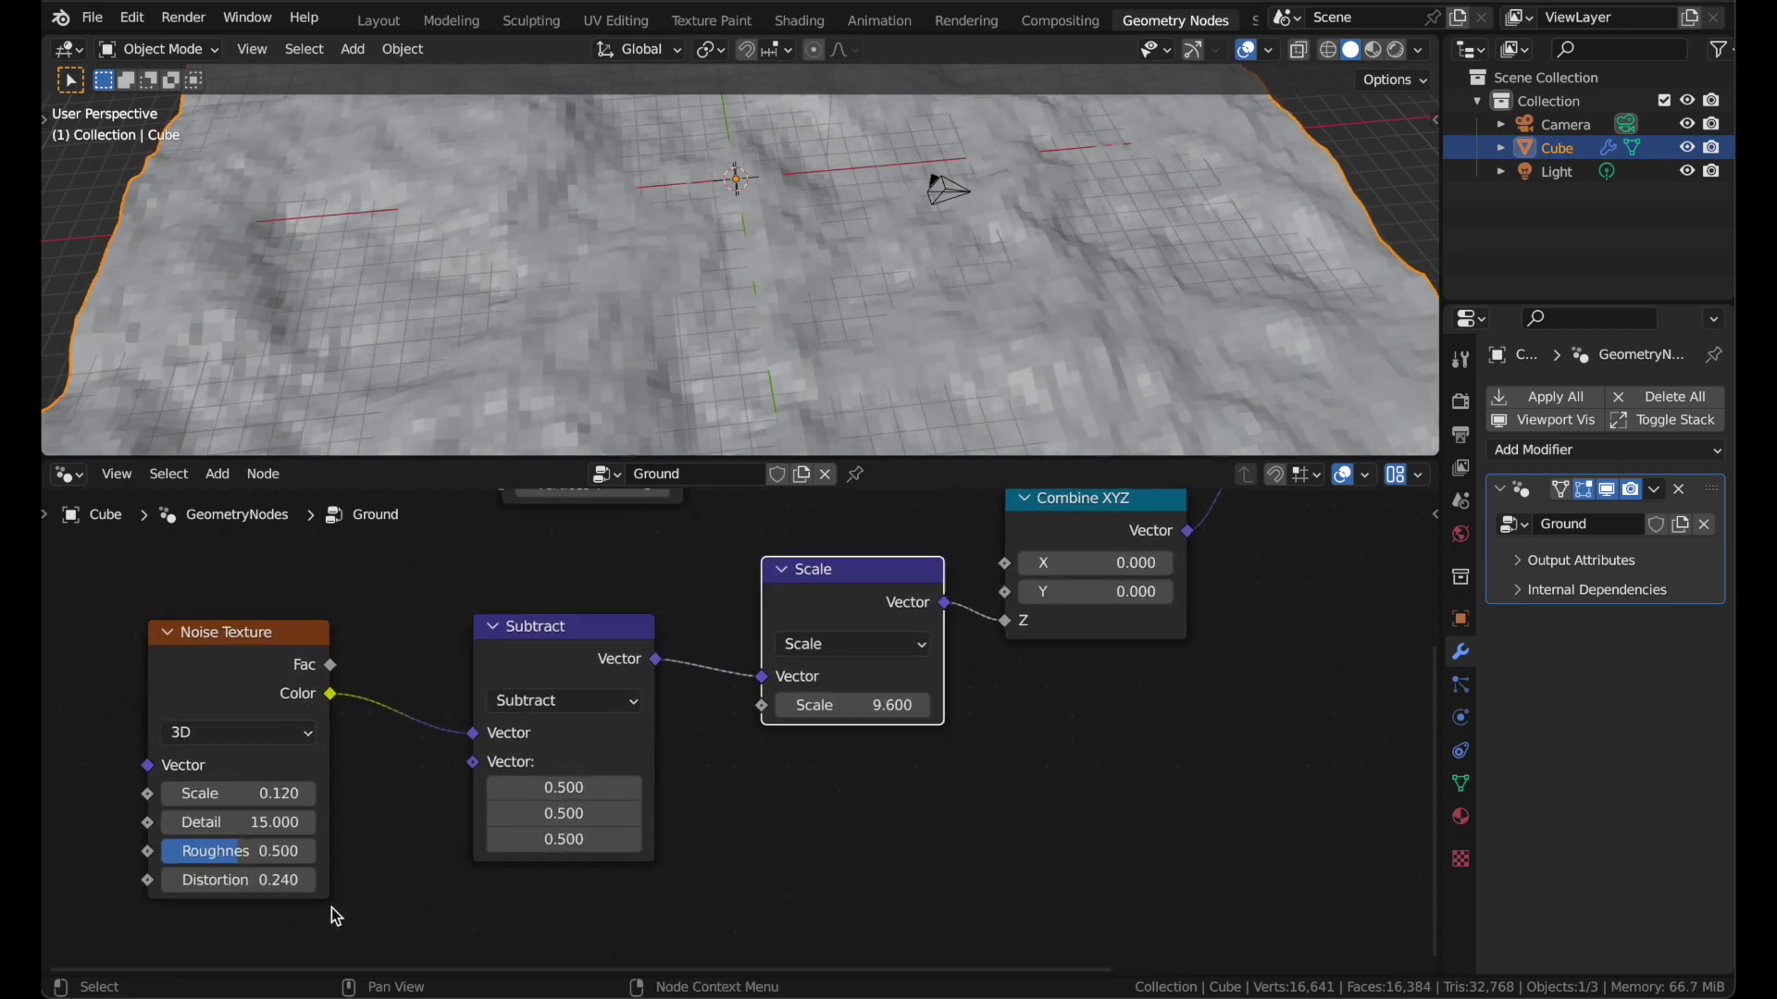
pyautogui.moveTo(818, 227); pyautogui.dragTo(786, 158, button='middle')
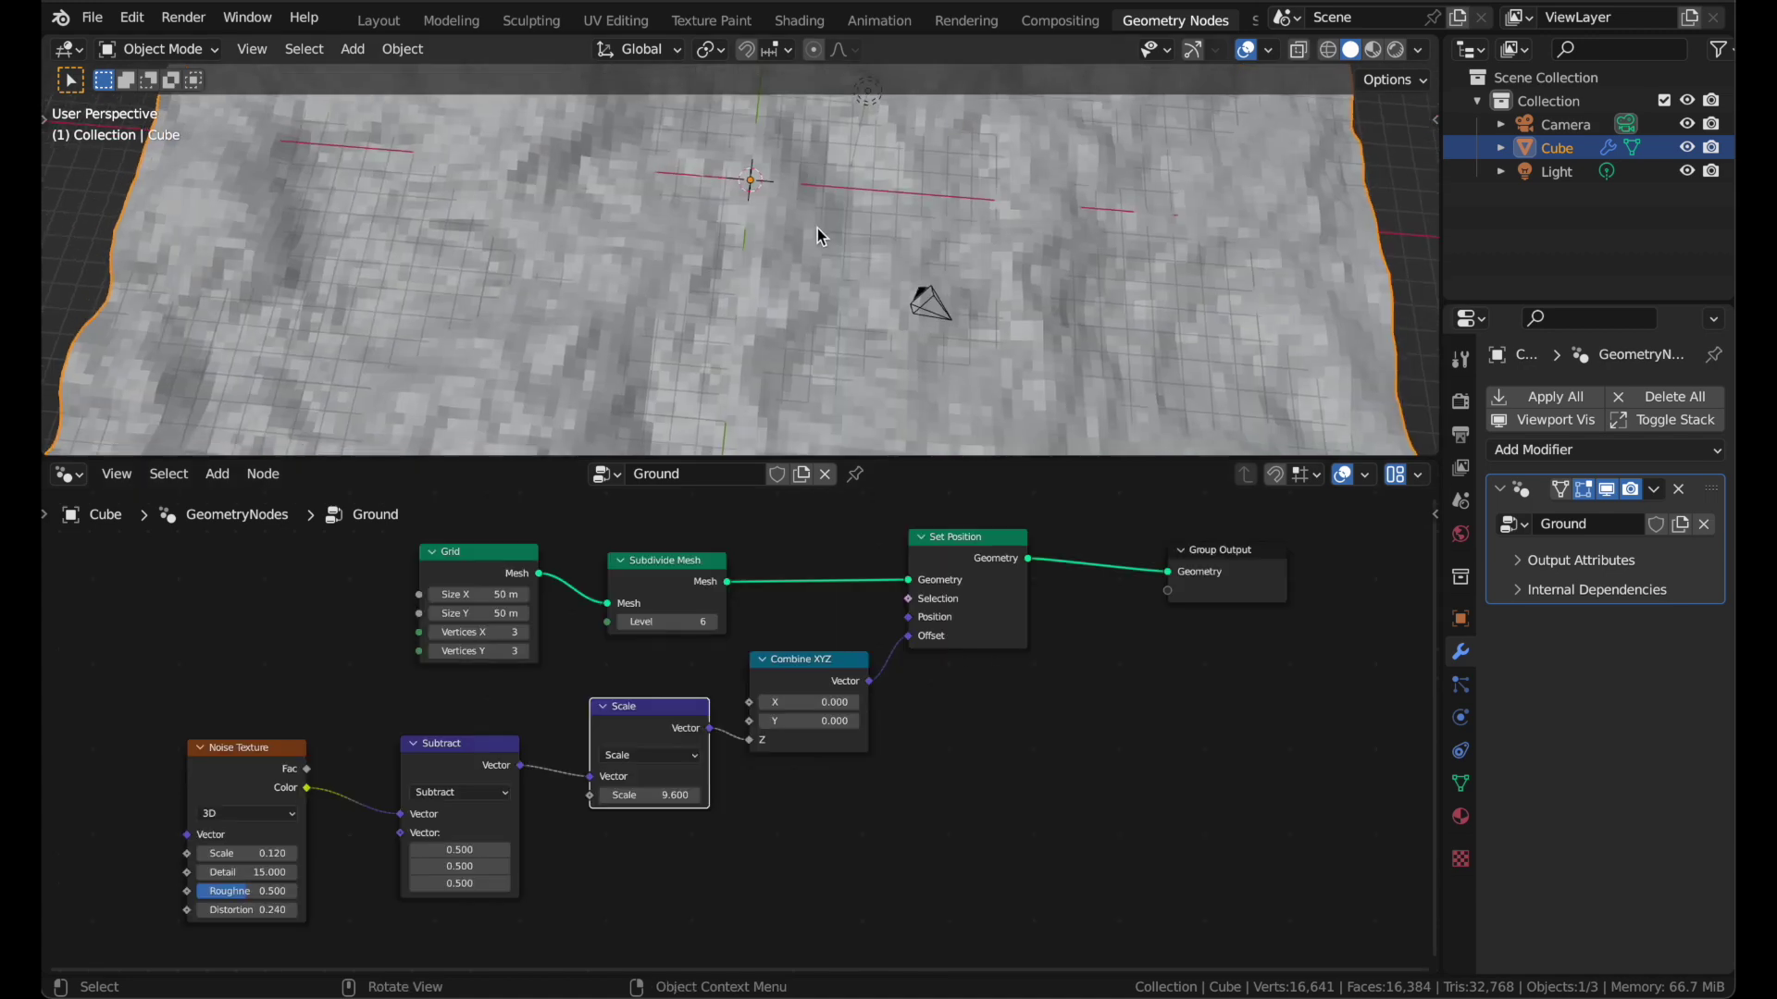
# - Shift the Grid and Subdivide Mesh nodes away from Set Position and place a duplicate of Subdivide Mesh nearby
pyautogui.moveTo(674, 637); pyautogui.dragTo(772, 770, button='middle')
pyautogui.scroll(3, 592, 763)
pyautogui.moveTo(520, 670); pyautogui.dragTo(283, 650)
pyautogui.moveTo(768, 682); pyautogui.dragTo(505, 643)
pyautogui.hotkey('shift', 'd')
pyautogui.click(756, 608)
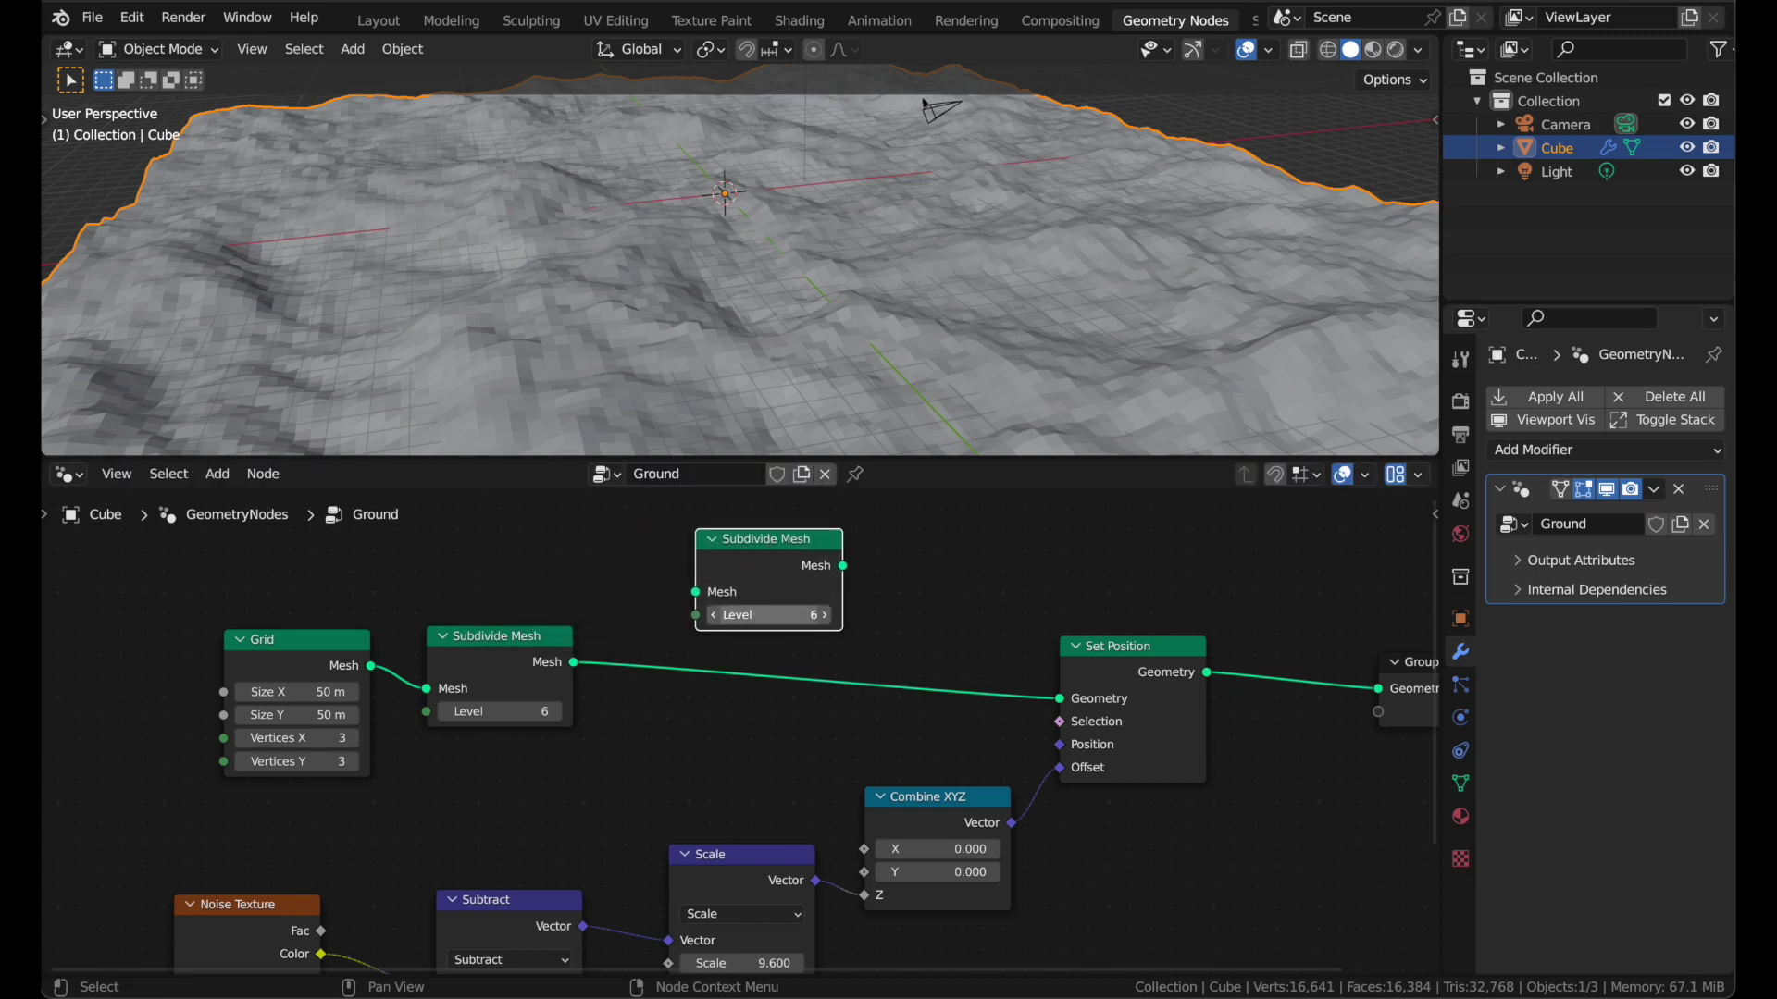
# - Set the duplicated Subdivide Mesh node's Level to 1 and insert it between the first Subdivide Mesh and Set Position
pyautogui.click(766, 616)
pyautogui.write('1')
pyautogui.press('Return')
pyautogui.moveTo(767, 592); pyautogui.dragTo(740, 666)
pyautogui.scroll(6, 916, 254)
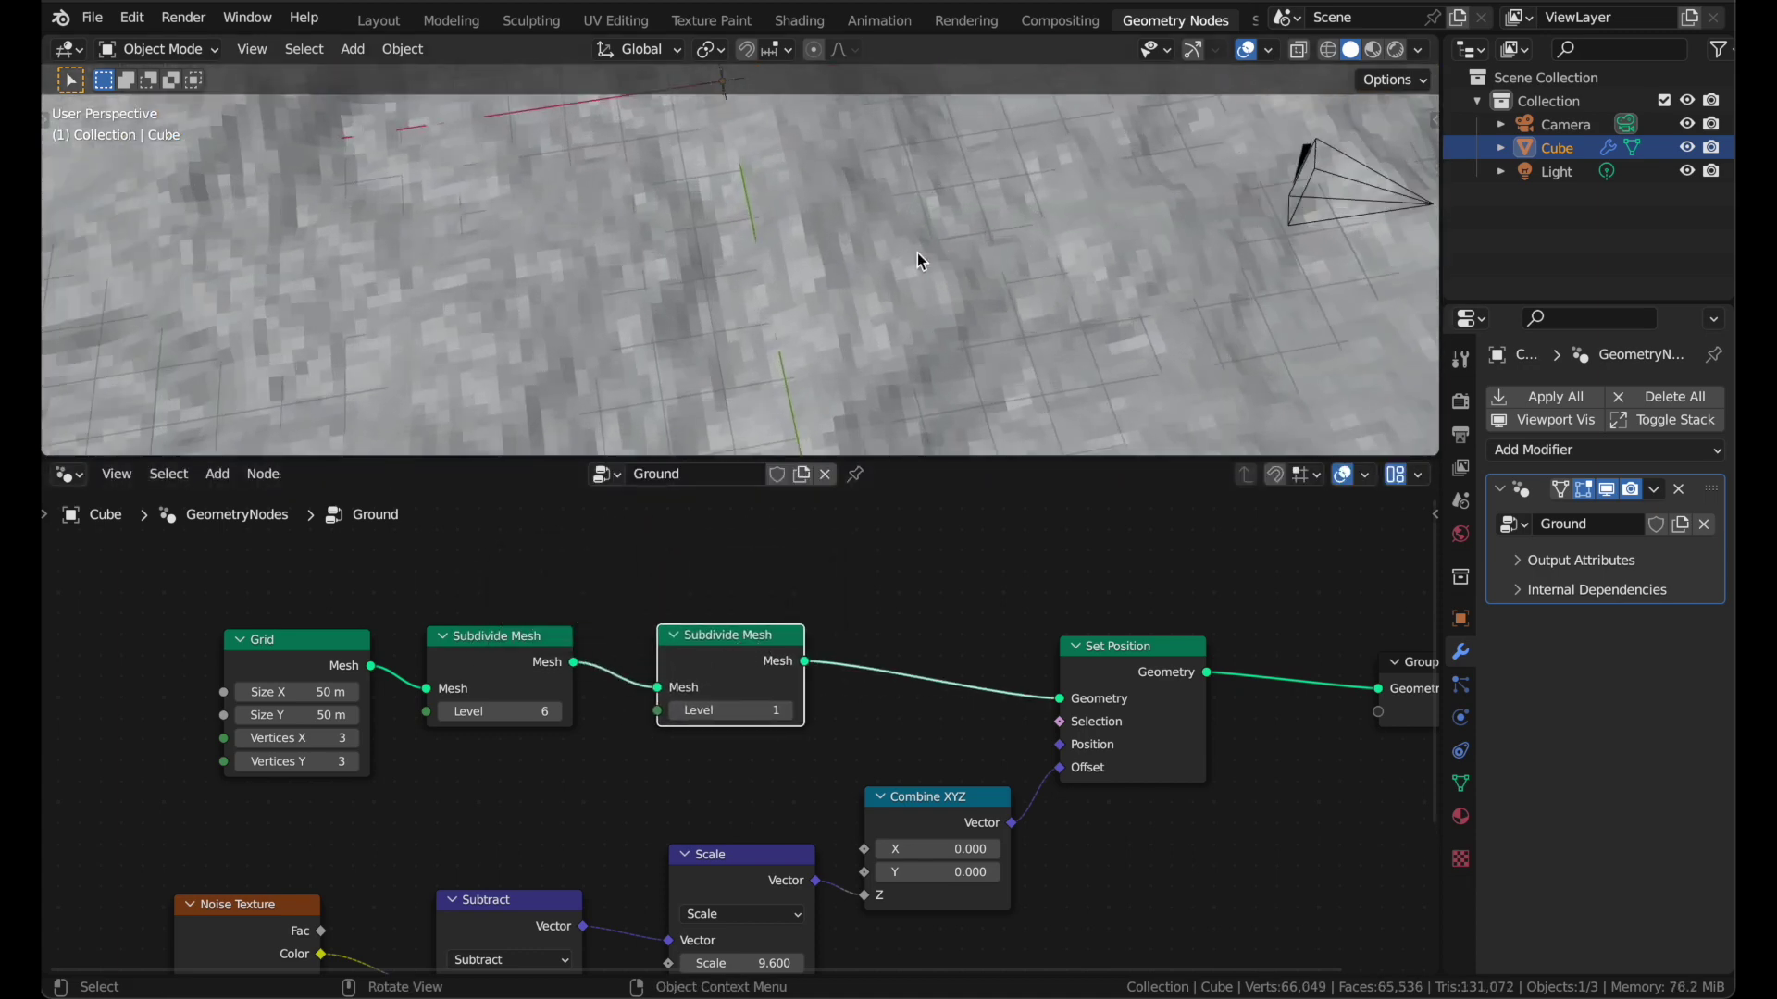
# - Raise the second Subdivide Mesh node's Level to 3 and inspect the finer terrain detail
pyautogui.click(784, 710)
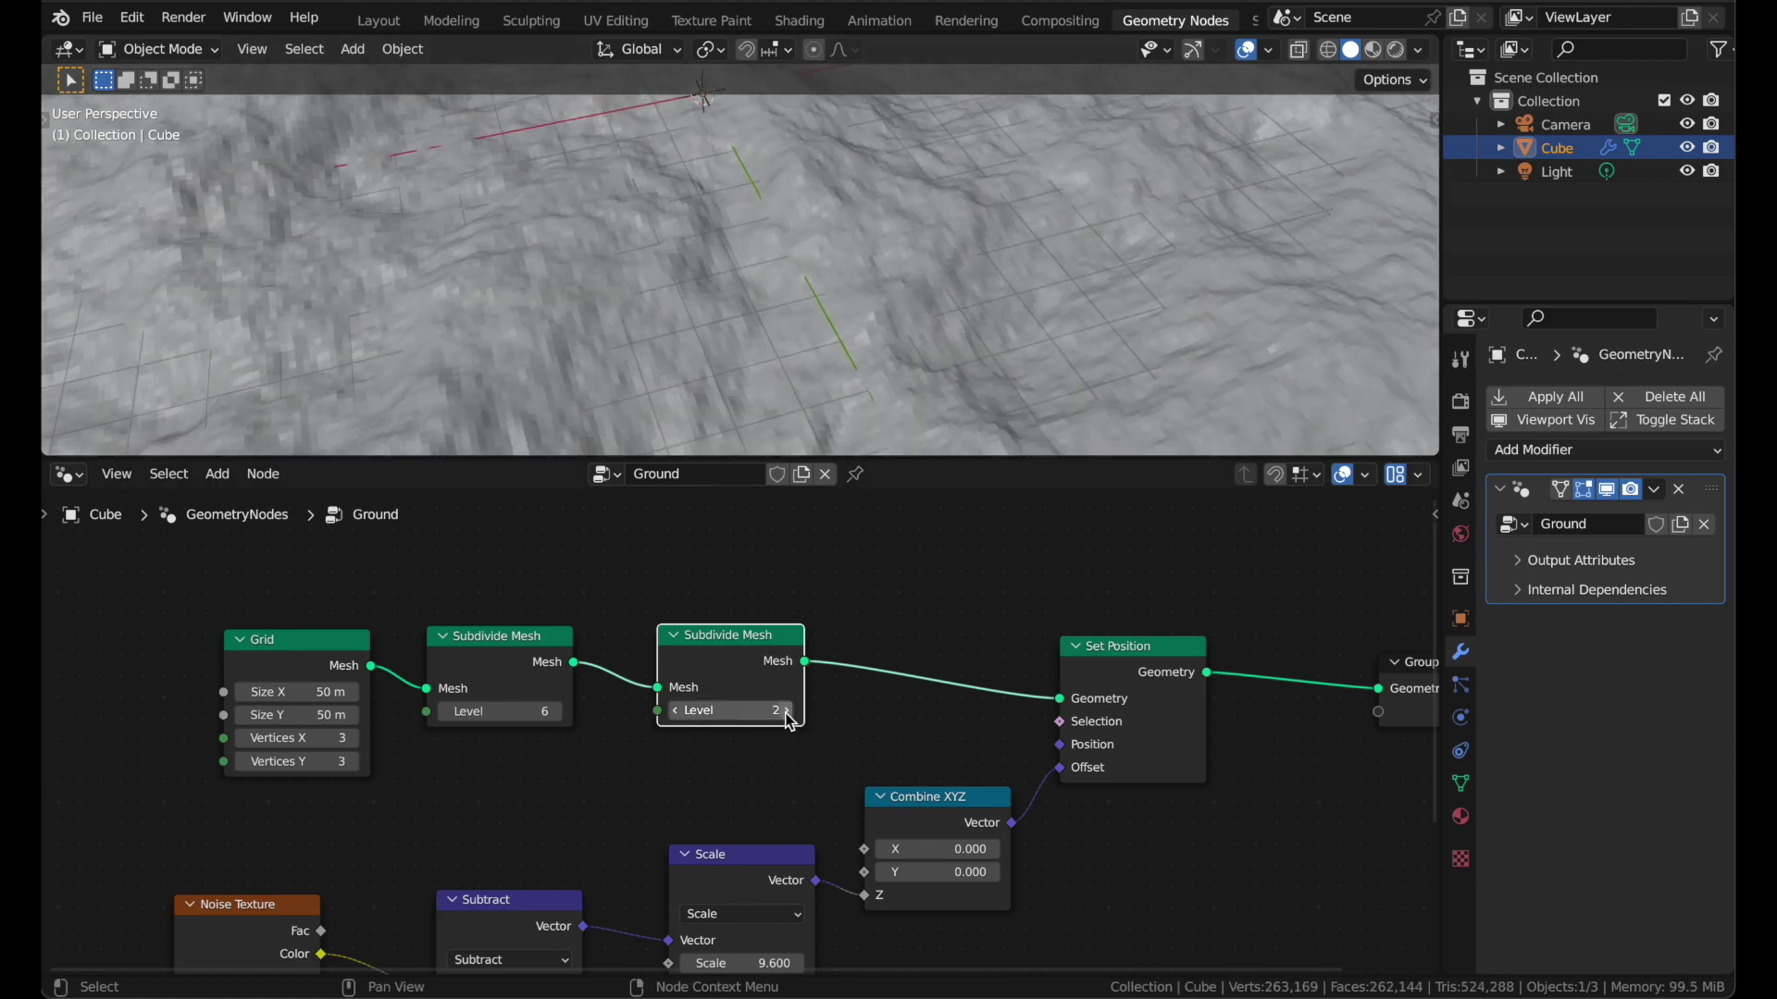
pyautogui.click(785, 709)
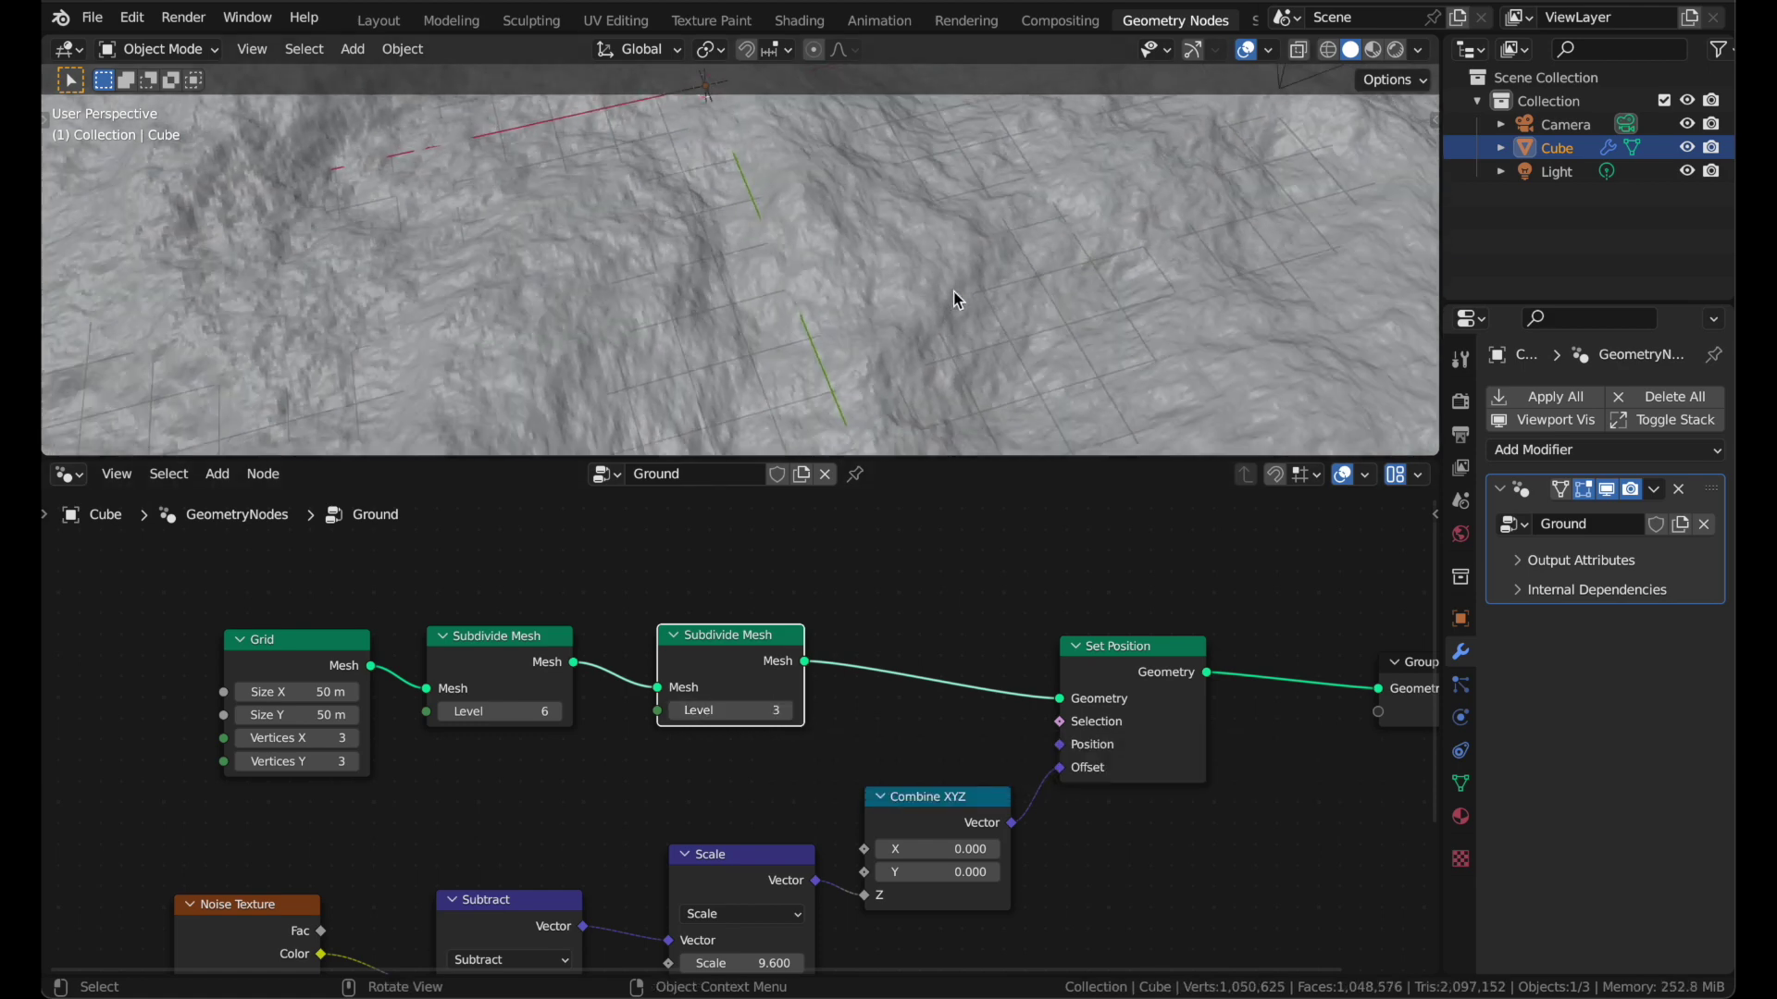
pyautogui.scroll(-3, 954, 291)
pyautogui.moveTo(953, 292); pyautogui.dragTo(953, 292, button='middle')
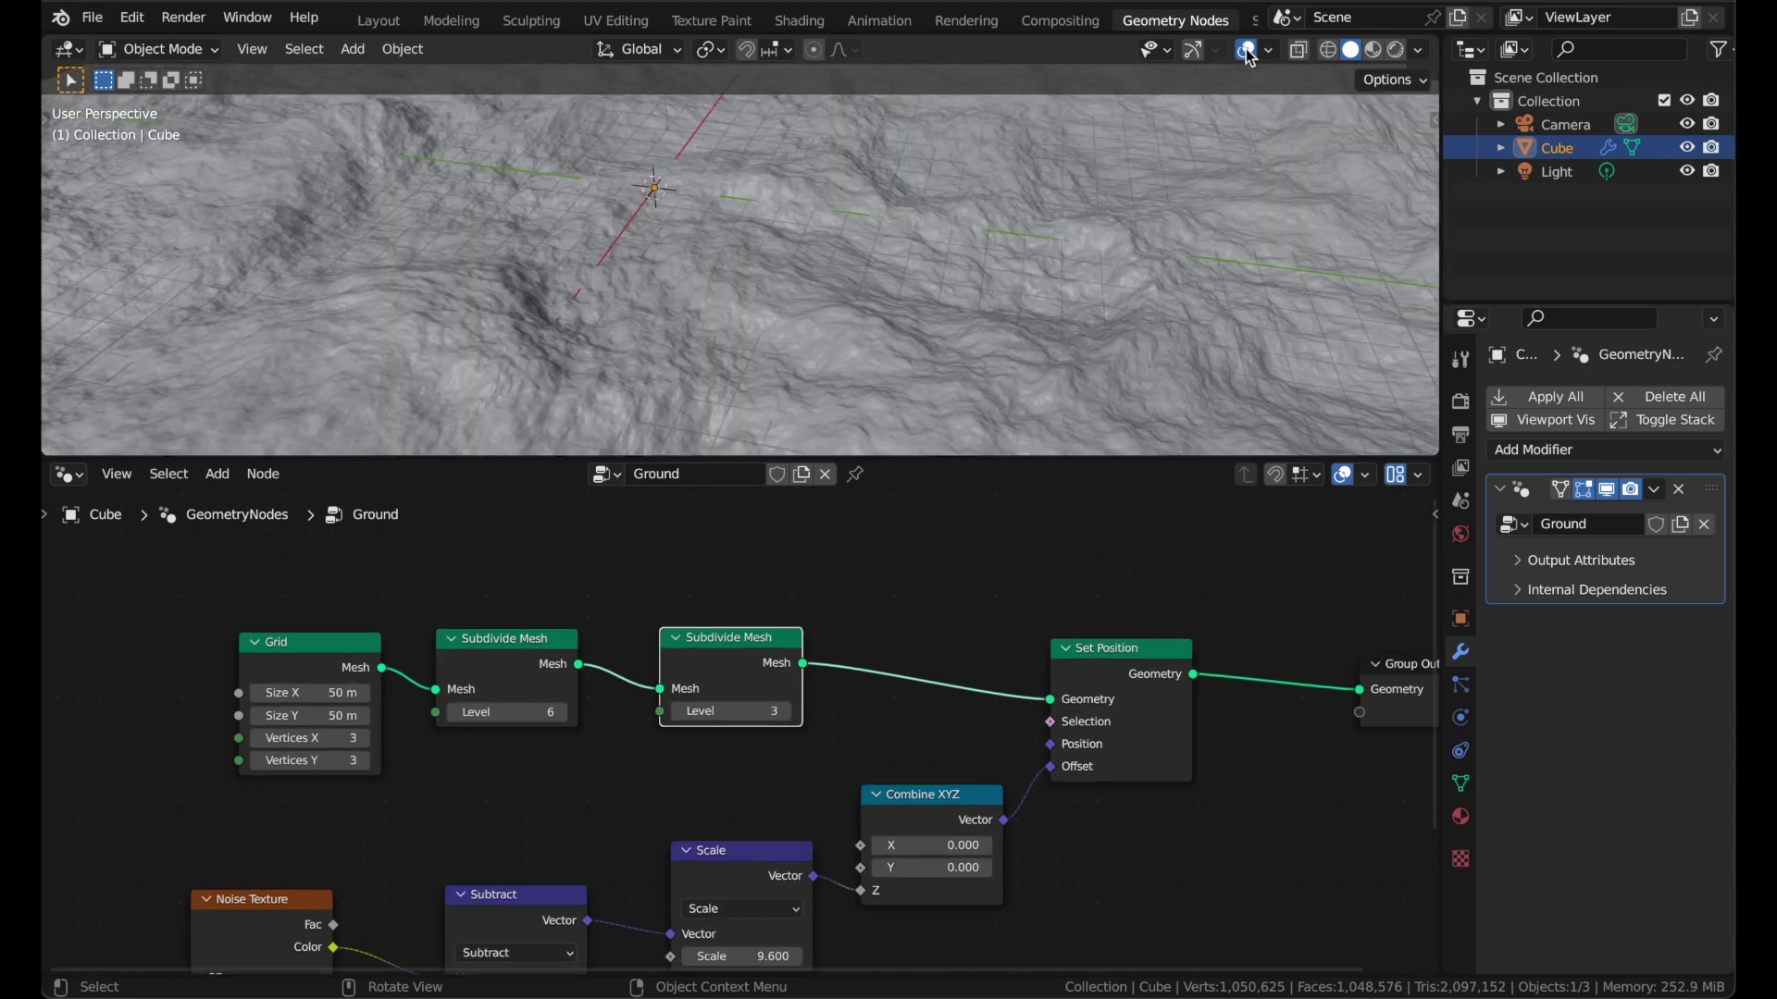
# - Hide the 3D viewport overlays and inspect the terrain from different angles
pyautogui.click(1247, 51)
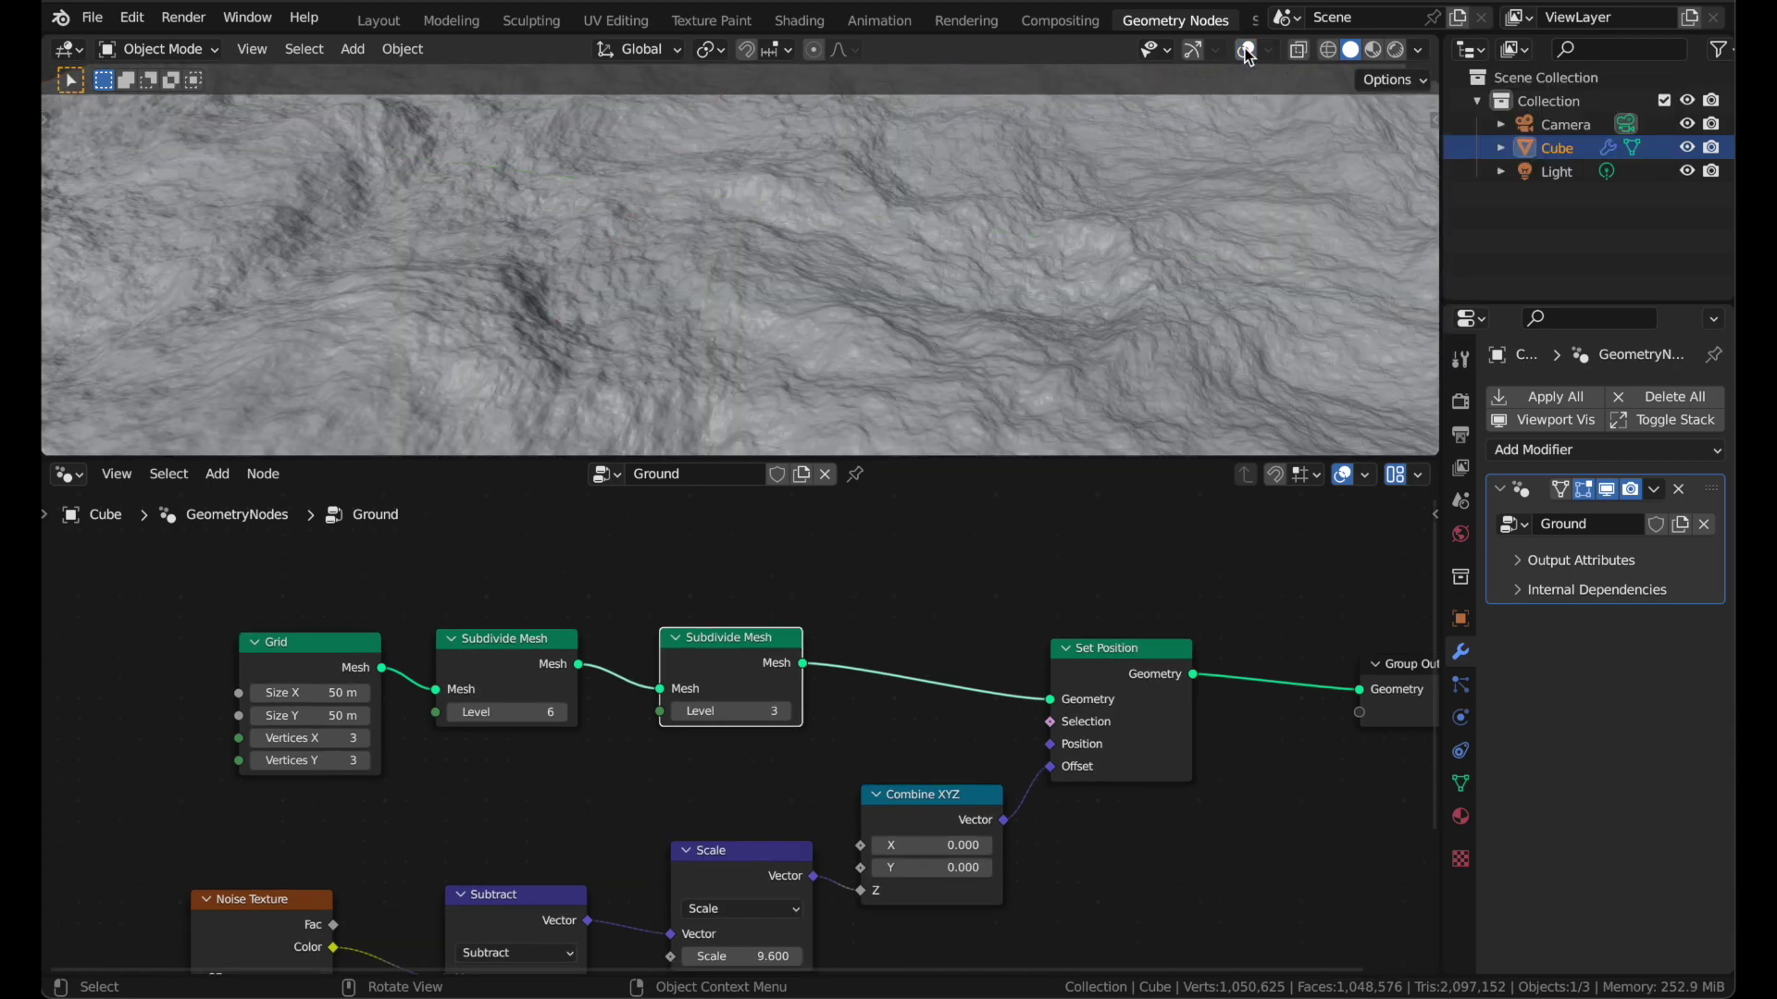
pyautogui.moveTo(868, 280); pyautogui.dragTo(866, 278, button='middle')
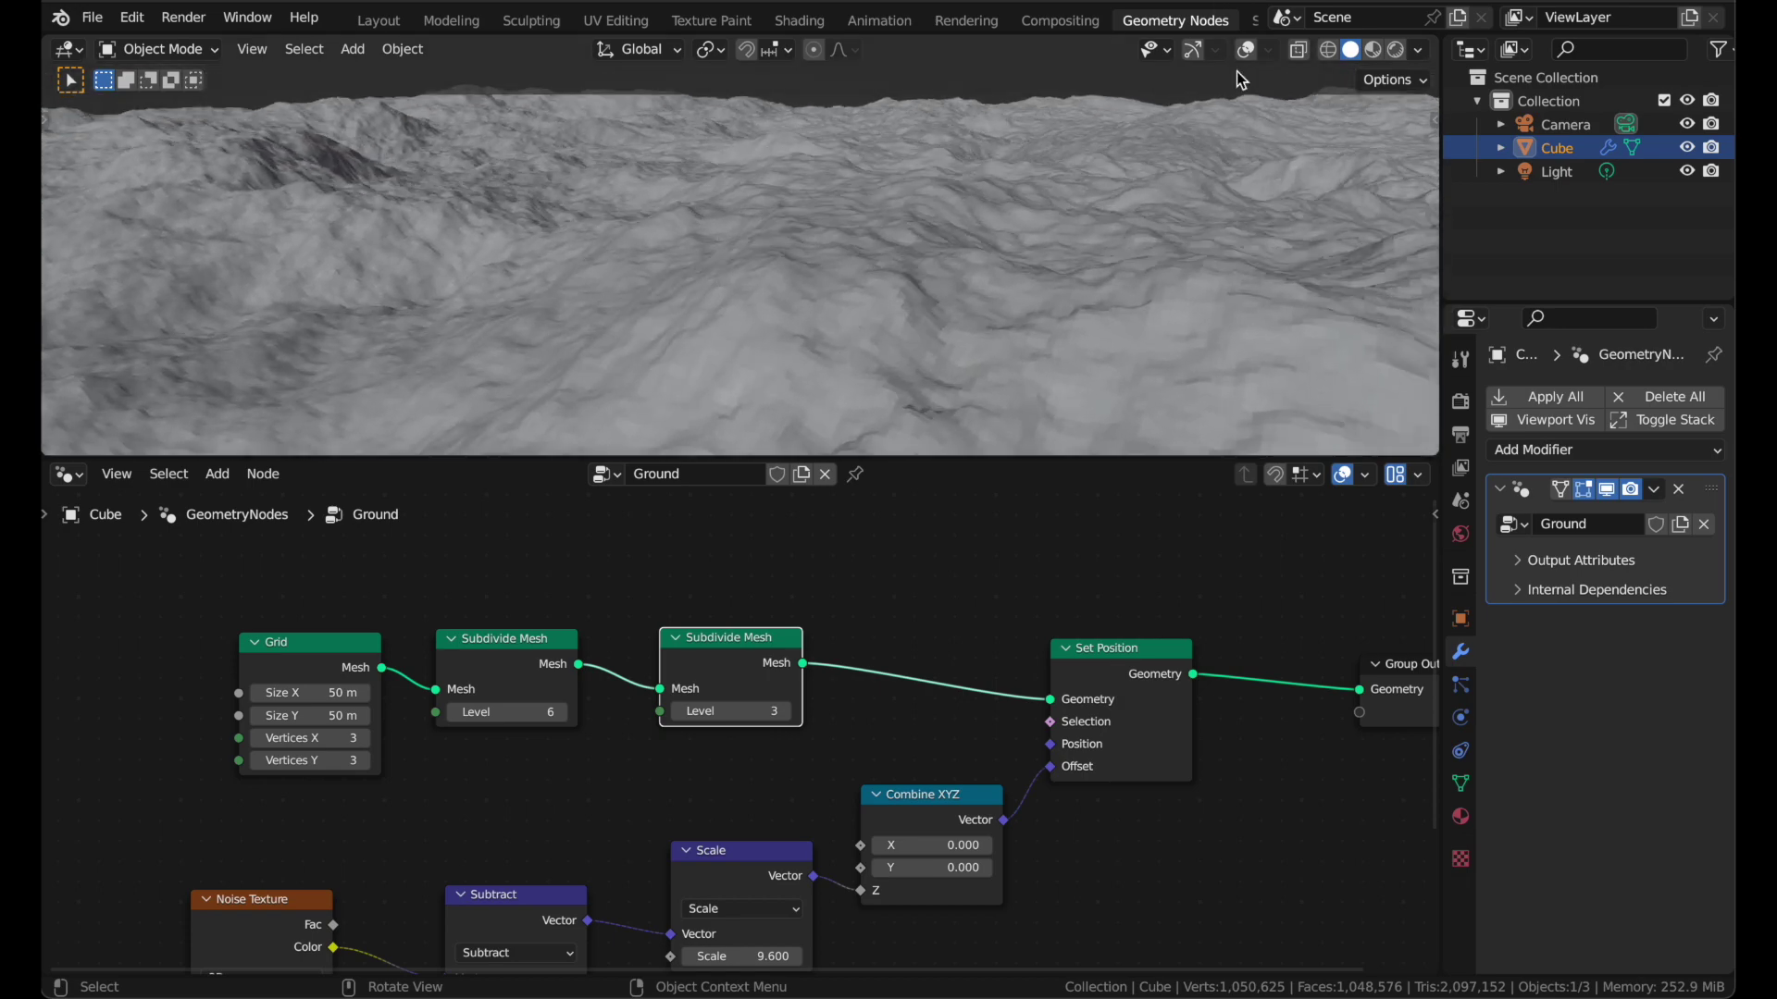
pyautogui.click(1247, 52)
pyautogui.click(1248, 51)
pyautogui.moveTo(970, 198); pyautogui.dragTo(955, 200, button='middle')
pyautogui.scroll(-2, 726, 702)
# - Make room between the Subtract and Scale nodes and increase the vector Scale node's factor to 13.88
pyautogui.moveTo(725, 702); pyautogui.dragTo(750, 666, button='middle')
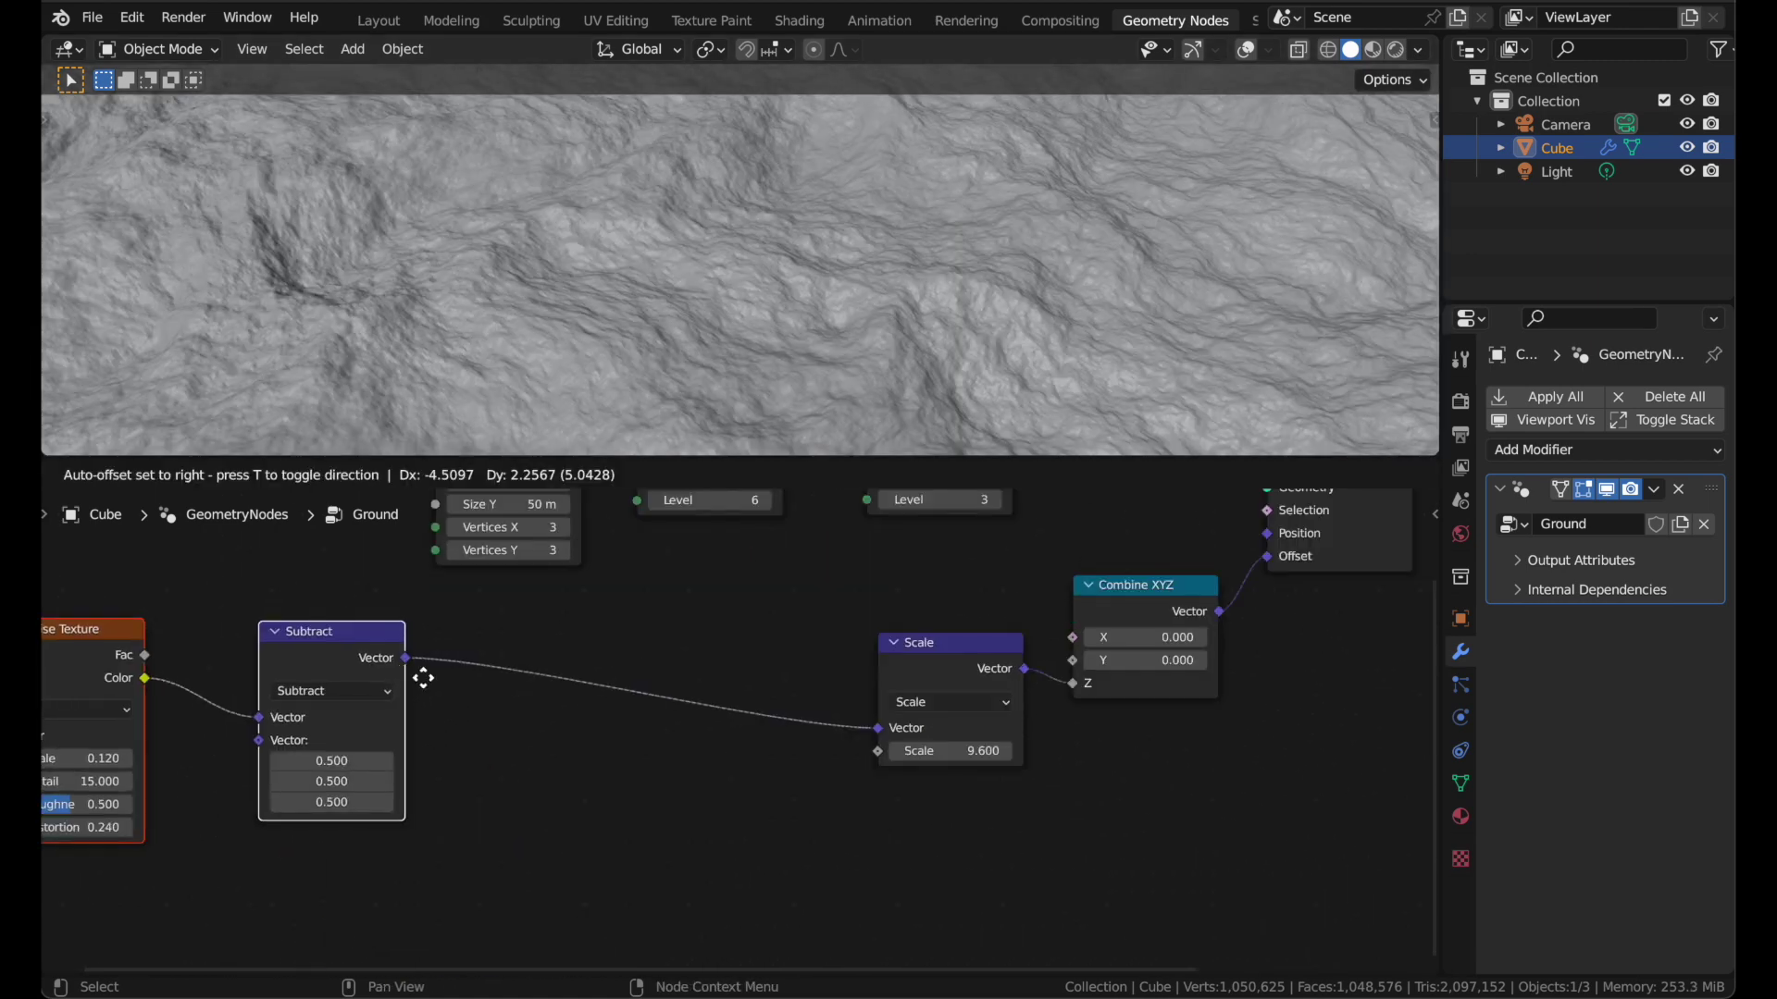
pyautogui.click(595, 718)
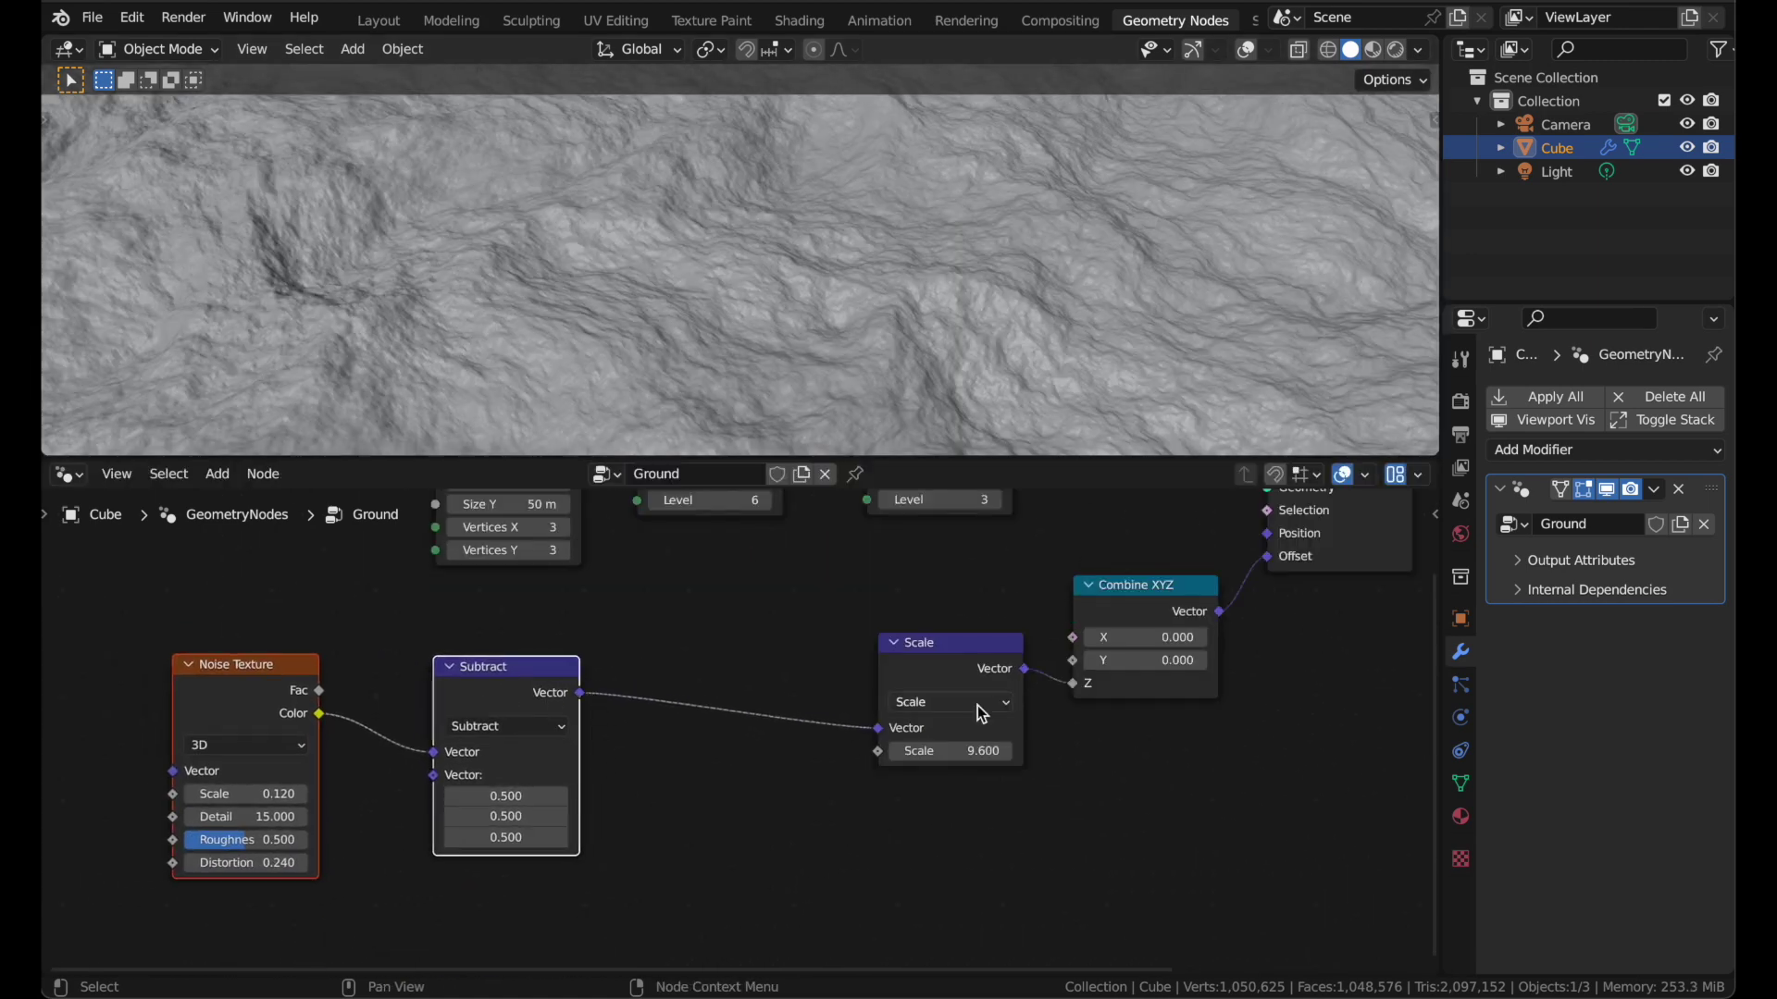
pyautogui.keyDown('shift'); pyautogui.moveTo(950, 750); pyautogui.dragTo(1018, 750); pyautogui.keyUp('shift')
pyautogui.moveTo(846, 636); pyautogui.dragTo(816, 791, button='middle')
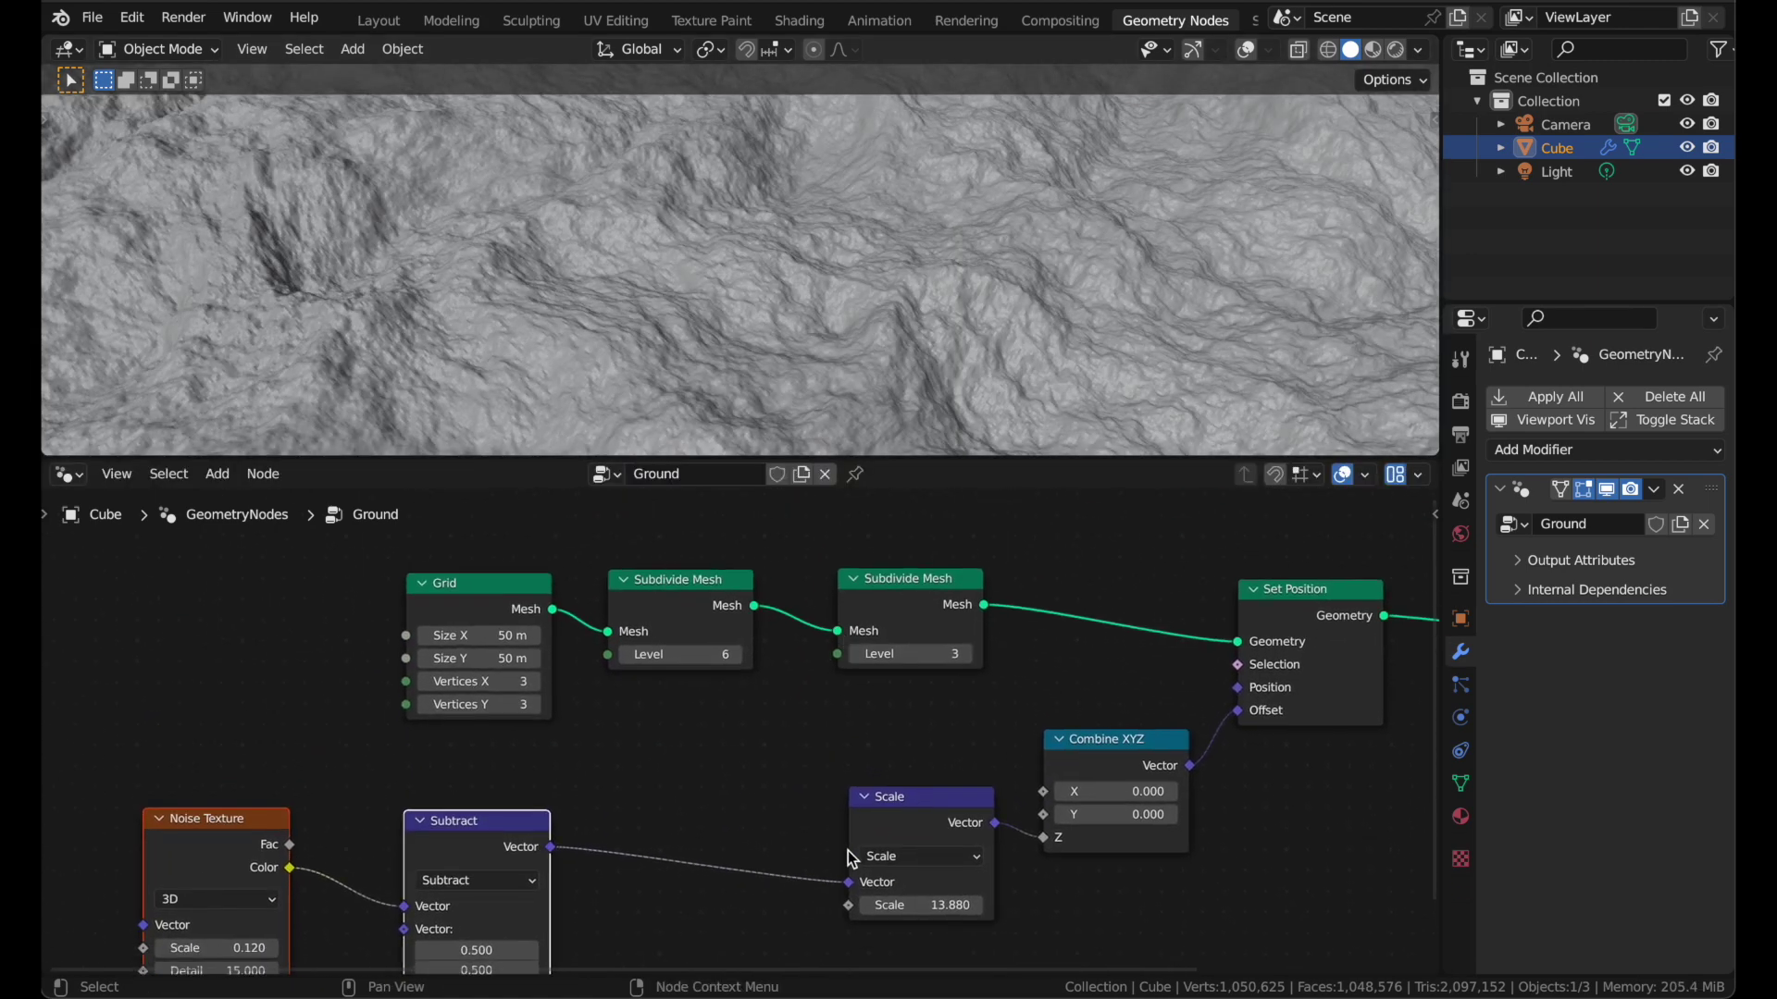
# - Set the second Subdivide Mesh node's Level to 1 and the vector Scale node's factor to 12.78
pyautogui.click(859, 656)
pyautogui.click(859, 656)
pyautogui.moveTo(912, 893); pyautogui.dragTo(909, 823, button='middle')
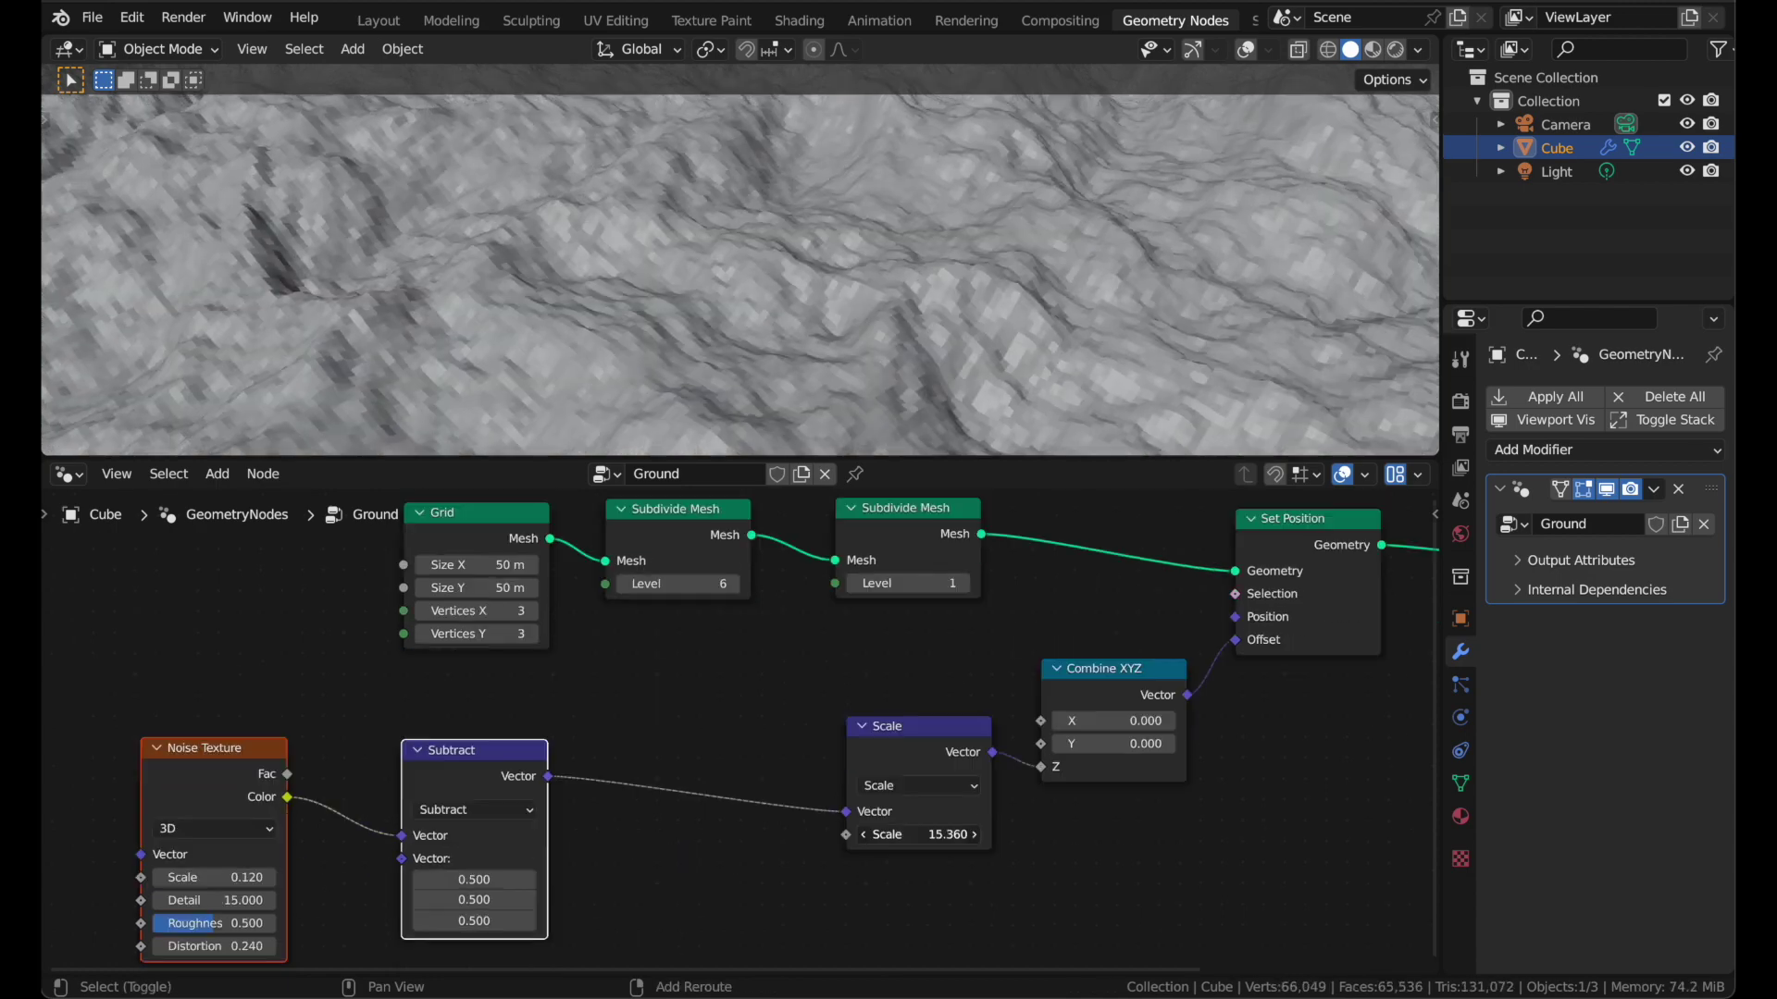
pyautogui.moveTo(918, 835)
pyautogui.keyDown('shift'); pyautogui.mouseDown()
pyautogui.moveTo(885, 835)
pyautogui.moveTo(923, 834)
pyautogui.mouseUp(); pyautogui.keyUp('shift')
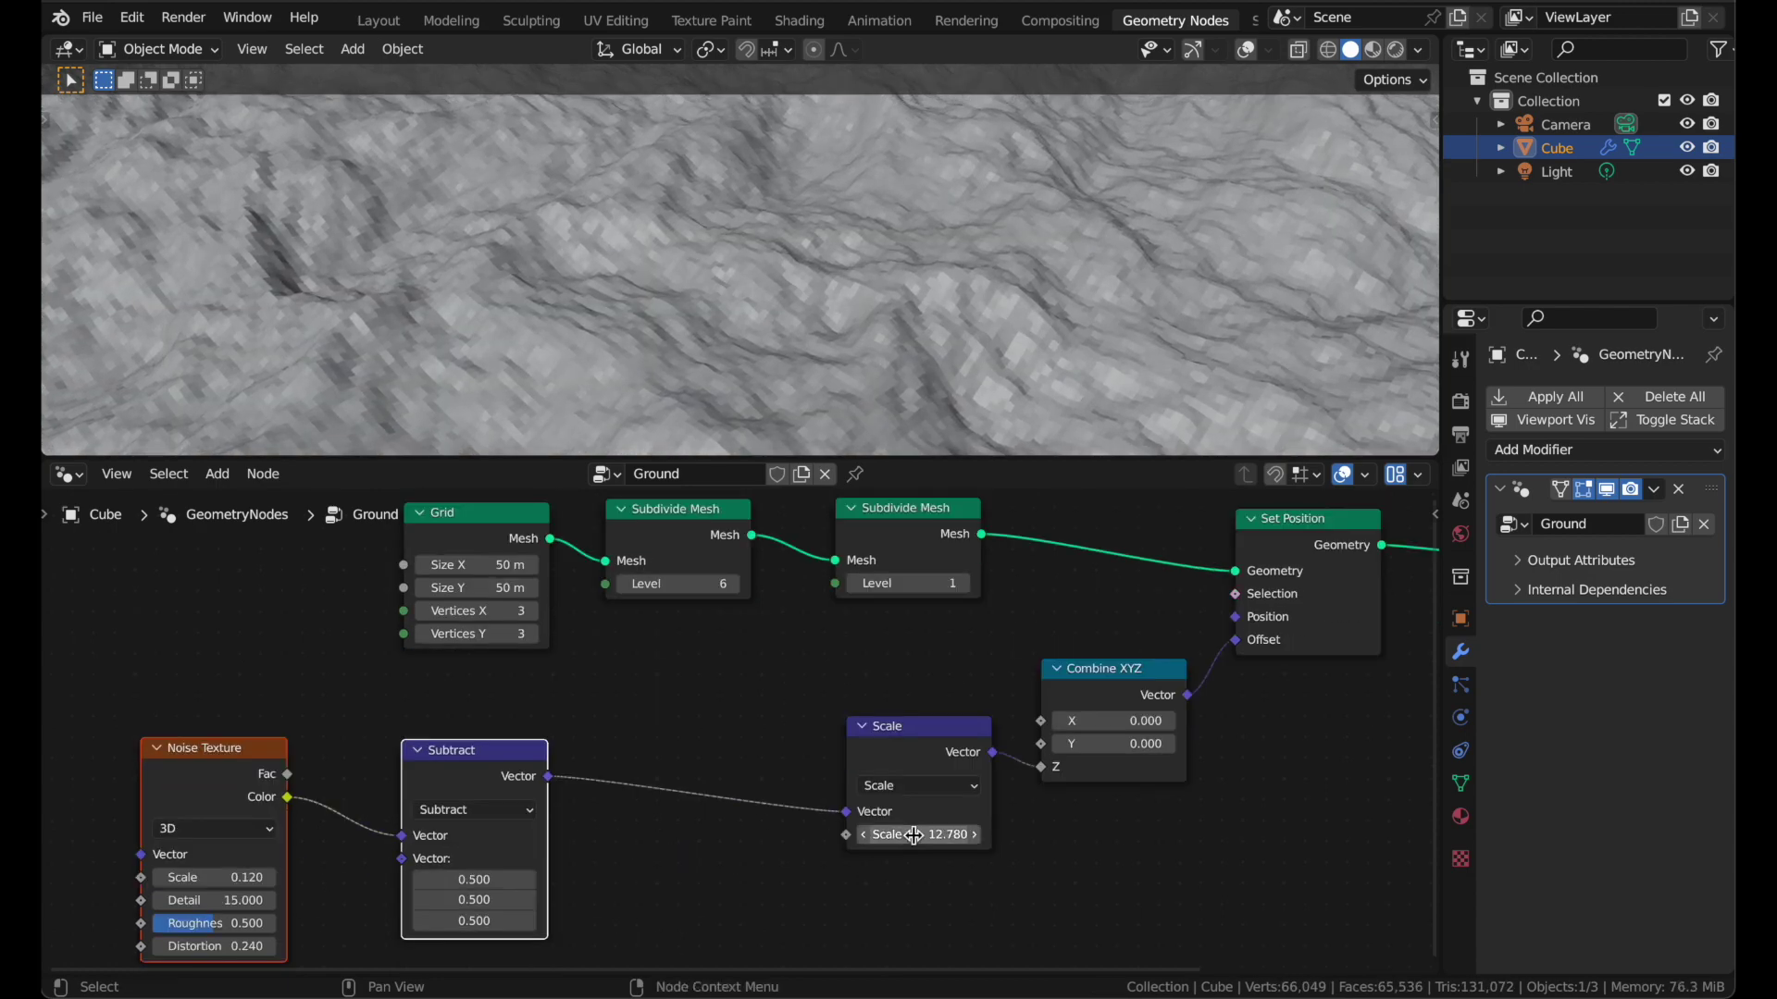
# - Duplicate the vector Scale node and insert the copy between the Subtract node and the original Scale node
pyautogui.scroll(-1, 831, 587)
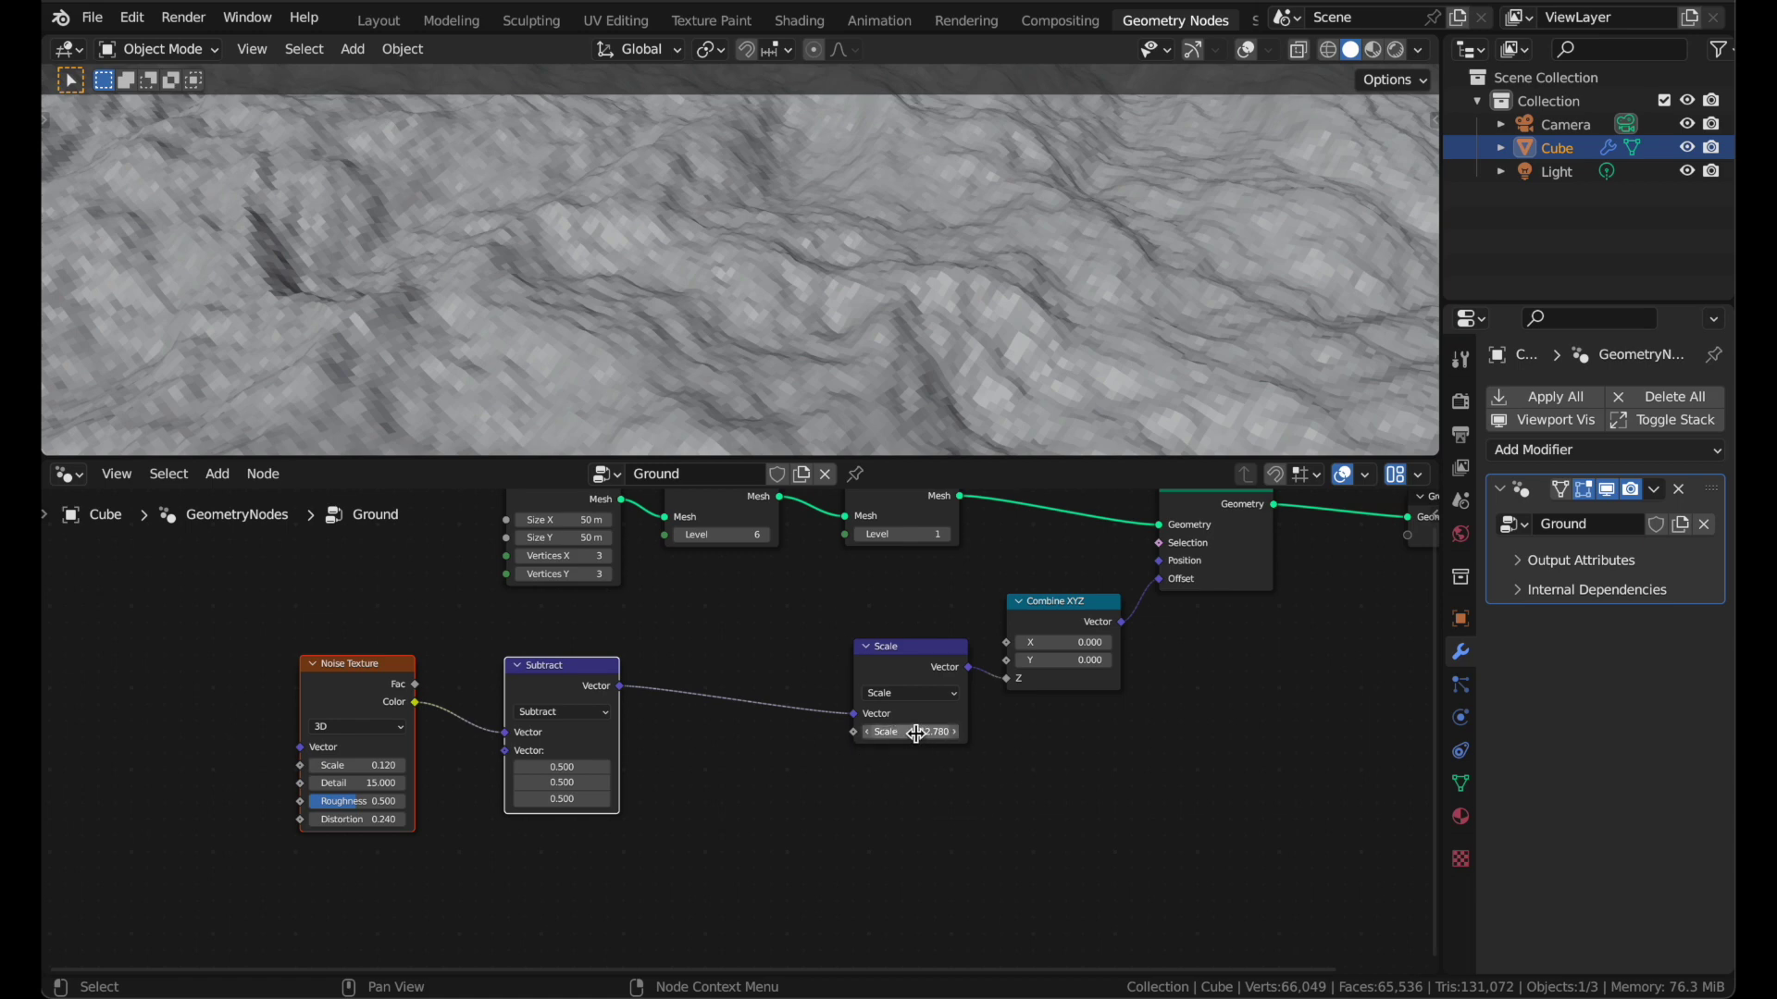
pyautogui.keyDown('shift'); pyautogui.scroll(-1, 916, 734); pyautogui.keyUp('shift')
pyautogui.hotkey('shift', 'd')
pyautogui.click(748, 640)
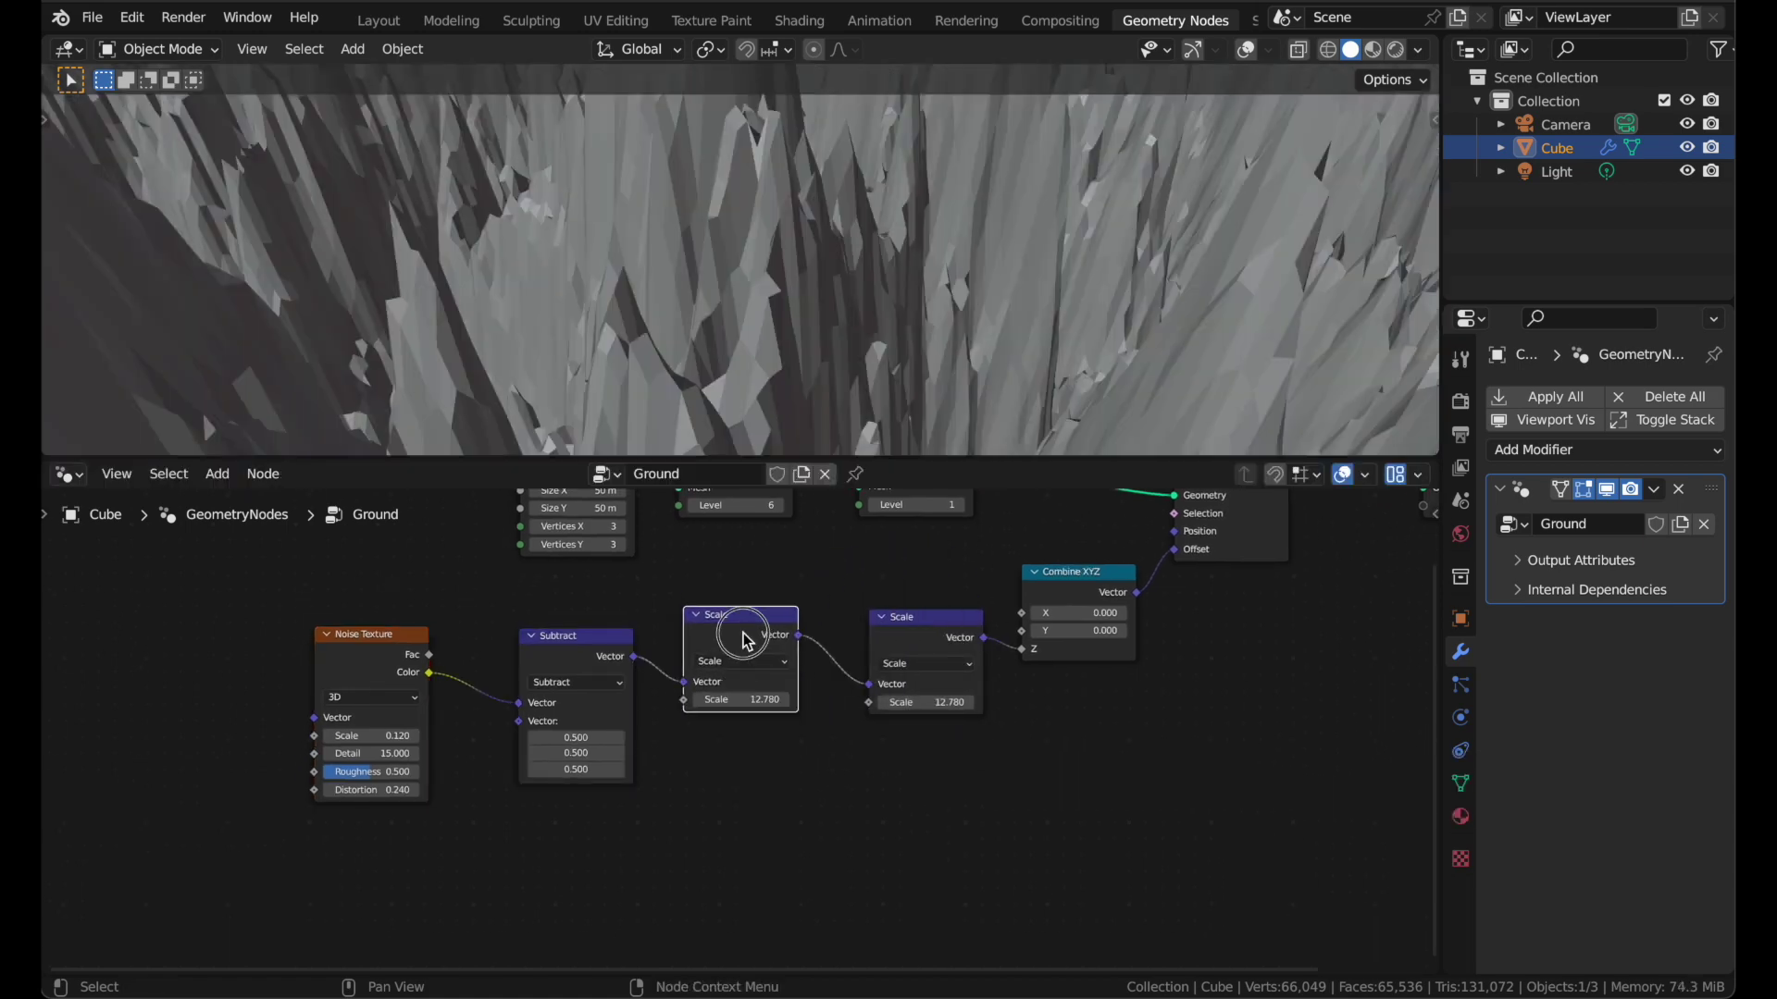
pyautogui.hscroll(-1, 743, 635)
# - Duplicate the Noise Texture below the original and connect the copy's Fac output to the first Scale node's Scale input
pyautogui.click(440, 620)
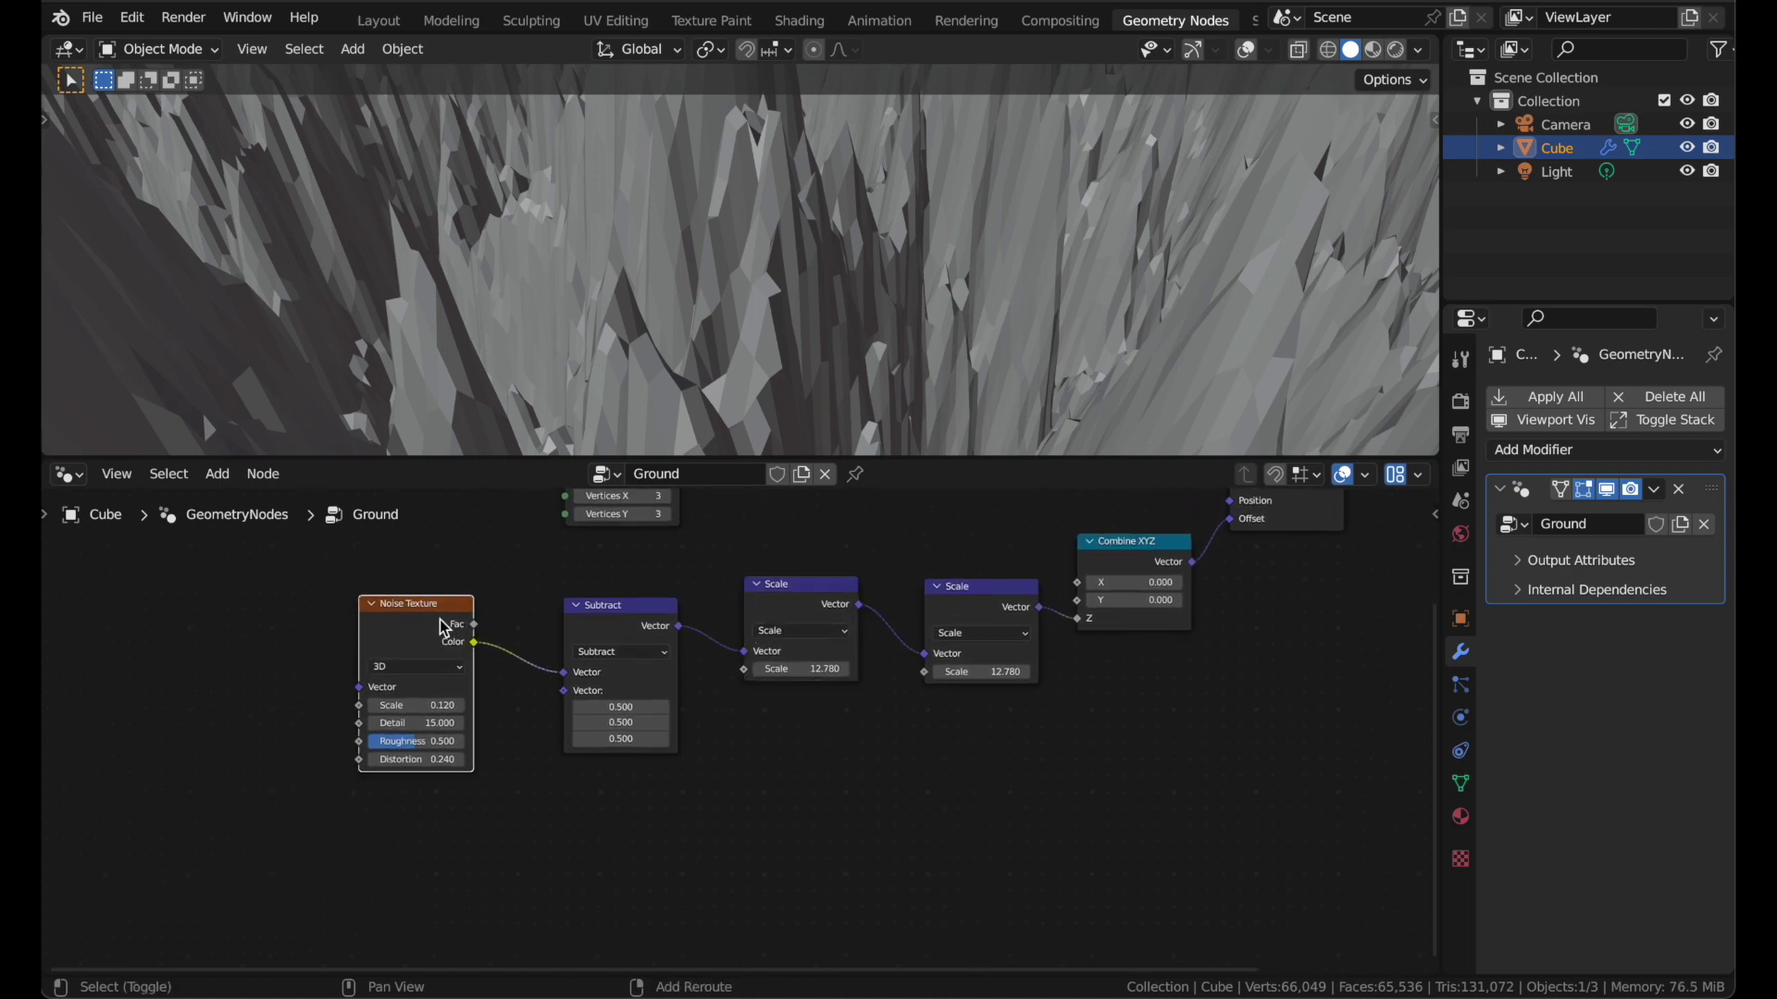
pyautogui.hotkey('shift', 'd')
pyautogui.click(437, 838)
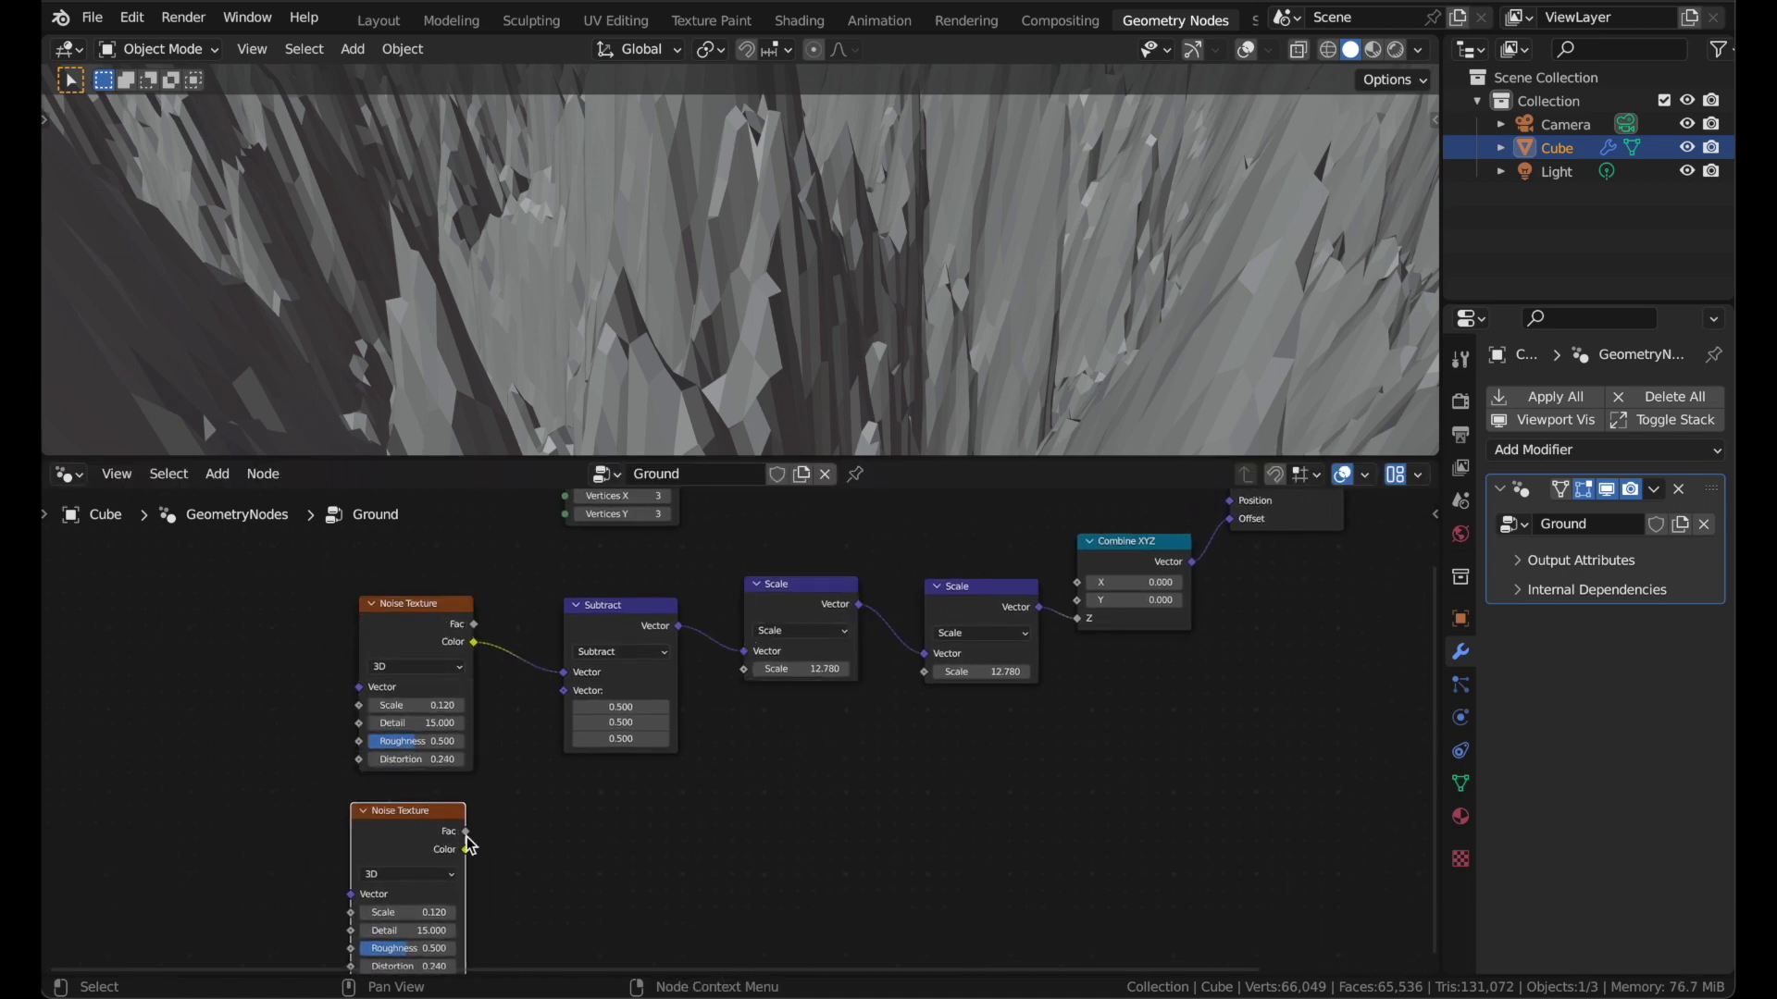
pyautogui.moveTo(465, 836); pyautogui.dragTo(746, 669)
pyautogui.scroll(1, 435, 648)
# - Switch both Noise Texture nodes from 3D to 4D
pyautogui.click(429, 635)
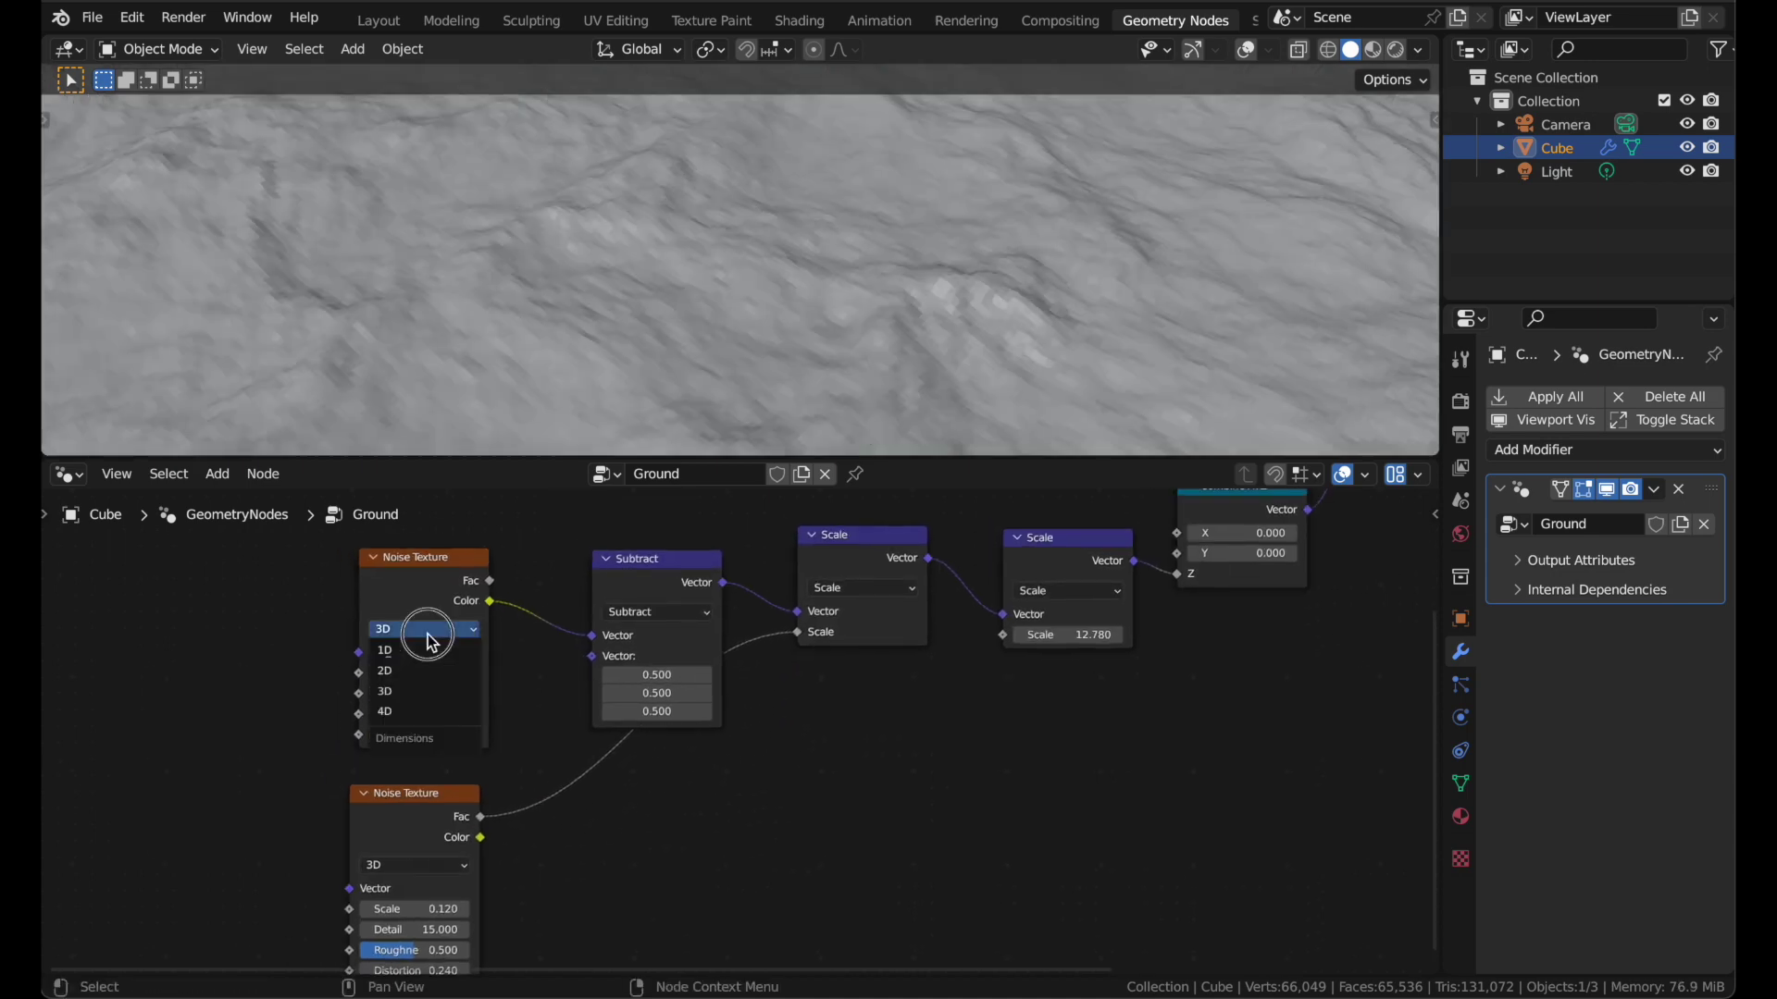
pyautogui.click(403, 713)
pyautogui.click(416, 865)
pyautogui.click(416, 949)
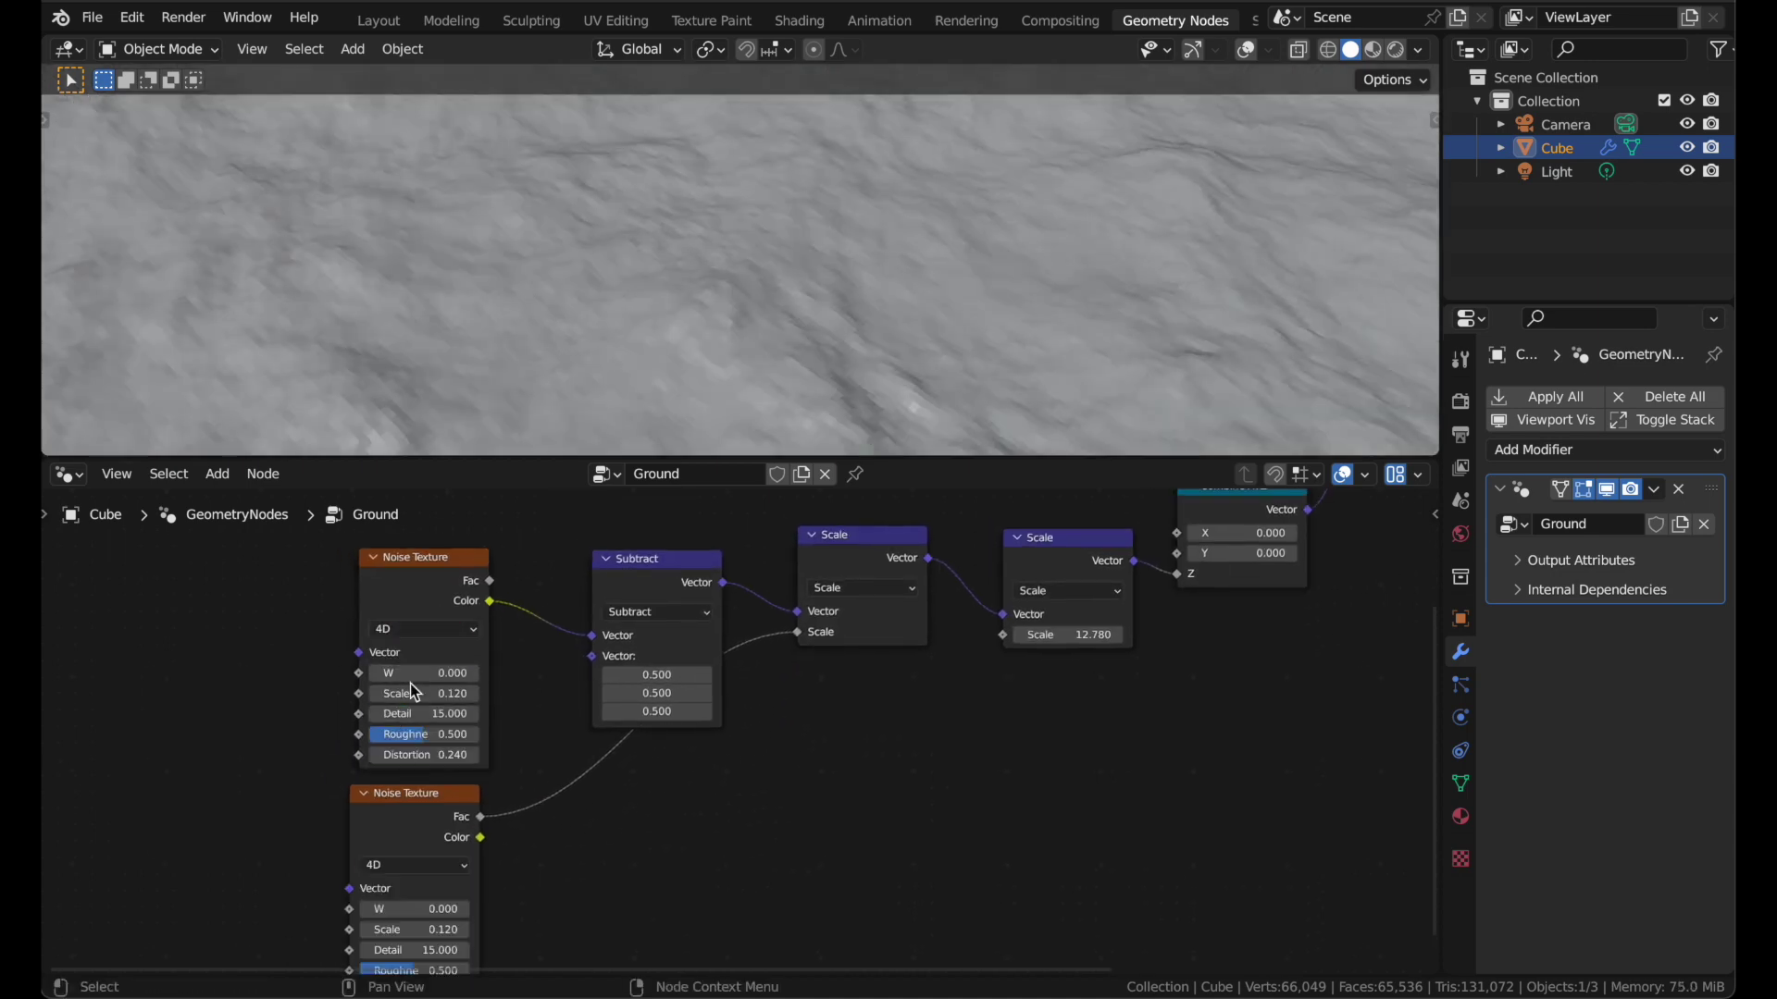
# - Set W to 66.6 on the upper Noise Texture and to 40 on the lower one
pyautogui.moveTo(390, 674); pyautogui.dragTo(629, 675)
pyautogui.scroll(-2, 437, 674)
pyautogui.moveTo(419, 821); pyautogui.dragTo(363, 823)
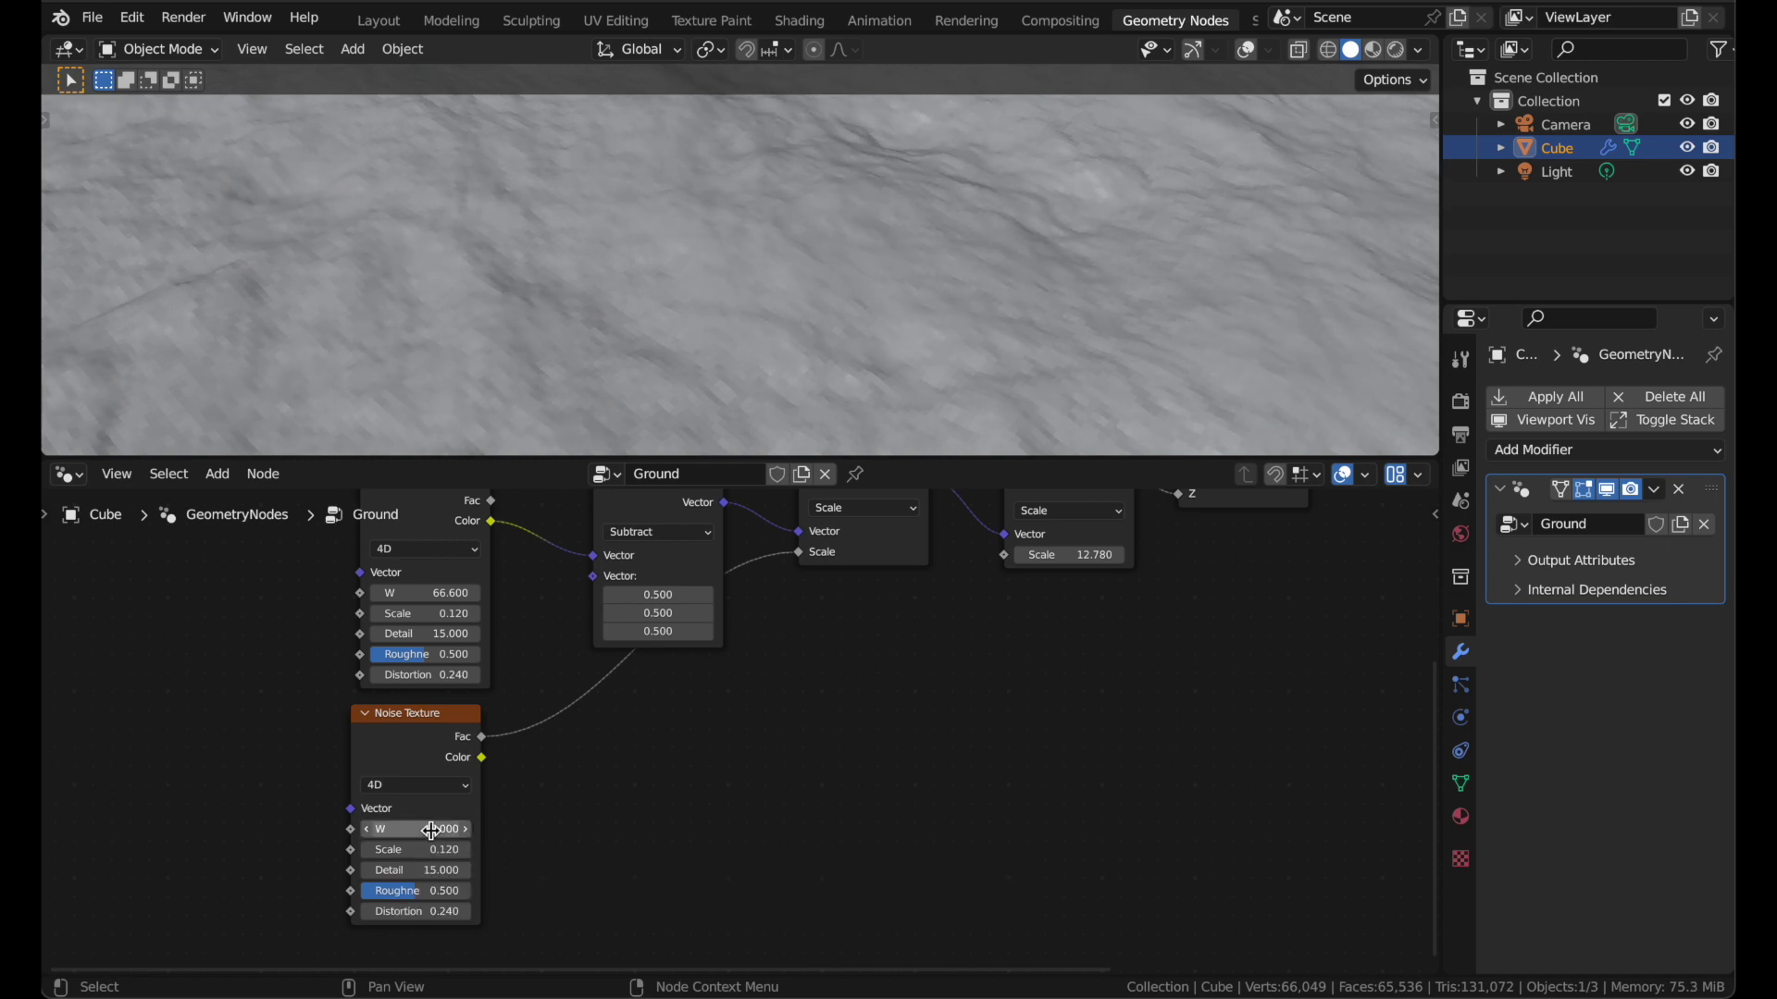
# - Move the Subtract node aside and insert a ColorRamp between the lower Noise Texture's Fac output and the first Scale node
pyautogui.scroll(5, 432, 830)
pyautogui.hscroll(3, 432, 830)
pyautogui.moveTo(574, 588); pyautogui.dragTo(520, 543)
pyautogui.scroll(-1, 592, 639)
pyautogui.hotkey('shift', 'a')
pyautogui.click(674, 752)
pyautogui.write('color')
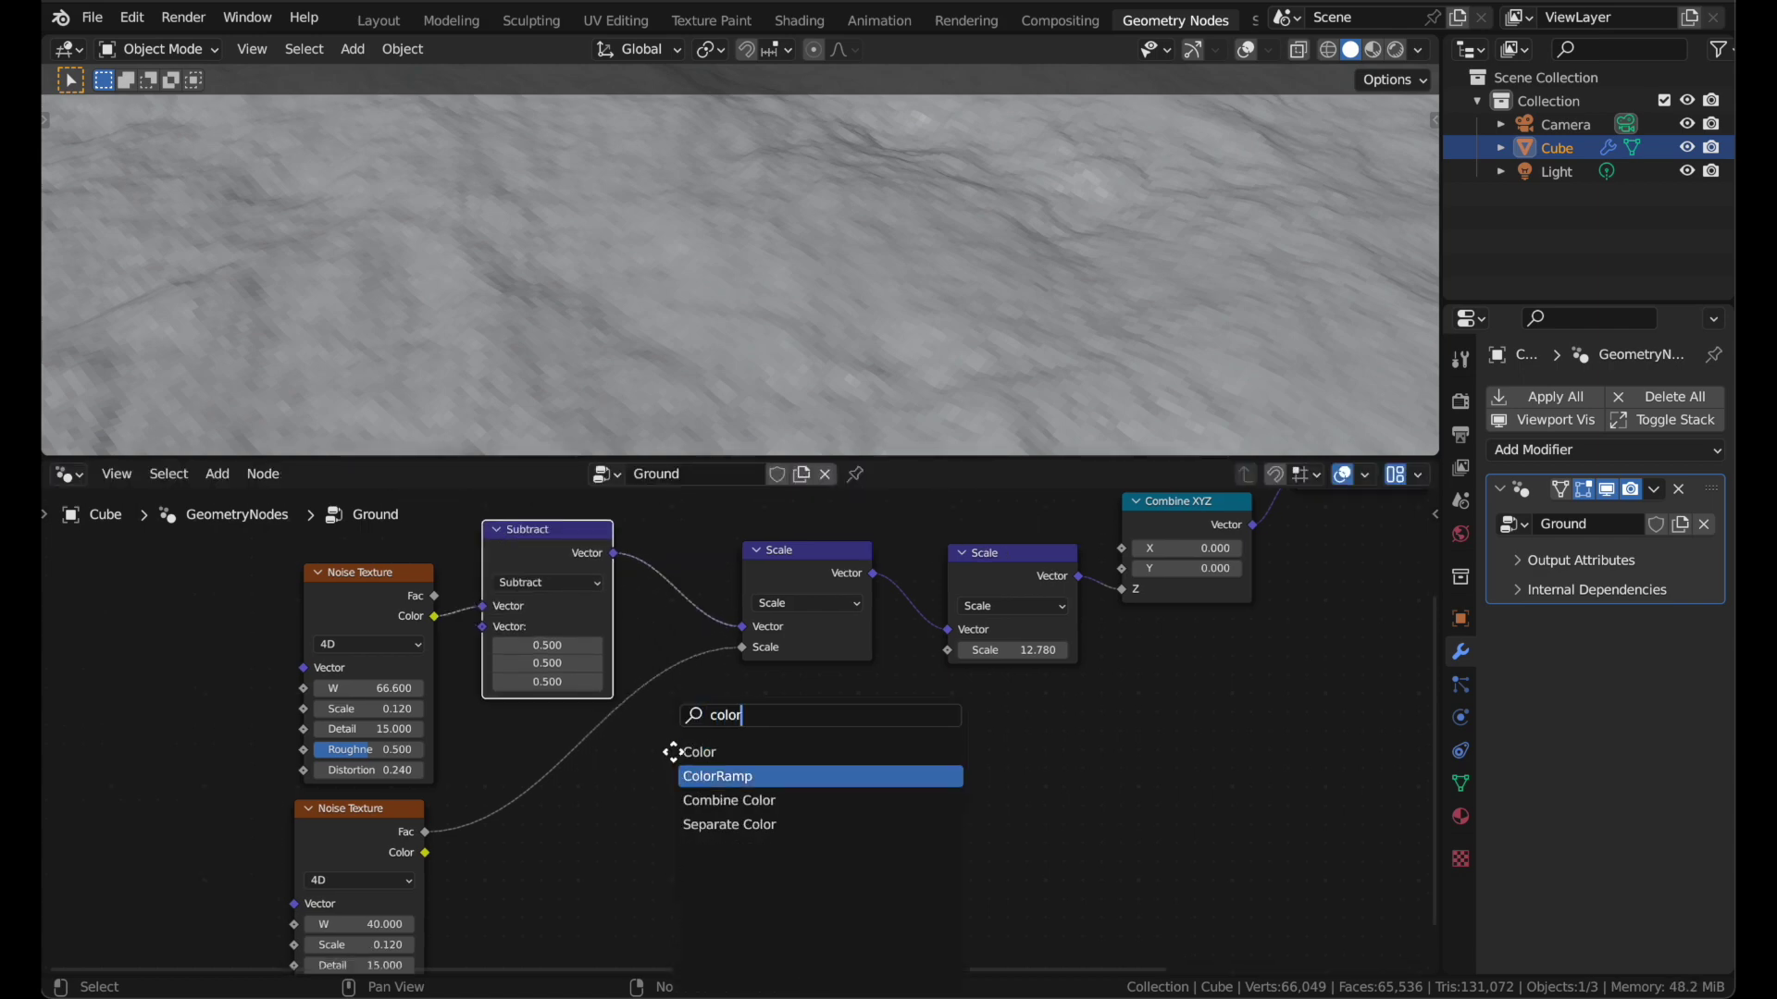
pyautogui.click(680, 776)
pyautogui.click(581, 793)
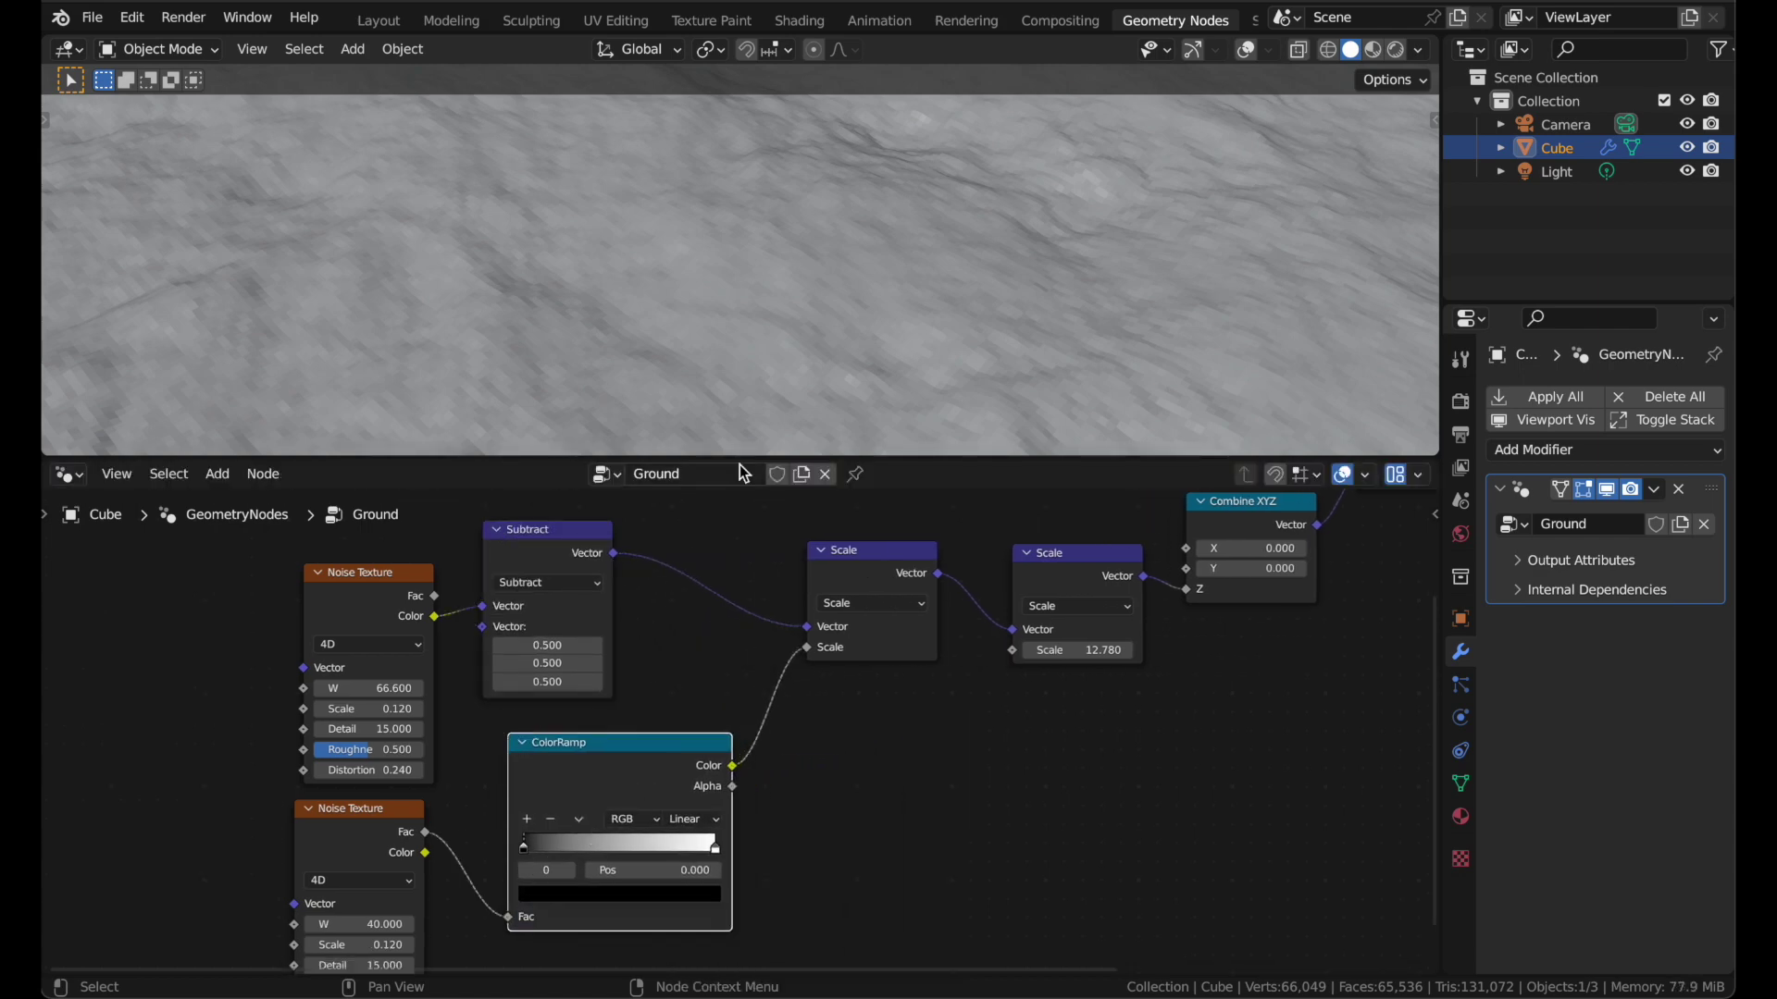
# - Try moving the ColorRamp's black stop to 0.441 to flatten parts of the terrain
pyautogui.scroll(-5, 845, 222)
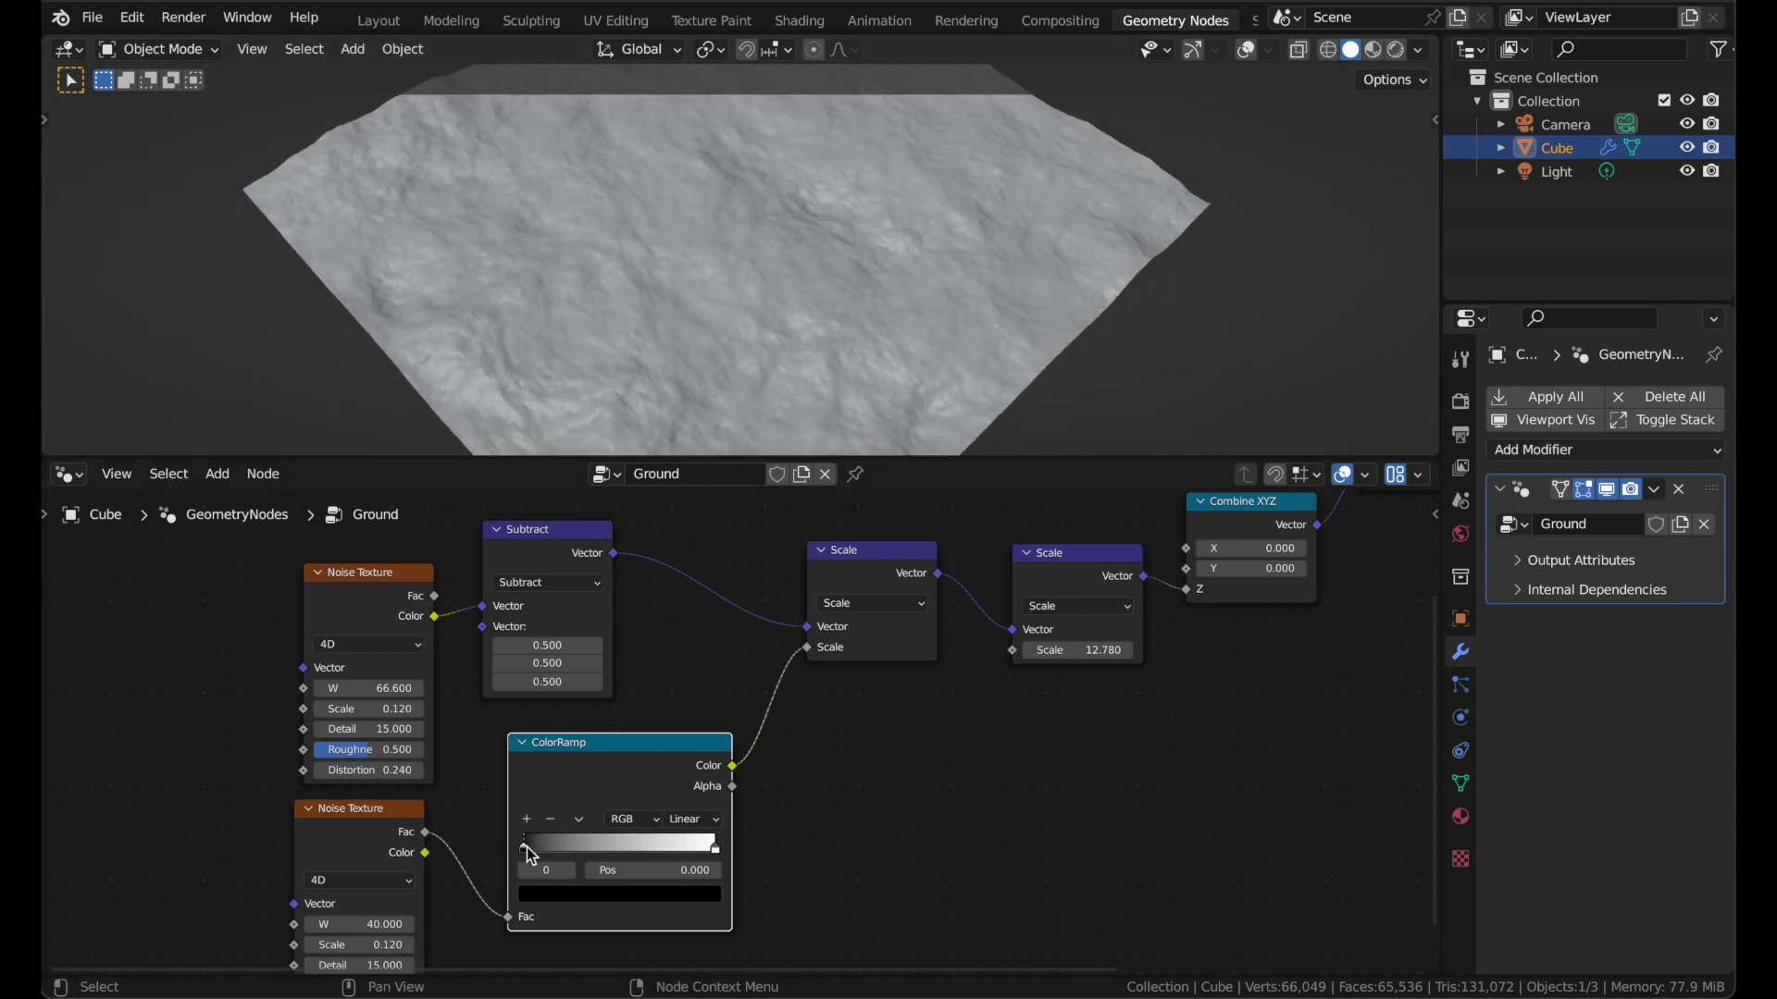
pyautogui.moveTo(526, 848); pyautogui.dragTo(574, 852)
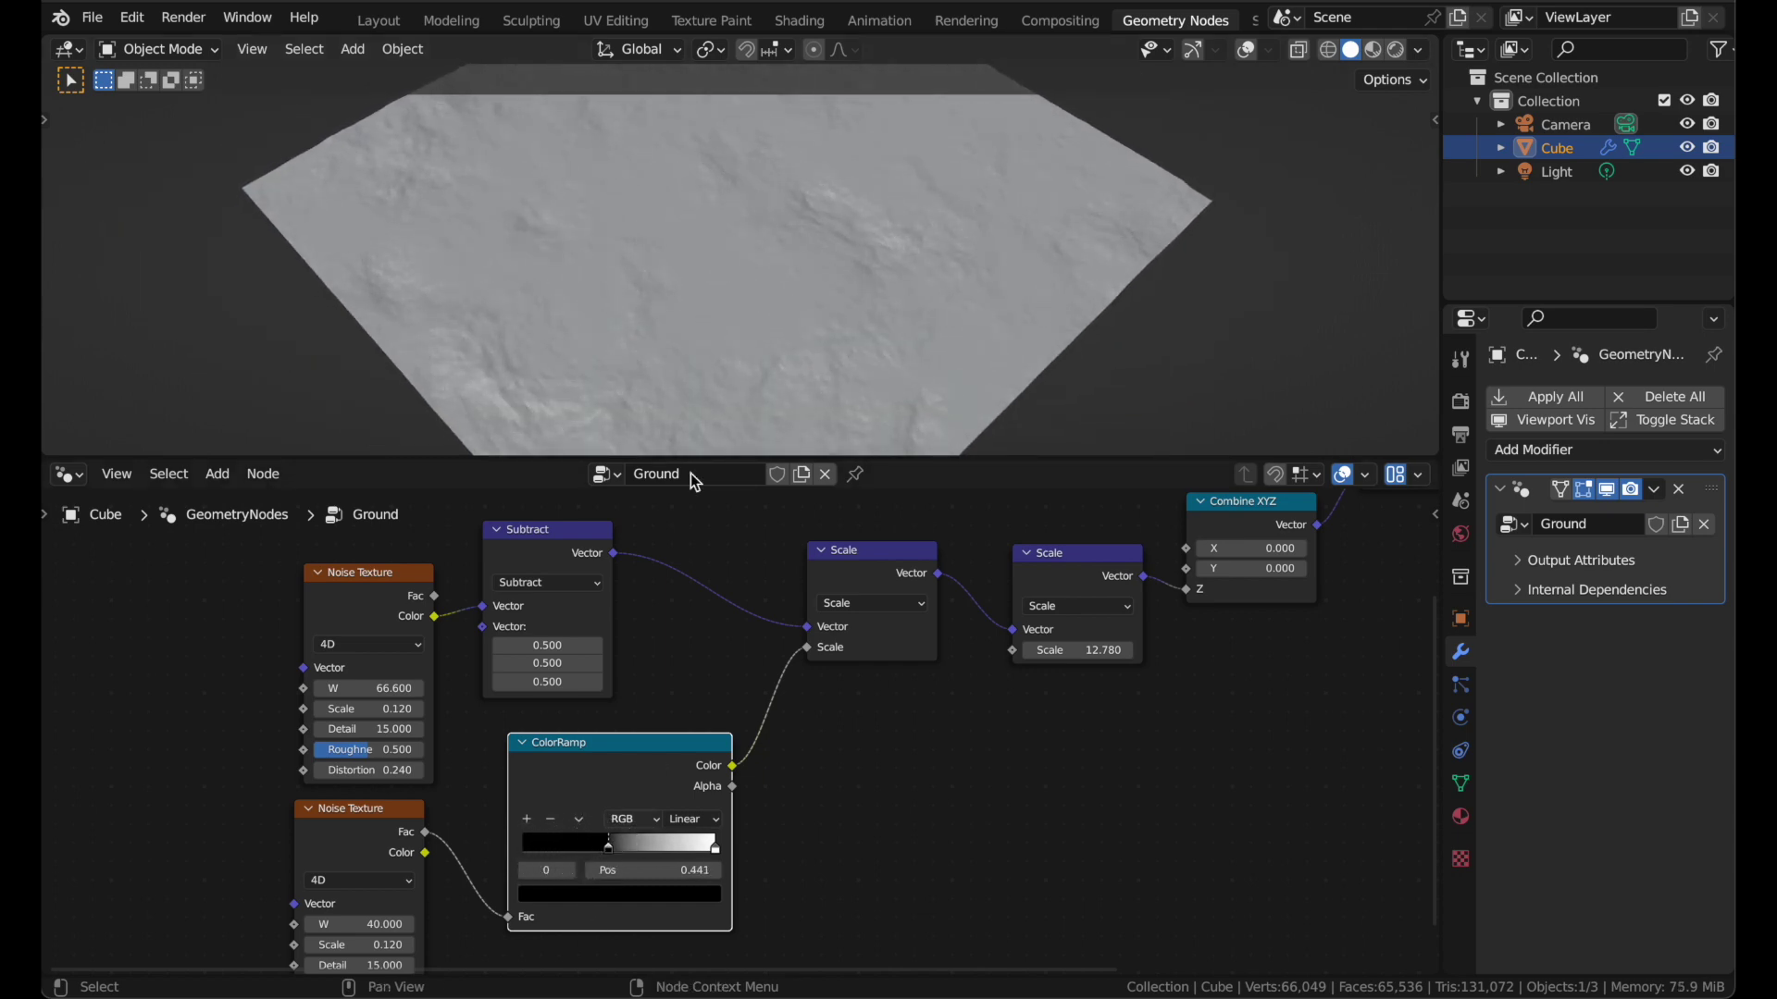
pyautogui.moveTo(745, 296); pyautogui.dragTo(760, 197, button='middle')
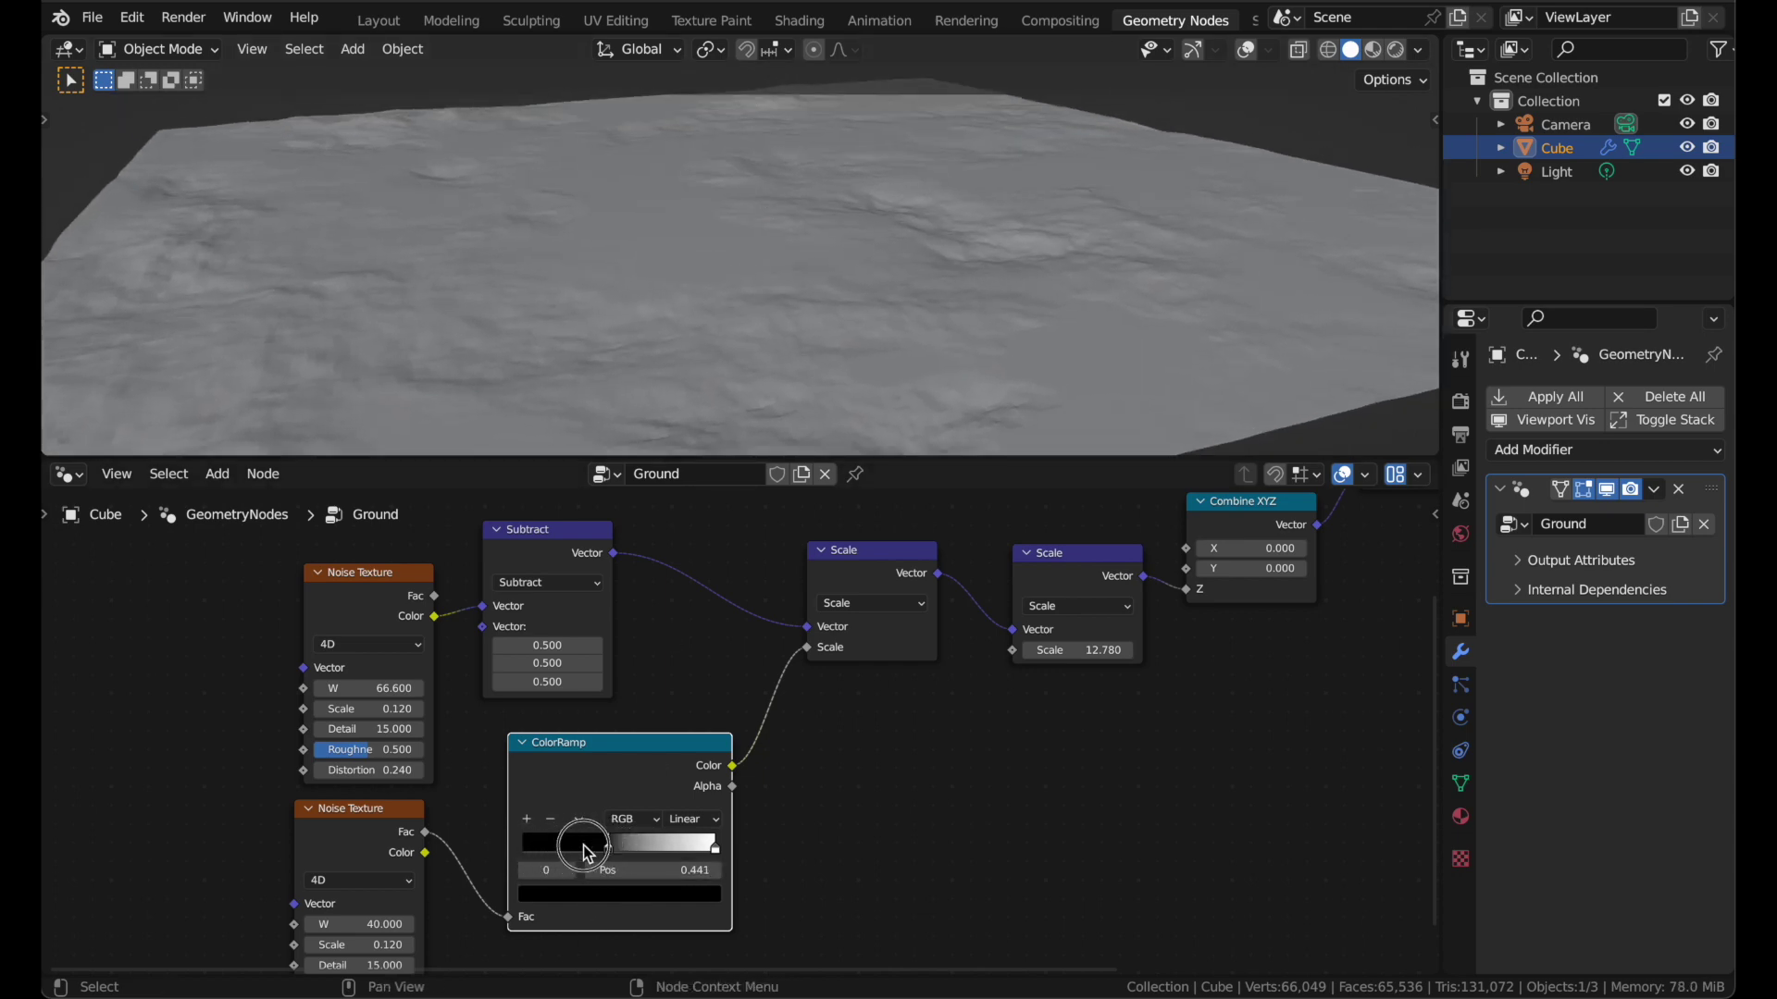
# - Return the ColorRamp's black stop to the start of the ramp and place the white stop at 0.639
pyautogui.moveTo(588, 855); pyautogui.dragTo(595, 842)
pyautogui.moveTo(718, 846); pyautogui.dragTo(681, 846)
pyautogui.moveTo(571, 846); pyautogui.dragTo(484, 844)
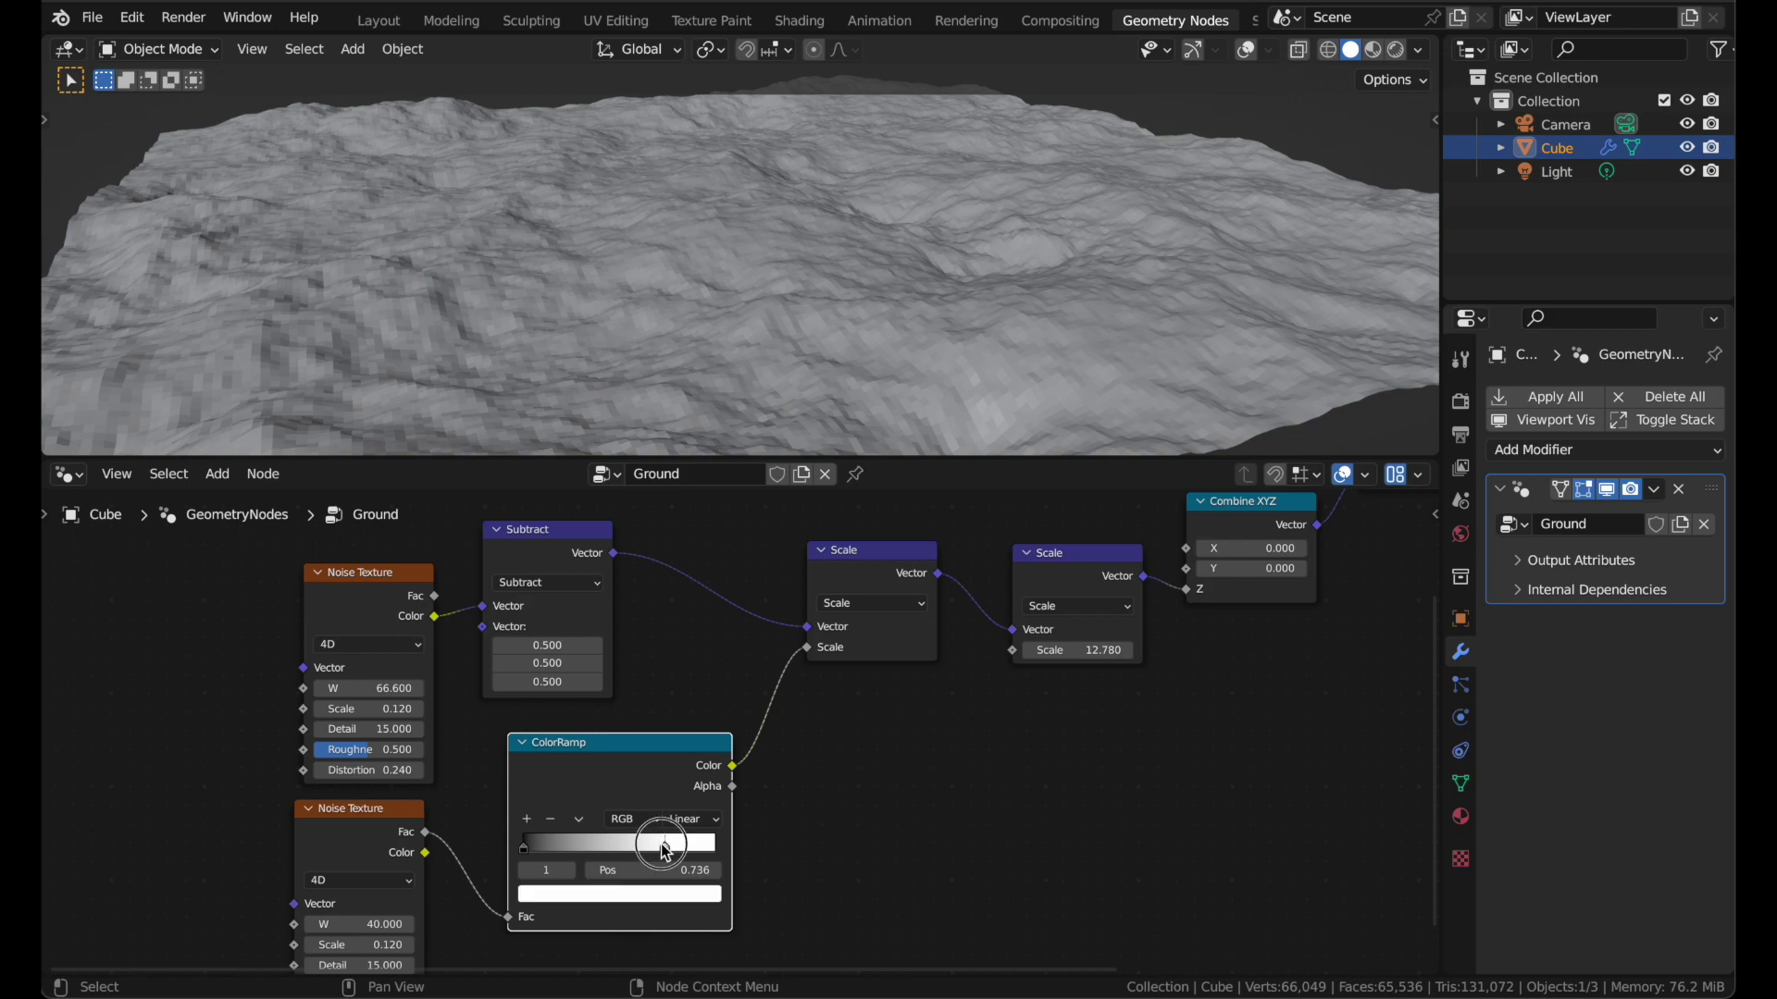
pyautogui.moveTo(666, 852); pyautogui.dragTo(707, 853)
pyautogui.scroll(5, 881, 257)
pyautogui.hscroll(5, 881, 257)
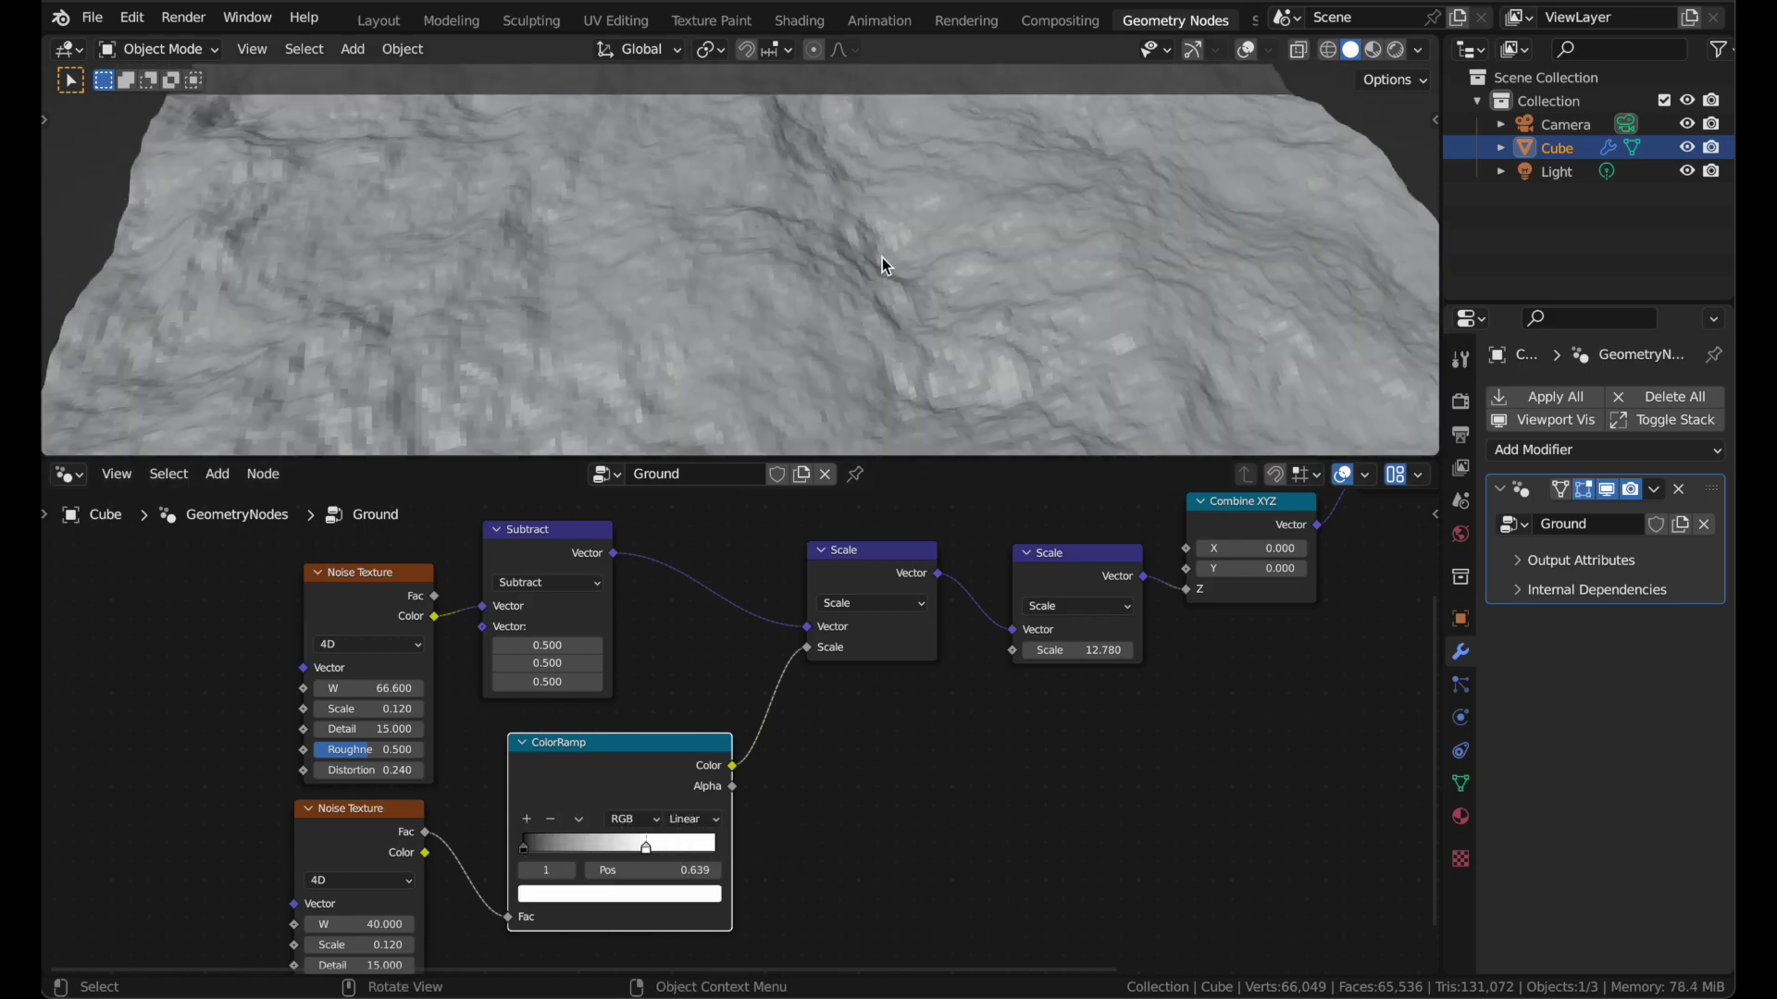
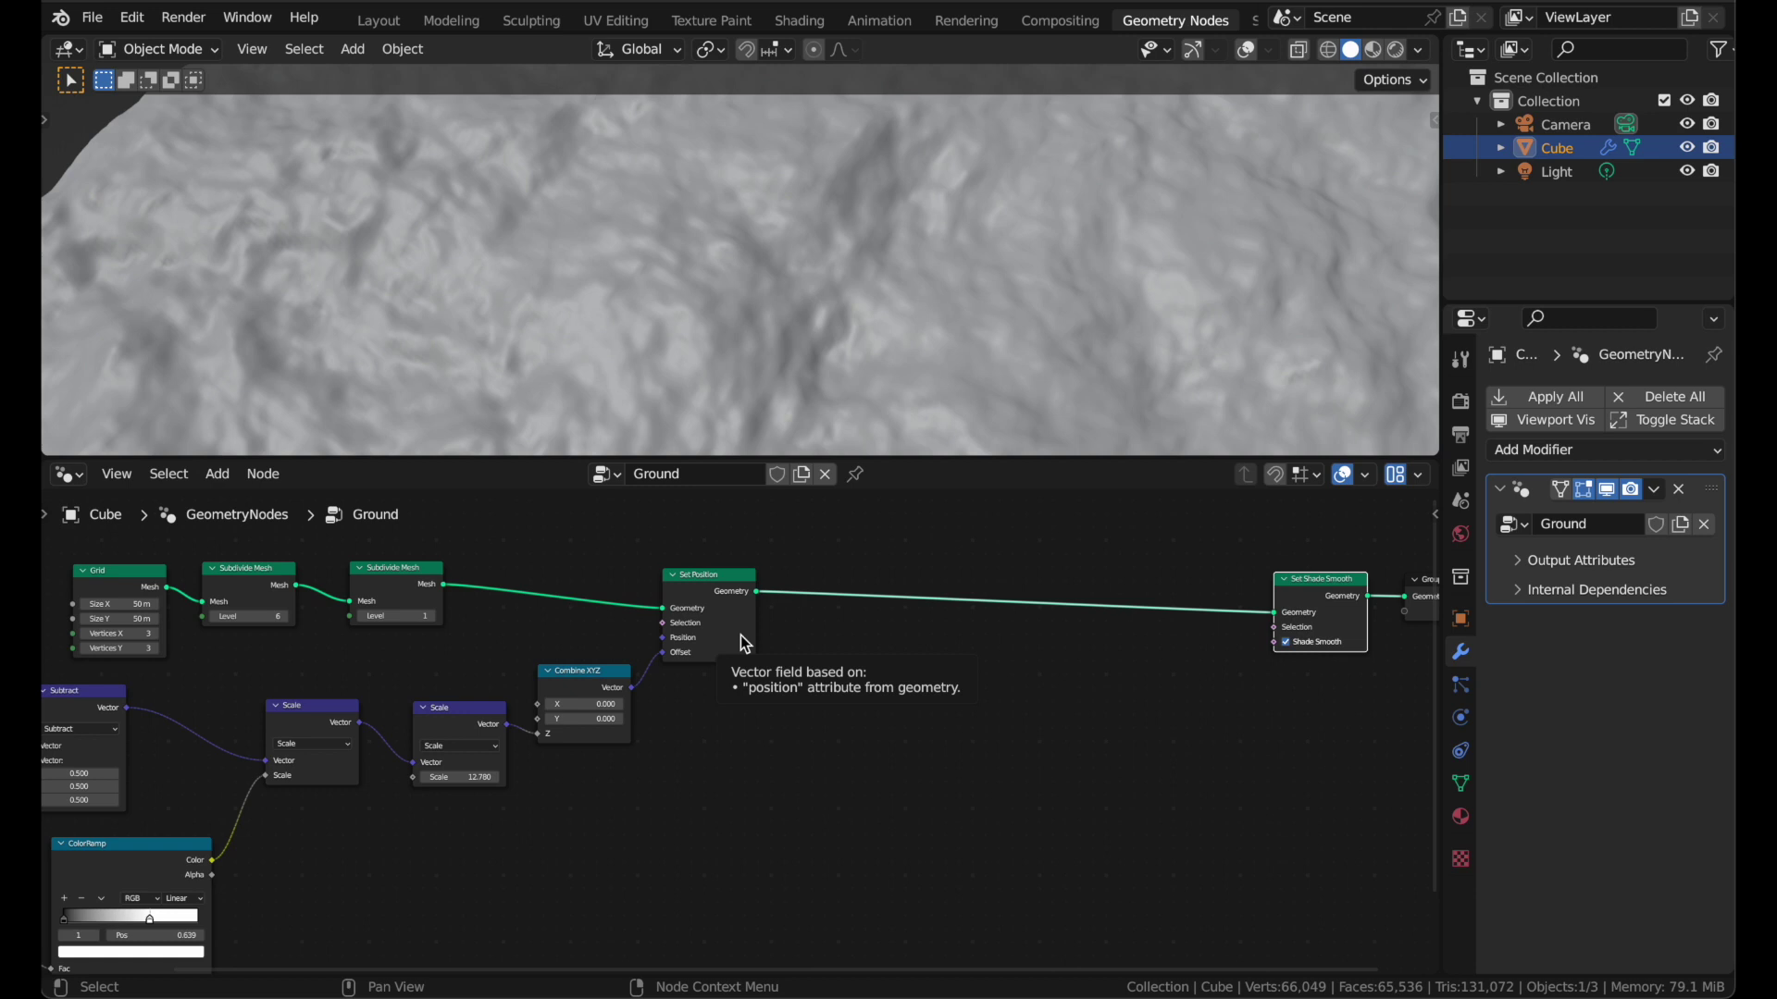
# - Duplicate the Set Position, Combine XYZ and Scale nodes, placing the new Set Position before Set Shade Smooth with the others feeding its Offset
pyautogui.click(743, 637)
pyautogui.moveTo(764, 786); pyautogui.dragTo(463, 646)
pyautogui.hotkey('shift', 'd')
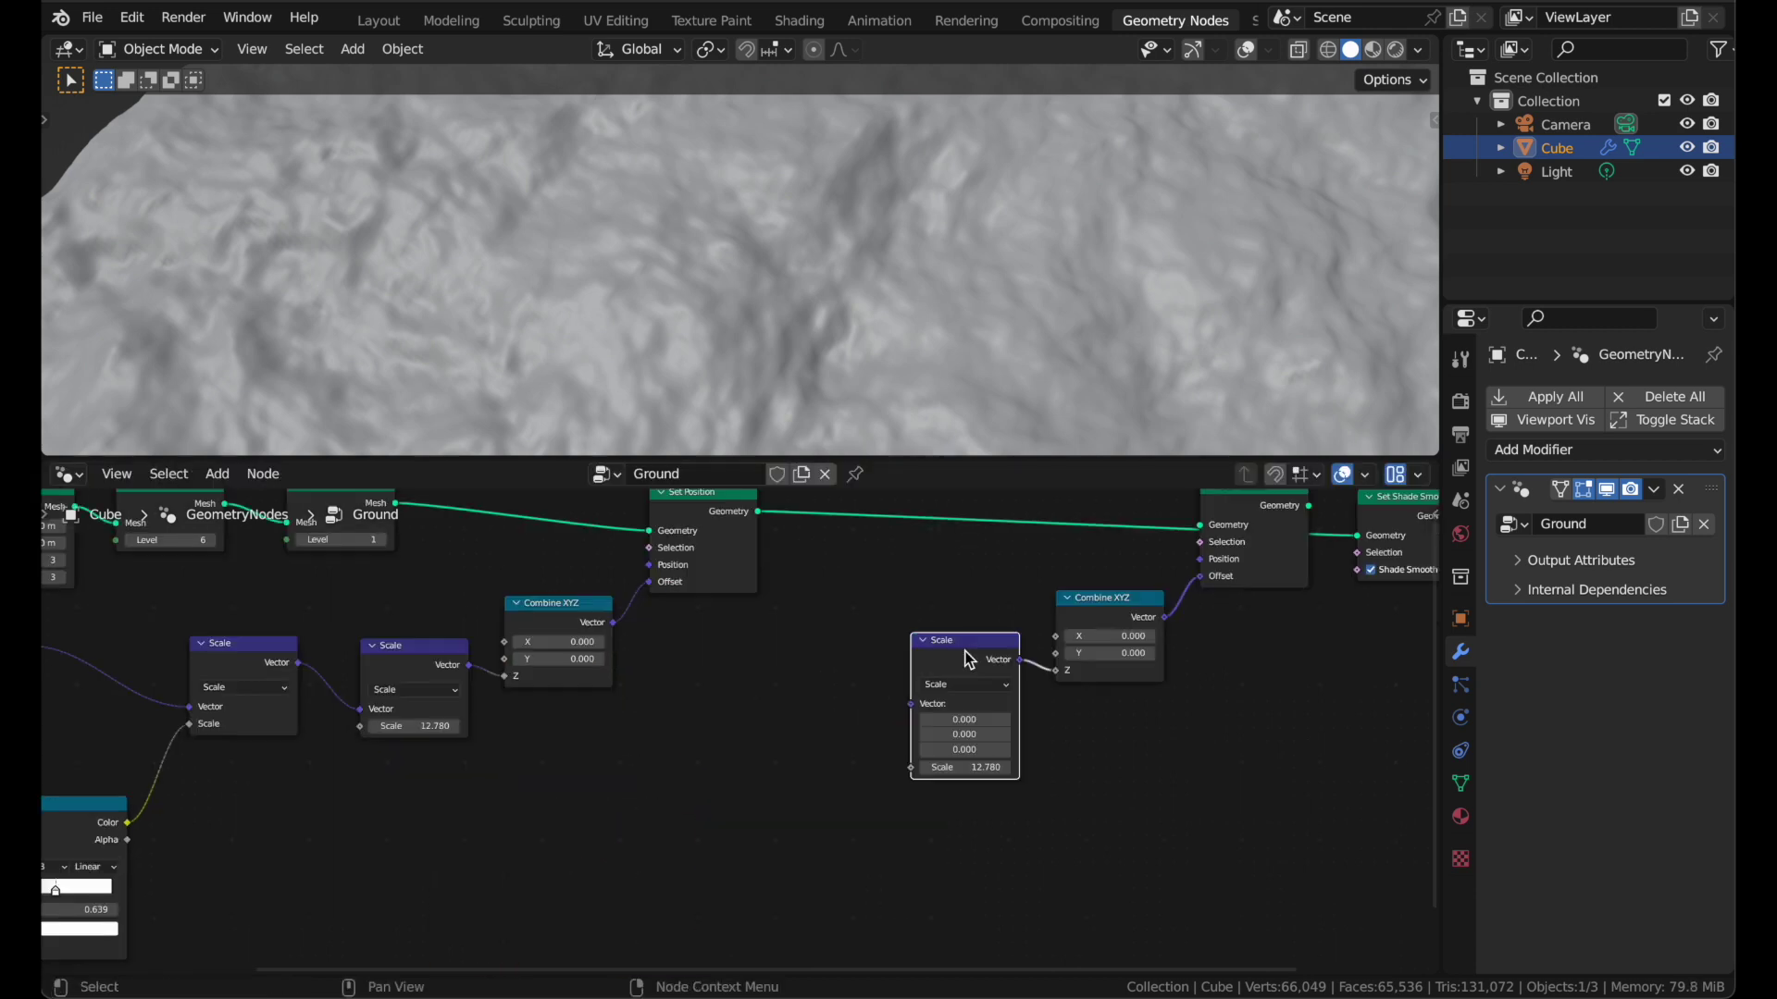
# - Delete the duplicated Scale node and connect a Math Multiply node to the second Combine XYZ node's Z input instead
pyautogui.press('x')
pyautogui.moveTo(1054, 670); pyautogui.dragTo(942, 696)
pyautogui.write('mult')
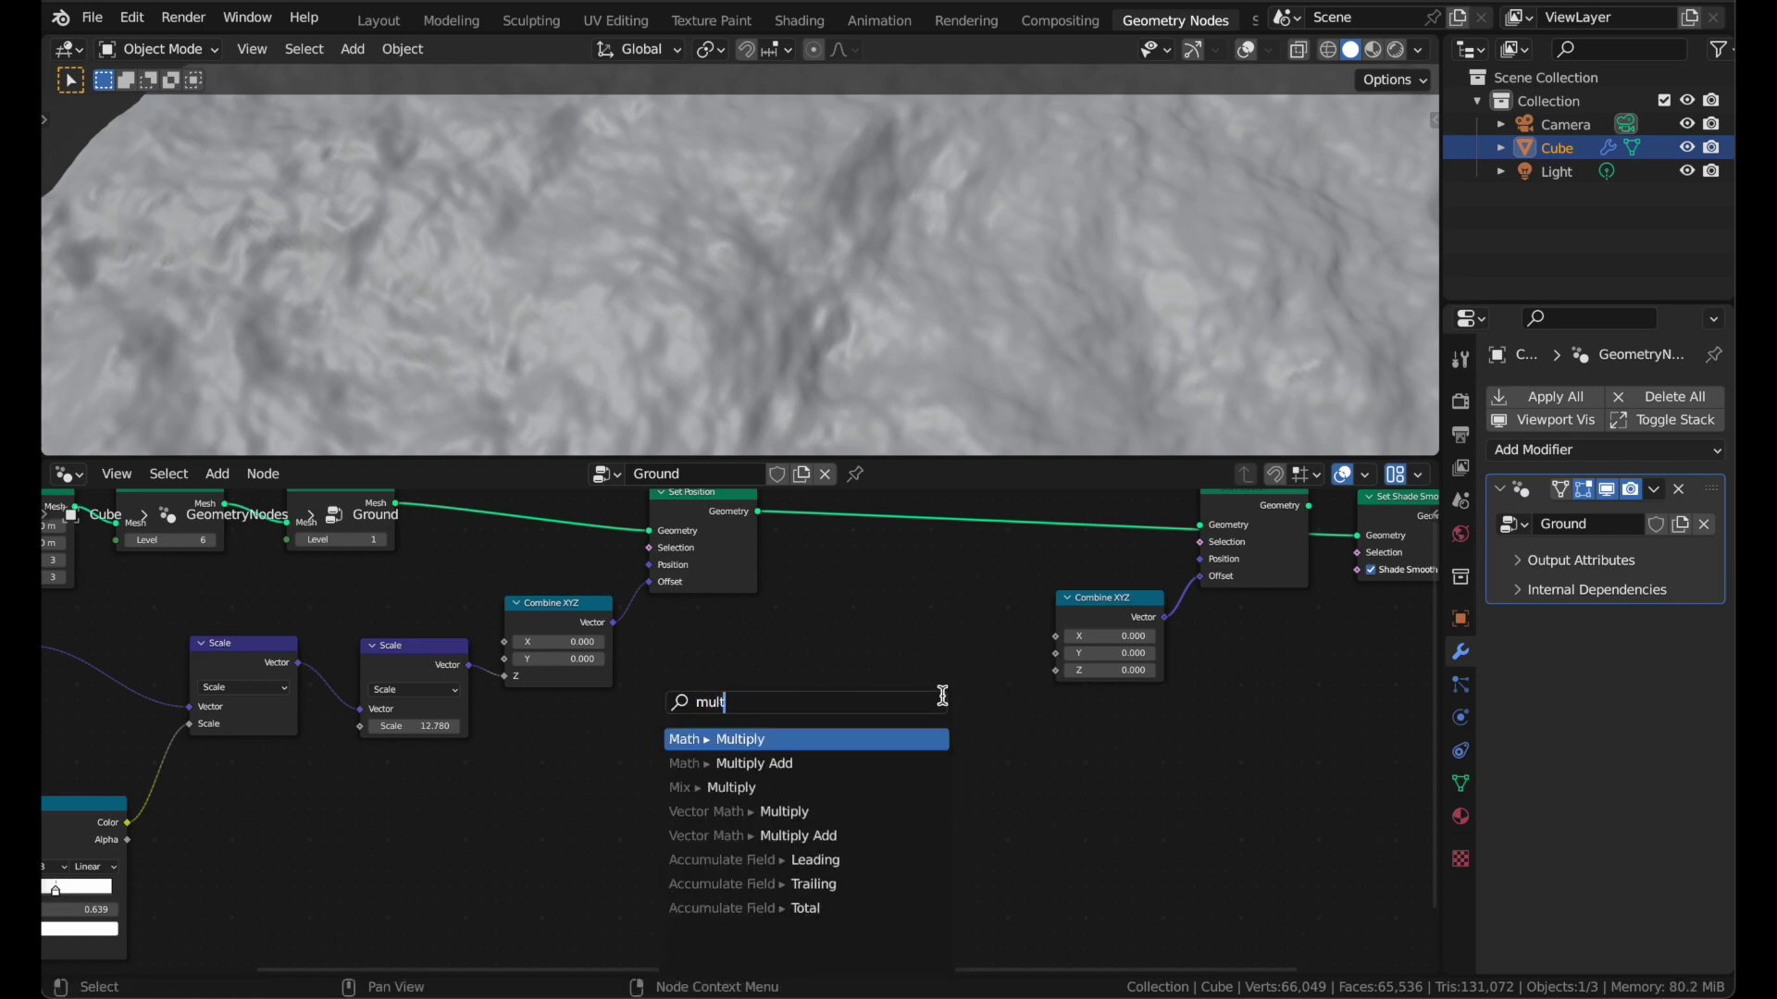
pyautogui.press('Return')
pyautogui.click(938, 768)
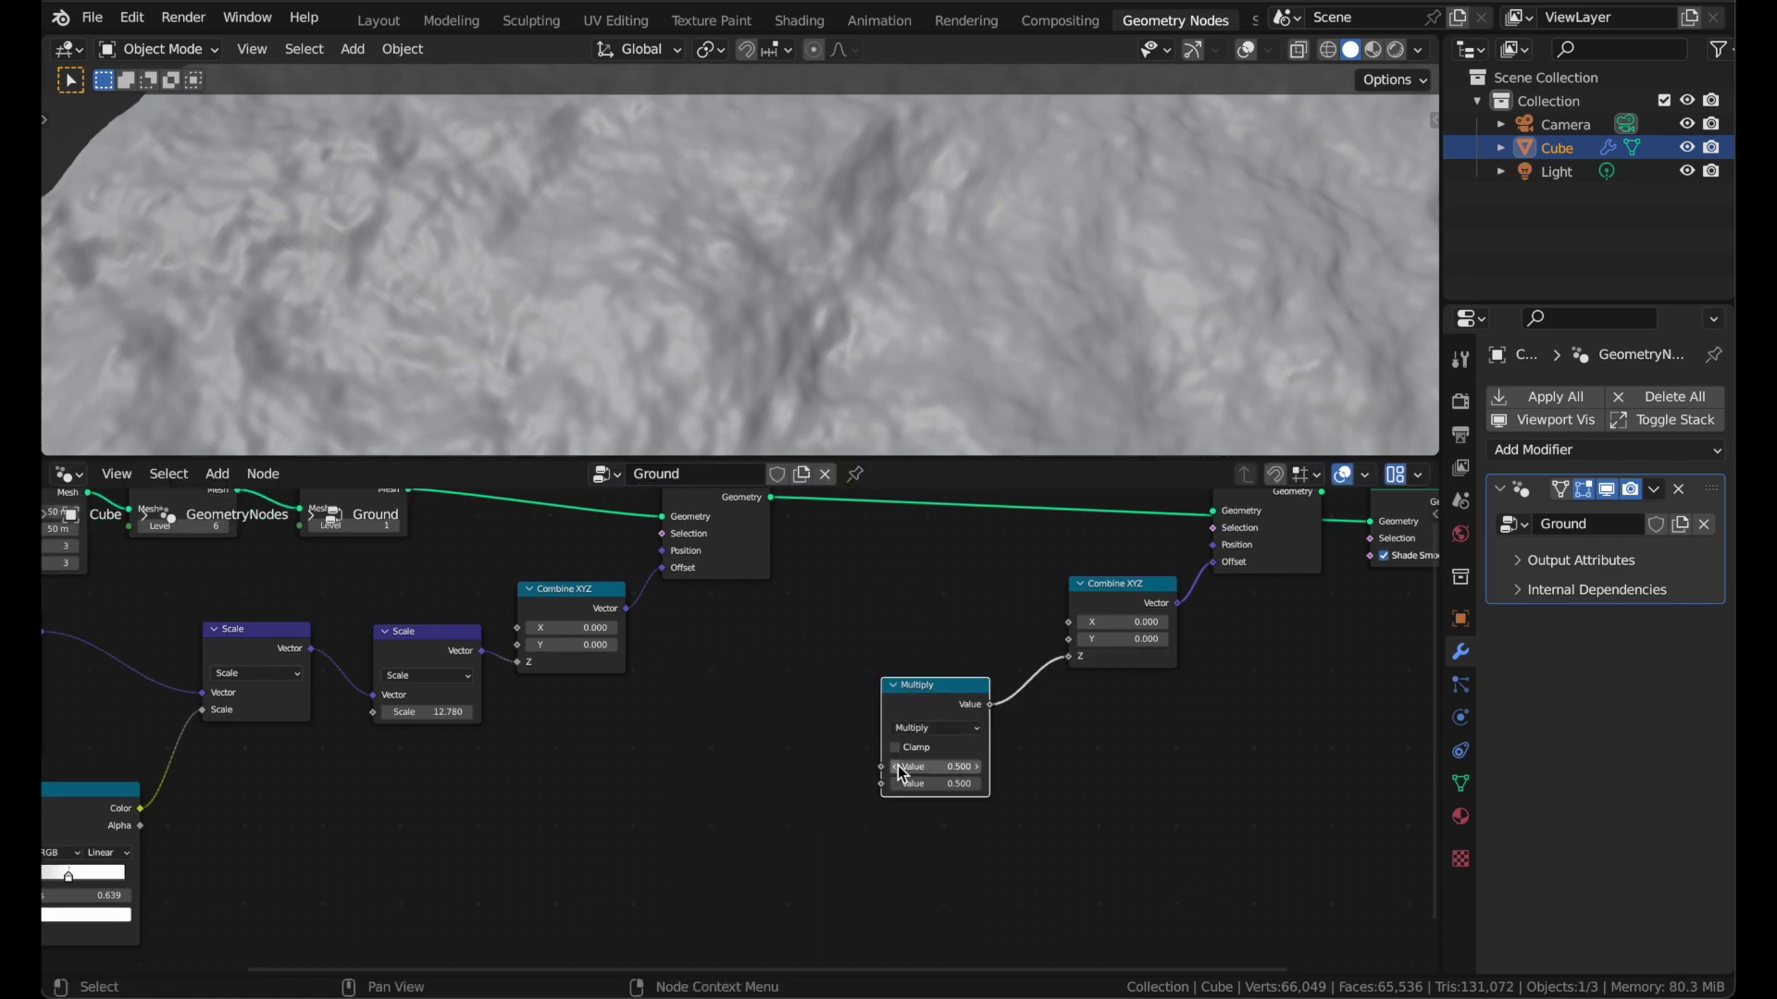
# - Add a Voronoi Texture node and connect its Distance output to the first Value input of the Multiply node
pyautogui.moveTo(881, 767); pyautogui.dragTo(814, 731)
pyautogui.write('vor')
pyautogui.press('Return')
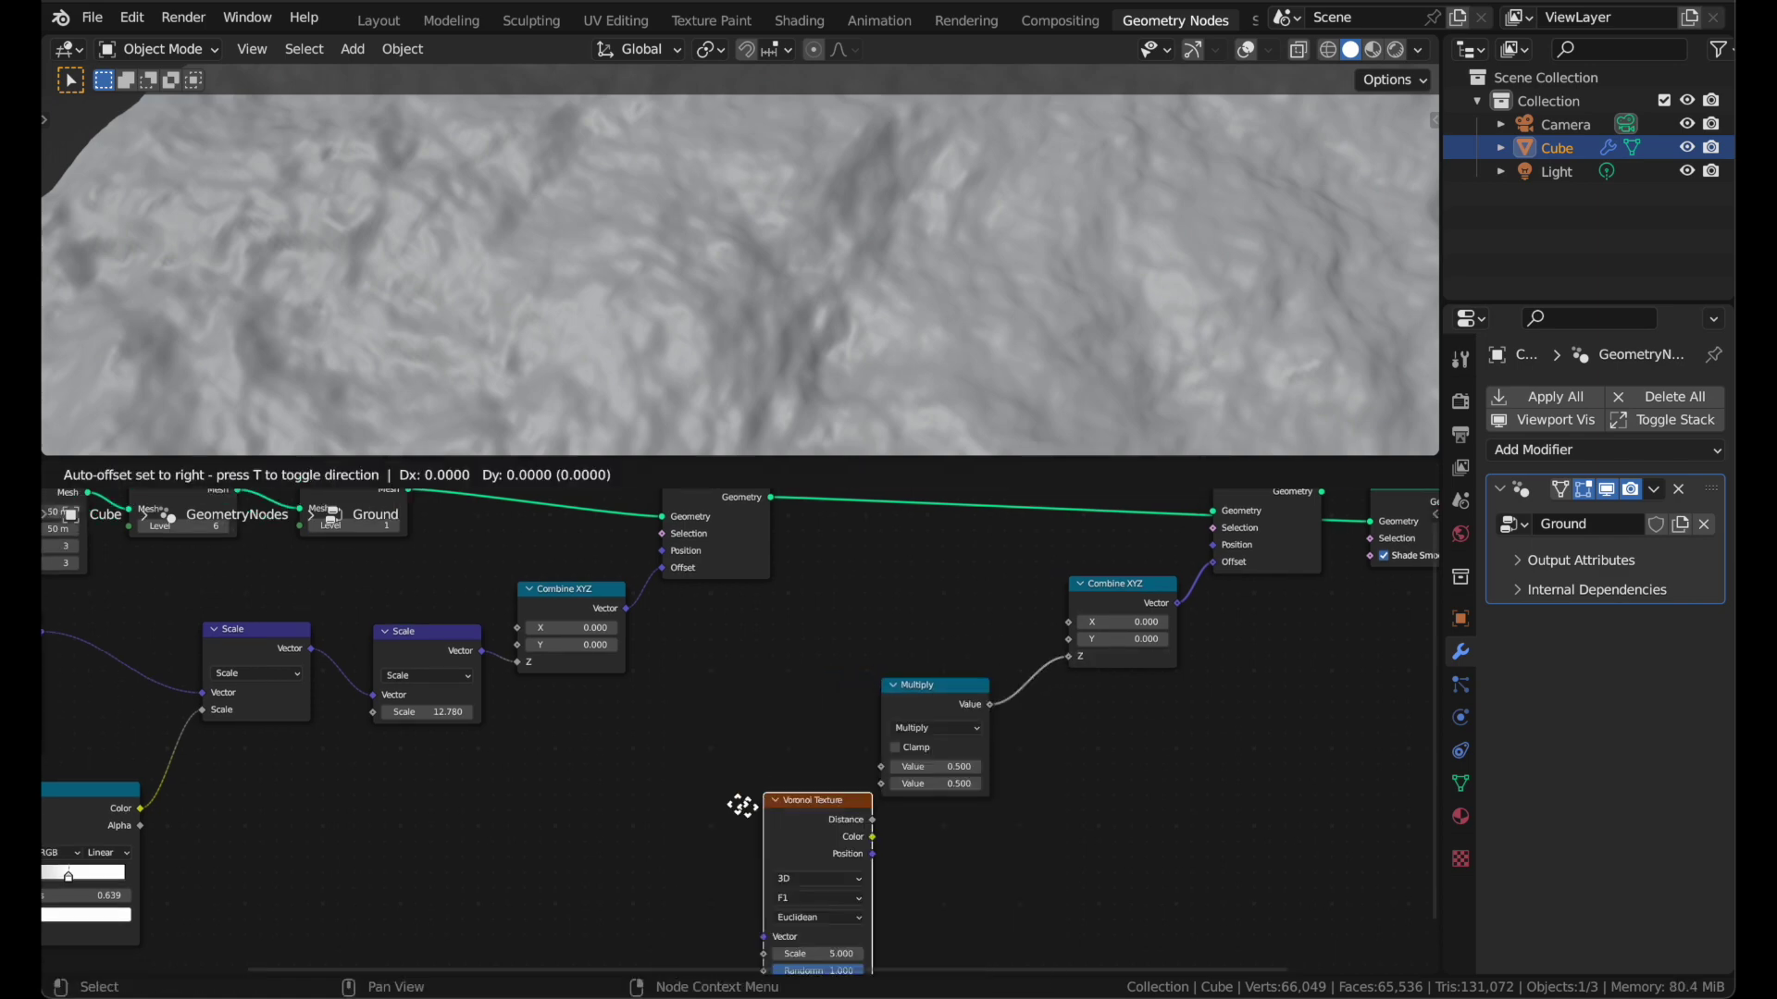
pyautogui.click(593, 746)
pyautogui.scroll(2, 601, 748)
pyautogui.moveTo(722, 661); pyautogui.dragTo(985, 676)
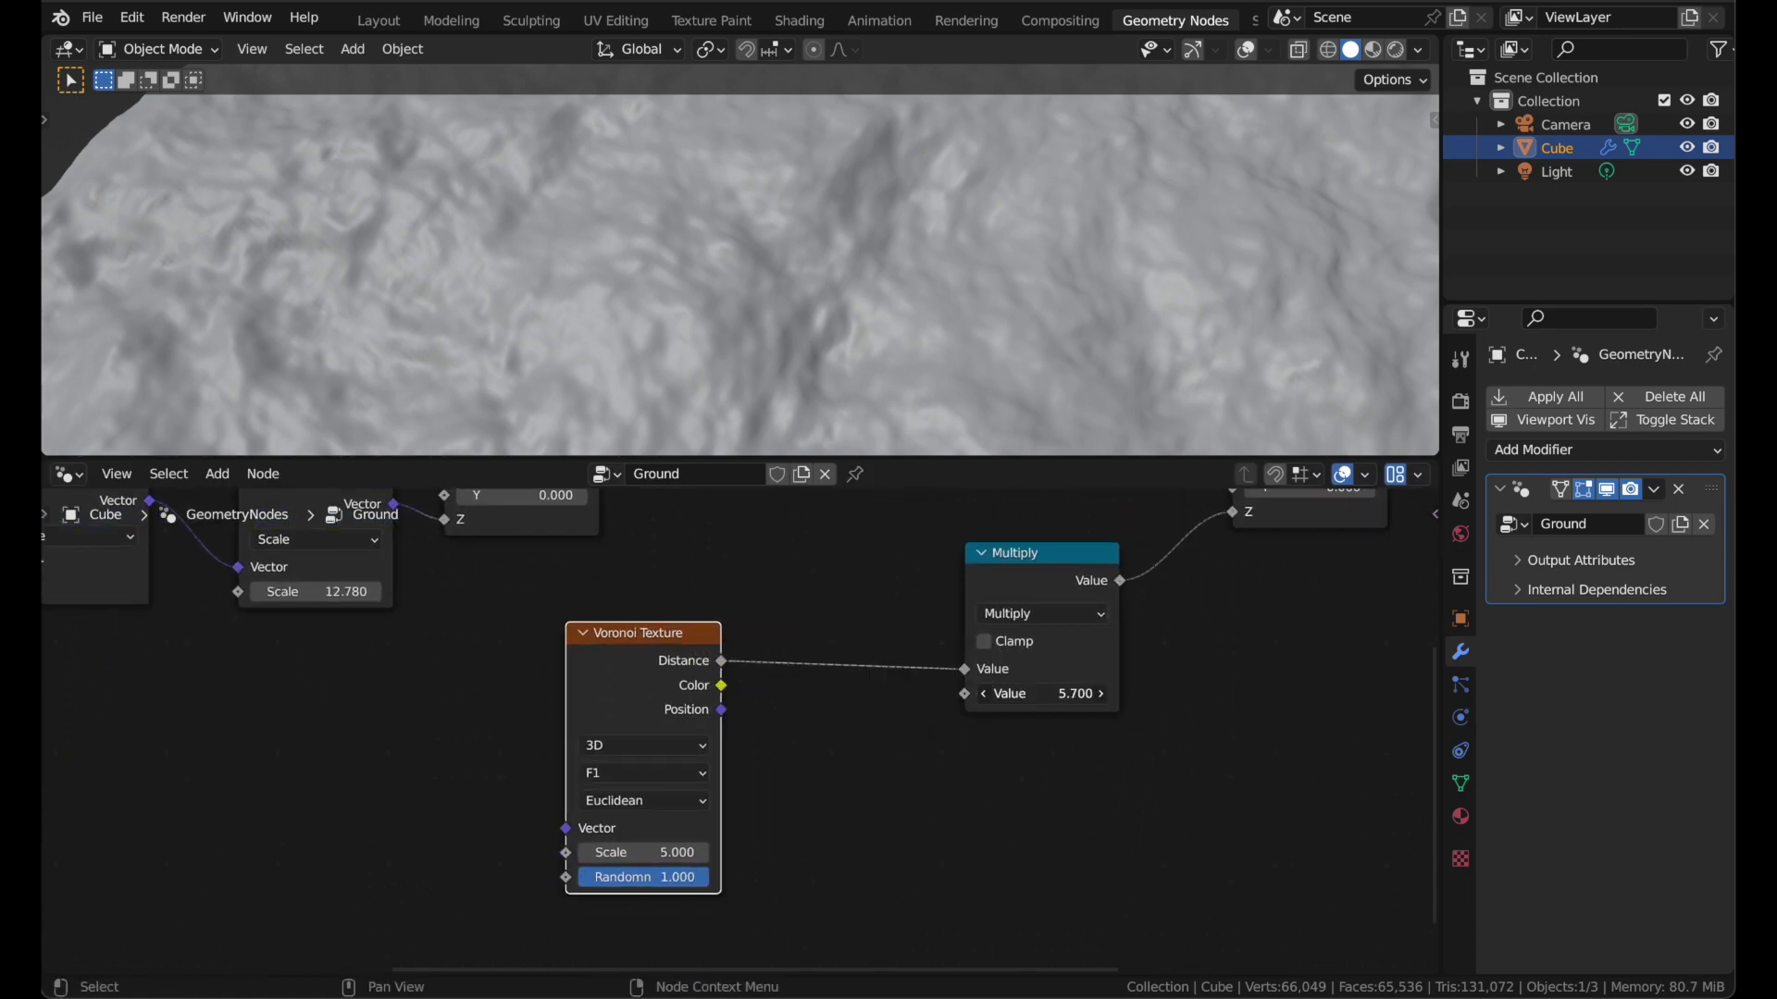
# - Set the second value of the Multiply node to 1.000
pyautogui.moveTo(1057, 692); pyautogui.dragTo(976, 692)
pyautogui.moveTo(1057, 690); pyautogui.dragTo(888, 793, button='middle')
pyautogui.scroll(-1, 1057, 690)
pyautogui.moveTo(597, 823); pyautogui.dragTo(624, 797, button='middle')
pyautogui.keyDown('shift'); pyautogui.scroll(-1, 599, 834); pyautogui.keyUp('shift')
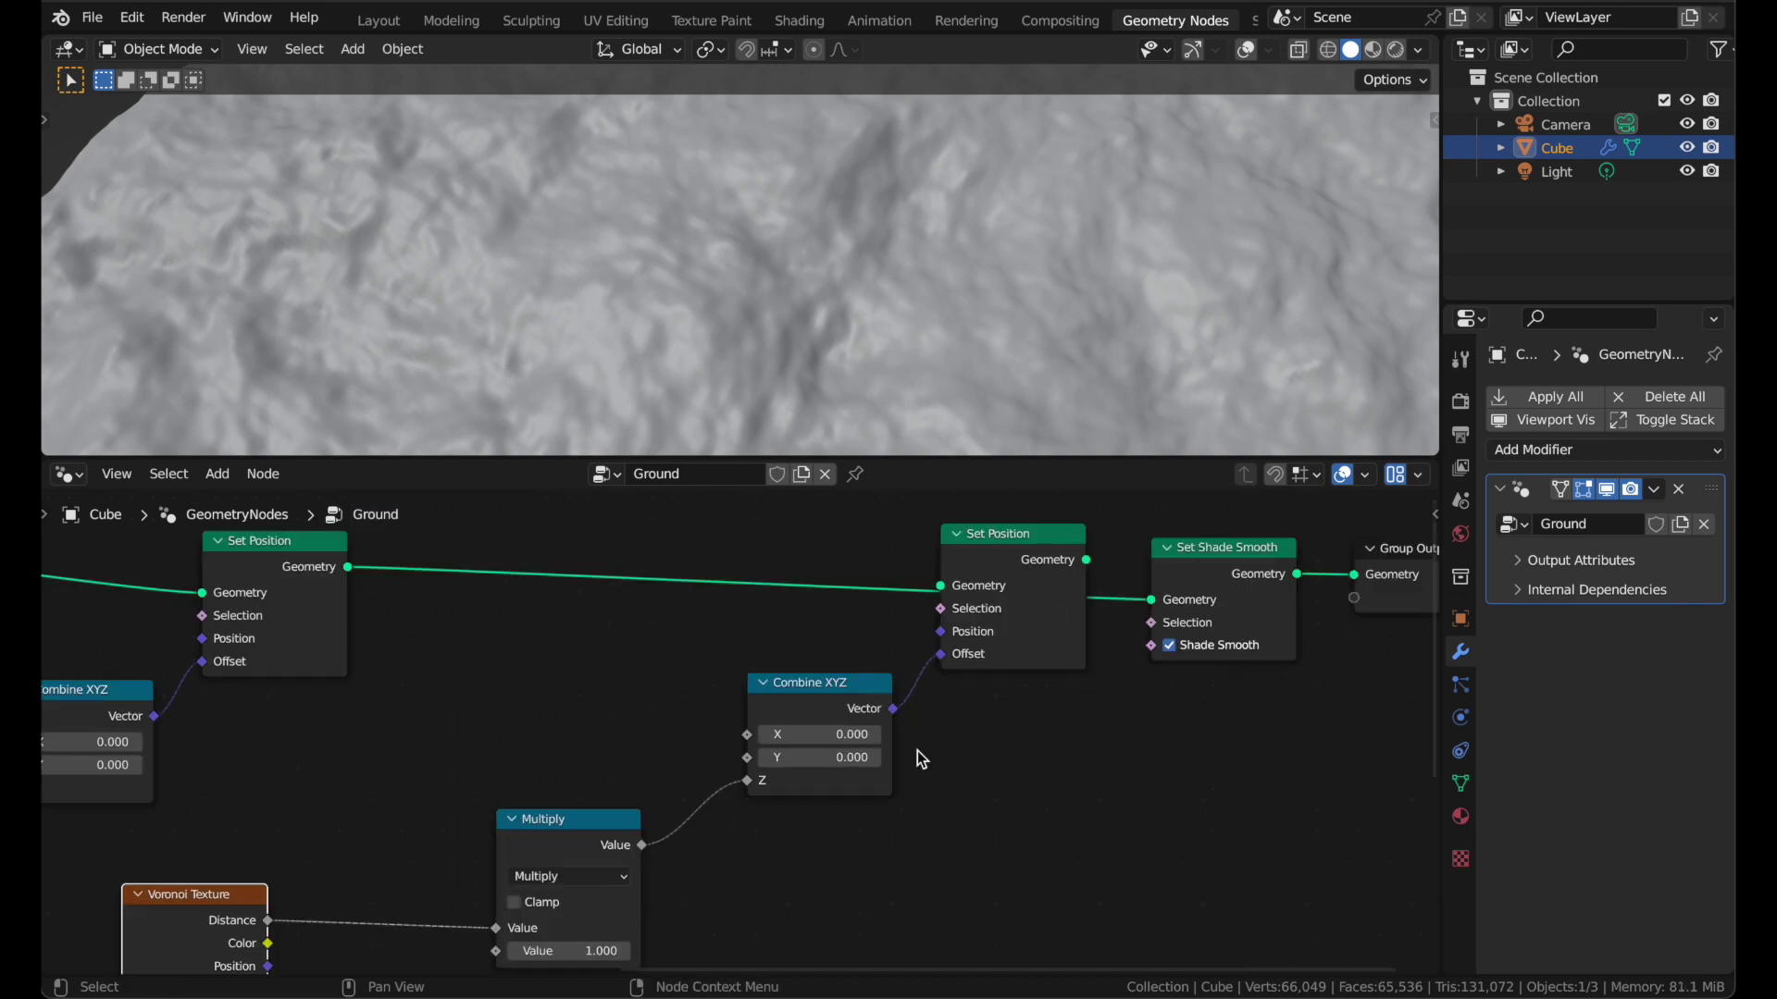
# - Link the second Set Position node into the geometry chain before Set Shade Smooth and tidy the Combine XYZ node's placement
pyautogui.moveTo(1037, 551); pyautogui.dragTo(990, 530)
pyautogui.moveTo(799, 731); pyautogui.dragTo(733, 776)
pyautogui.moveTo(975, 598); pyautogui.dragTo(959, 664)
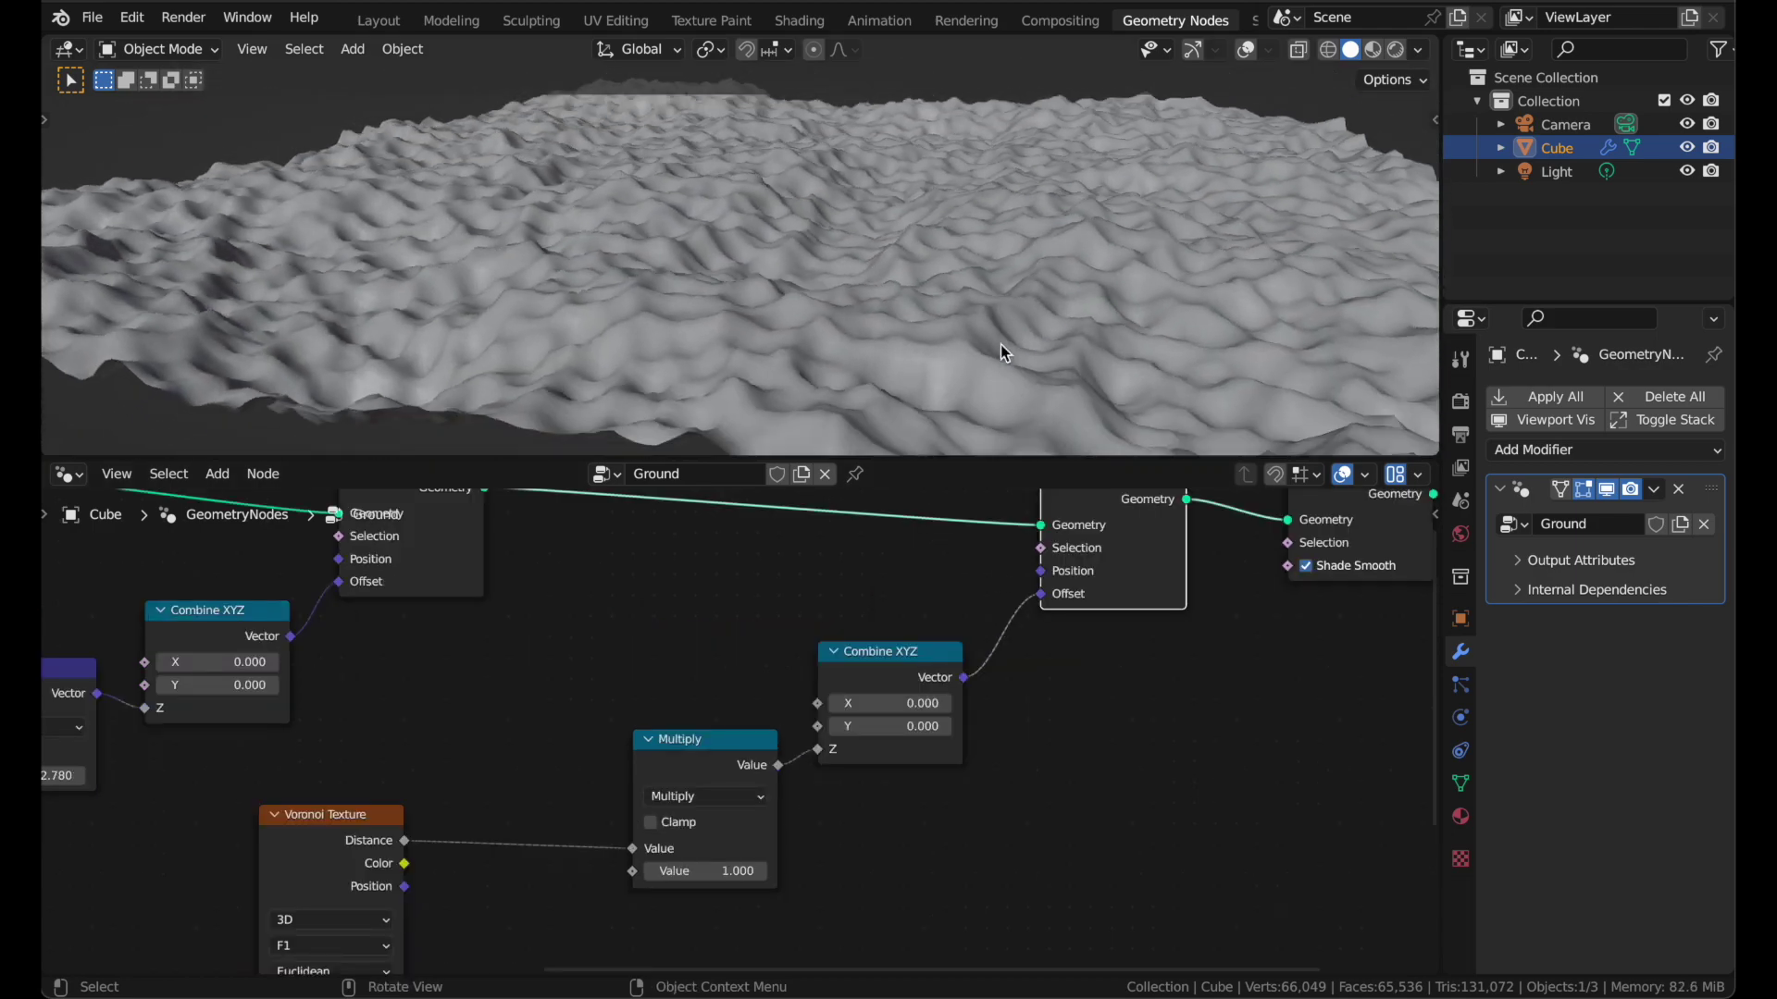
pyautogui.moveTo(1002, 344); pyautogui.dragTo(1001, 344, button='middle')
pyautogui.moveTo(886, 719); pyautogui.dragTo(808, 728, button='middle')
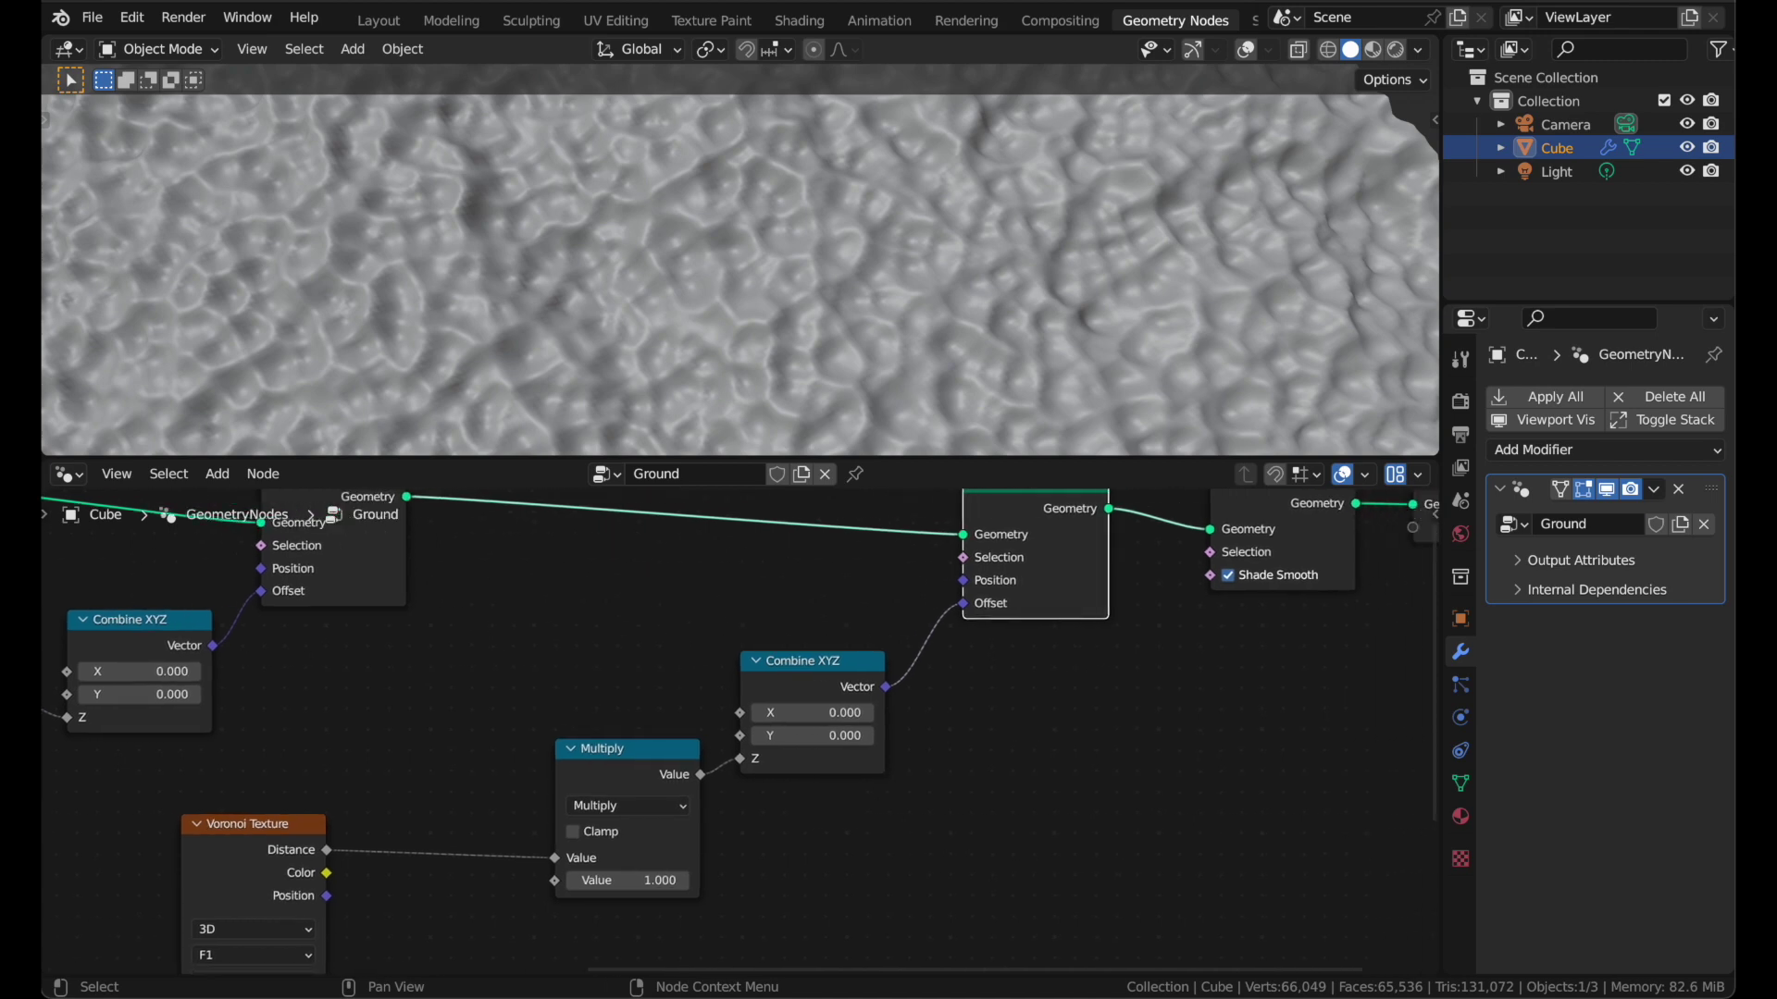
# - Try a Voronoi Texture Scale of 0.100 with a Multiply value of 0.800
pyautogui.scroll(1, 586, 857)
pyautogui.moveTo(587, 857); pyautogui.dragTo(886, 768, button='middle')
pyautogui.moveTo(953, 793)
pyautogui.mouseDown()
pyautogui.moveTo(897, 793)
pyautogui.moveTo(934, 793)
pyautogui.mouseUp()
pyautogui.moveTo(876, 869); pyautogui.dragTo(998, 748, button='middle')
pyautogui.keyDown('shift'); pyautogui.moveTo(650, 831); pyautogui.dragTo(585, 831); pyautogui.keyUp('shift')
pyautogui.moveTo(720, 807); pyautogui.dragTo(639, 816)
pyautogui.moveTo(664, 815); pyautogui.dragTo(614, 861, button='middle')
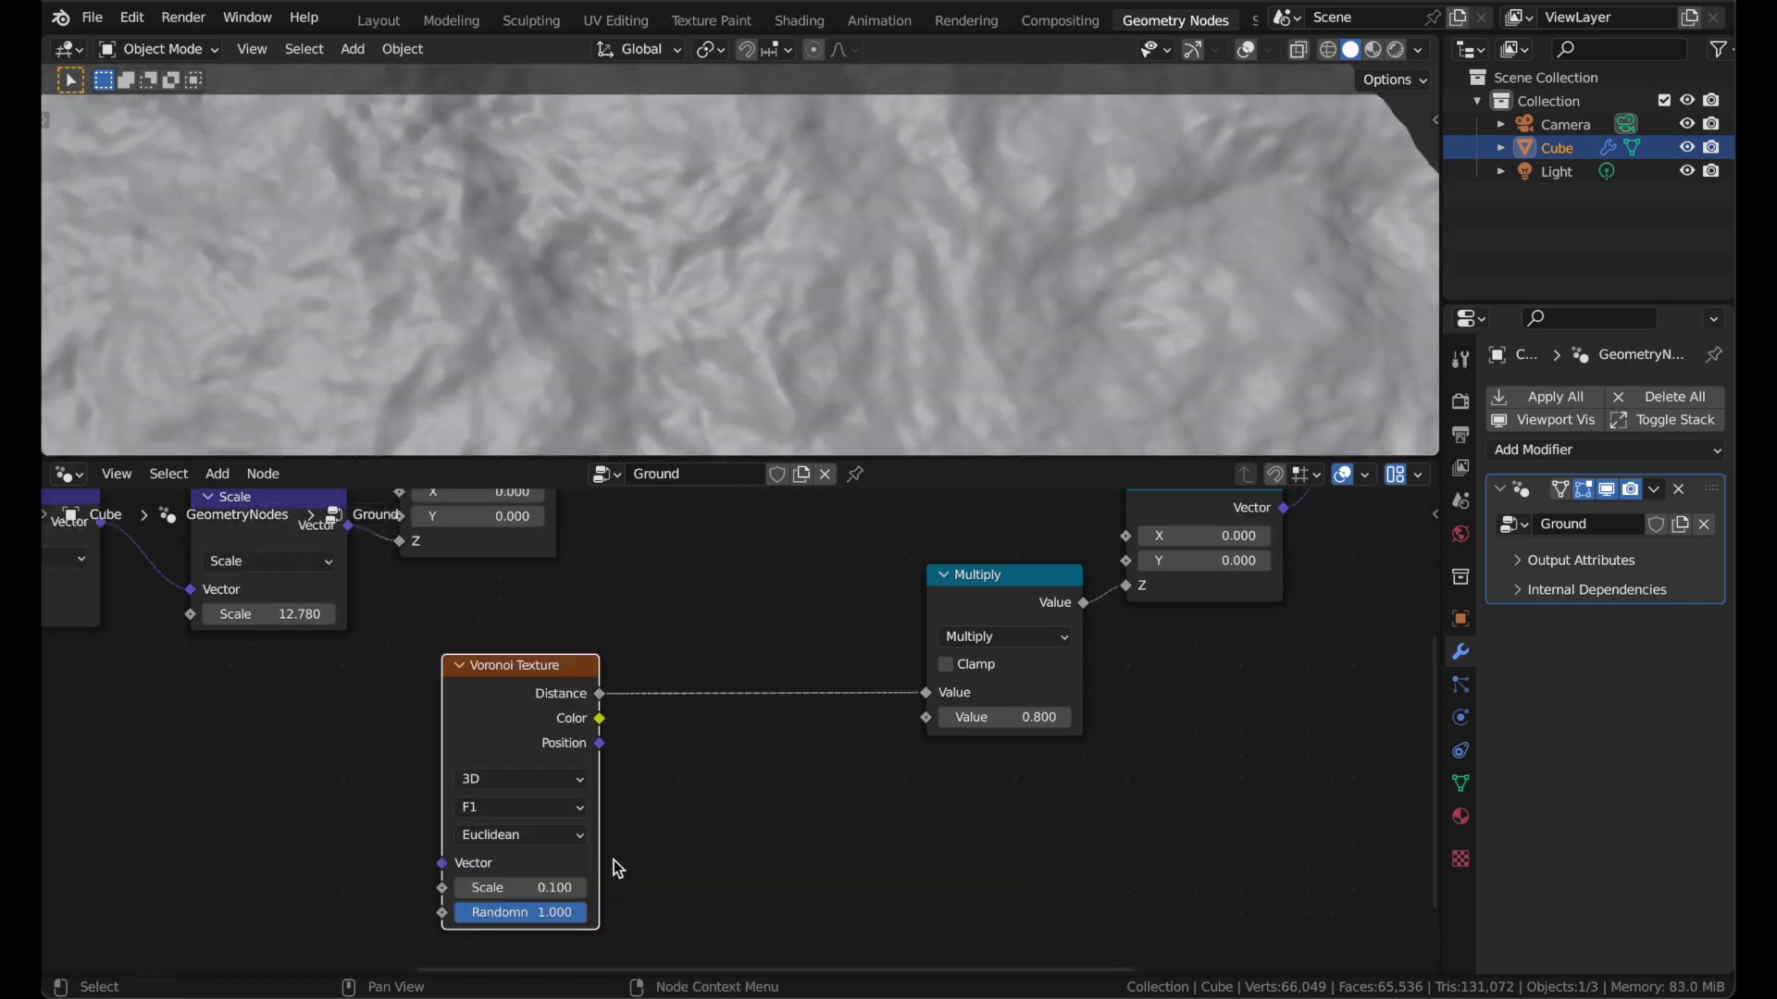
# - Set the Voronoi Texture's Scale to 0.12 and the Multiply node's second value to 1.000
pyautogui.click(547, 888)
pyautogui.write('0.12')
pyautogui.press('Return')
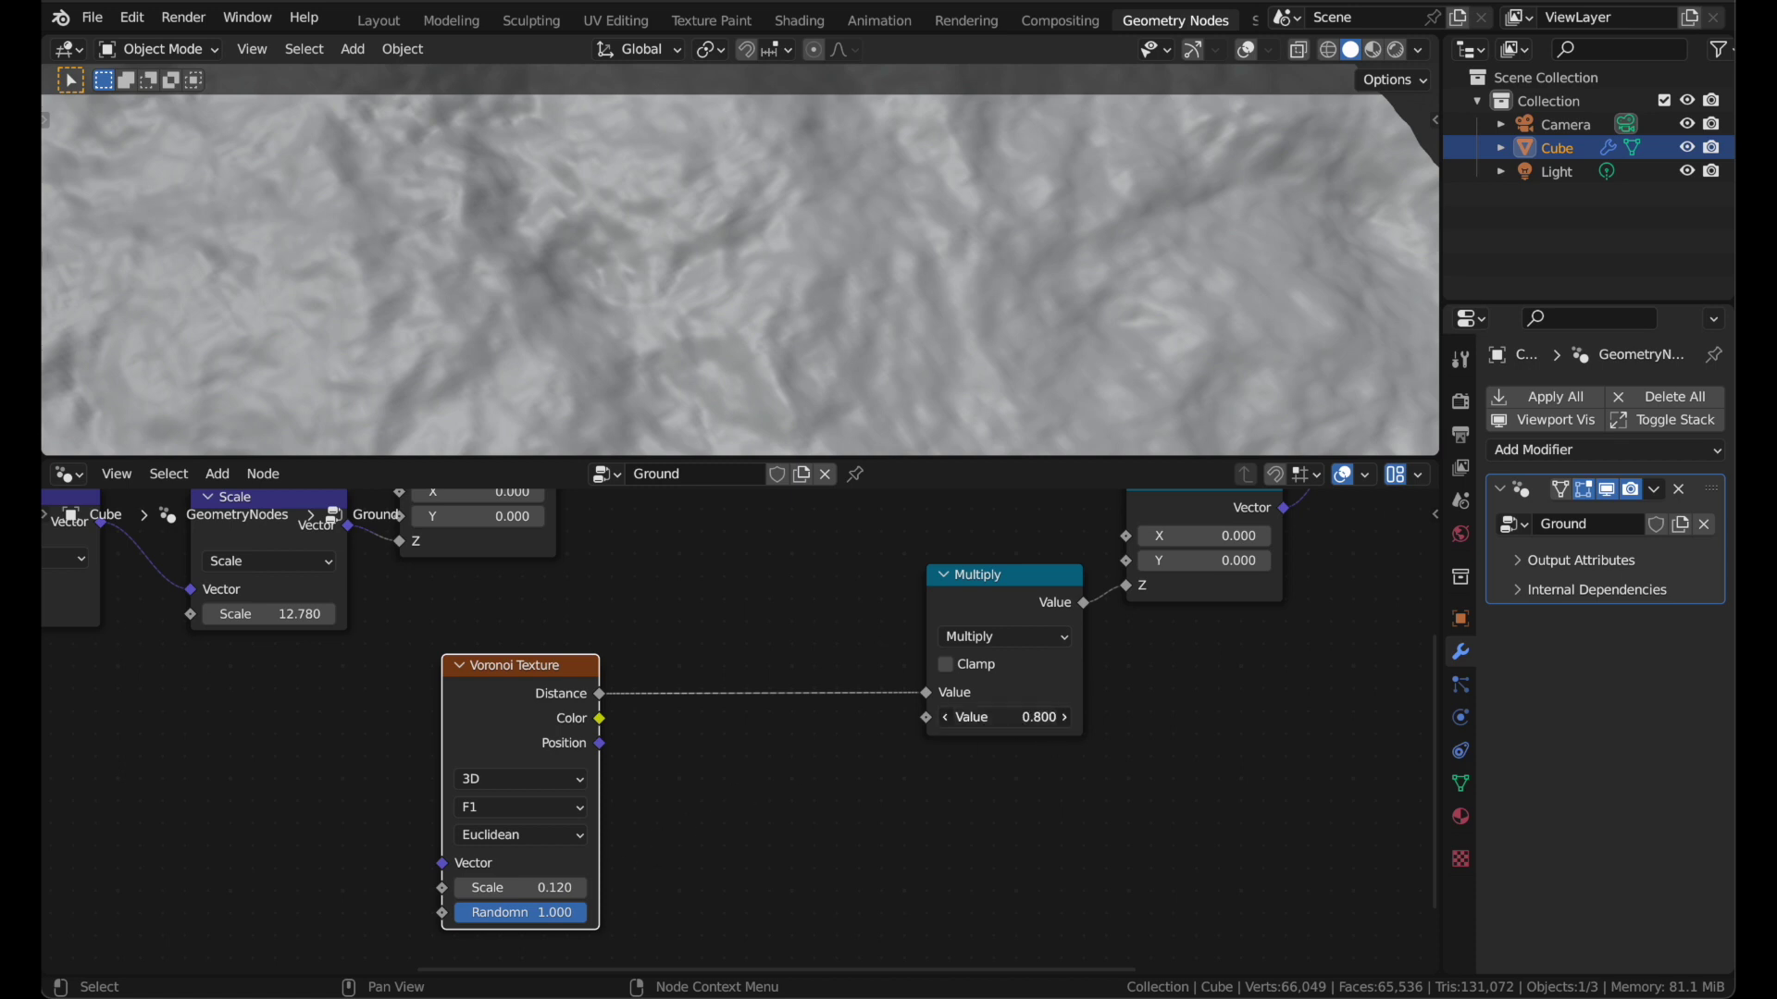
pyautogui.press('Return')
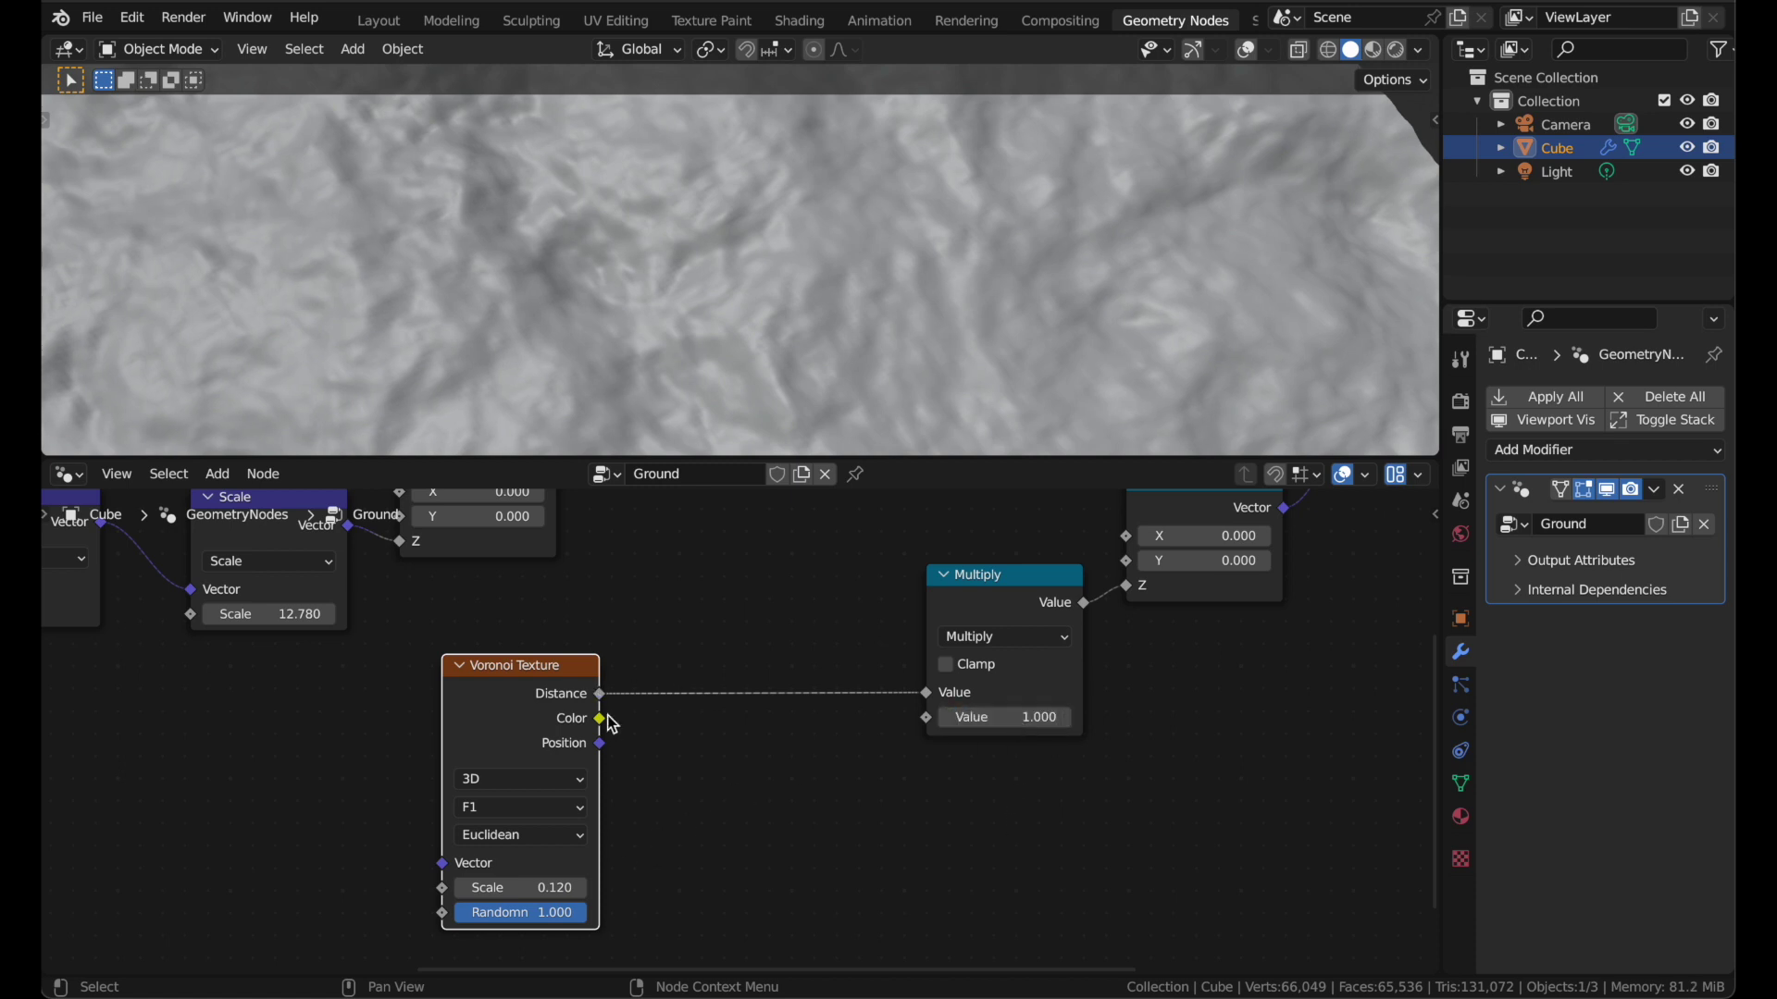
# - Move the Voronoi Texture aside and insert a ColorRamp between its Distance output and the Multiply node
pyautogui.moveTo(519, 689); pyautogui.dragTo(354, 734)
pyautogui.hotkey('shift', 'a')
pyautogui.write('scol')
pyautogui.press('Down')
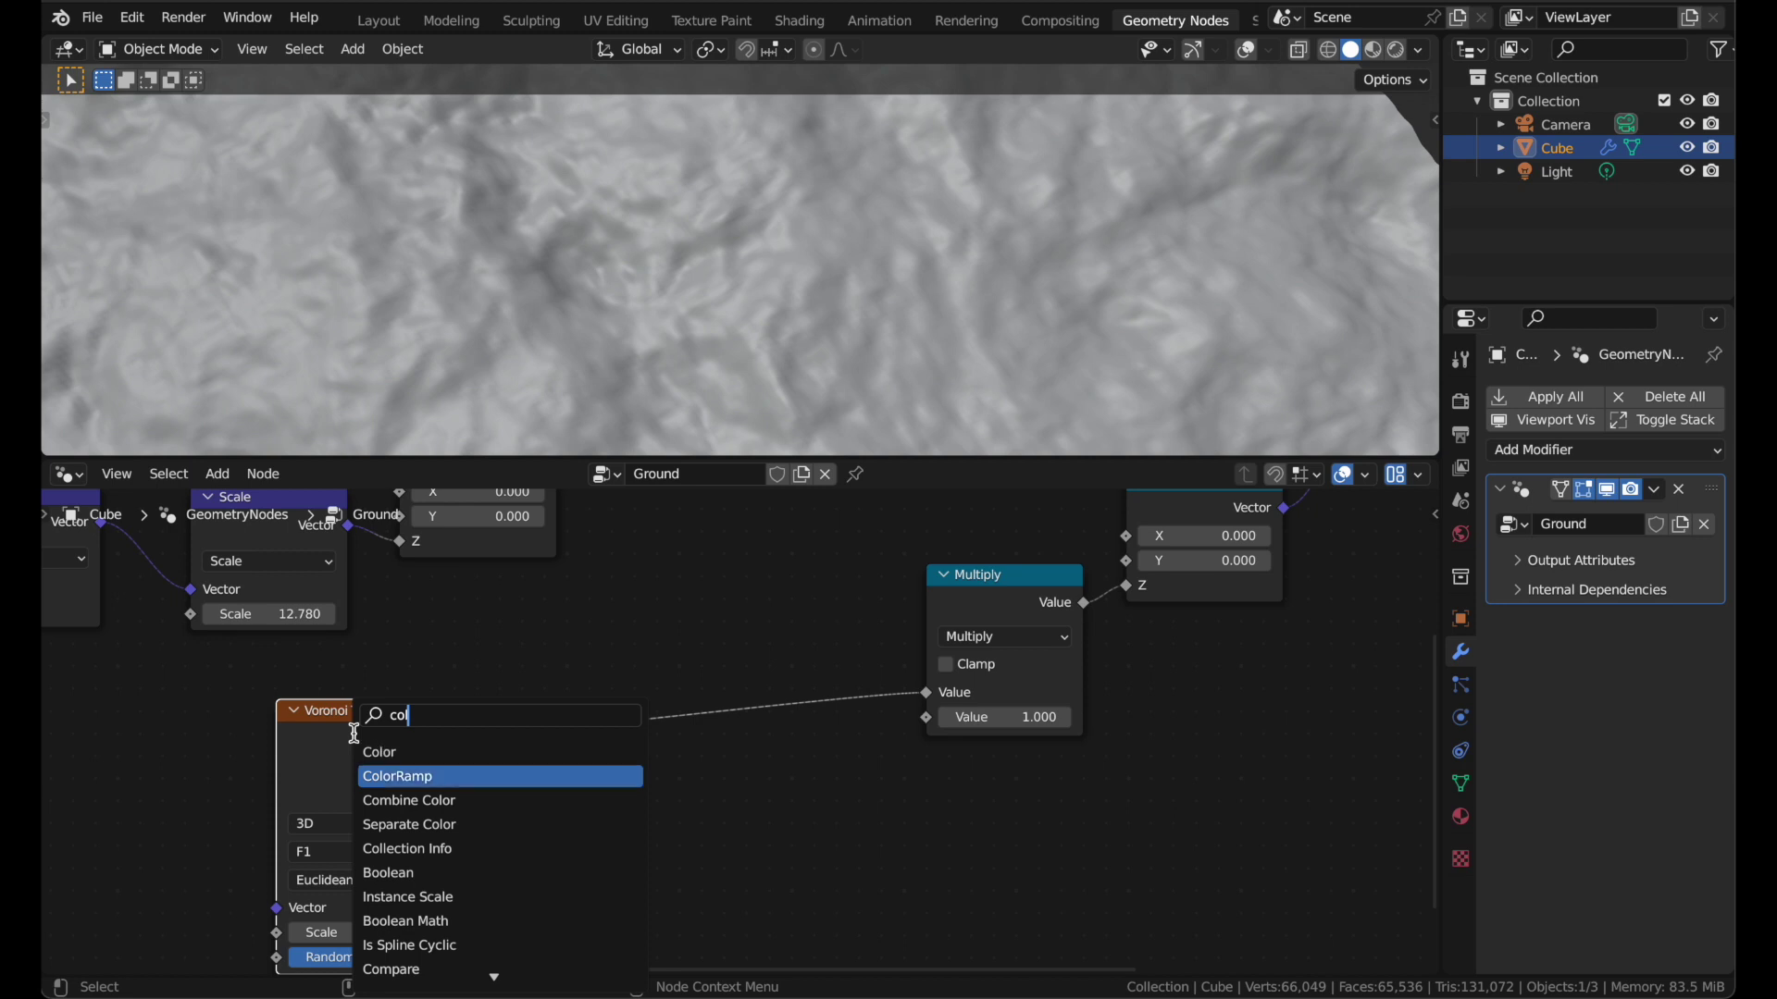
pyautogui.press('Return')
pyautogui.click(579, 775)
# - Move the new ColorRamp's black stop to 0.130 and its white stop to about the middle of the ramp
pyautogui.moveTo(555, 759); pyautogui.dragTo(617, 758)
pyautogui.scroll(-10, 818, 363)
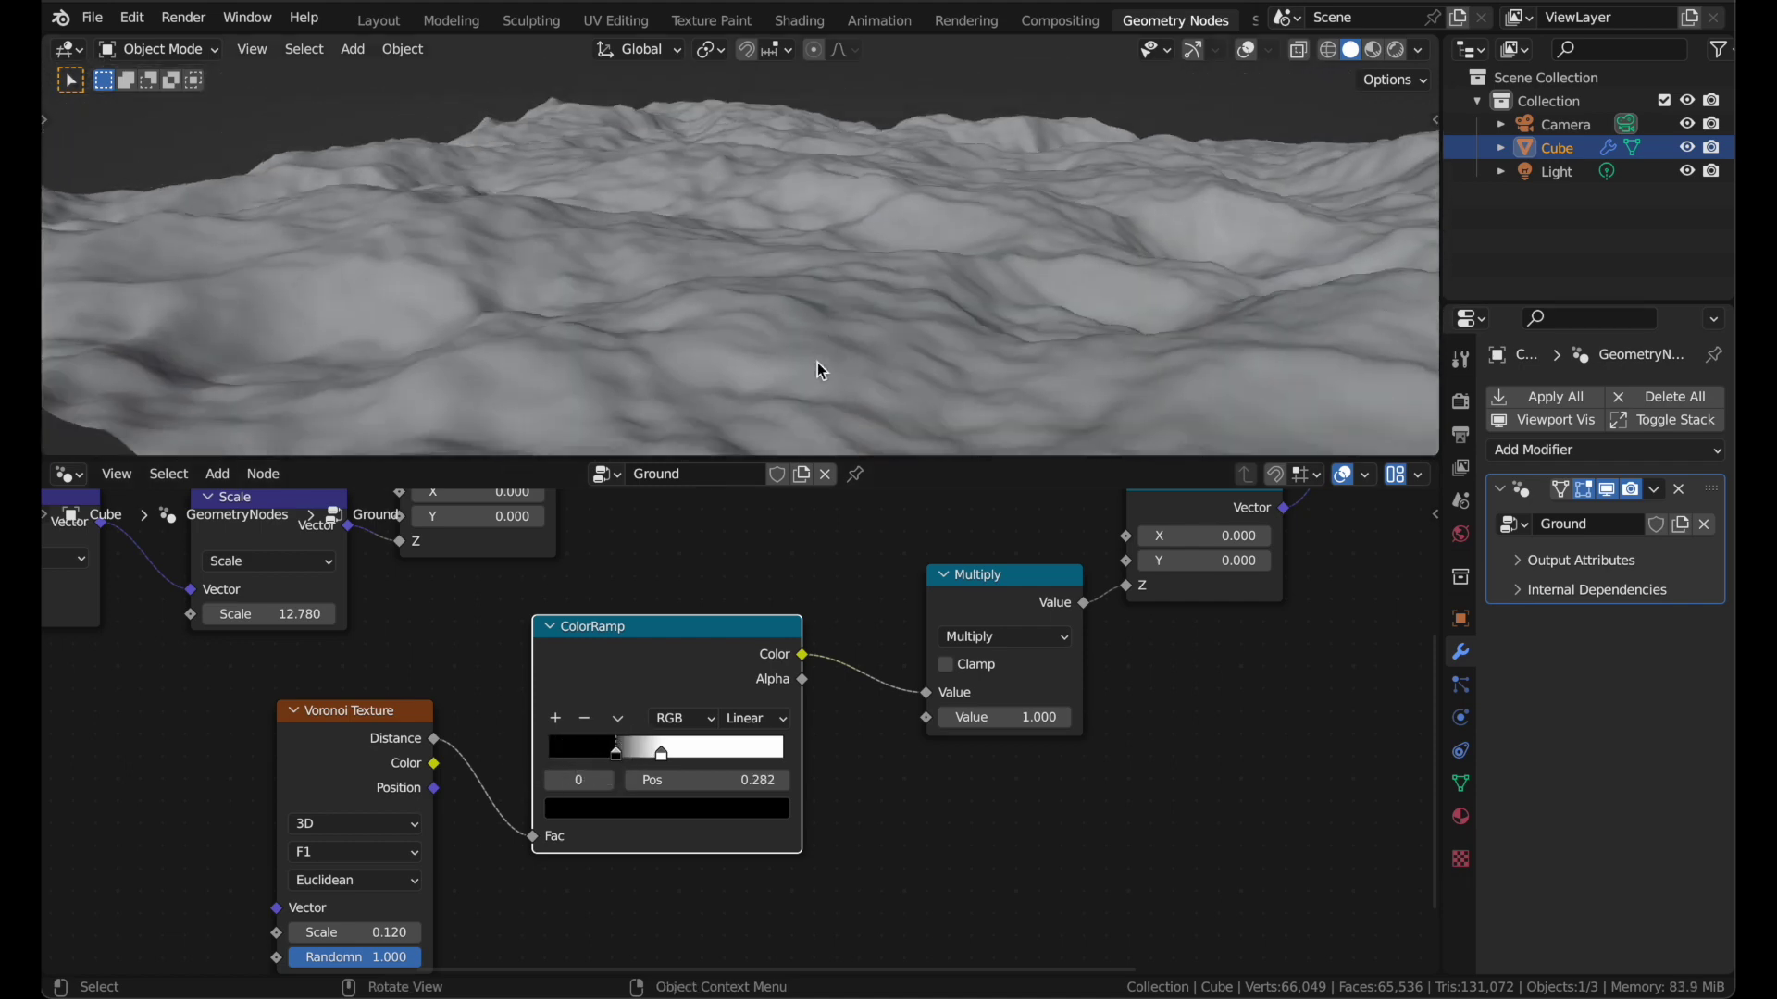
pyautogui.scroll(10, 818, 363)
pyautogui.moveTo(784, 752); pyautogui.dragTo(583, 753)
pyautogui.scroll(-6, 759, 382)
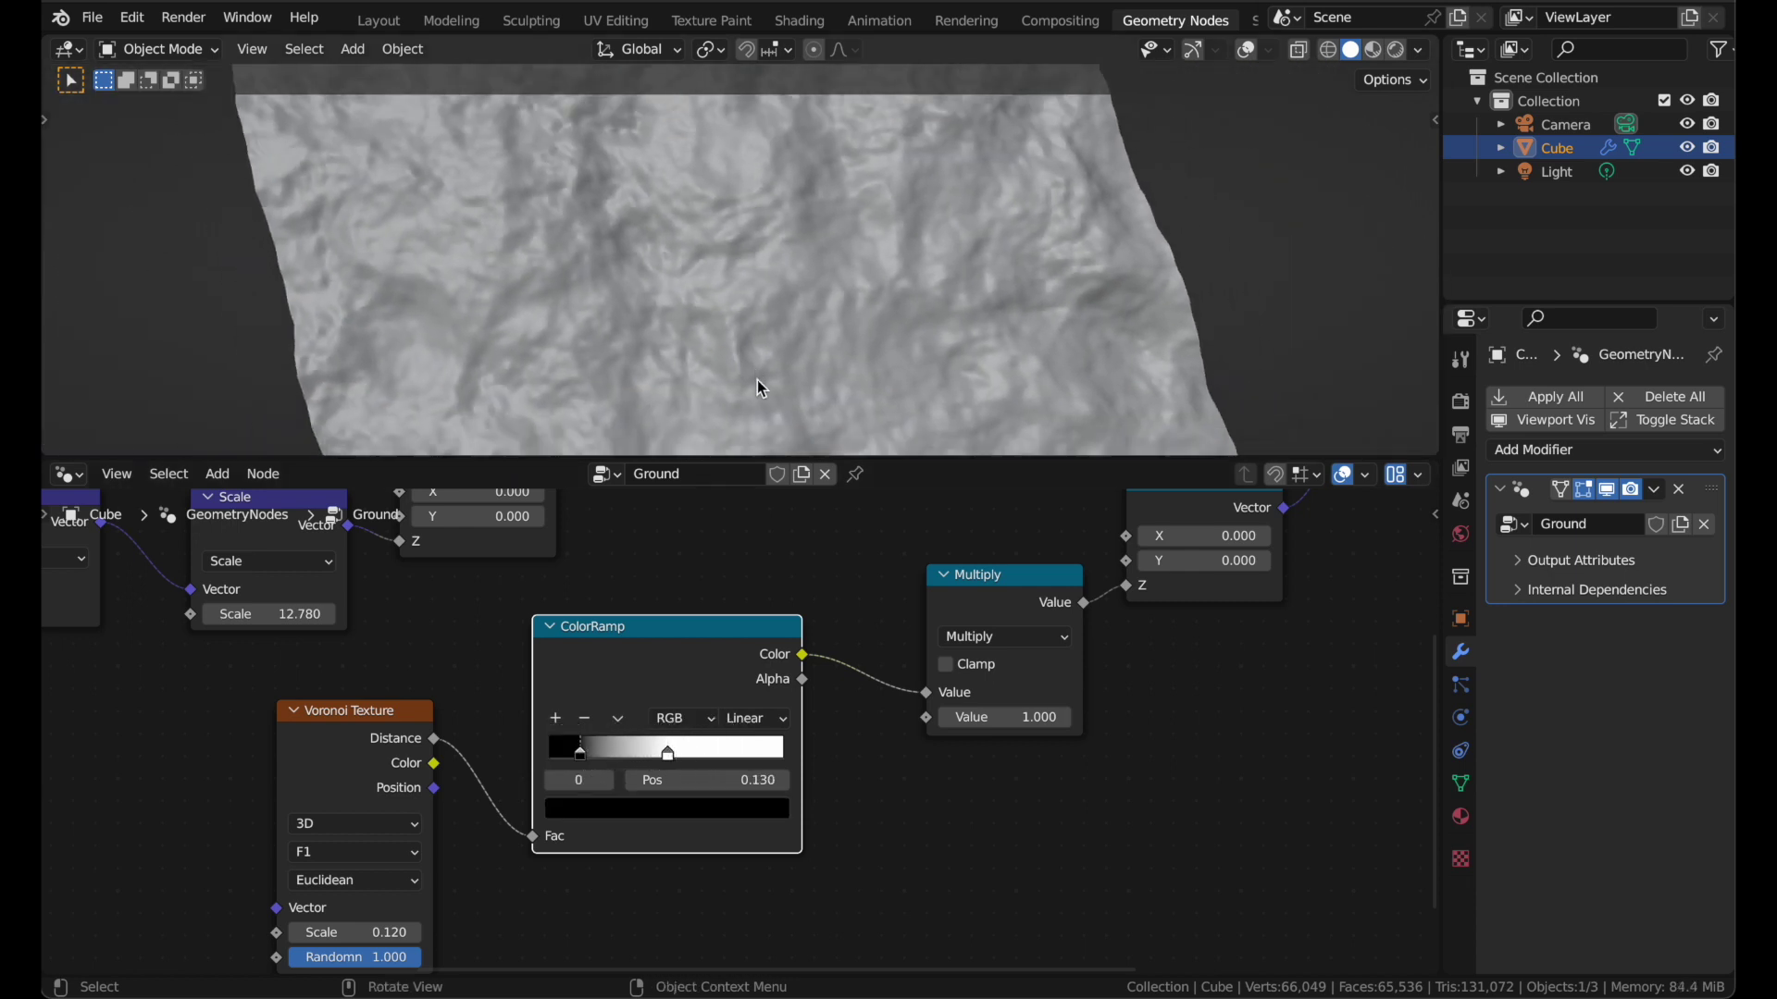
pyautogui.scroll(8, 737, 391)
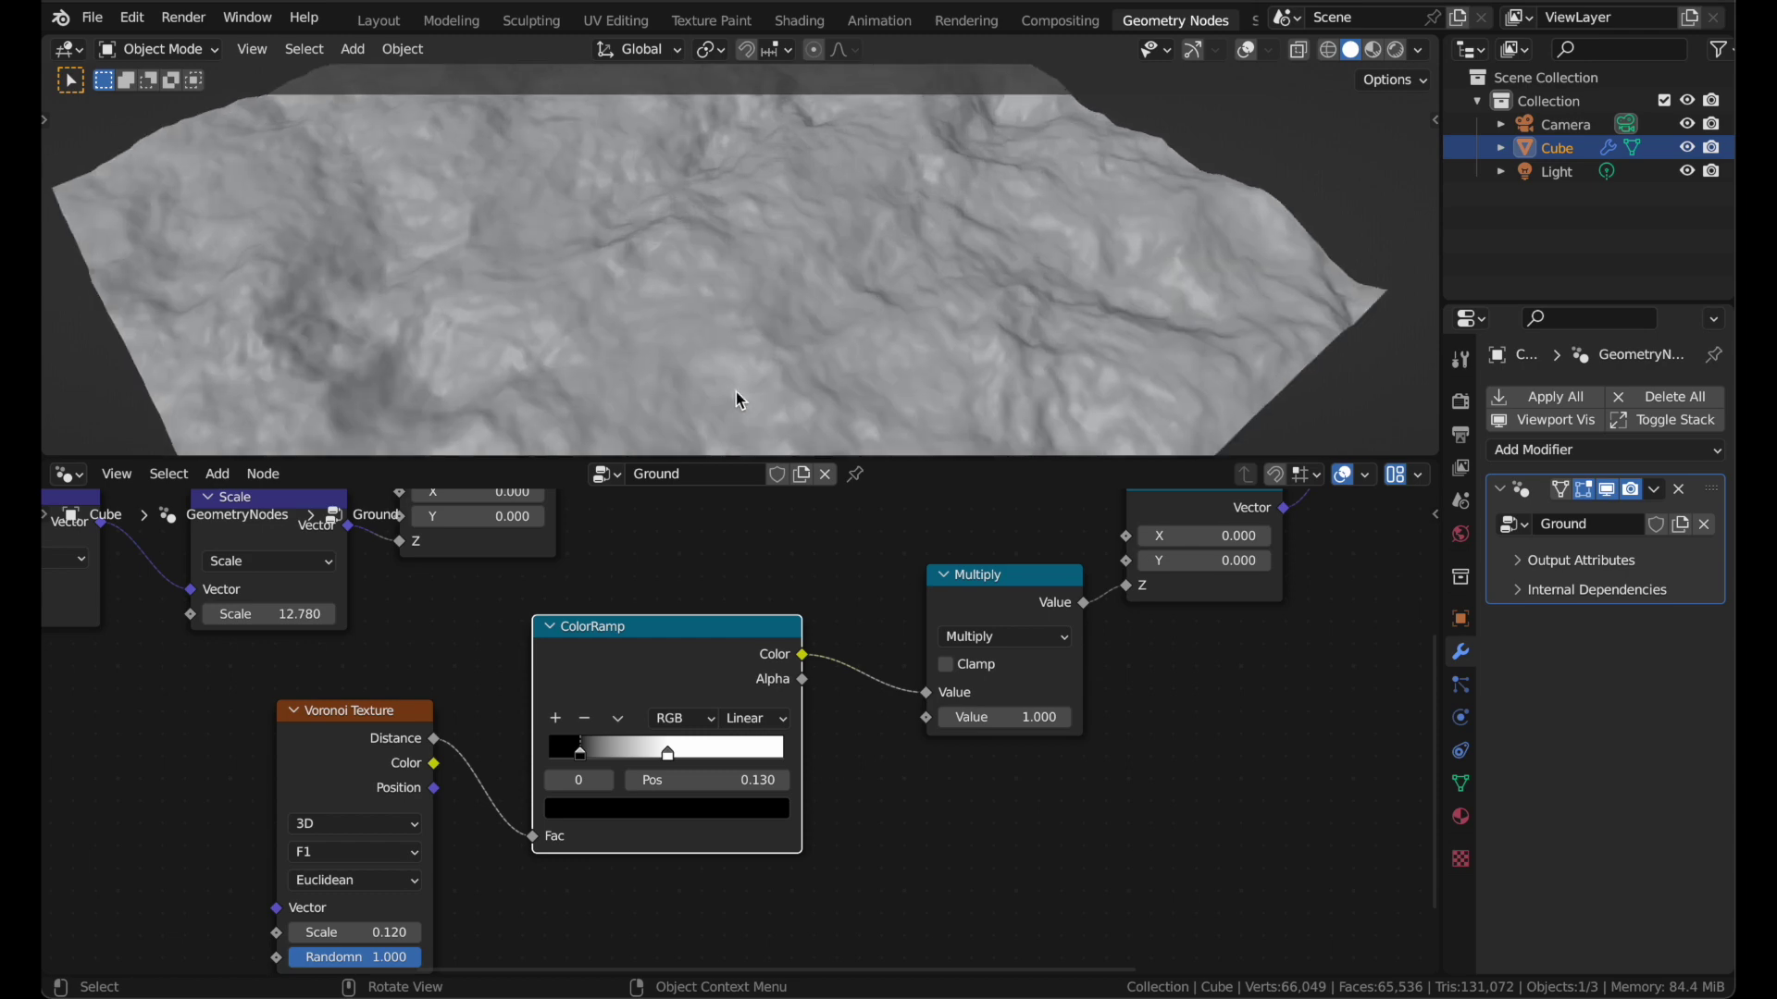
pyautogui.scroll(-5, 736, 391)
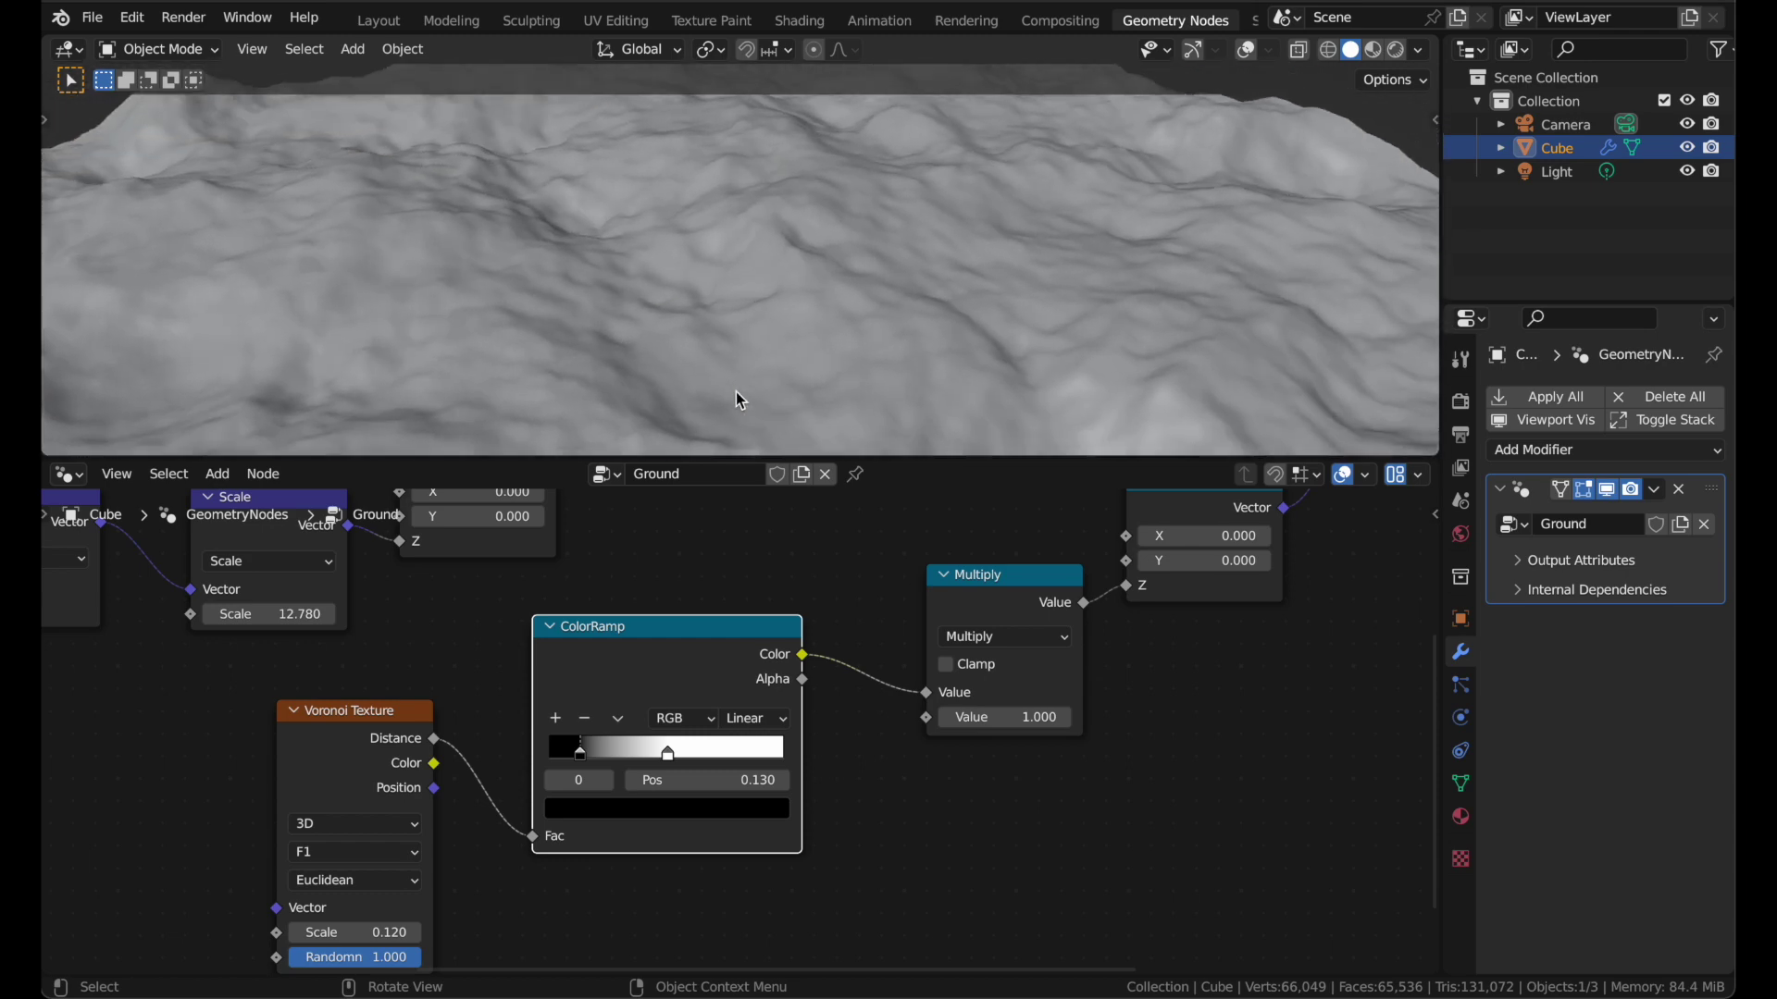
# - Enlarge the 3D viewport and mute and unmute the second Set Position node to compare the terrain with and without its displacement
pyautogui.moveTo(730, 458); pyautogui.dragTo(728, 545)
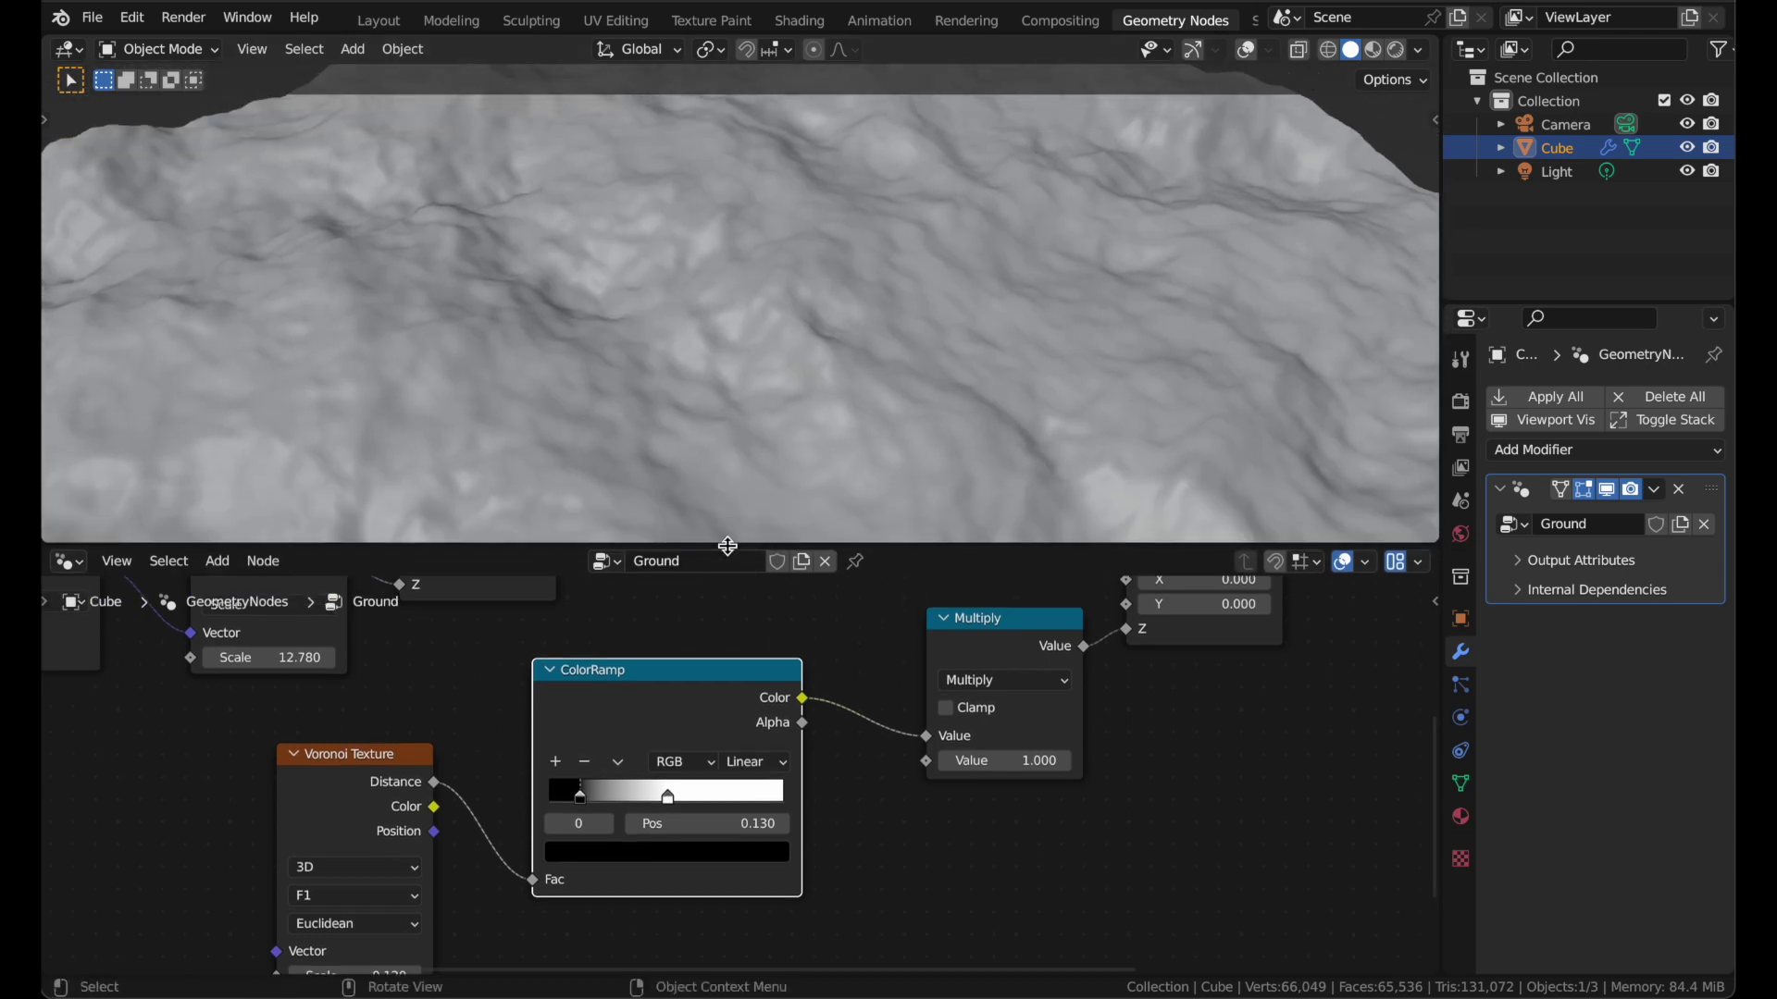
pyautogui.scroll(5, 858, 707)
pyautogui.hscroll(9, 858, 707)
pyautogui.click(628, 753)
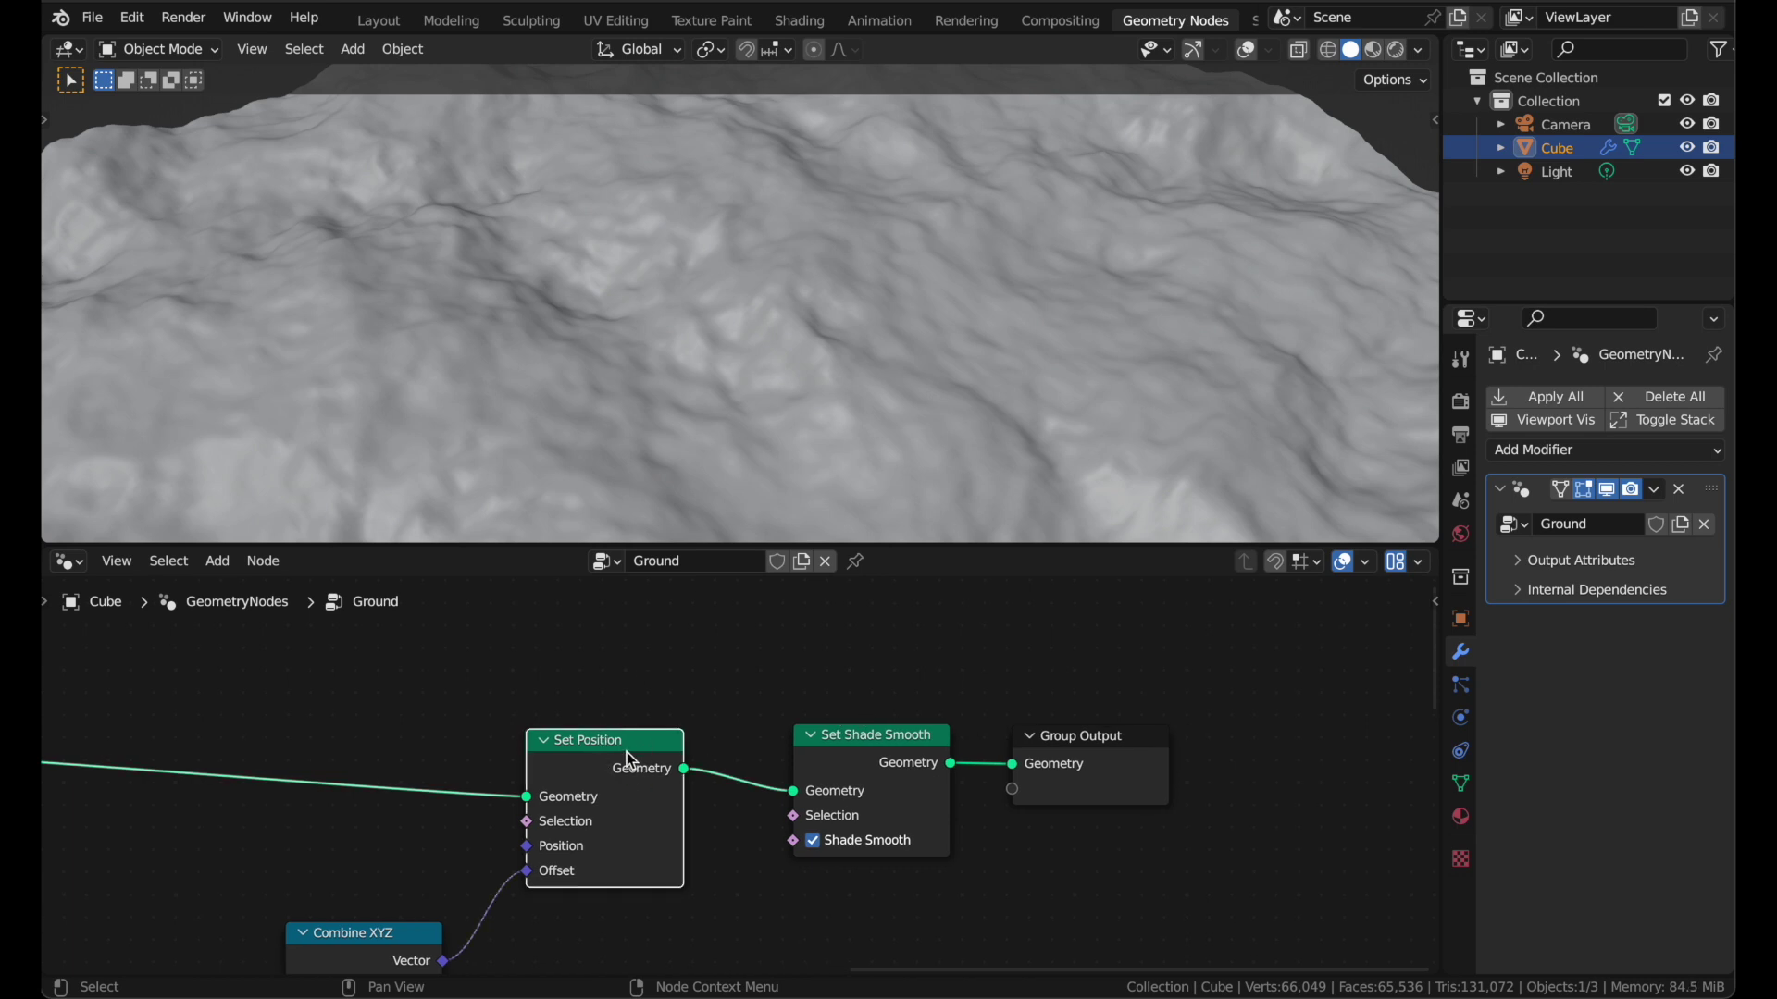
pyautogui.press('m')
pyautogui.press('m')
pyautogui.press('m')
pyautogui.press('m')
pyautogui.scroll(-5, 900, 231)
pyautogui.moveTo(900, 230); pyautogui.dragTo(986, 227, button='middle')
pyautogui.scroll(-3, 666, 722)
pyautogui.scroll(2, 665, 718)
pyautogui.hscroll(2, 664, 718)
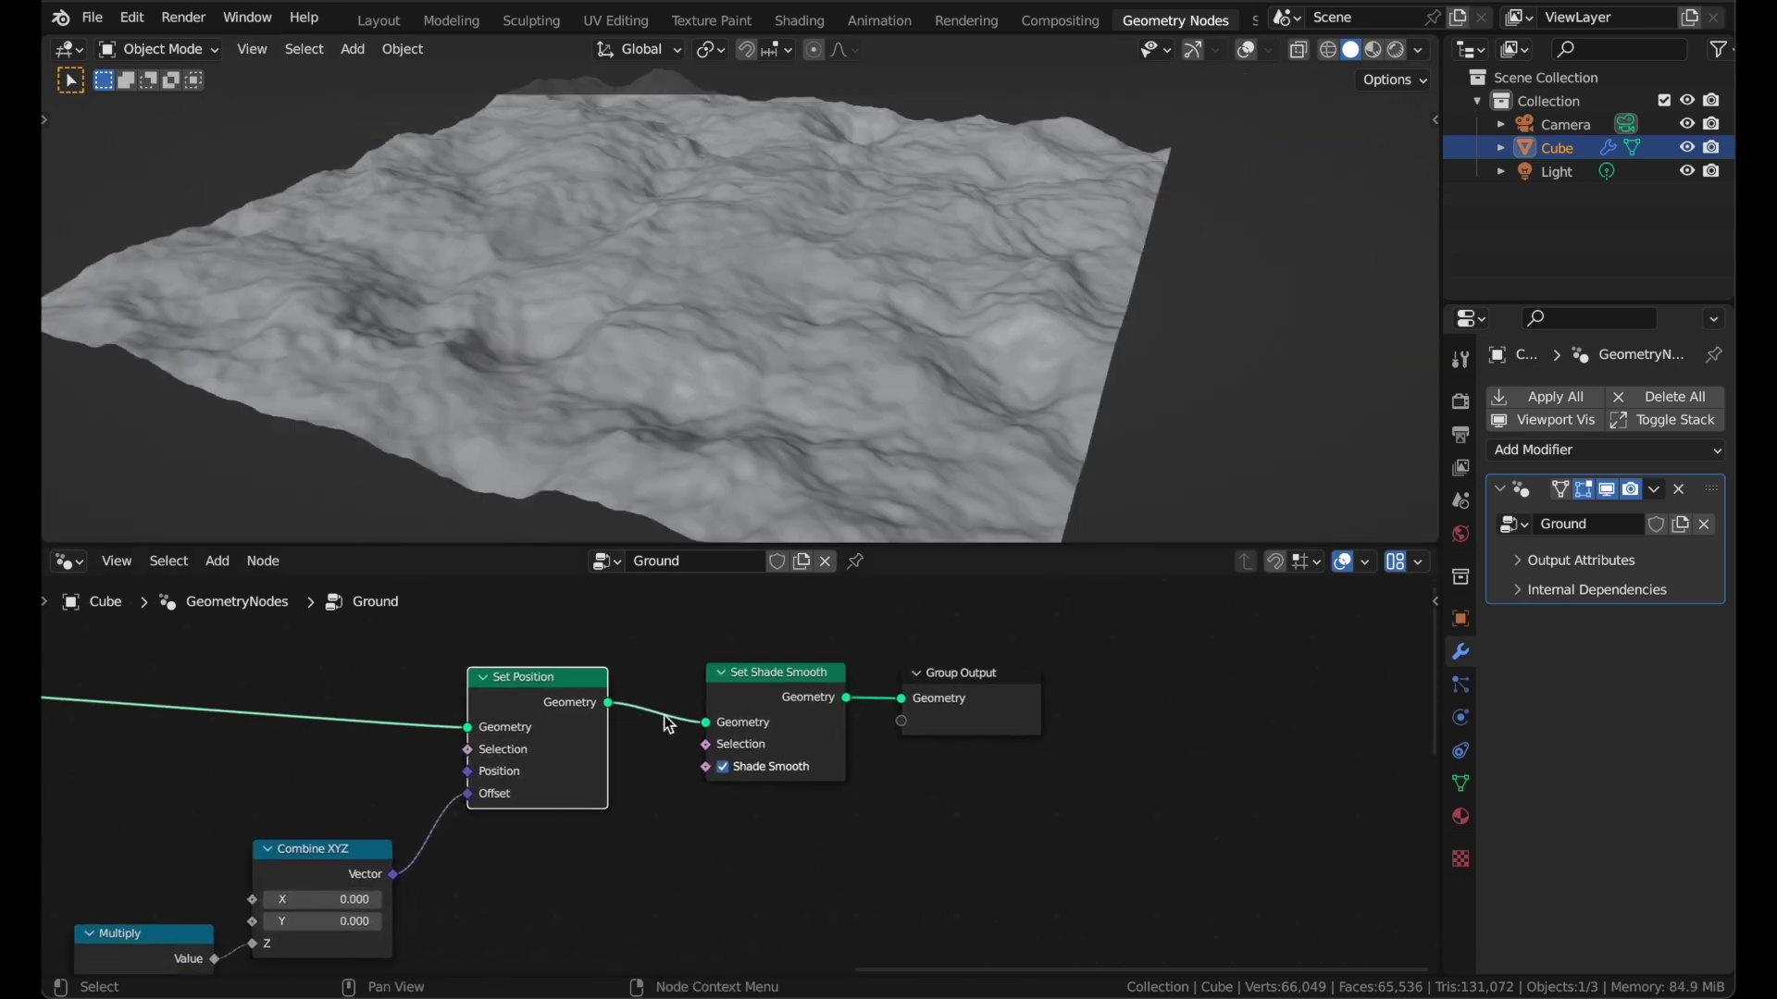
# - Move the Set Shade Smooth and Group Output nodes away from the second Set Position to make room
pyautogui.scroll(-1, 668, 723)
pyautogui.click(874, 695)
pyautogui.keyDown('shift'); pyautogui.click(699, 714); pyautogui.keyUp('shift')
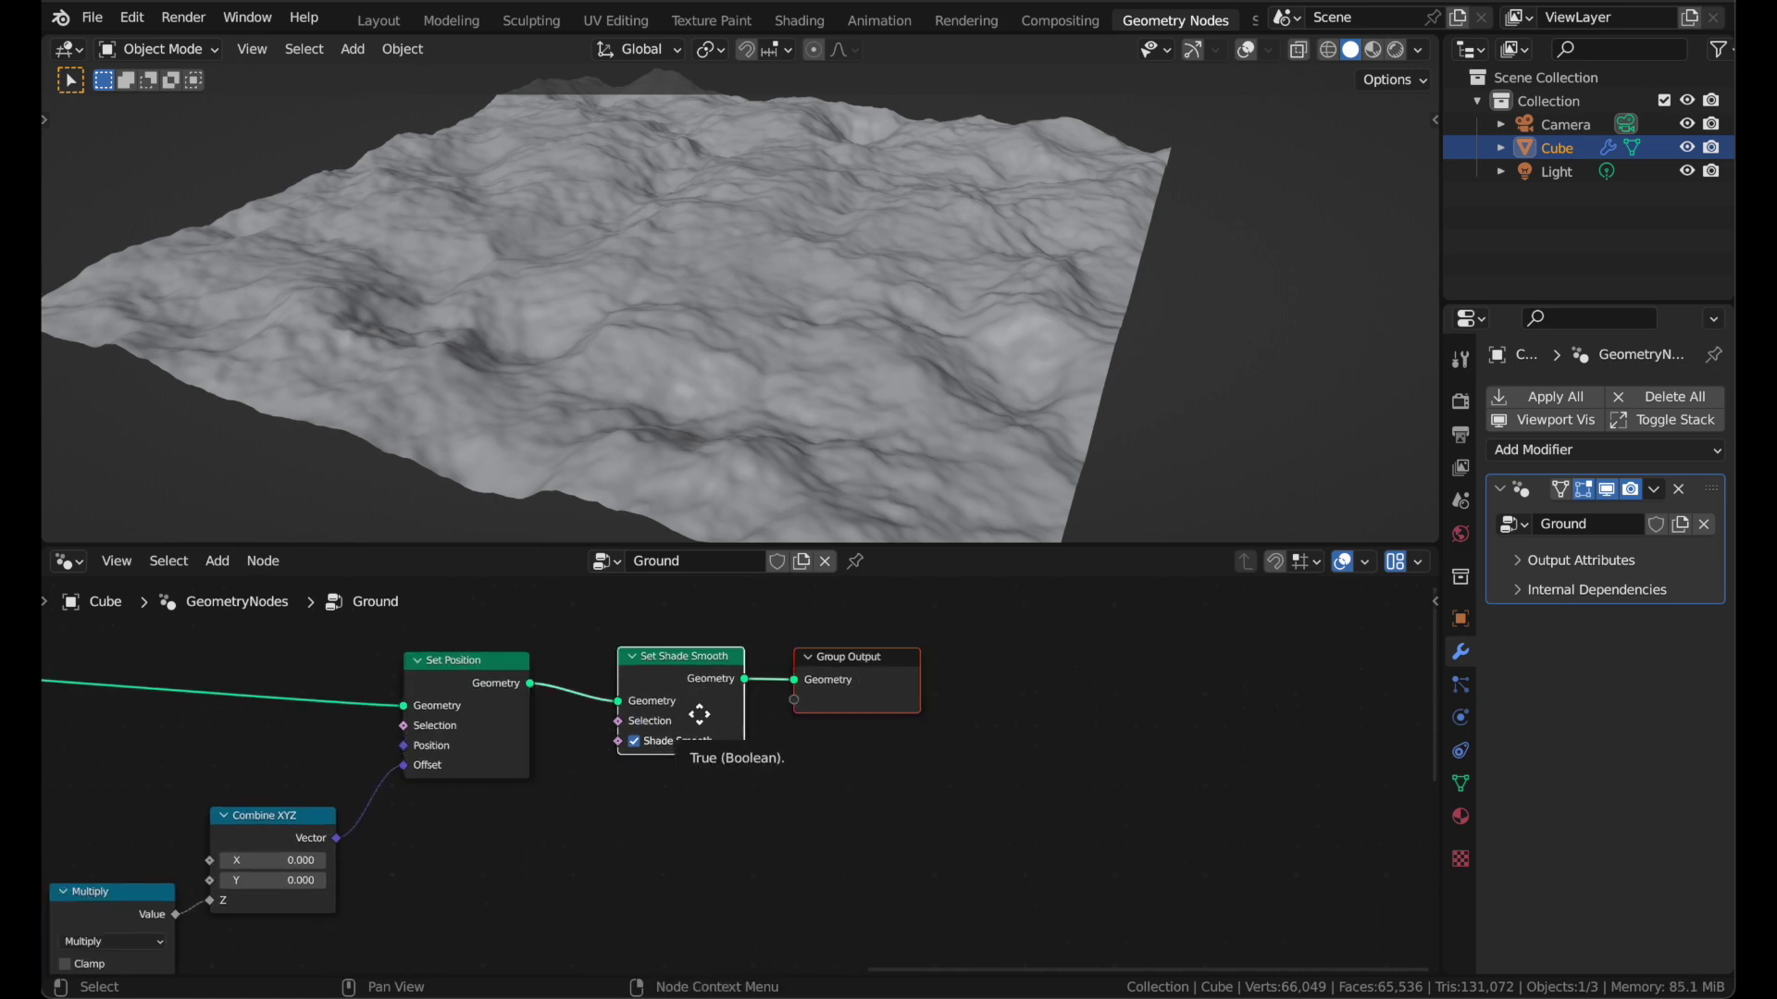
pyautogui.moveTo(699, 714); pyautogui.dragTo(1228, 677)
# - Duplicate the first layer's Noise Texture, Subtract, both Scale, Combine XYZ and Set Position nodes, placing the copies below Set Shade Smooth
pyautogui.scroll(-4, 808, 802)
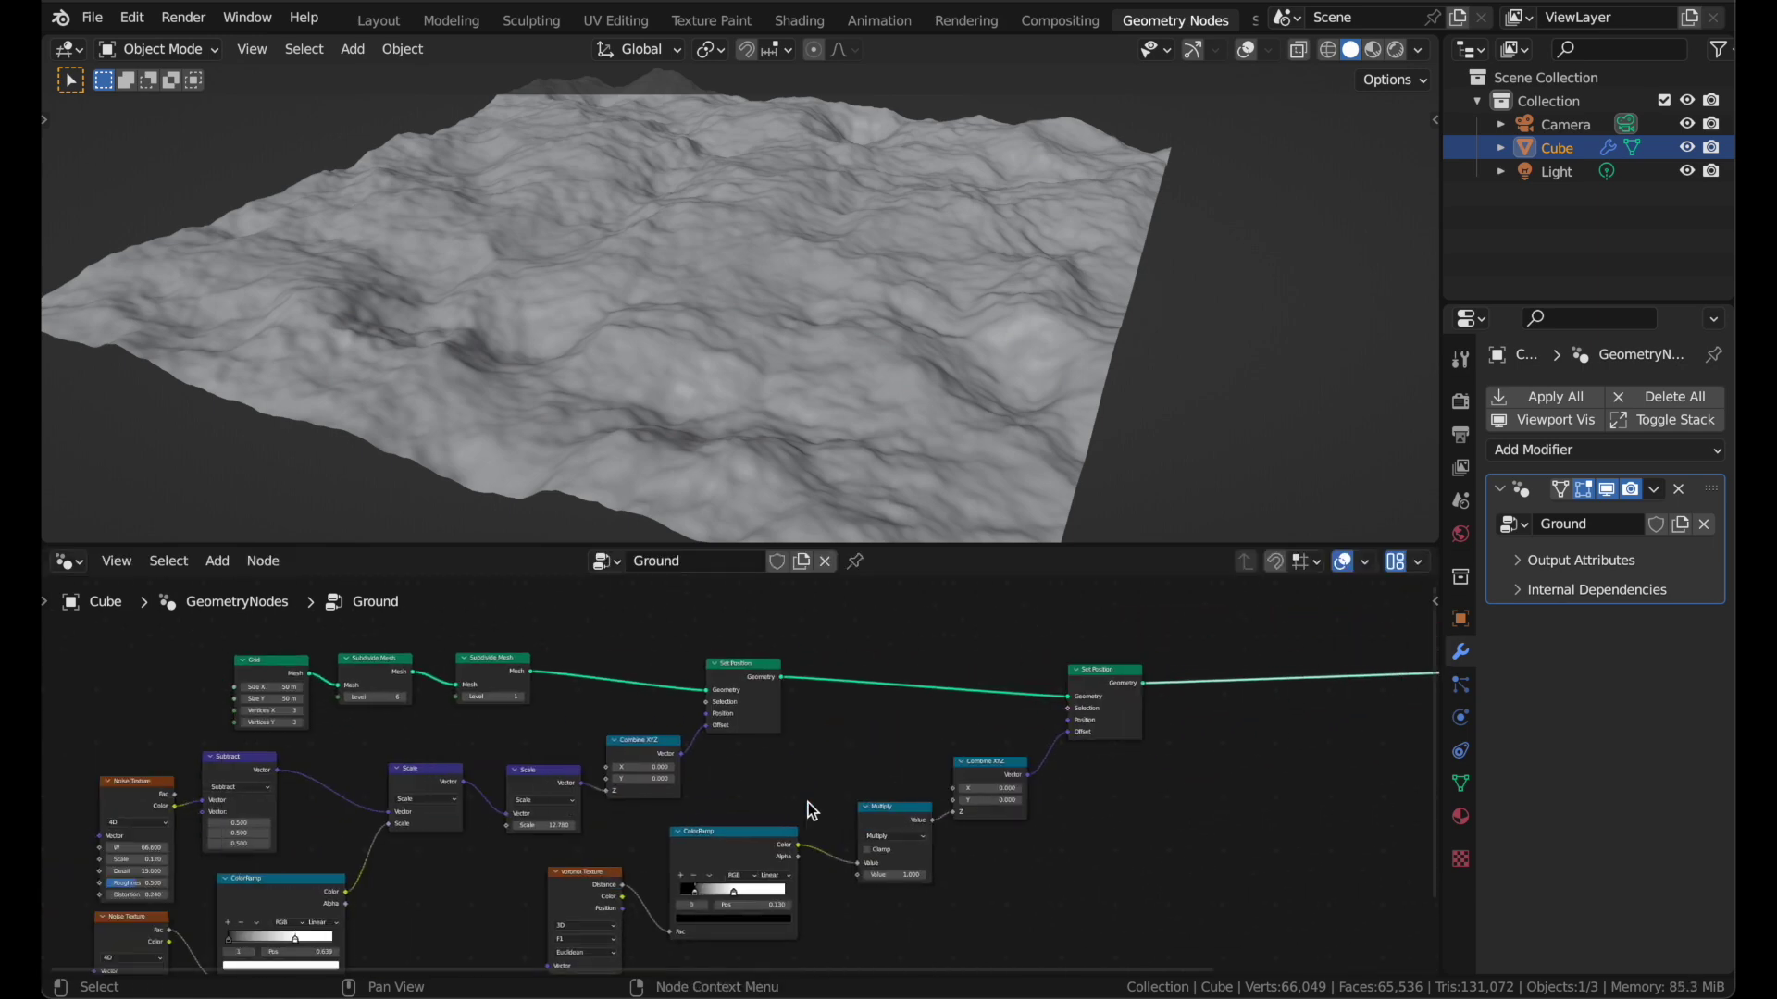
pyautogui.hscroll(-5, 808, 803)
pyautogui.press('c')
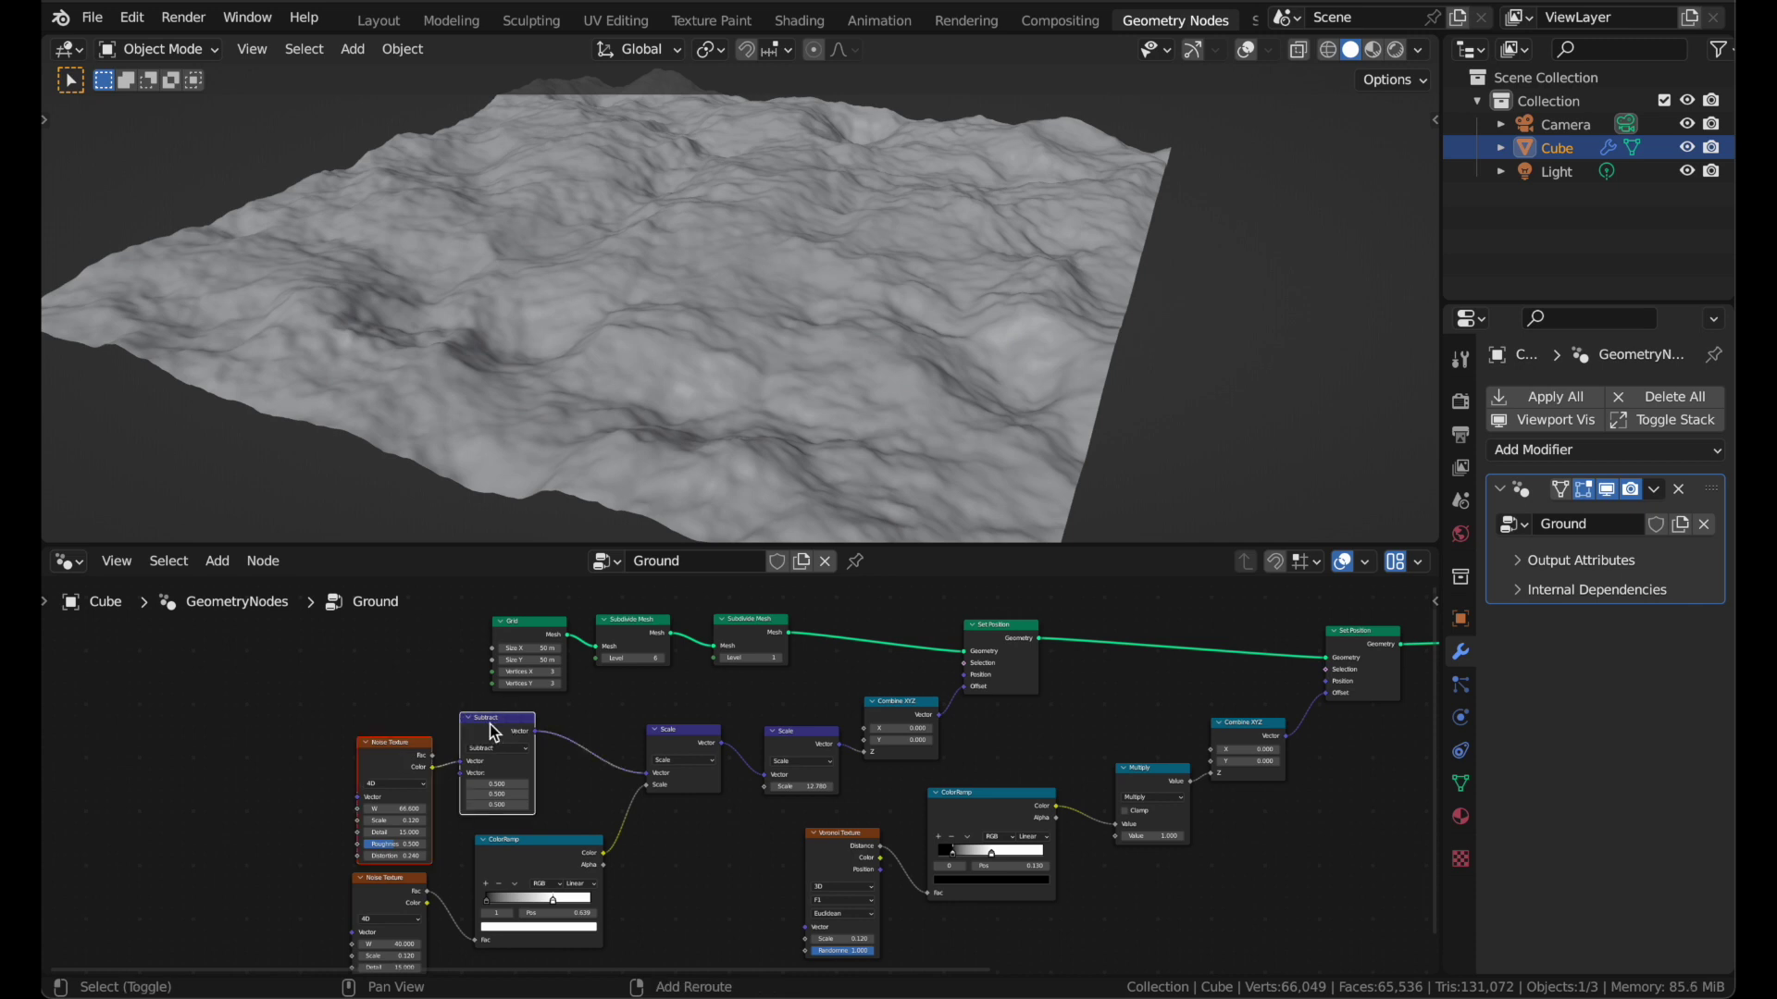
pyautogui.moveTo(491, 723); pyautogui.dragTo(679, 738)
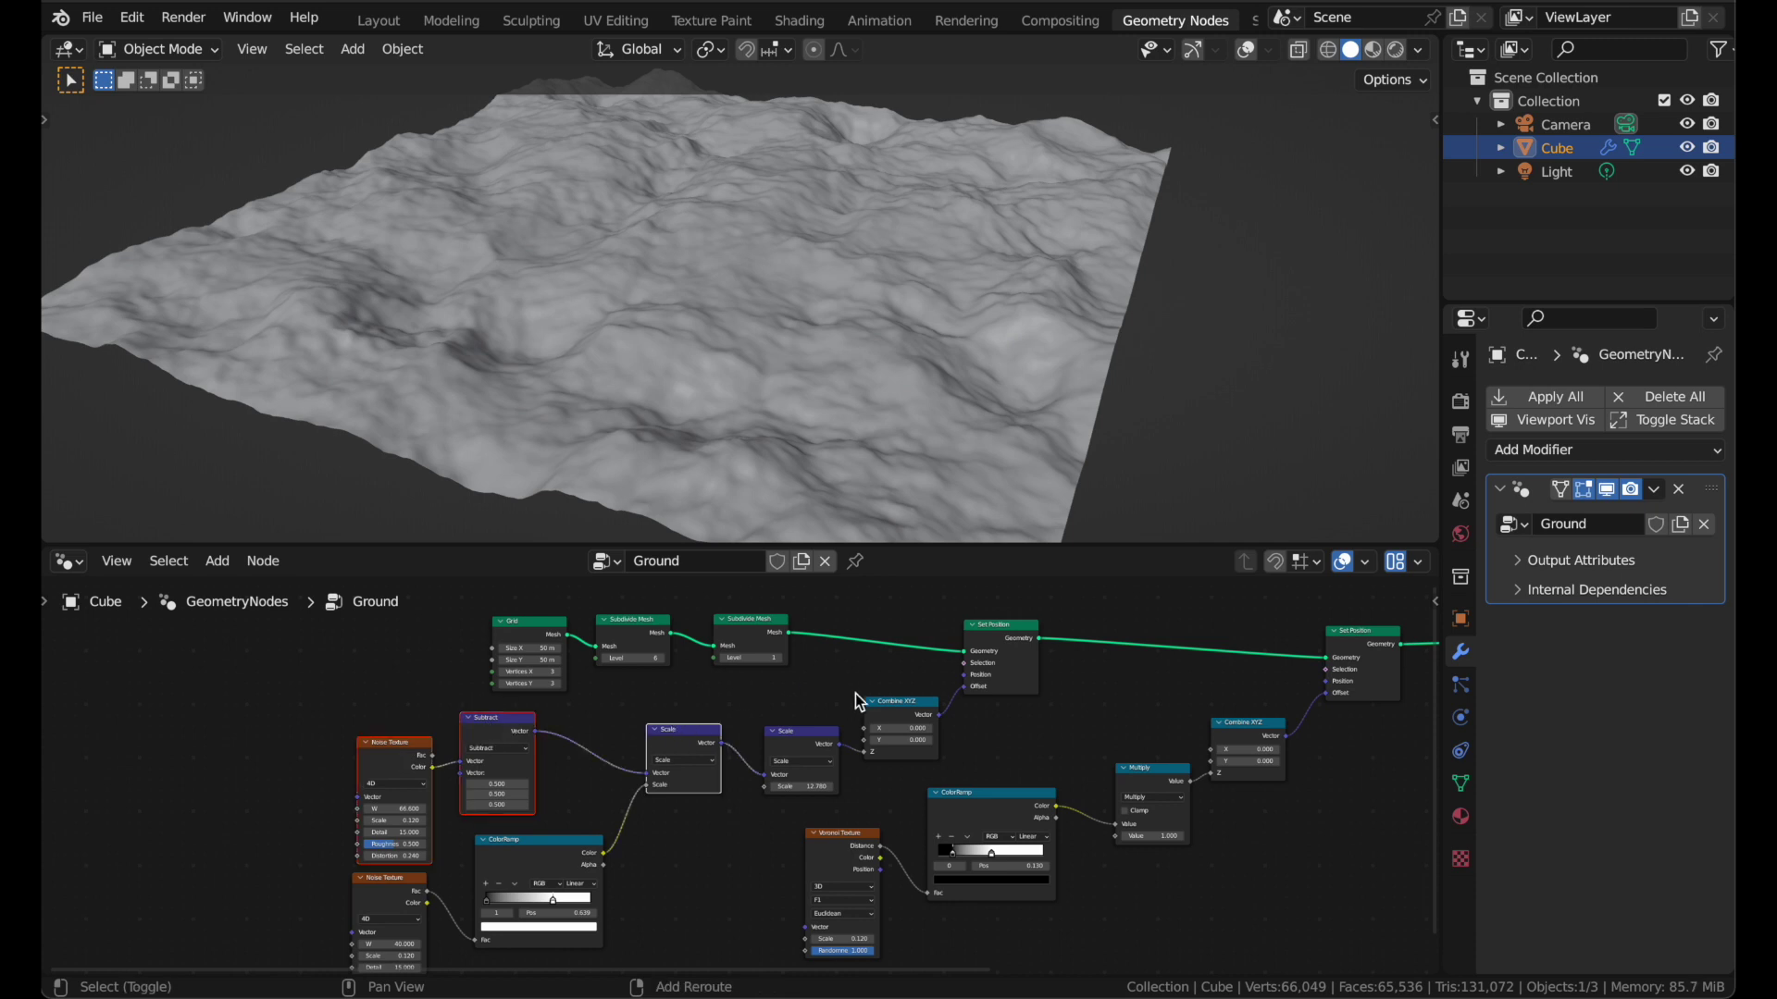
pyautogui.keyDown('shift'); pyautogui.click(788, 735); pyautogui.keyUp('shift')
pyautogui.keyDown('shift'); pyautogui.click(886, 712); pyautogui.keyUp('shift')
pyautogui.keyDown('shift'); pyautogui.click(1020, 677); pyautogui.keyUp('shift')
pyautogui.hscroll(12, 1015, 680)
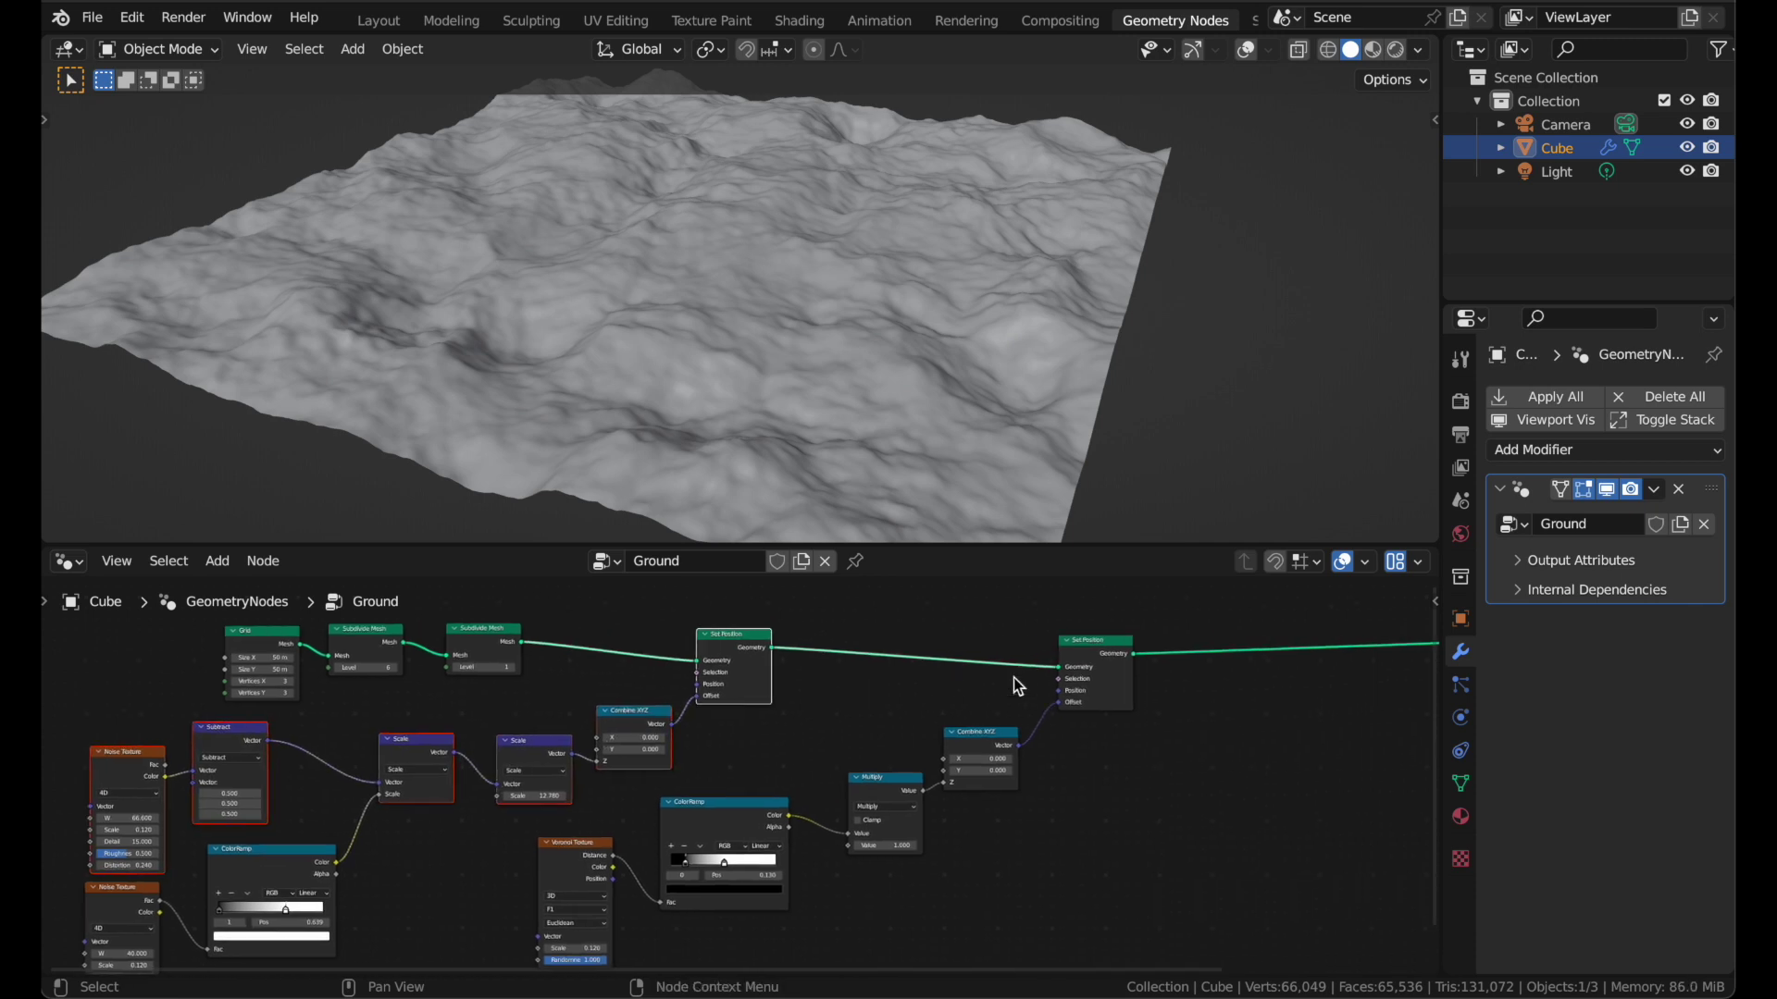
pyautogui.hotkey('shift', 'd')
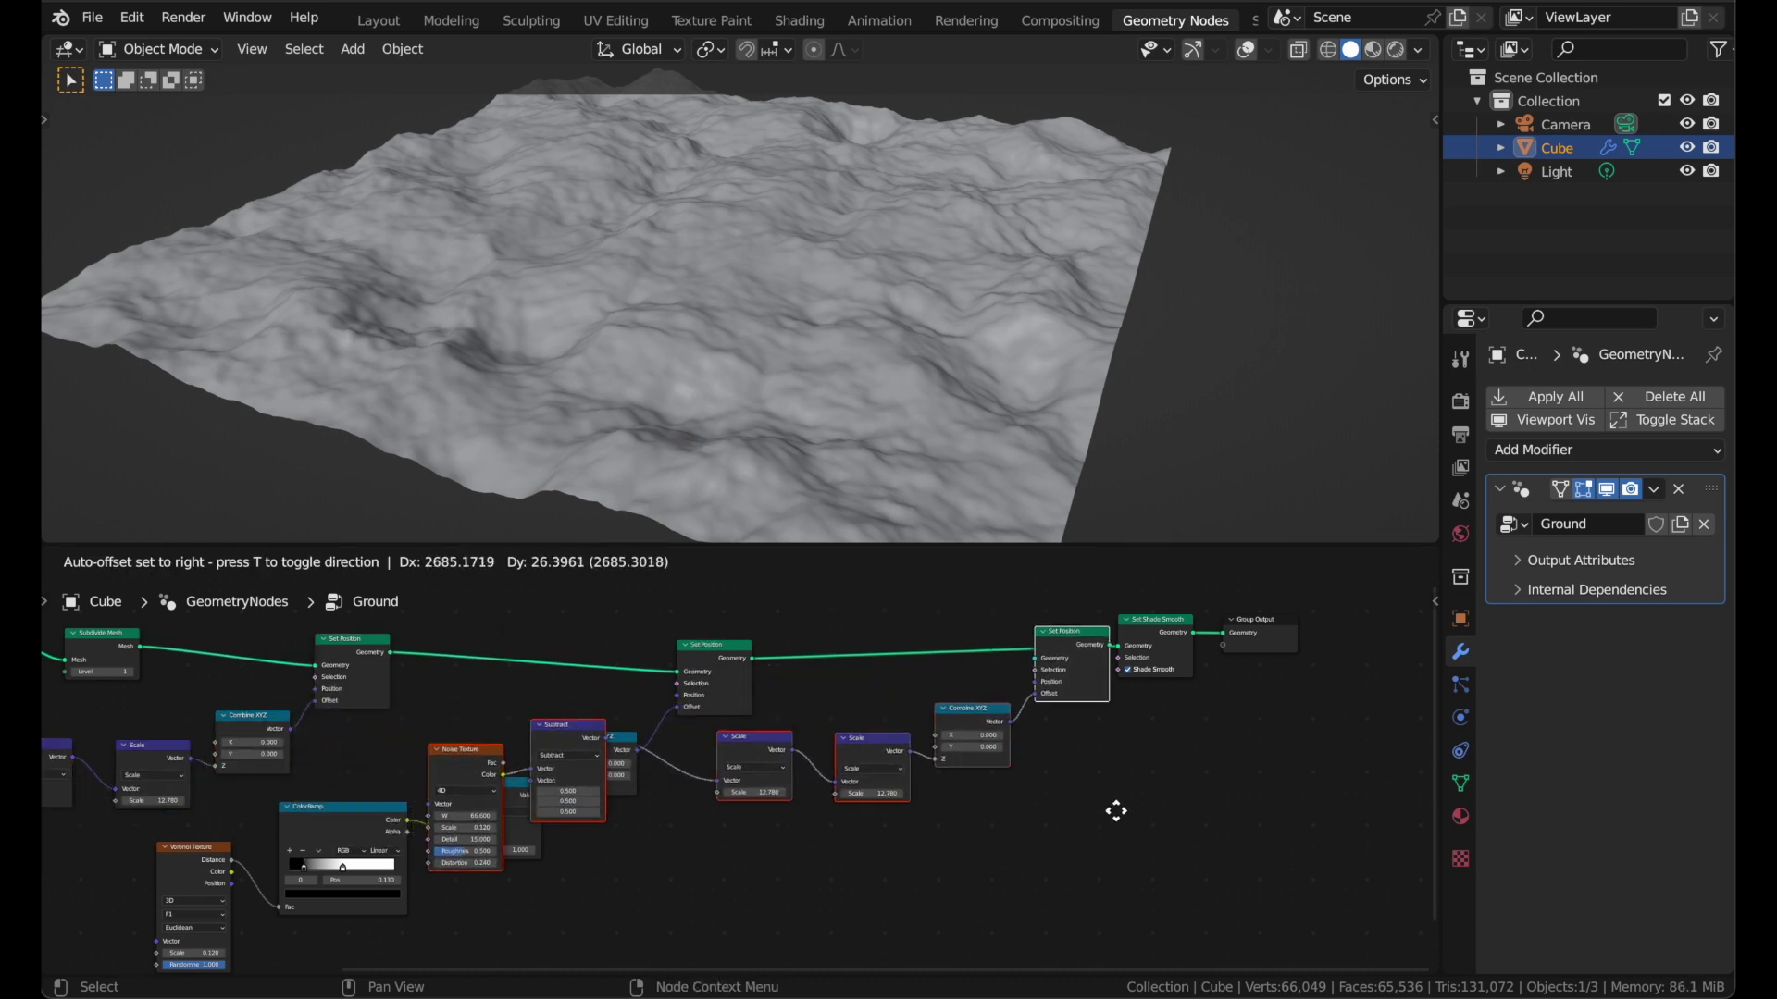
pyautogui.click(1334, 902)
pyautogui.hscroll(6, 1334, 901)
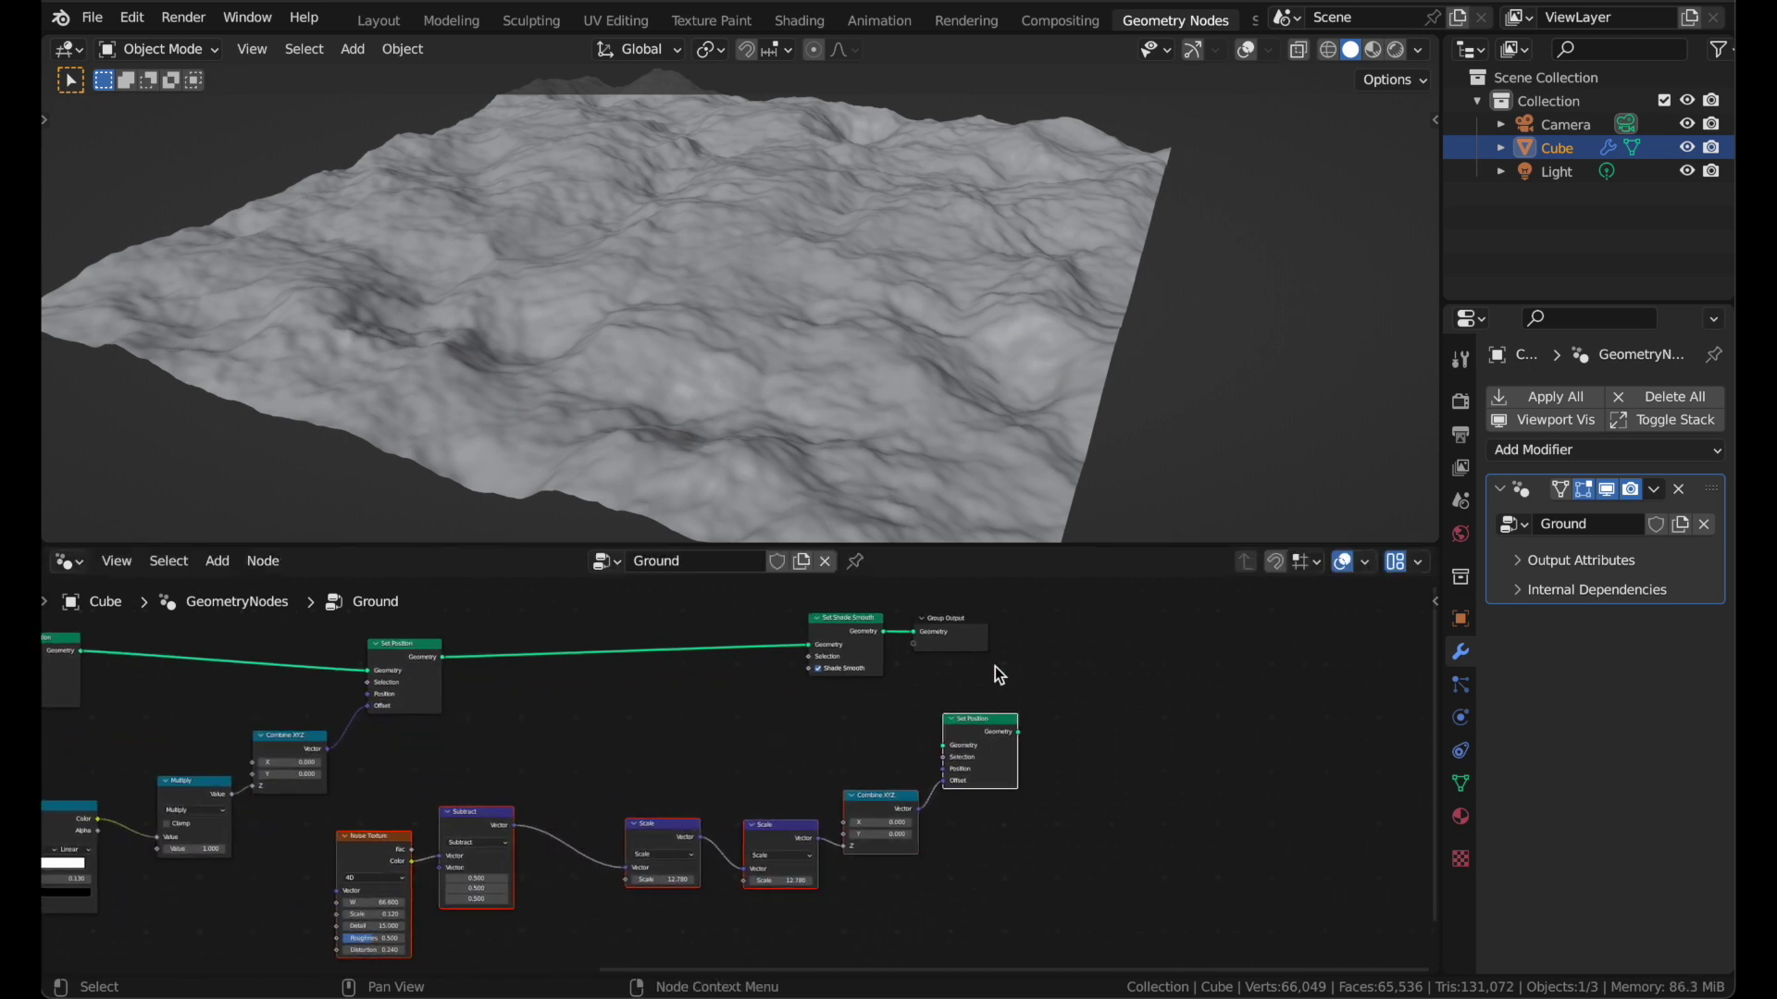
# - Shift Set Shade Smooth and Group Output farther along and insert the duplicated Set Position into the geometry link before them
pyautogui.moveTo(996, 667); pyautogui.dragTo(825, 641)
pyautogui.press('g')
pyautogui.click(1190, 642)
pyautogui.scroll(3, 1190, 641)
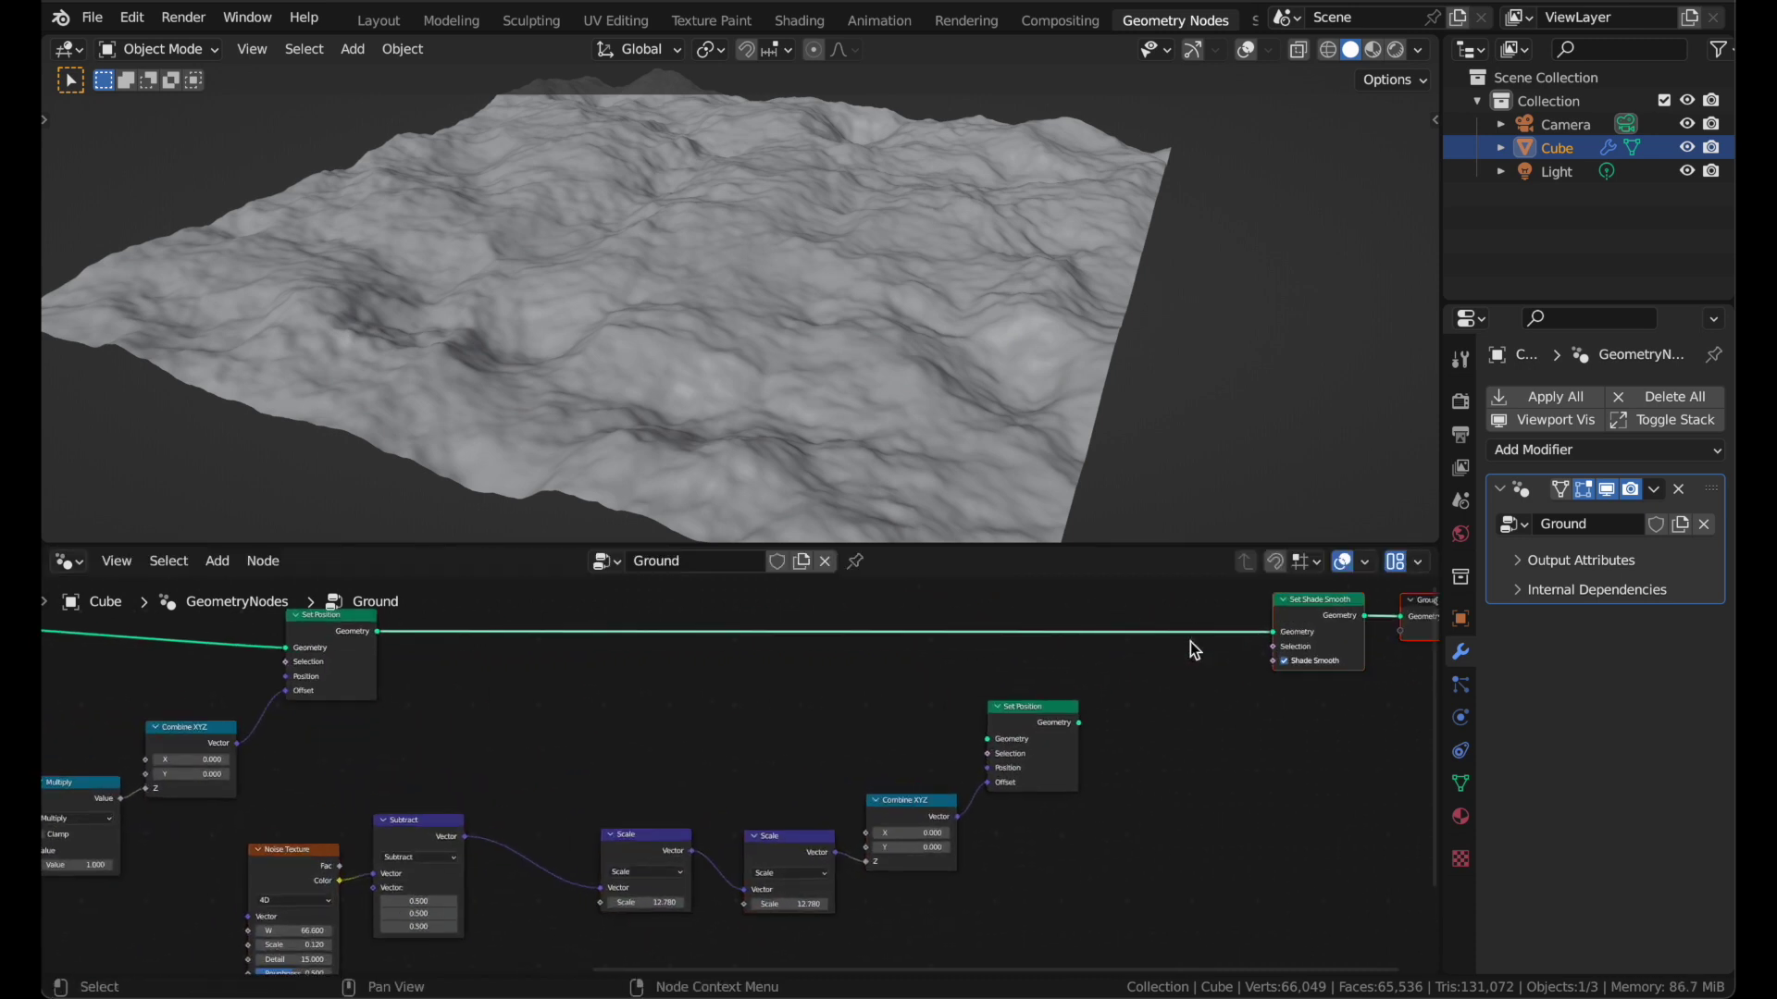
pyautogui.scroll(1, 1190, 641)
pyautogui.moveTo(371, 646); pyautogui.dragTo(1268, 645)
pyautogui.scroll(-2, 1267, 645)
pyautogui.scroll(3, 1268, 645)
pyautogui.hscroll(-3, 1267, 645)
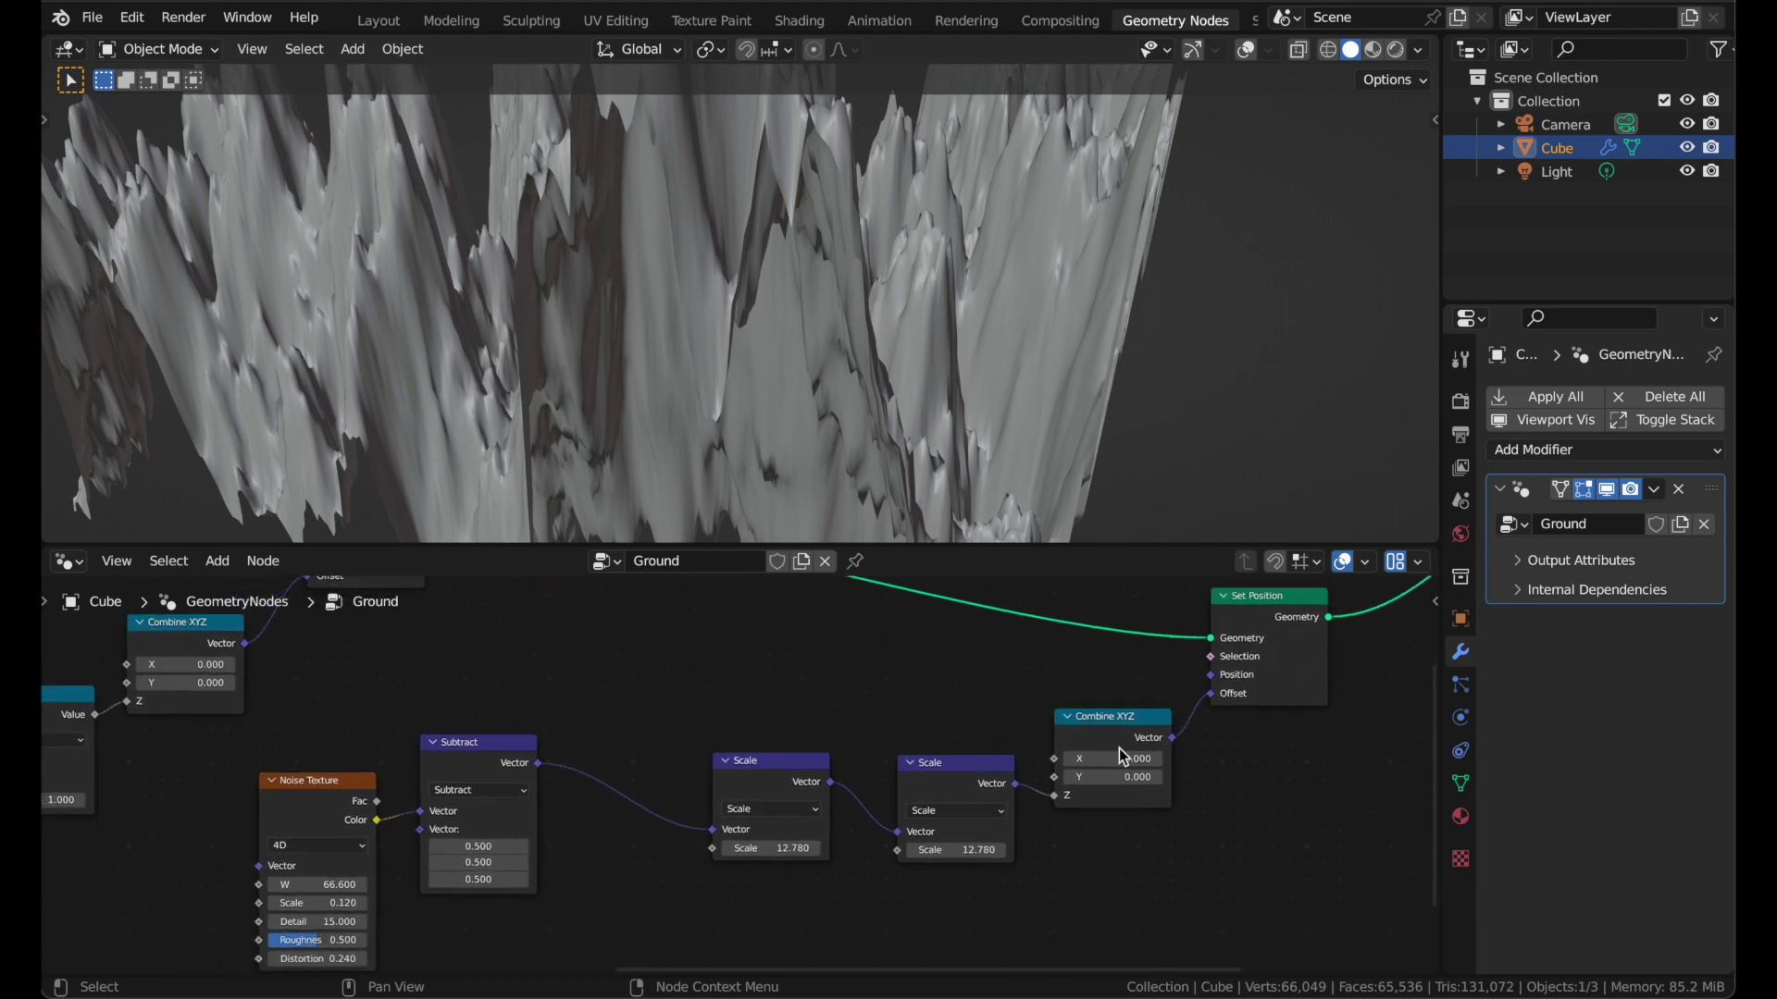
# - Dissolve the duplicated Scale node next to Combine XYZ, keeping the connection from the remaining Scale node
pyautogui.click(933, 768)
pyautogui.hotkey('ctrl', 'x')
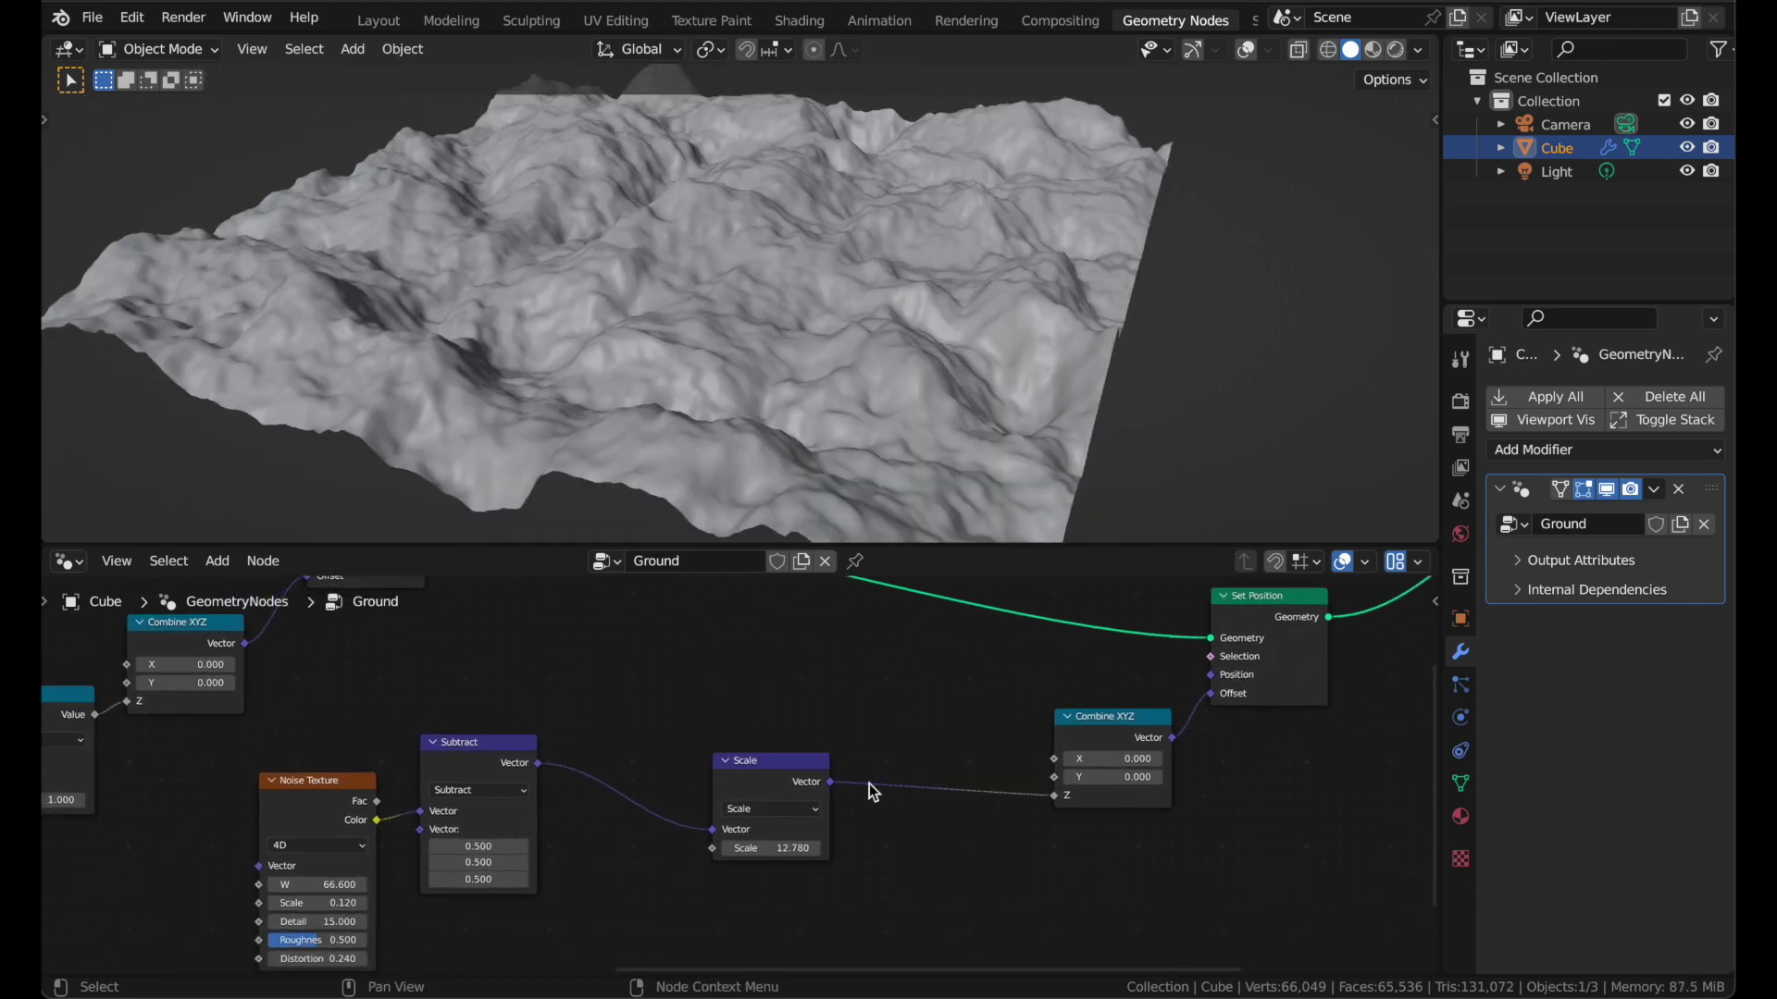
pyautogui.hotkey('ctrl', 'z')
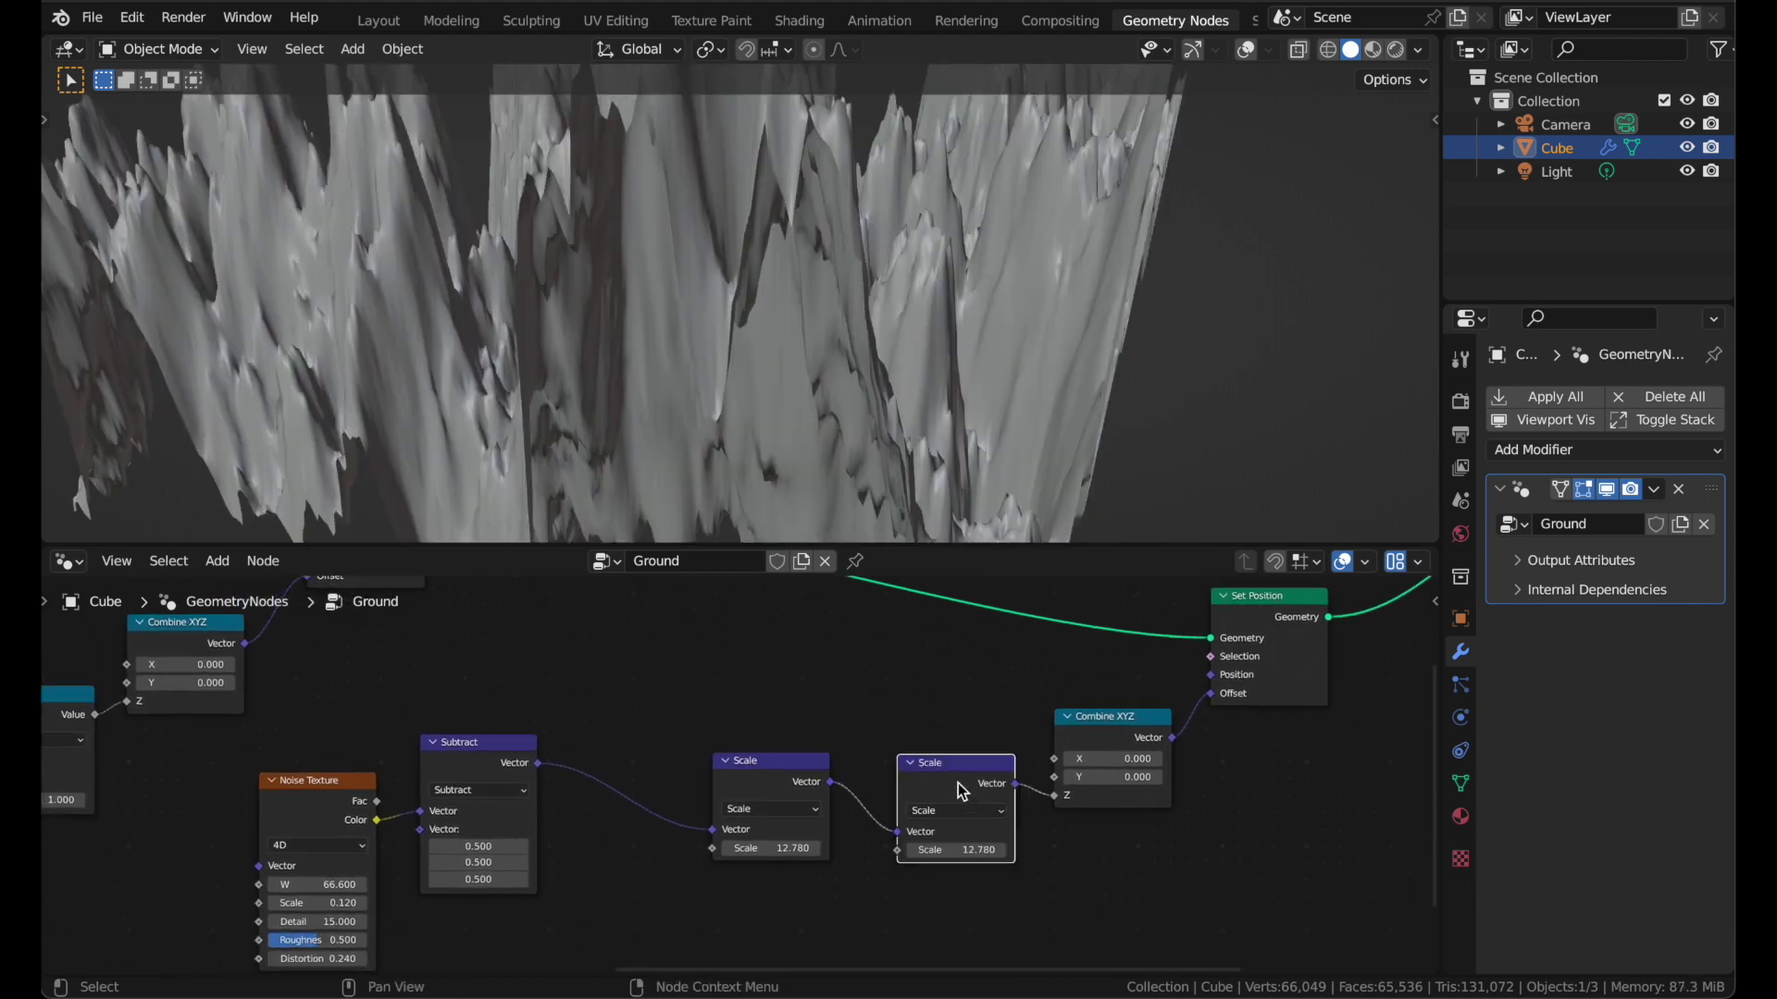
pyautogui.hotkey('ctrl', 'x')
# - Move the duplicated Scale, Subtract and Noise Texture nodes closer to their Combine XYZ node
pyautogui.click(776, 782)
pyautogui.moveTo(776, 784); pyautogui.dragTo(929, 752)
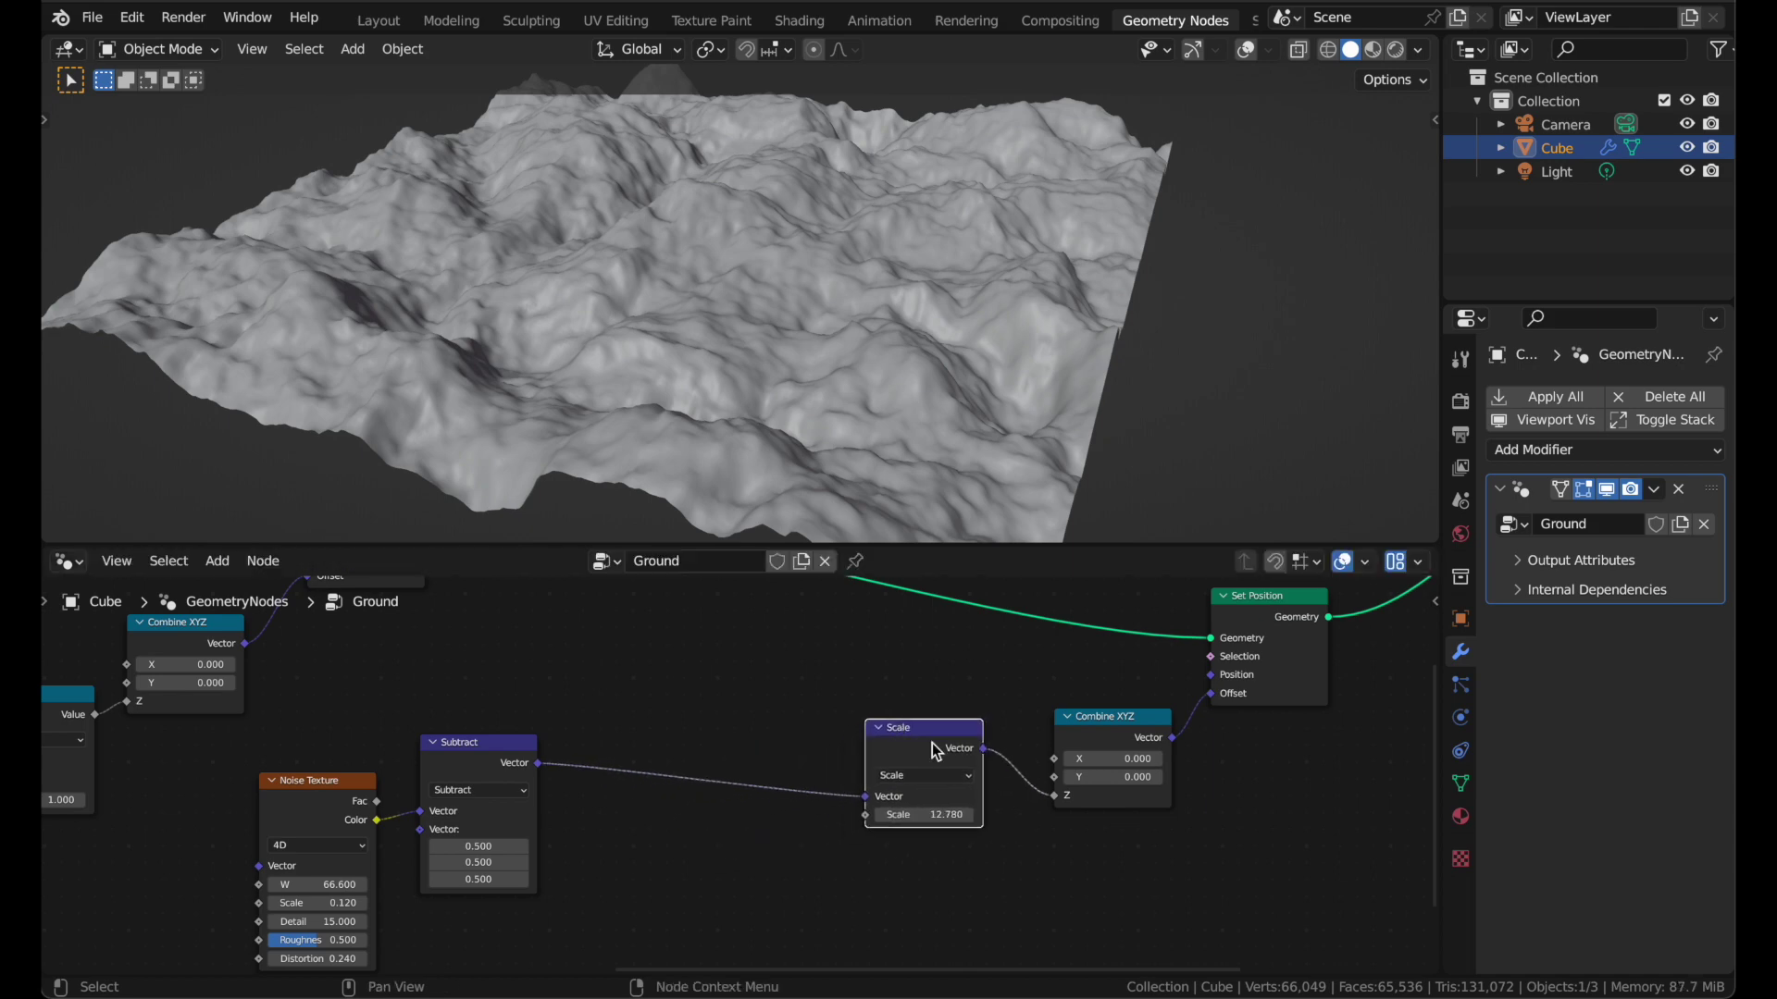
pyautogui.moveTo(496, 753); pyautogui.dragTo(783, 738)
pyautogui.moveTo(352, 786); pyautogui.dragTo(629, 745)
pyautogui.scroll(1, 630, 746)
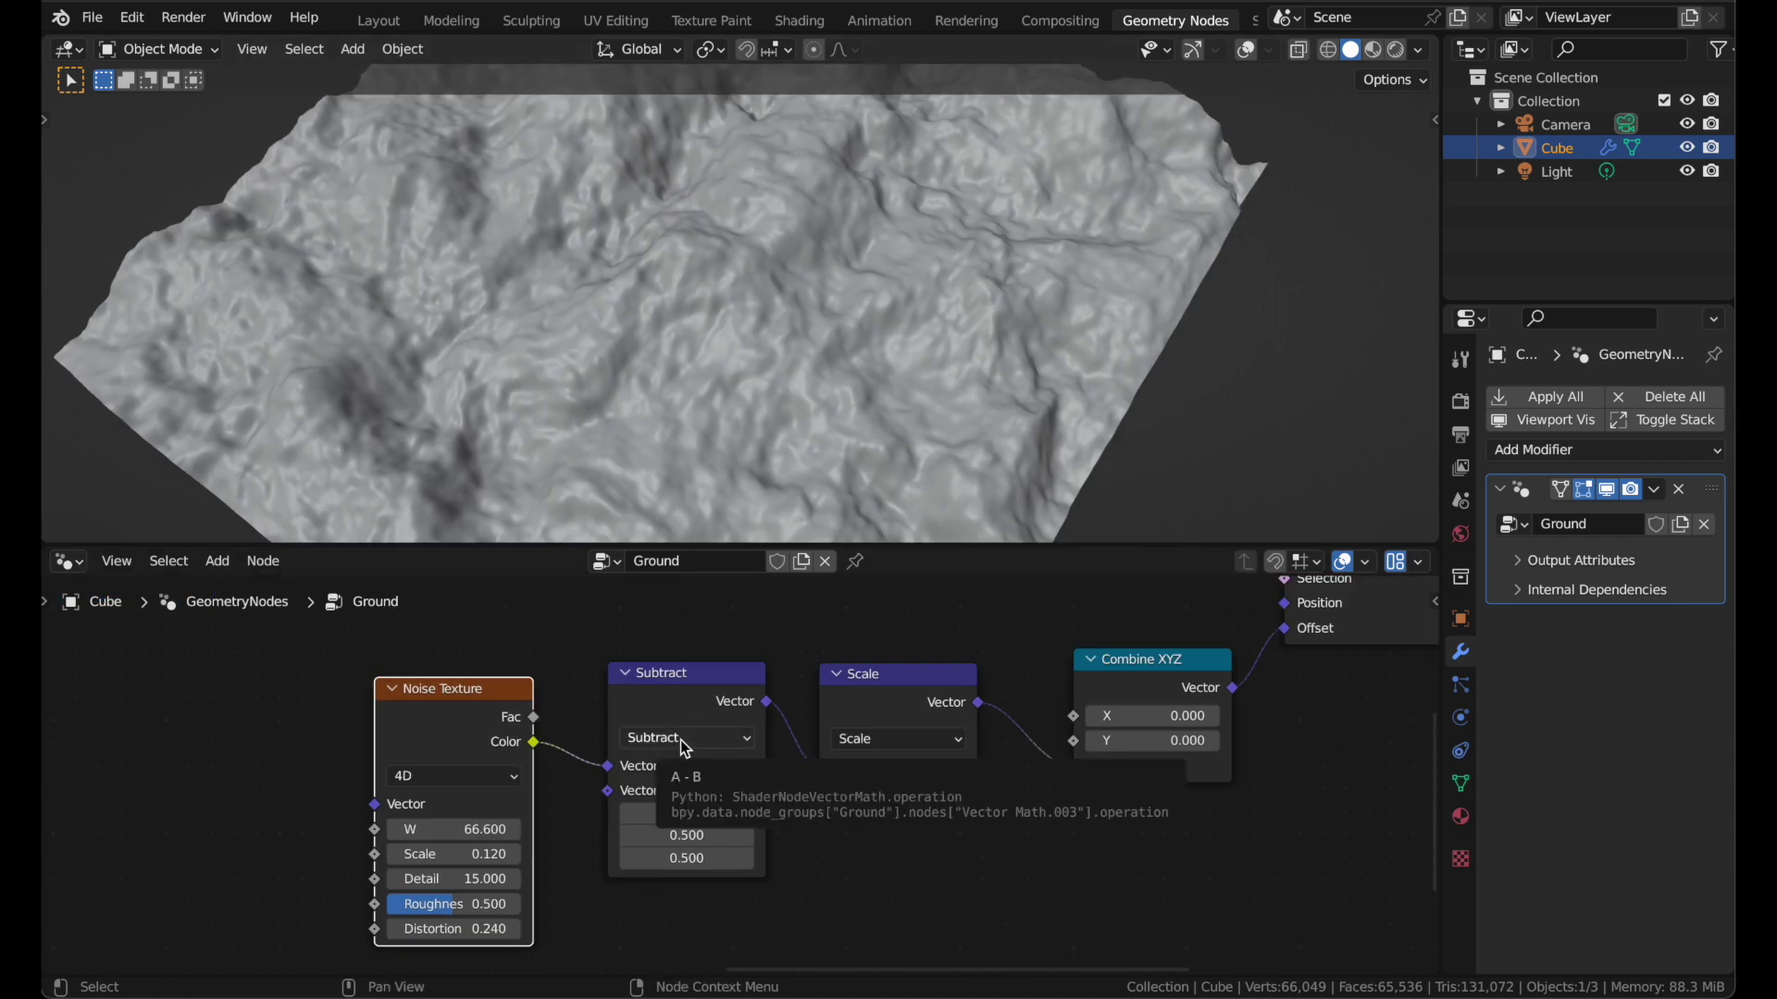
# - Set the duplicated Noise Texture's Distortion to 0 and its Scale to 1
pyautogui.click(462, 929)
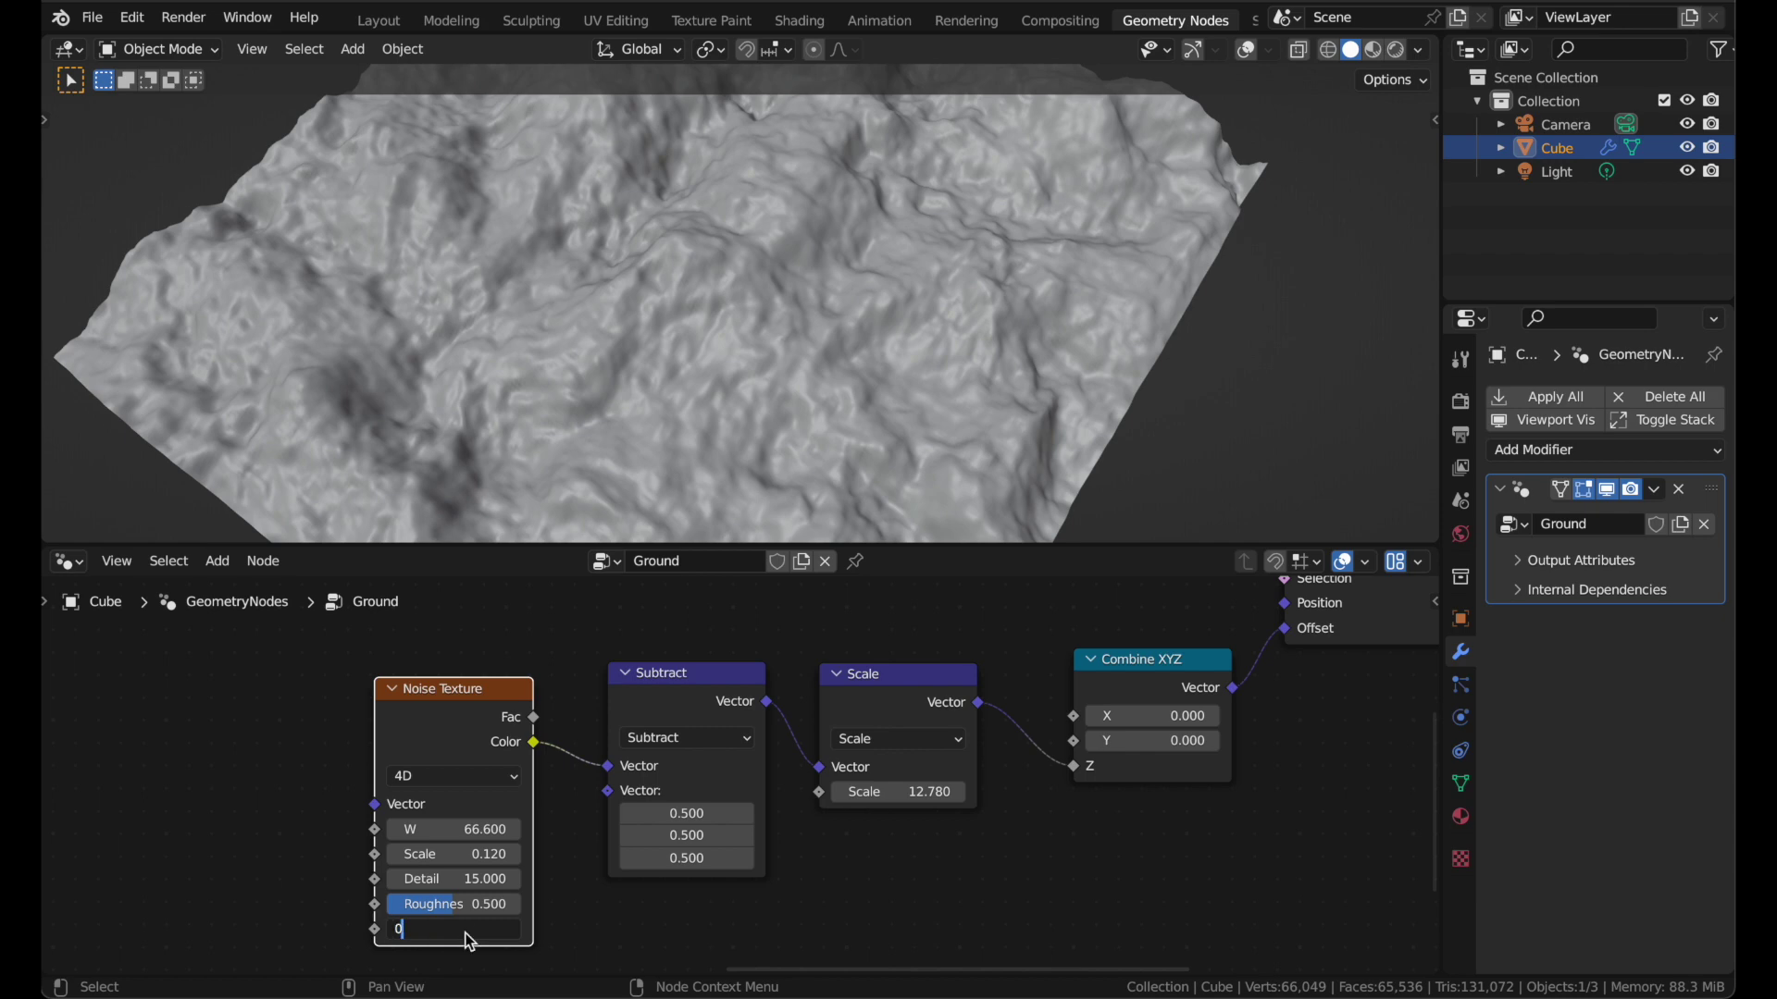
pyautogui.press('Return')
pyautogui.moveTo(481, 857); pyautogui.dragTo(537, 857)
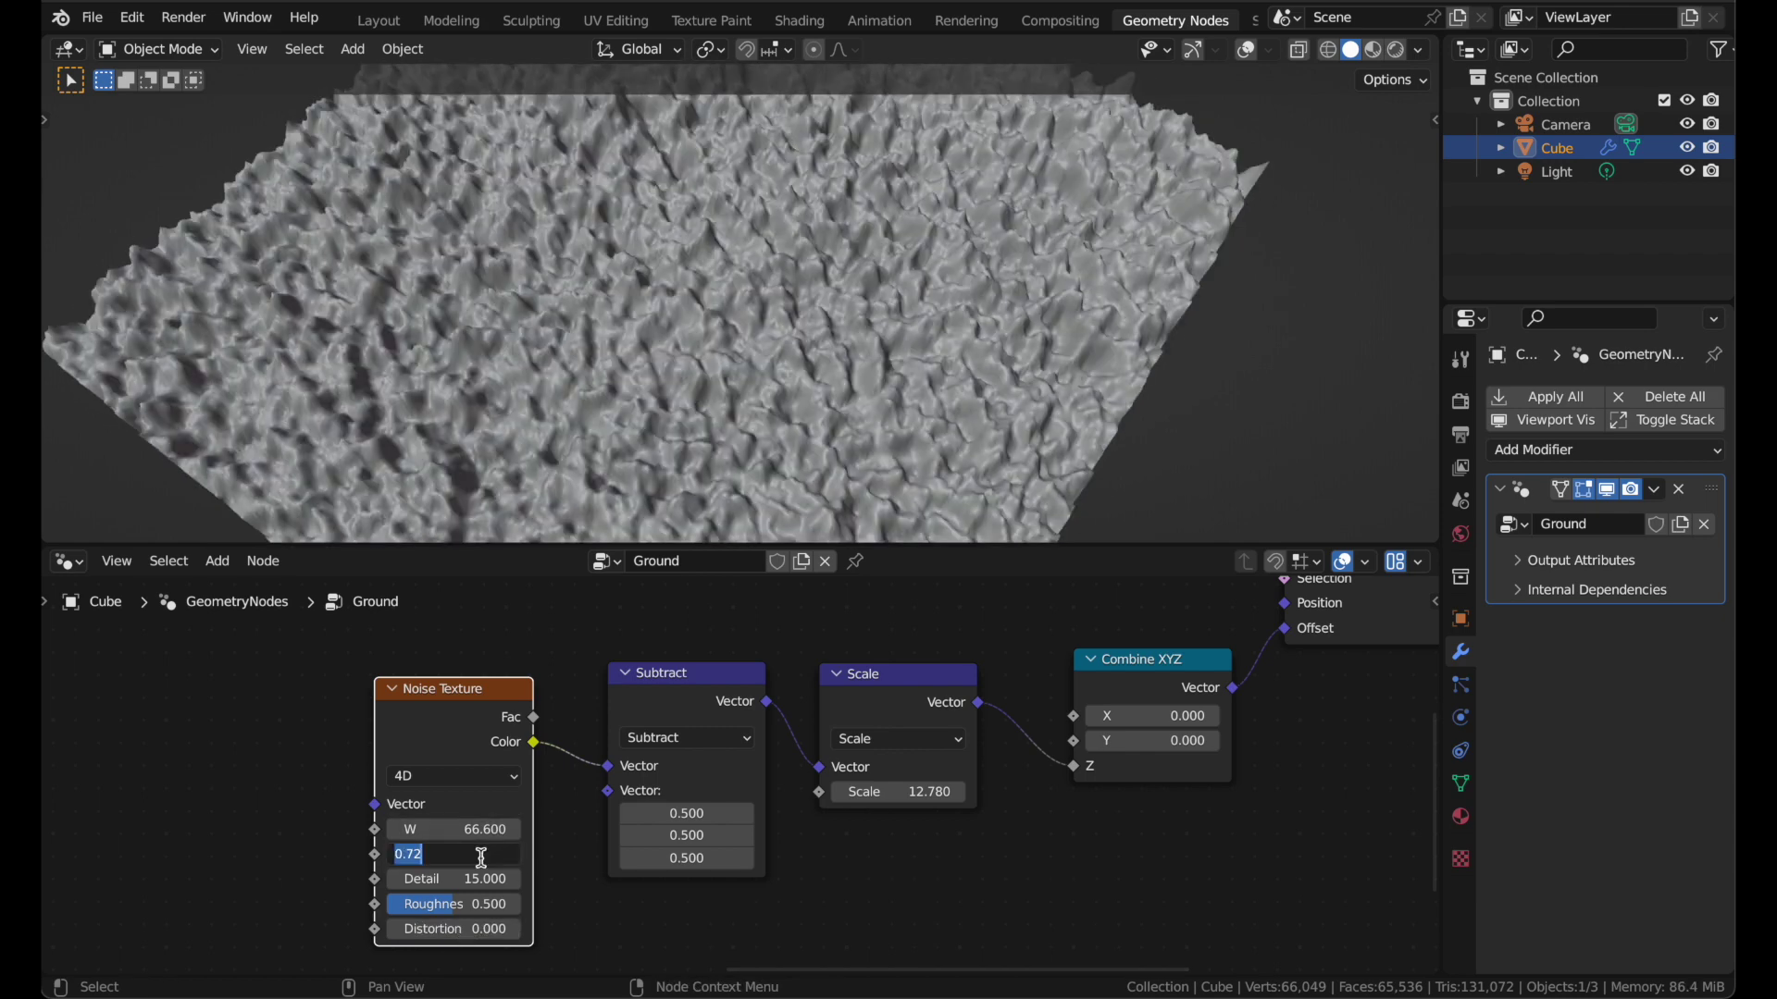
pyautogui.press('Return')
# - Set the duplicated Noise Texture's W to 158.000 and inspect the terrain up close
pyautogui.scroll(2, 480, 858)
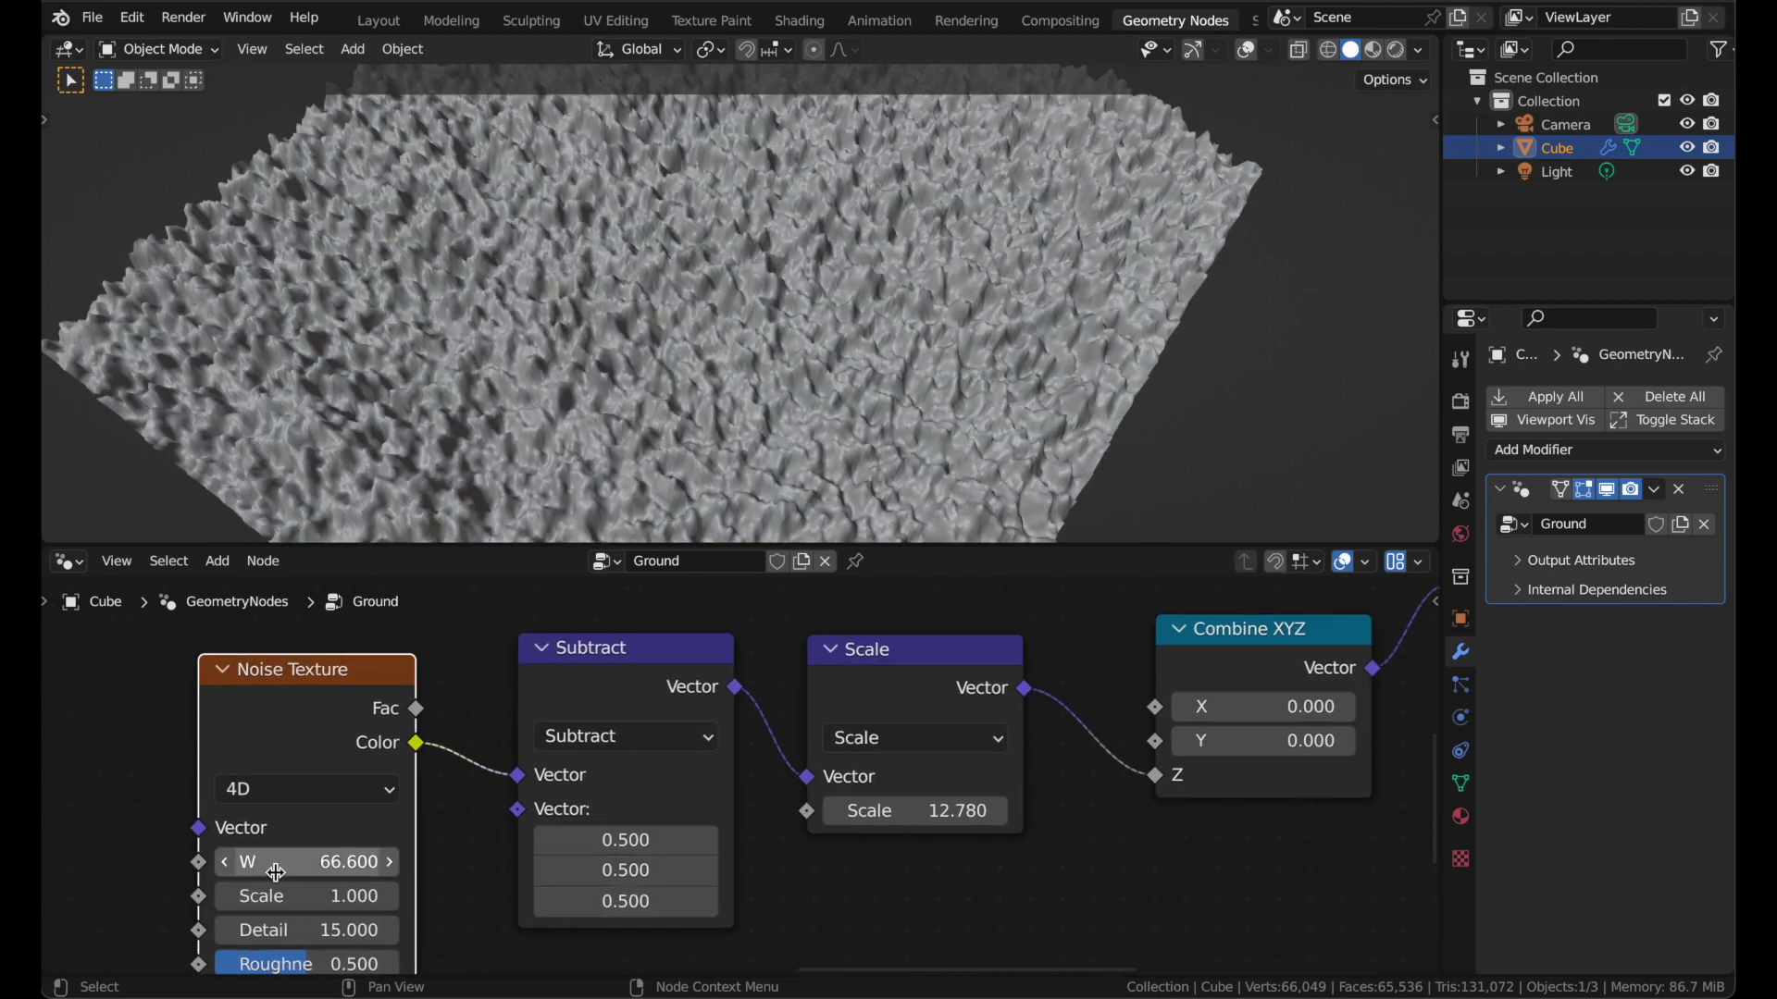
pyautogui.moveTo(276, 862); pyautogui.dragTo(351, 863)
pyautogui.scroll(-2, 275, 873)
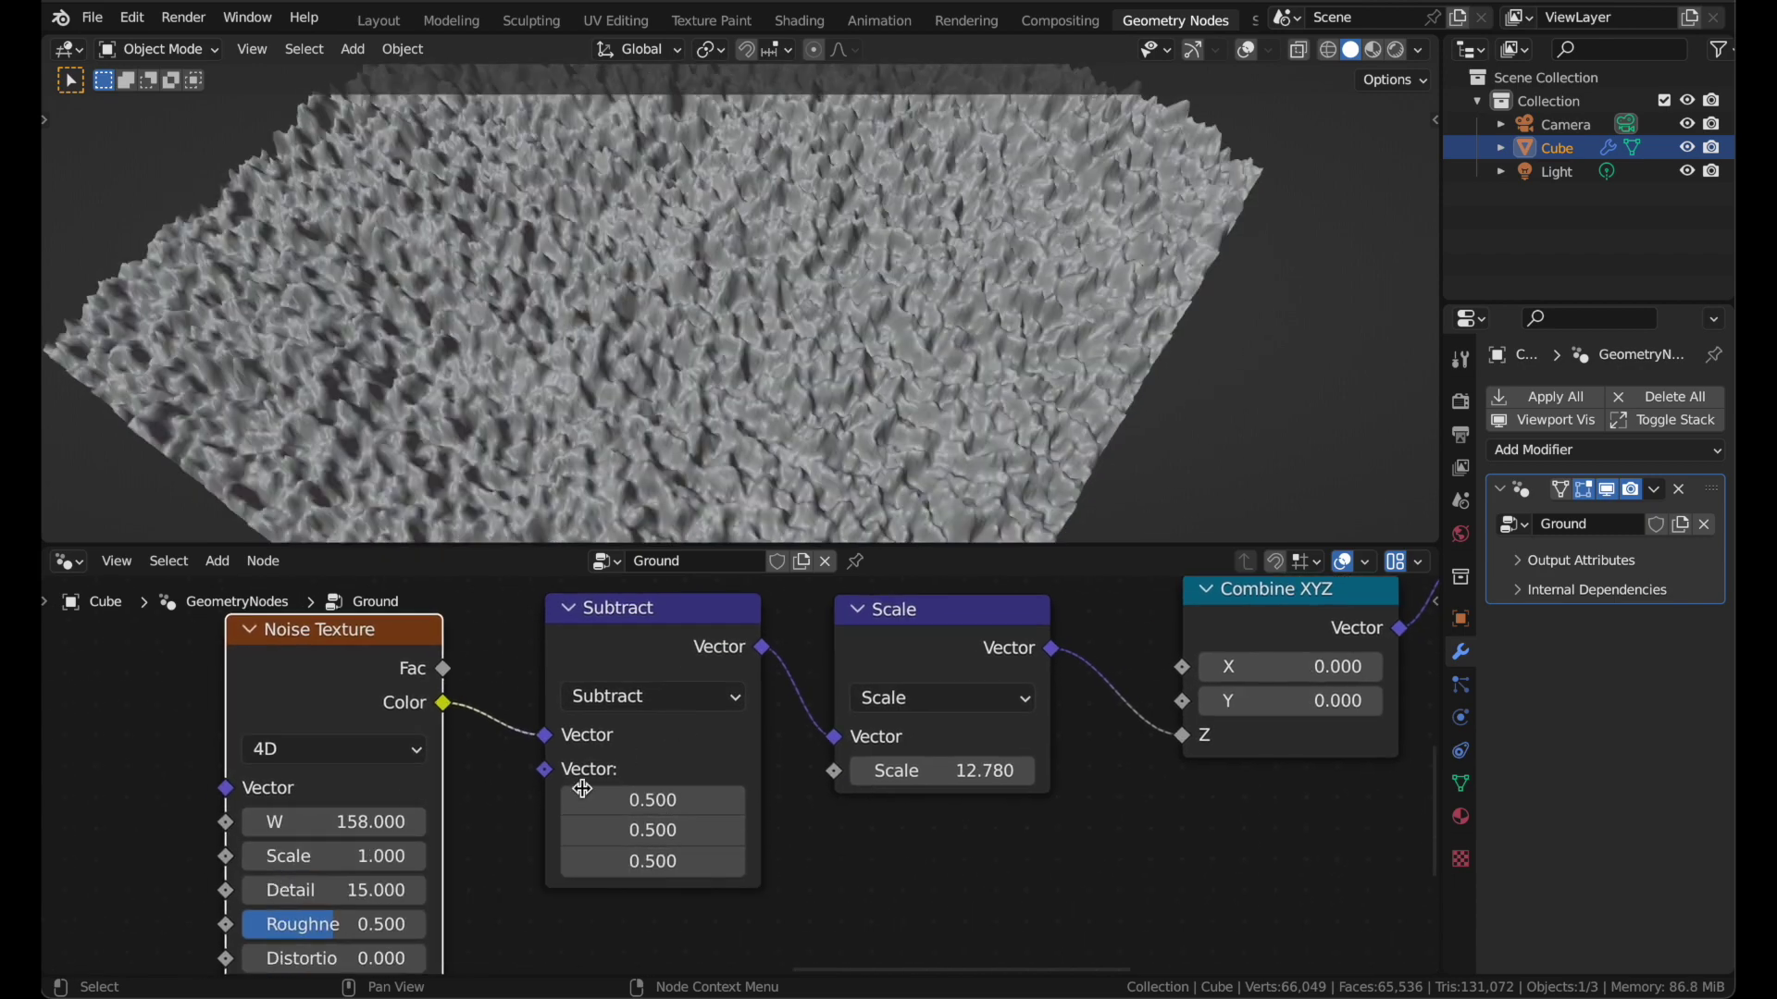
pyautogui.scroll(1, 579, 785)
pyautogui.hscroll(5, 773, 423)
pyautogui.scroll(-1, 772, 422)
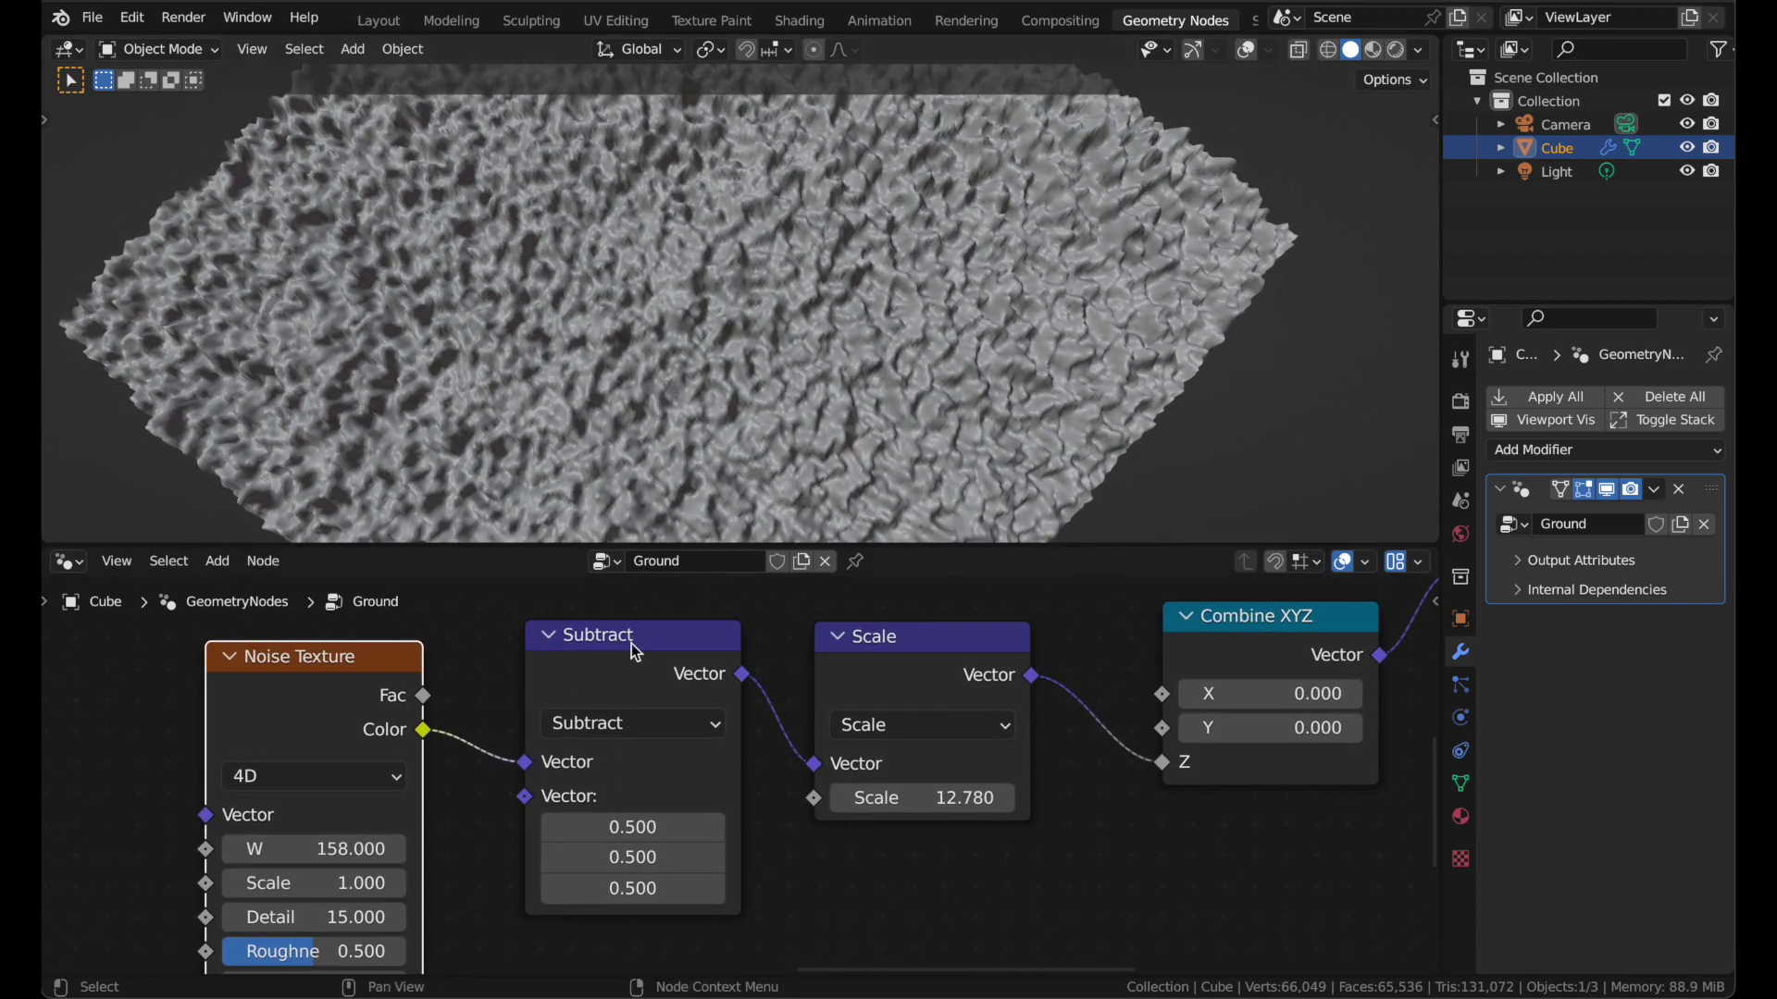
pyautogui.scroll(8, 786, 370)
pyautogui.scroll(-3, 914, 319)
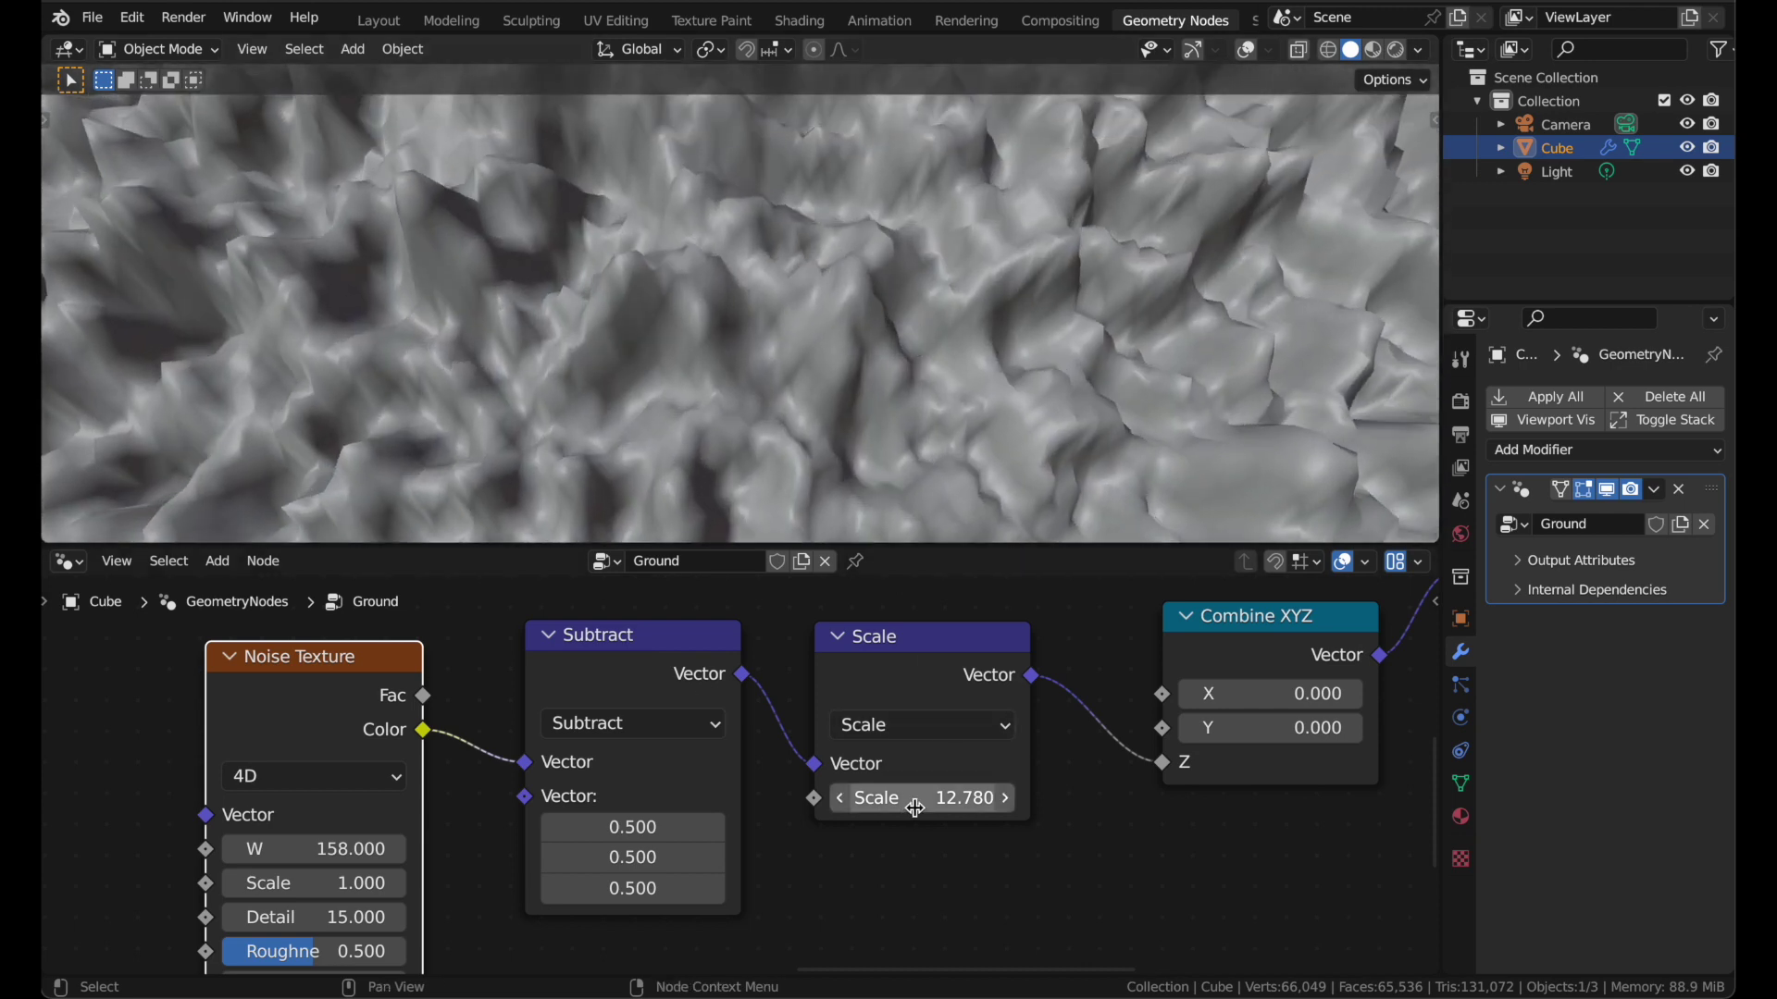
# - Set the Scale node feeding the second Combine XYZ to 0.1 and inspect the whole terrain
pyautogui.moveTo(914, 801); pyautogui.dragTo(860, 801)
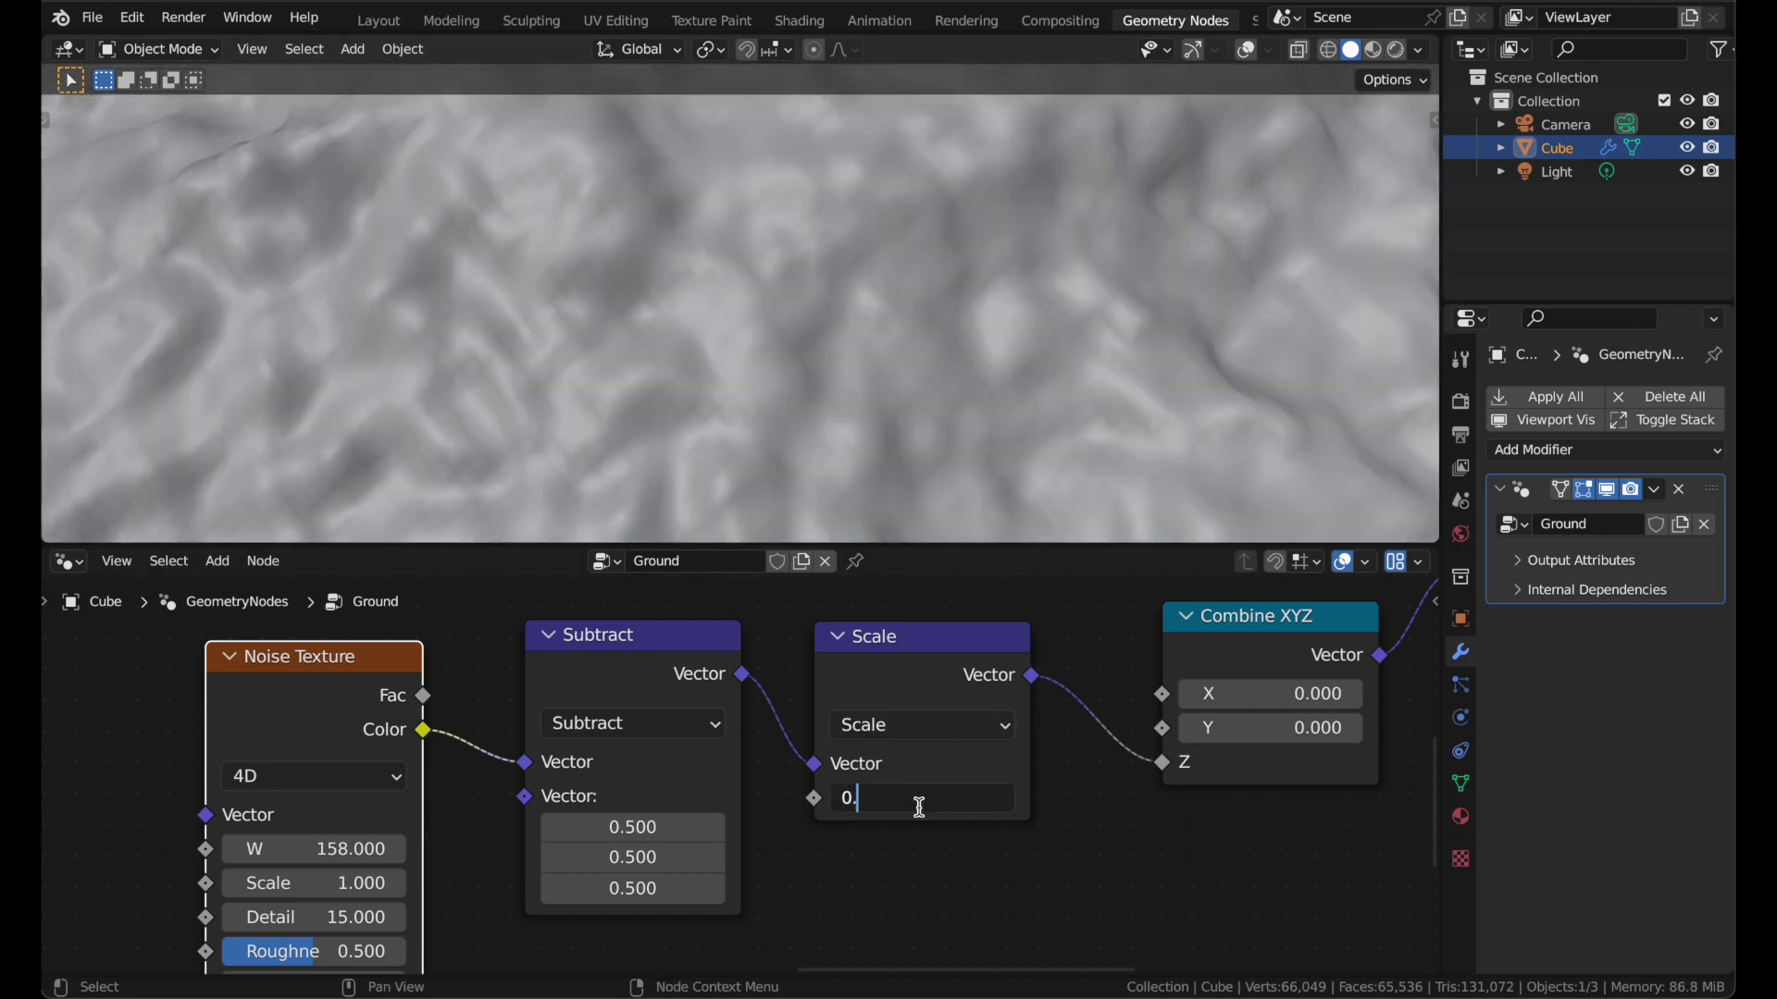
pyautogui.write('1')
pyautogui.press('Return')
pyautogui.scroll(-3, 890, 309)
pyautogui.moveTo(888, 310); pyautogui.dragTo(938, 259, button='middle')
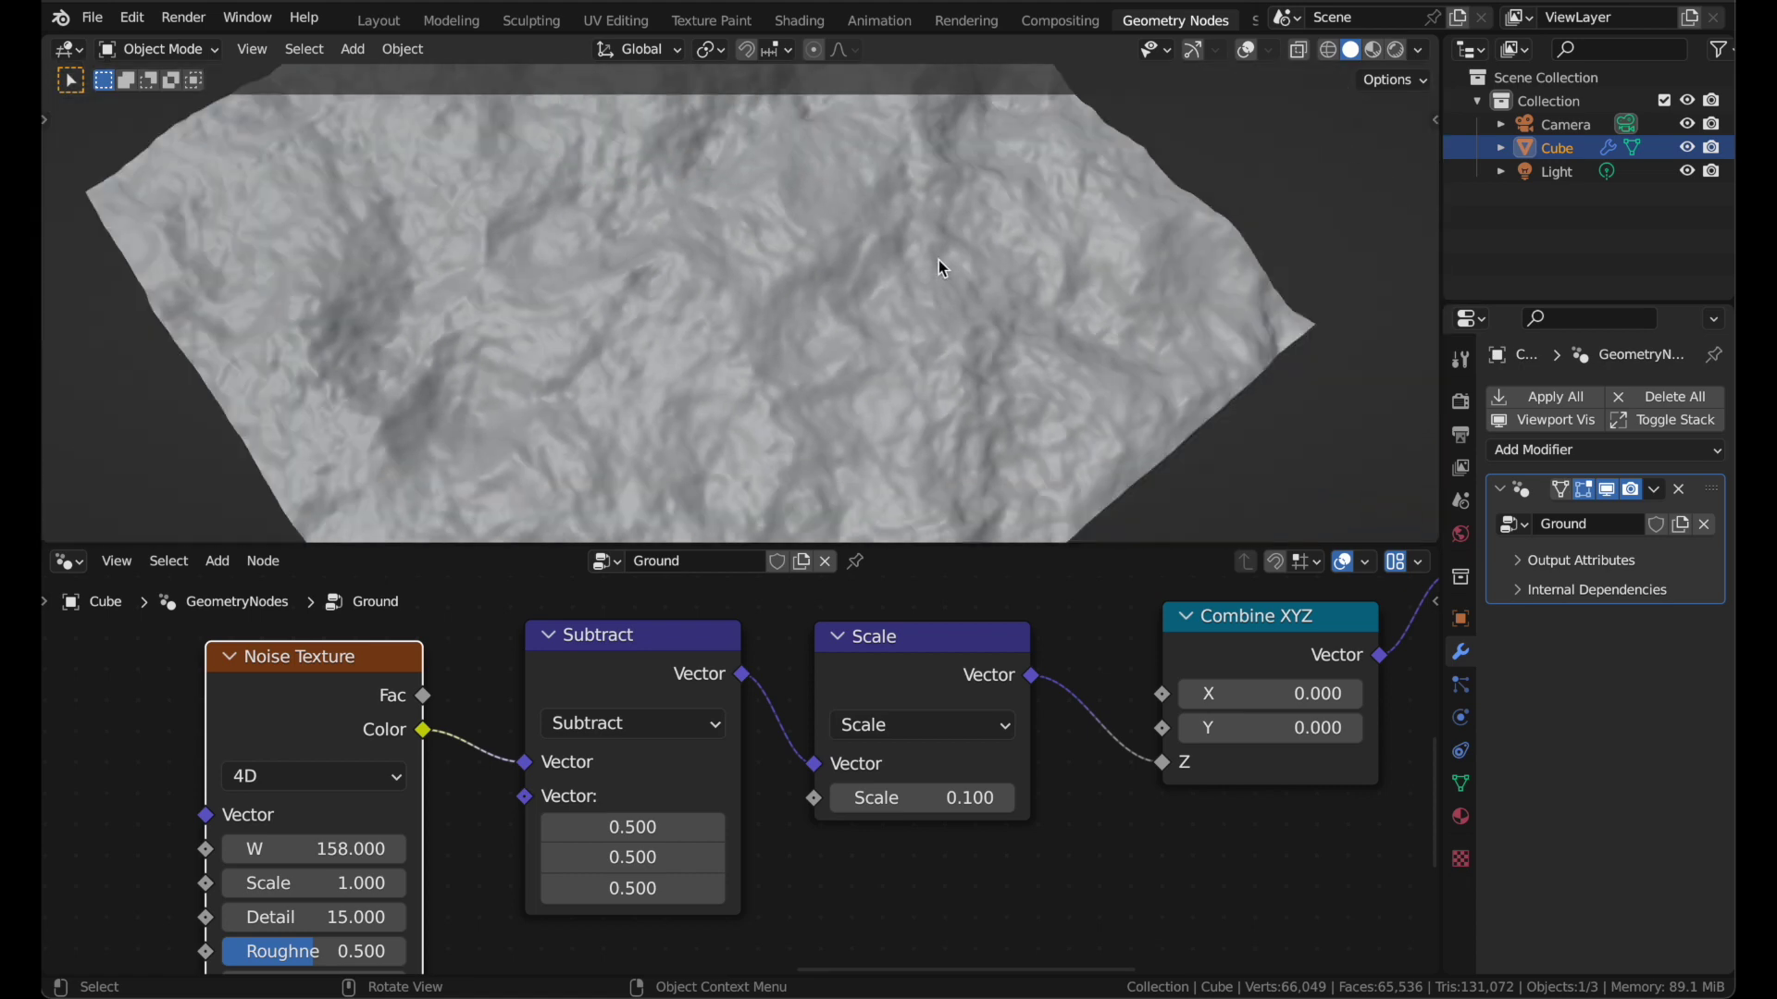
pyautogui.scroll(-2, 938, 259)
pyautogui.scroll(1, 853, 730)
# - Mute and unmute the last Set Position node to compare the terrain with and without the fine displacement
pyautogui.moveTo(853, 729); pyautogui.dragTo(222, 967, button='middle')
pyautogui.moveTo(974, 744); pyautogui.dragTo(902, 664, button='middle')
pyautogui.click(898, 666)
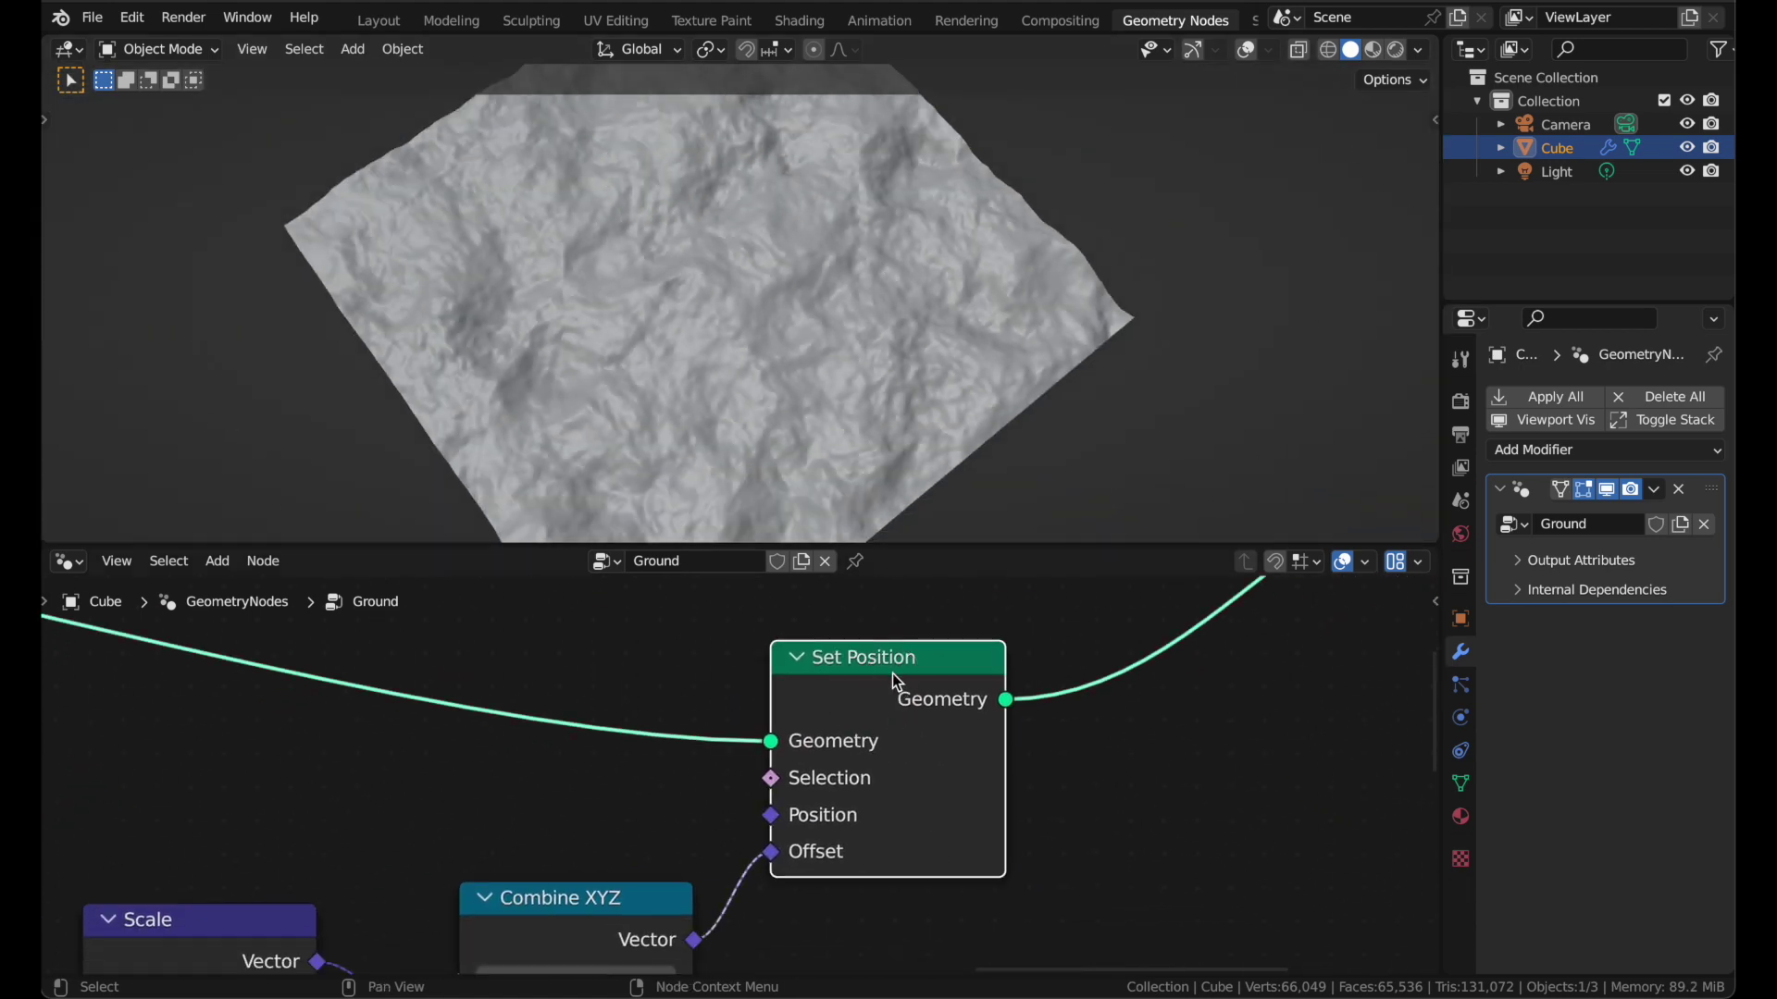
pyautogui.scroll(6, 767, 276)
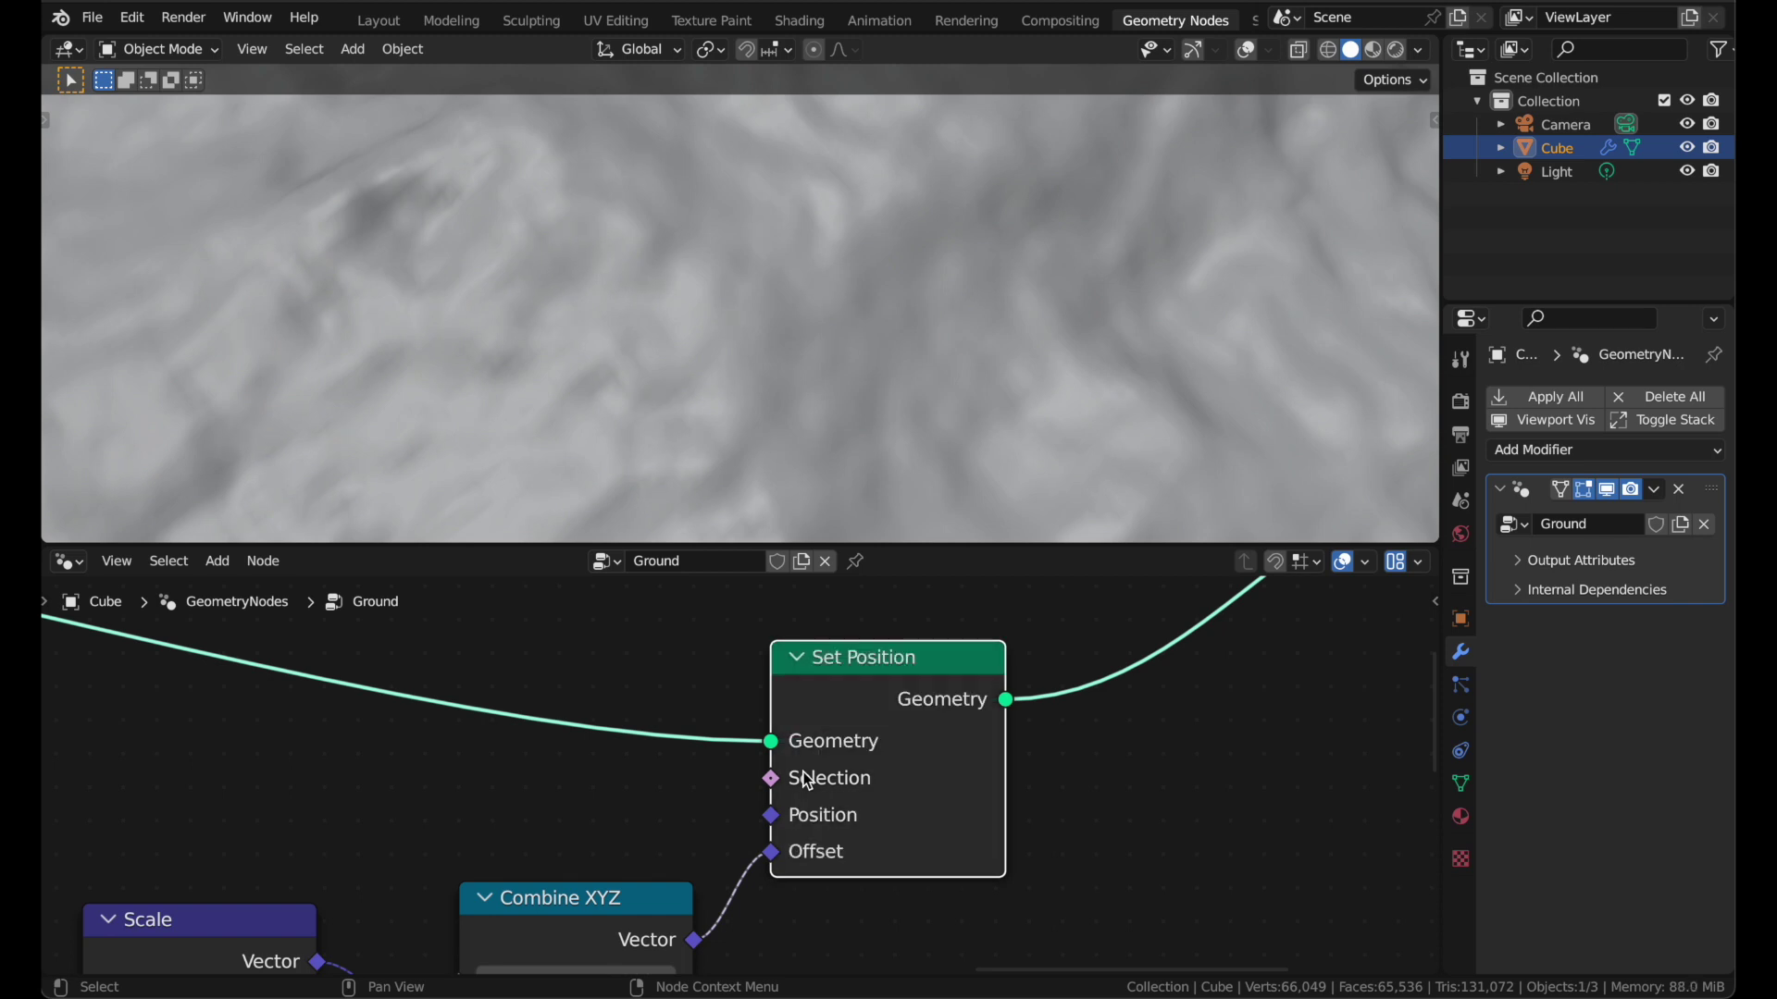
pyautogui.scroll(-3, 805, 777)
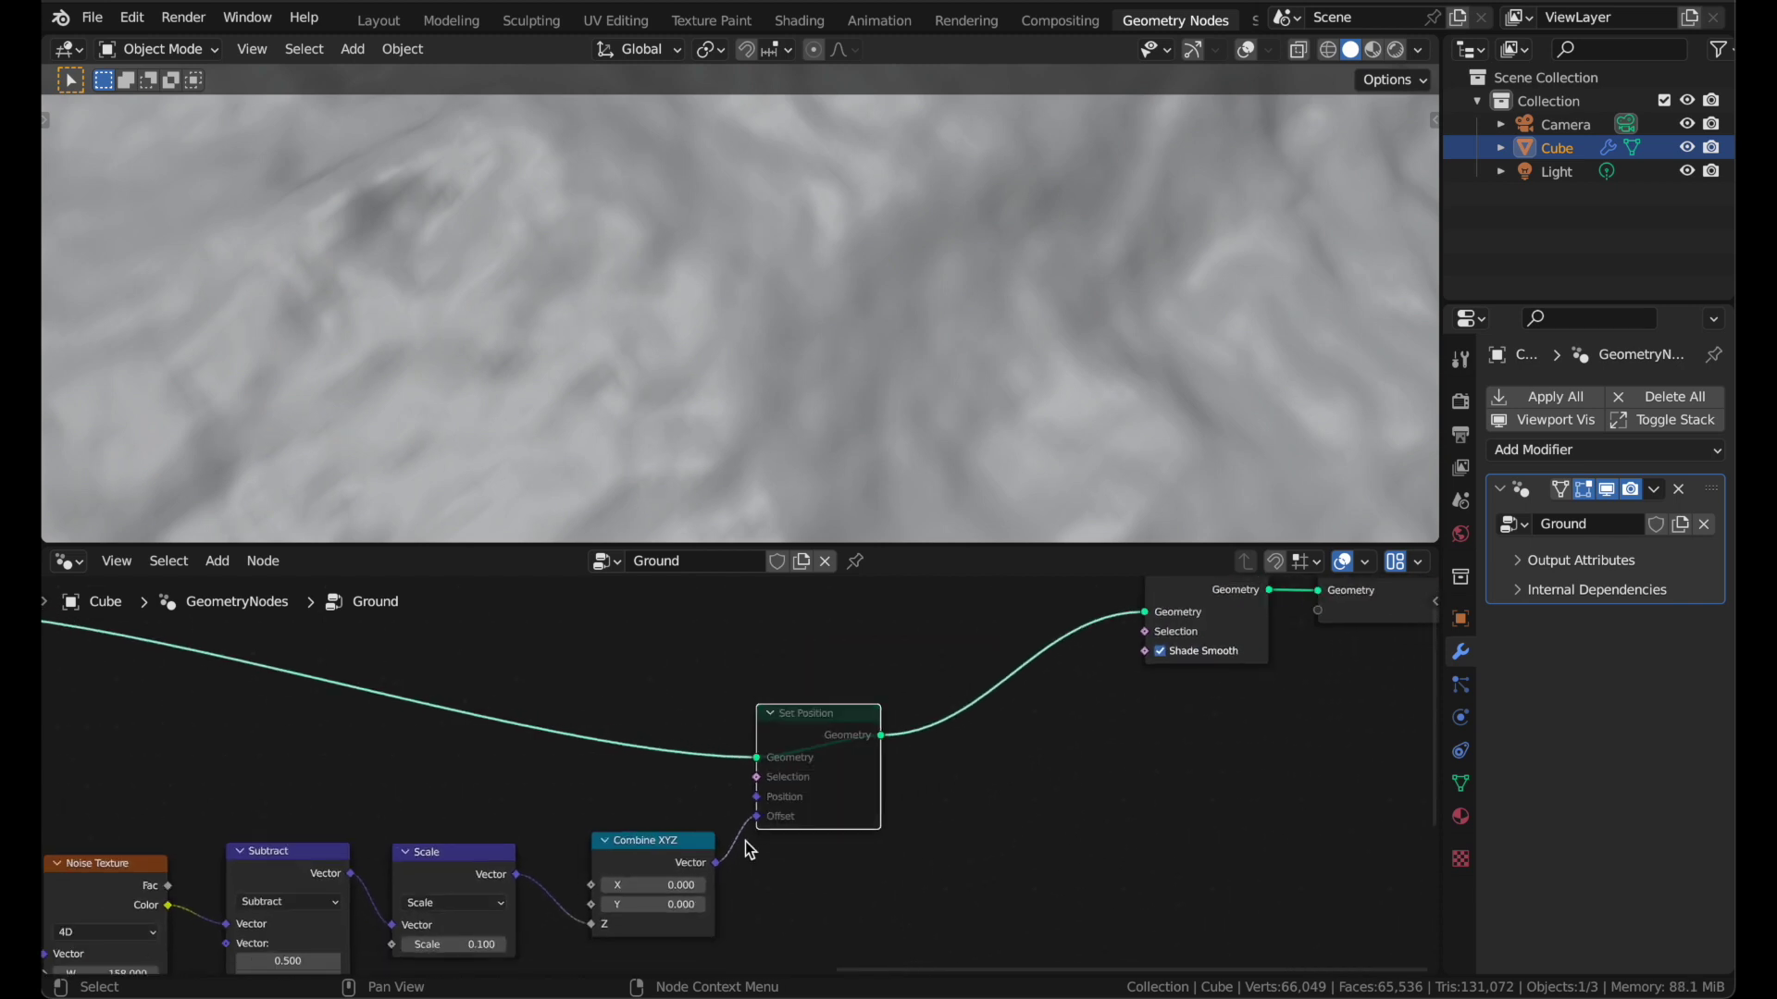
pyautogui.press('m')
pyautogui.scroll(-3, 746, 849)
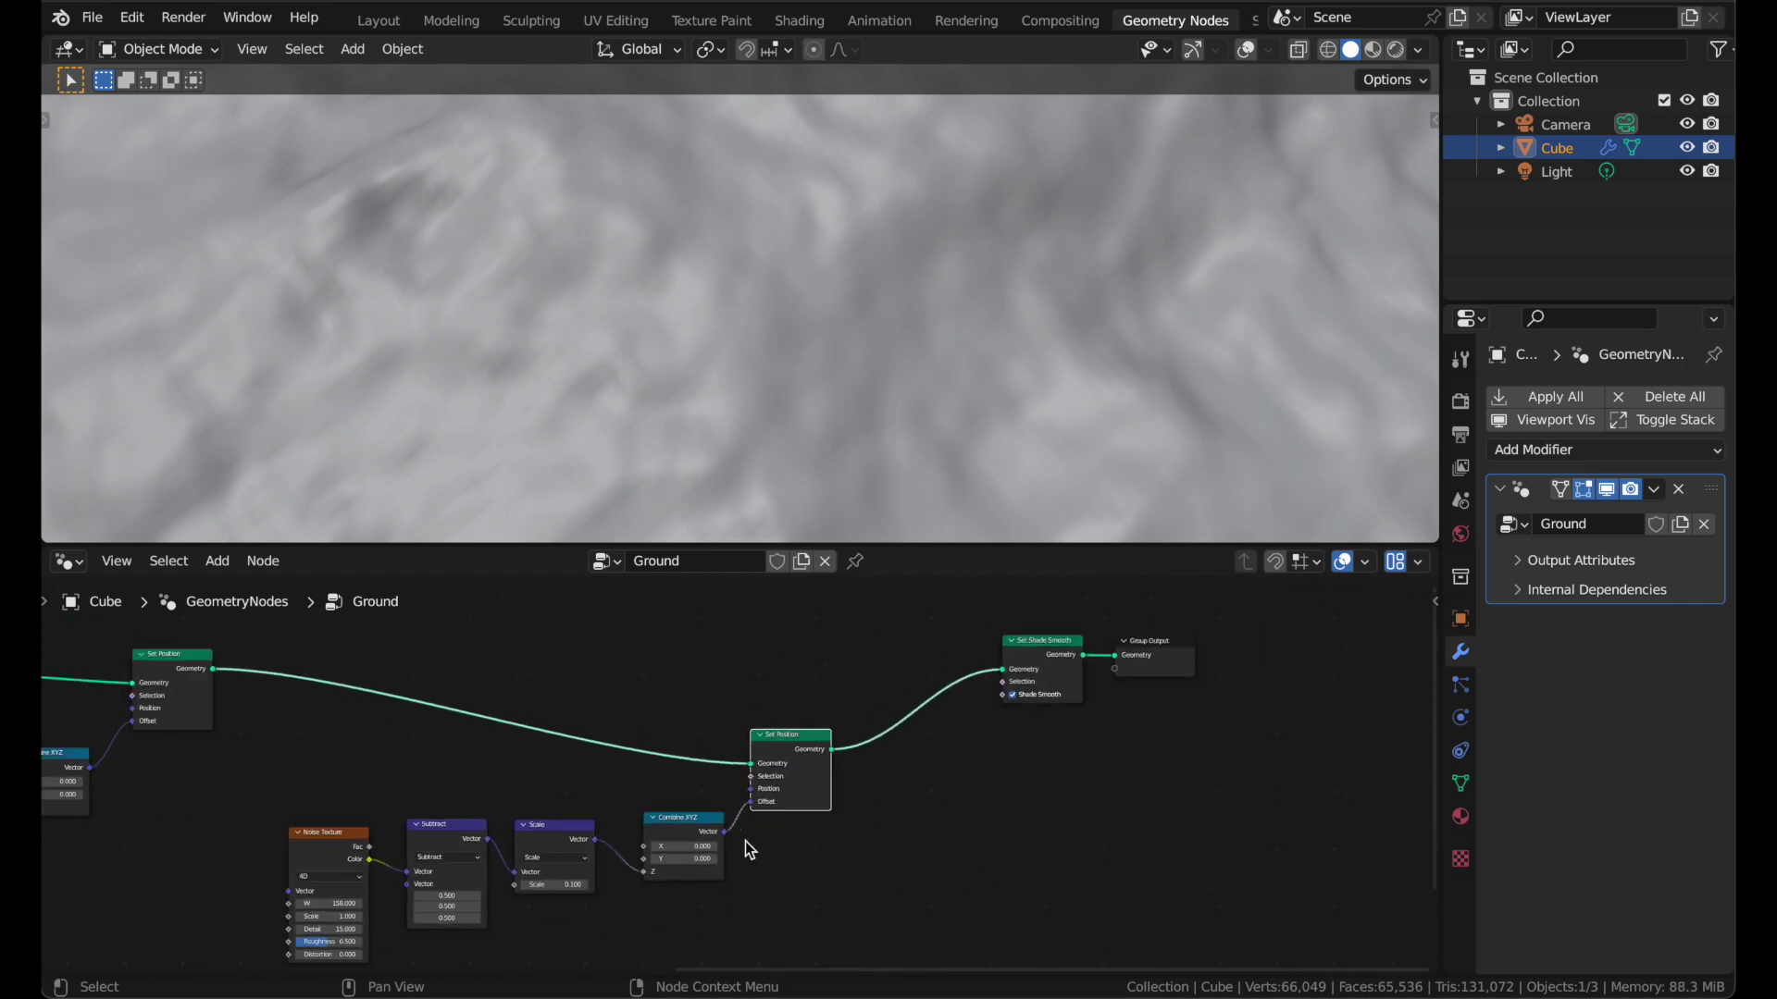
# - Set the second Subdivide Mesh node's Level to 3 and save the file
pyautogui.hscroll(-10, 746, 850)
pyautogui.scroll(4, 746, 850)
pyautogui.hscroll(-4, 746, 849)
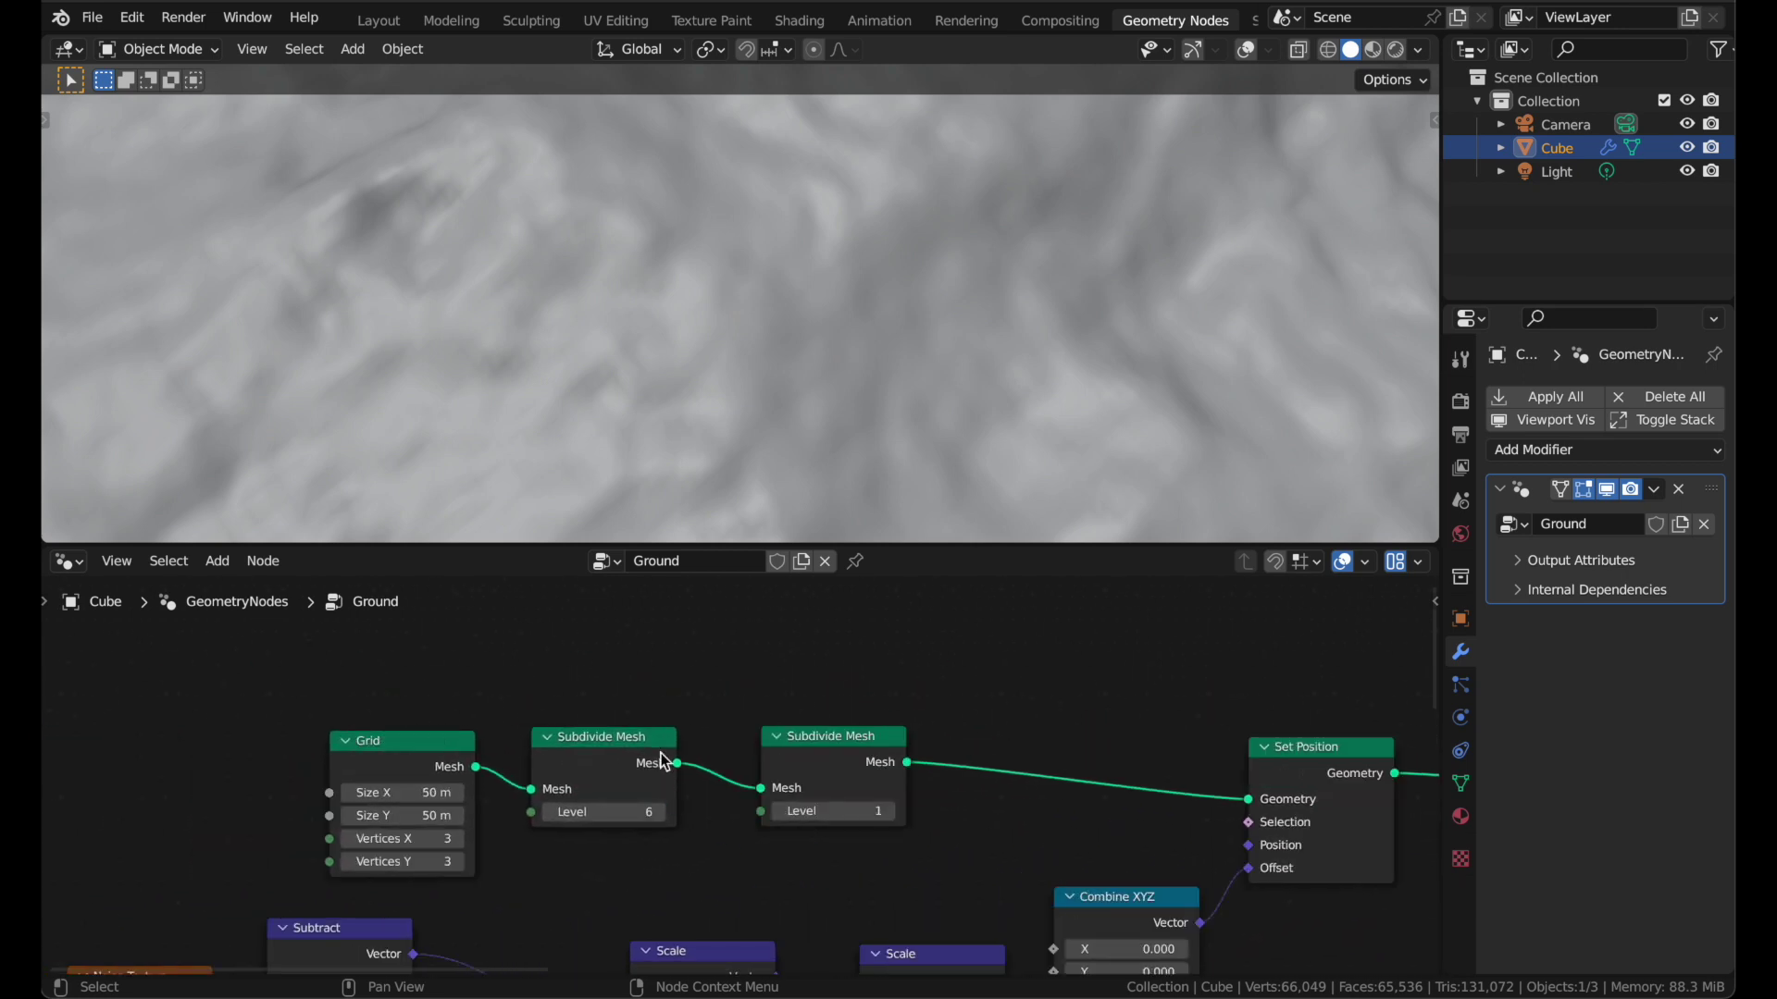
pyautogui.scroll(1, 660, 753)
pyautogui.hscroll(2, 660, 753)
pyautogui.scroll(1, 661, 753)
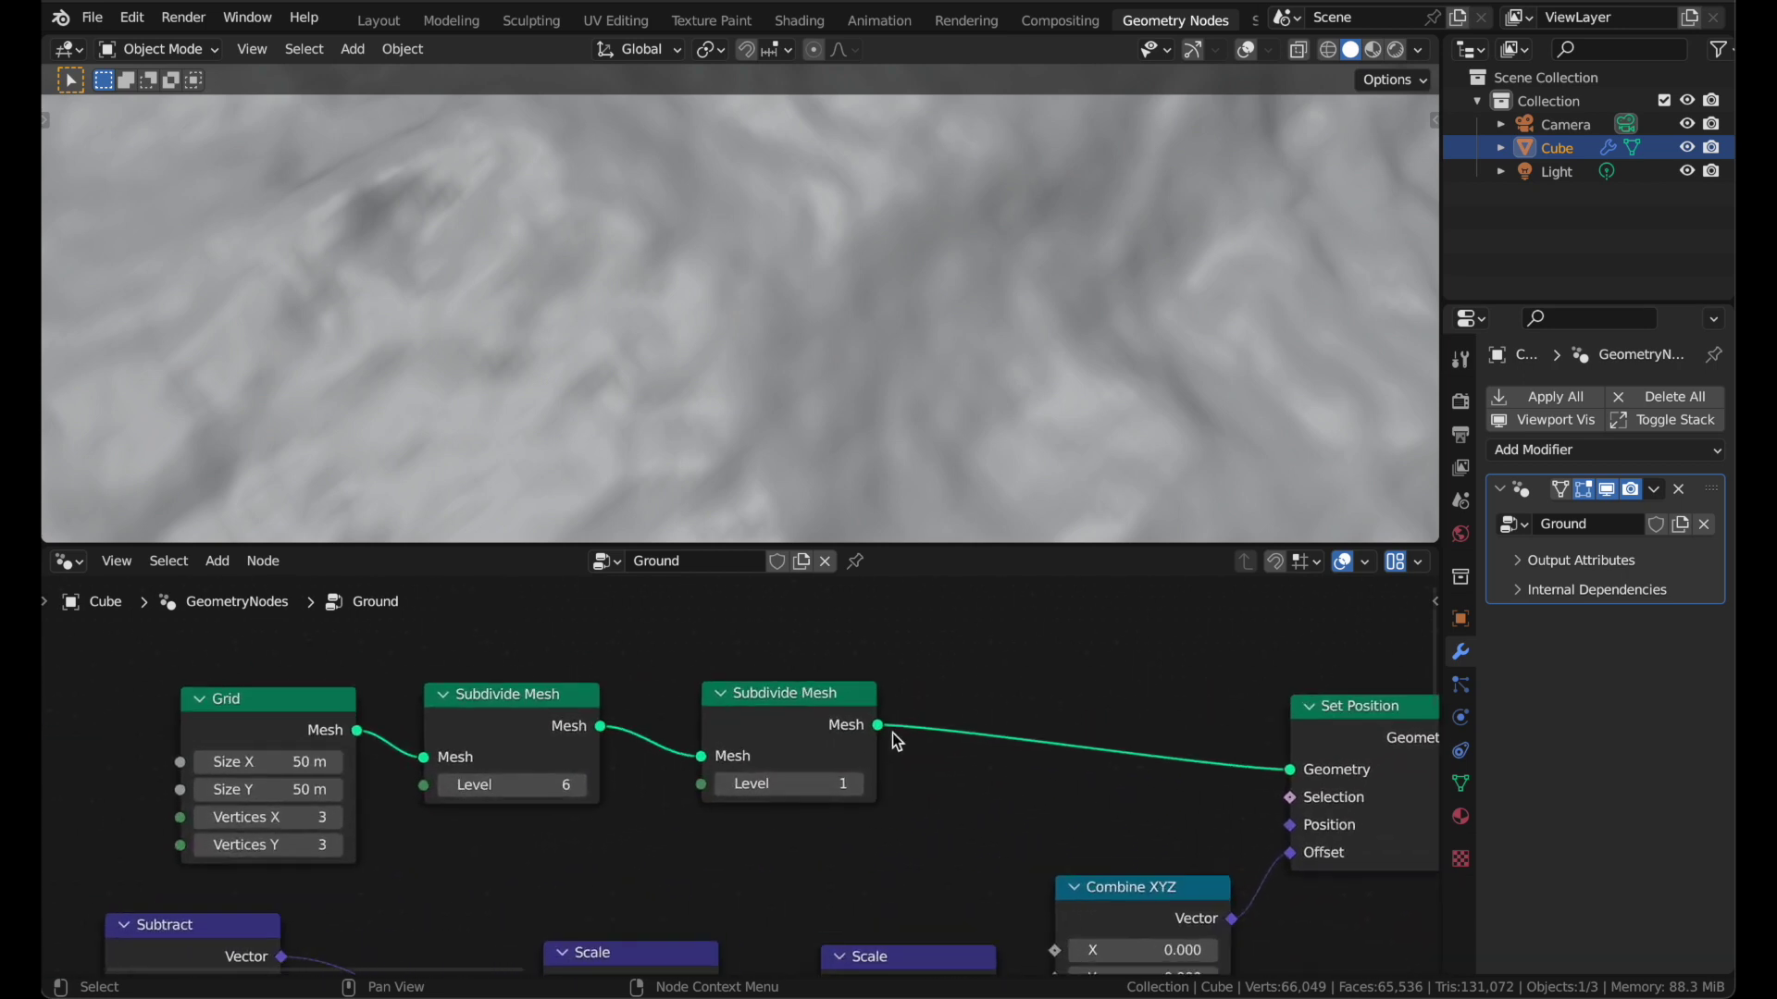
pyautogui.click(855, 786)
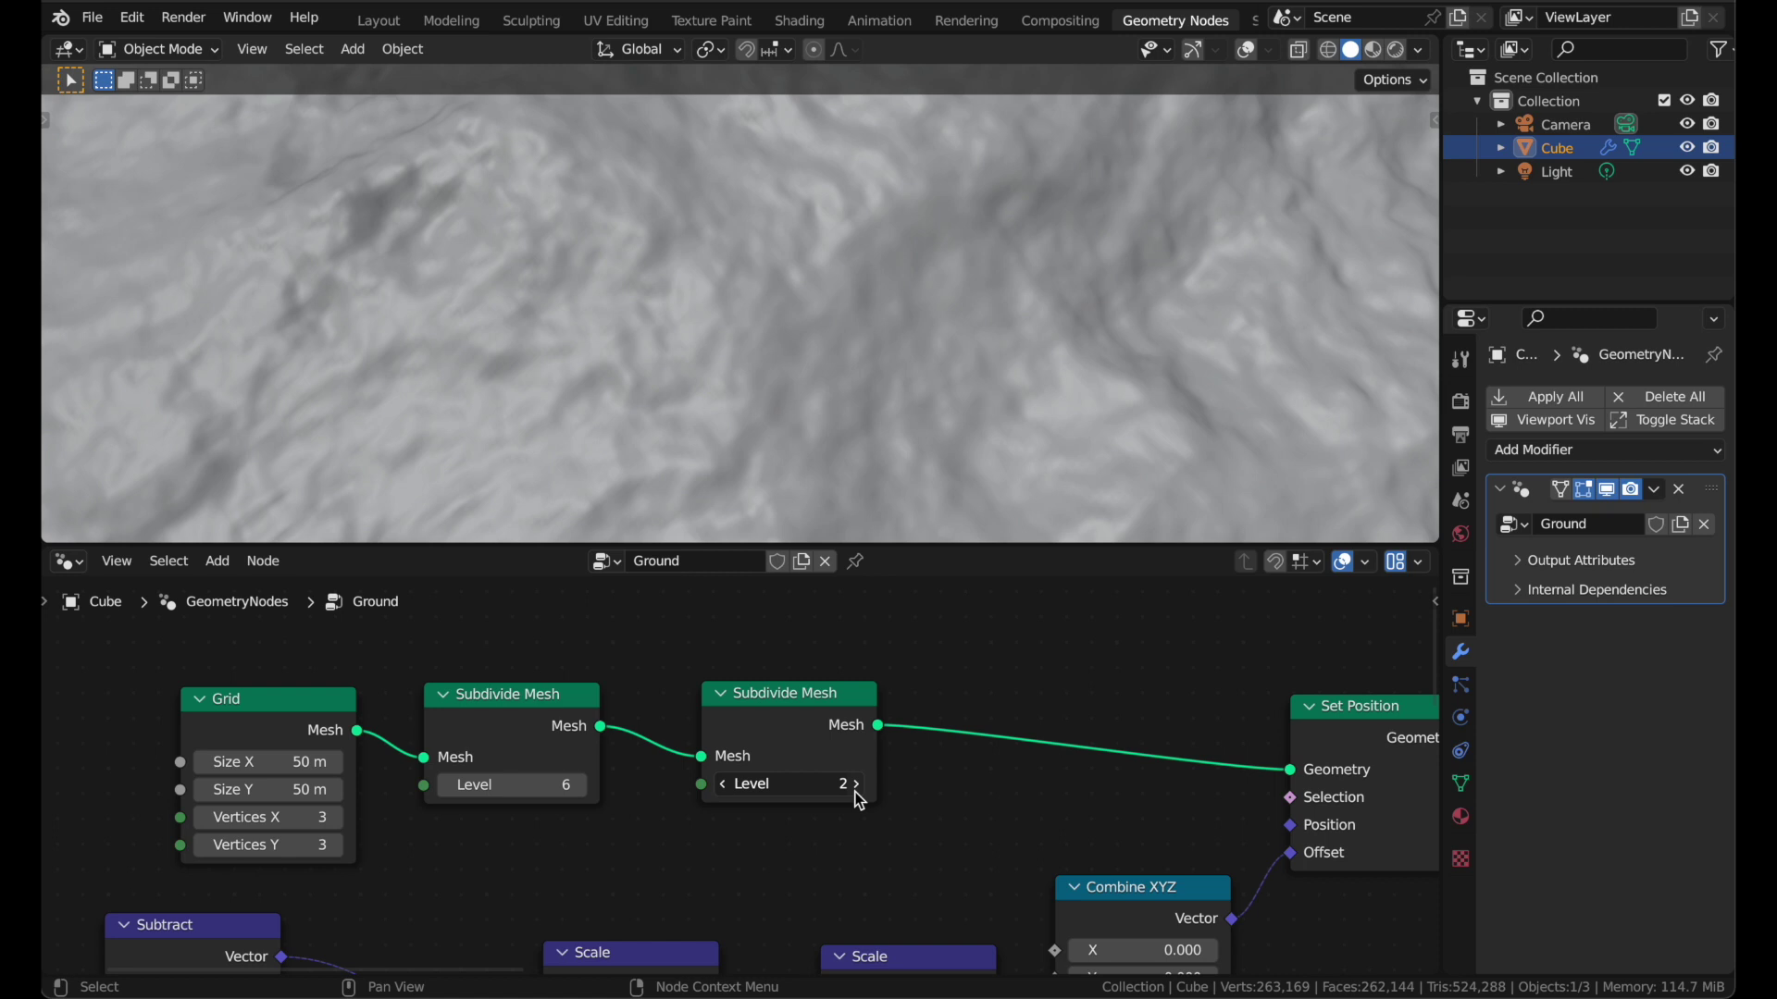
pyautogui.click(854, 793)
pyautogui.hotkey('ctrl', 's')
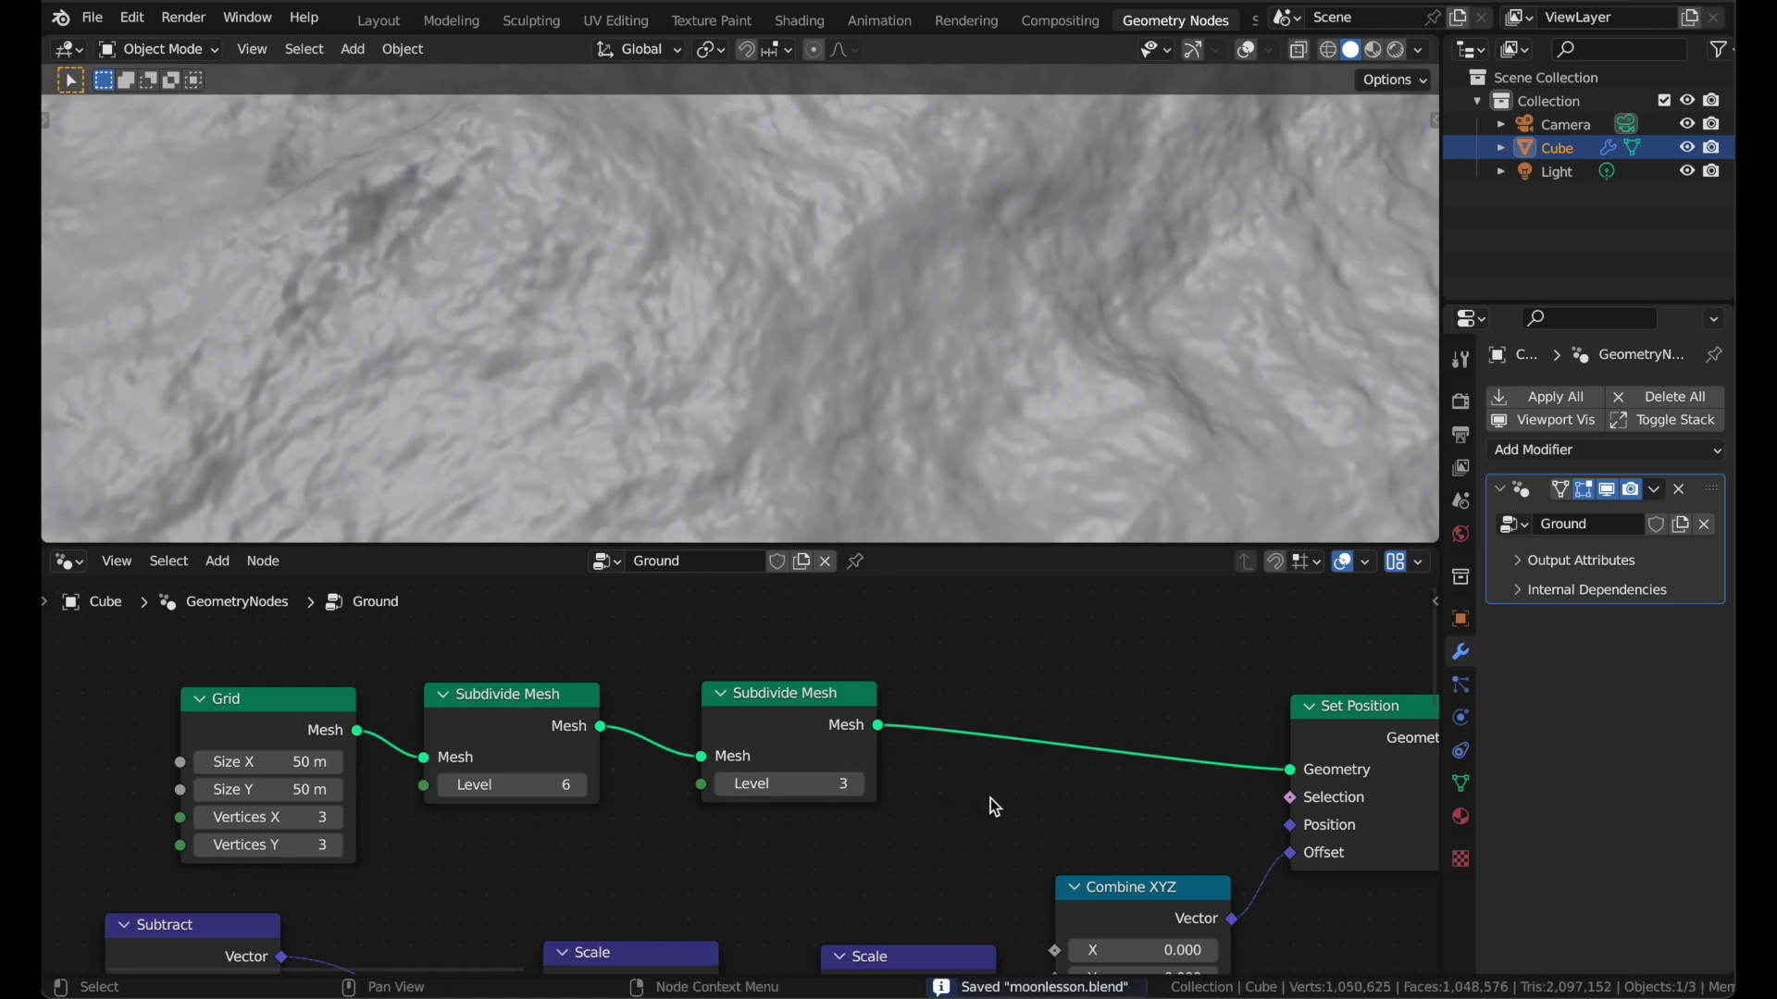
# - Set the Scale node of the last displacement layer to 0.15 and inspect the terrain relief up close
pyautogui.scroll(-5, 990, 799)
pyautogui.hscroll(15, 989, 798)
pyautogui.scroll(3, 861, 768)
pyautogui.hscroll(-12, 861, 768)
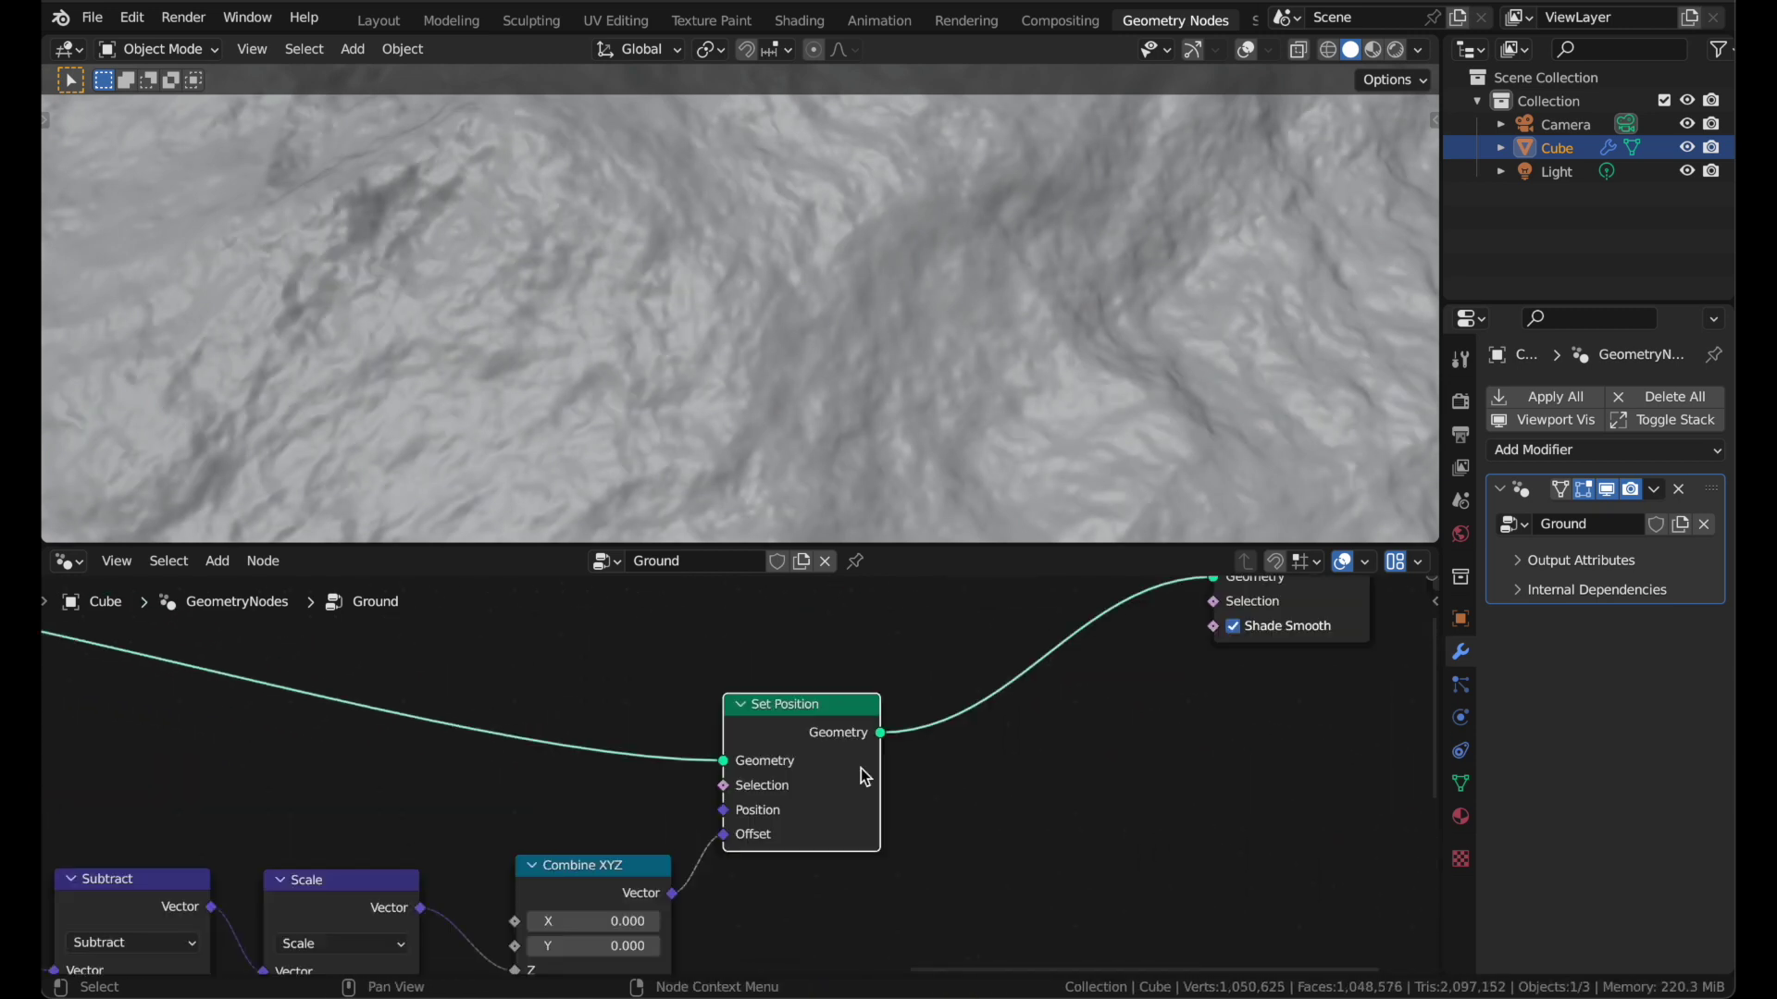
pyautogui.scroll(-5, 860, 768)
pyautogui.scroll(1, 631, 855)
pyautogui.doubleClick(795, 784)
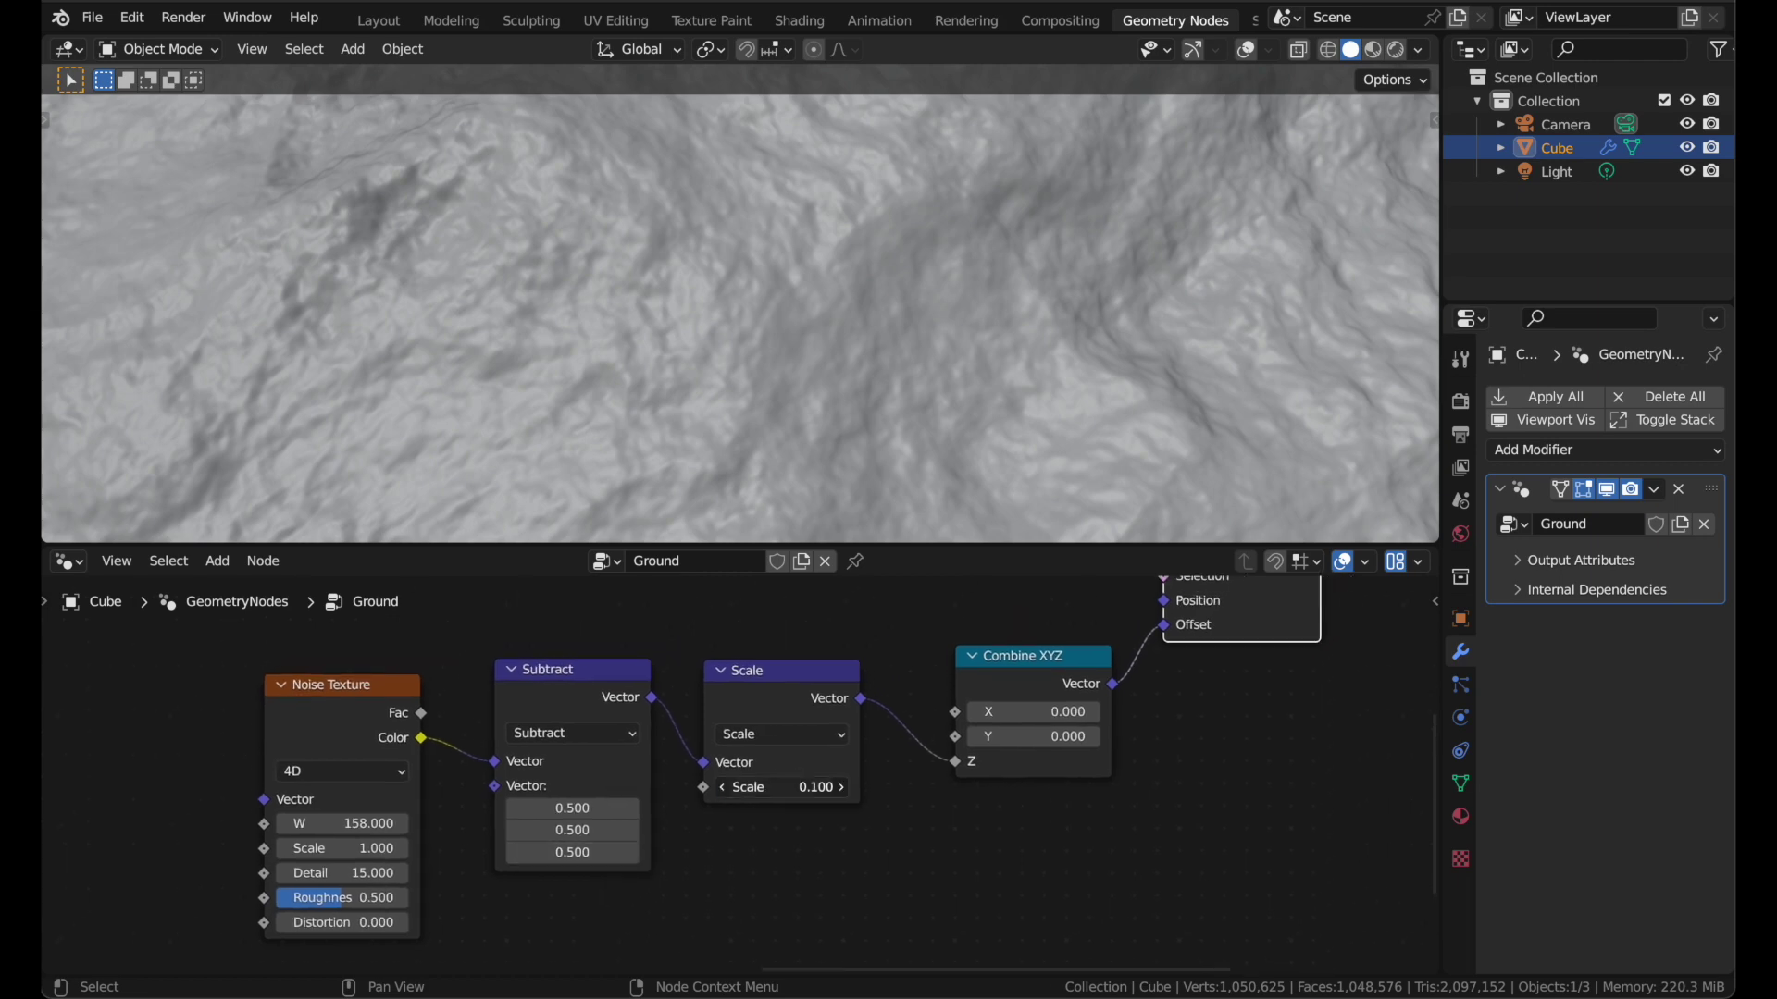
pyautogui.write('5')
pyautogui.press('Return')
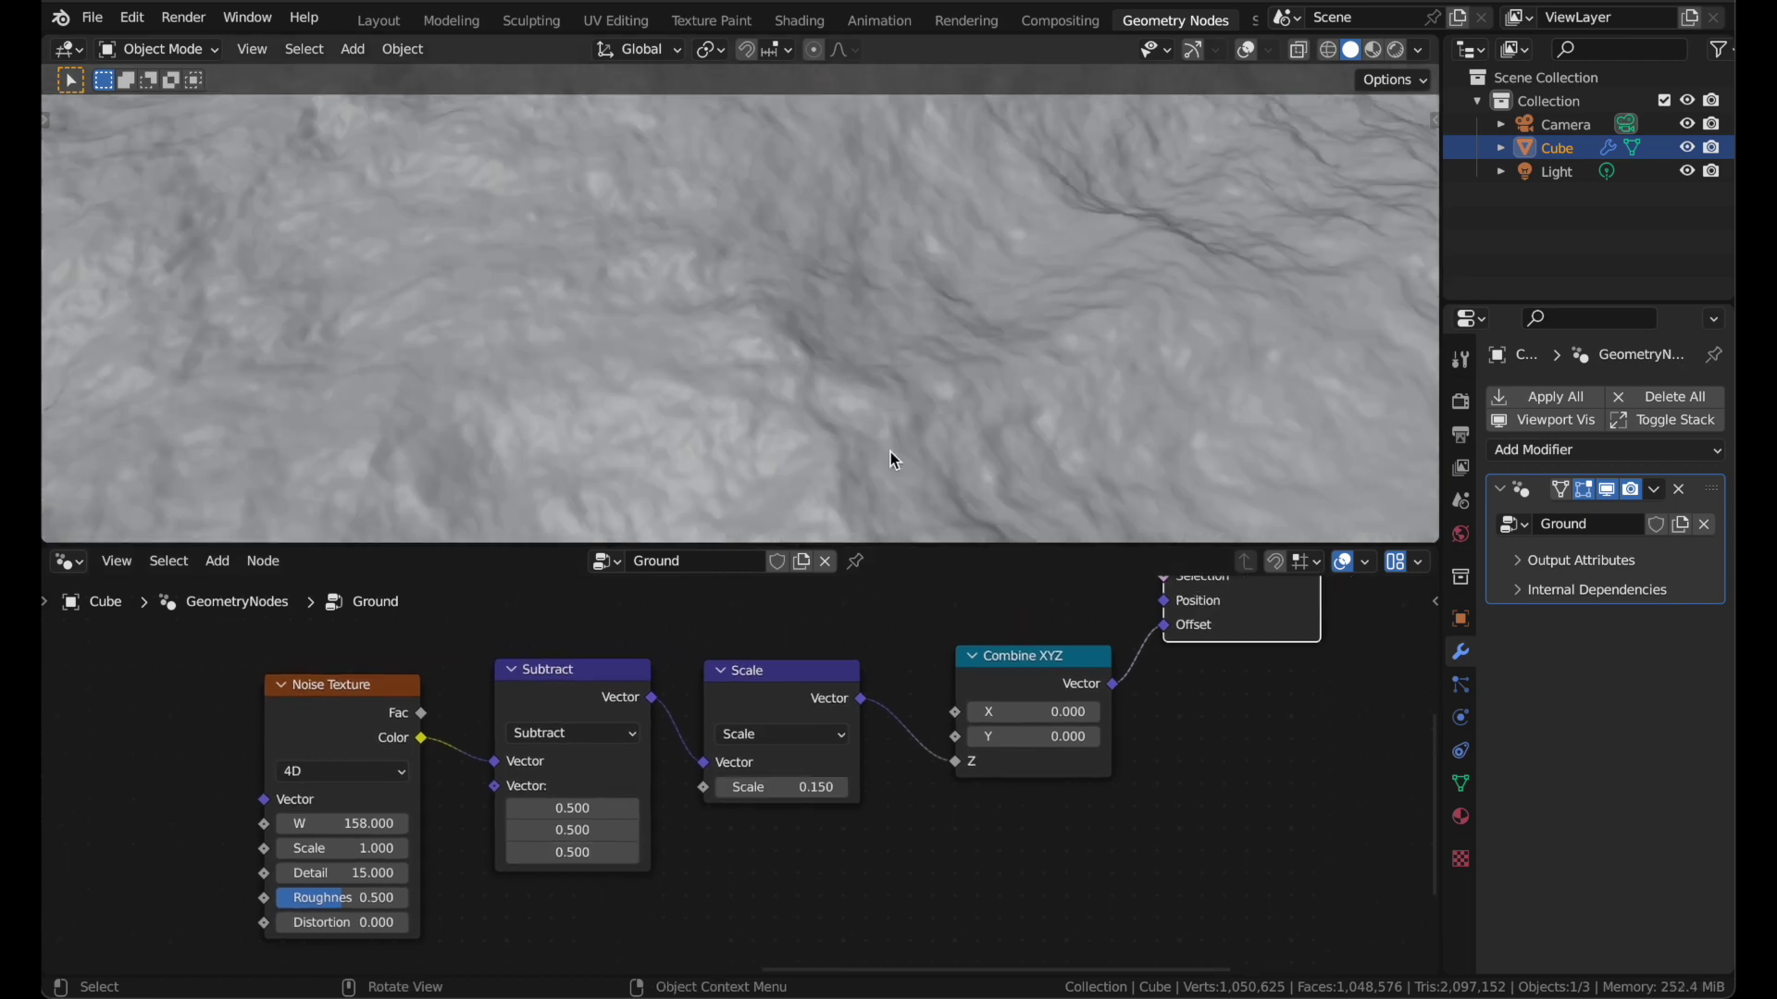
pyautogui.scroll(-8, 896, 442)
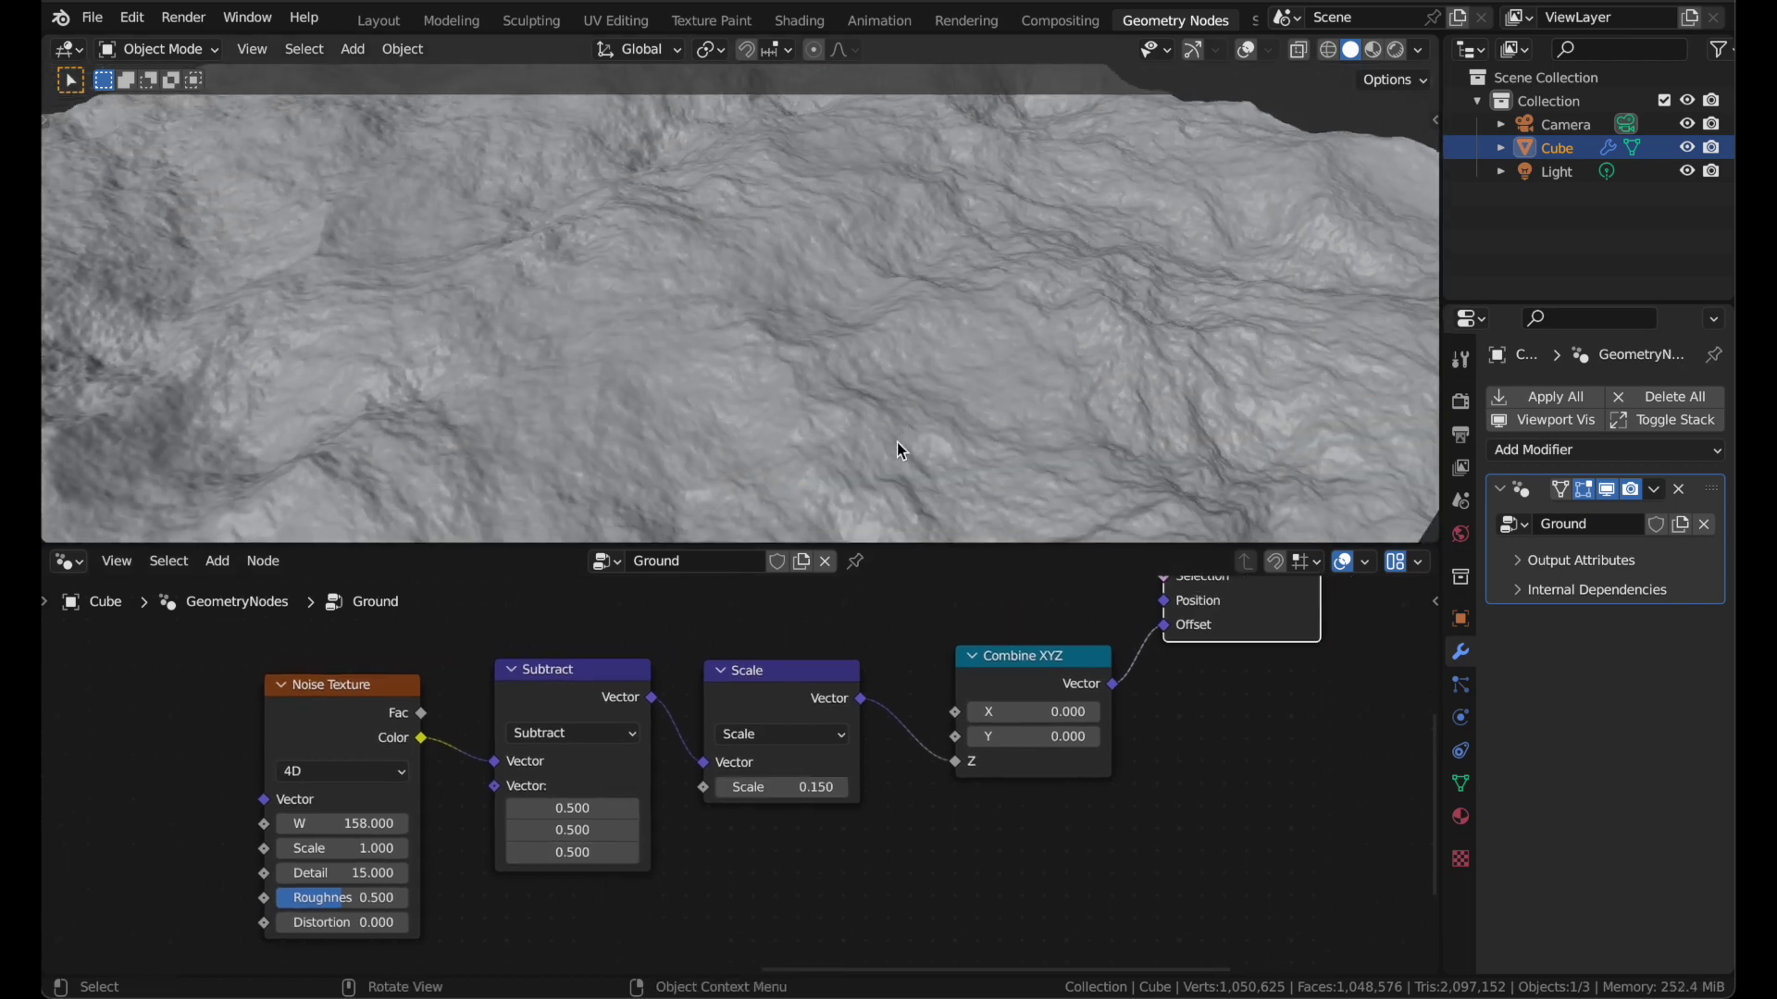
pyautogui.scroll(5, 896, 440)
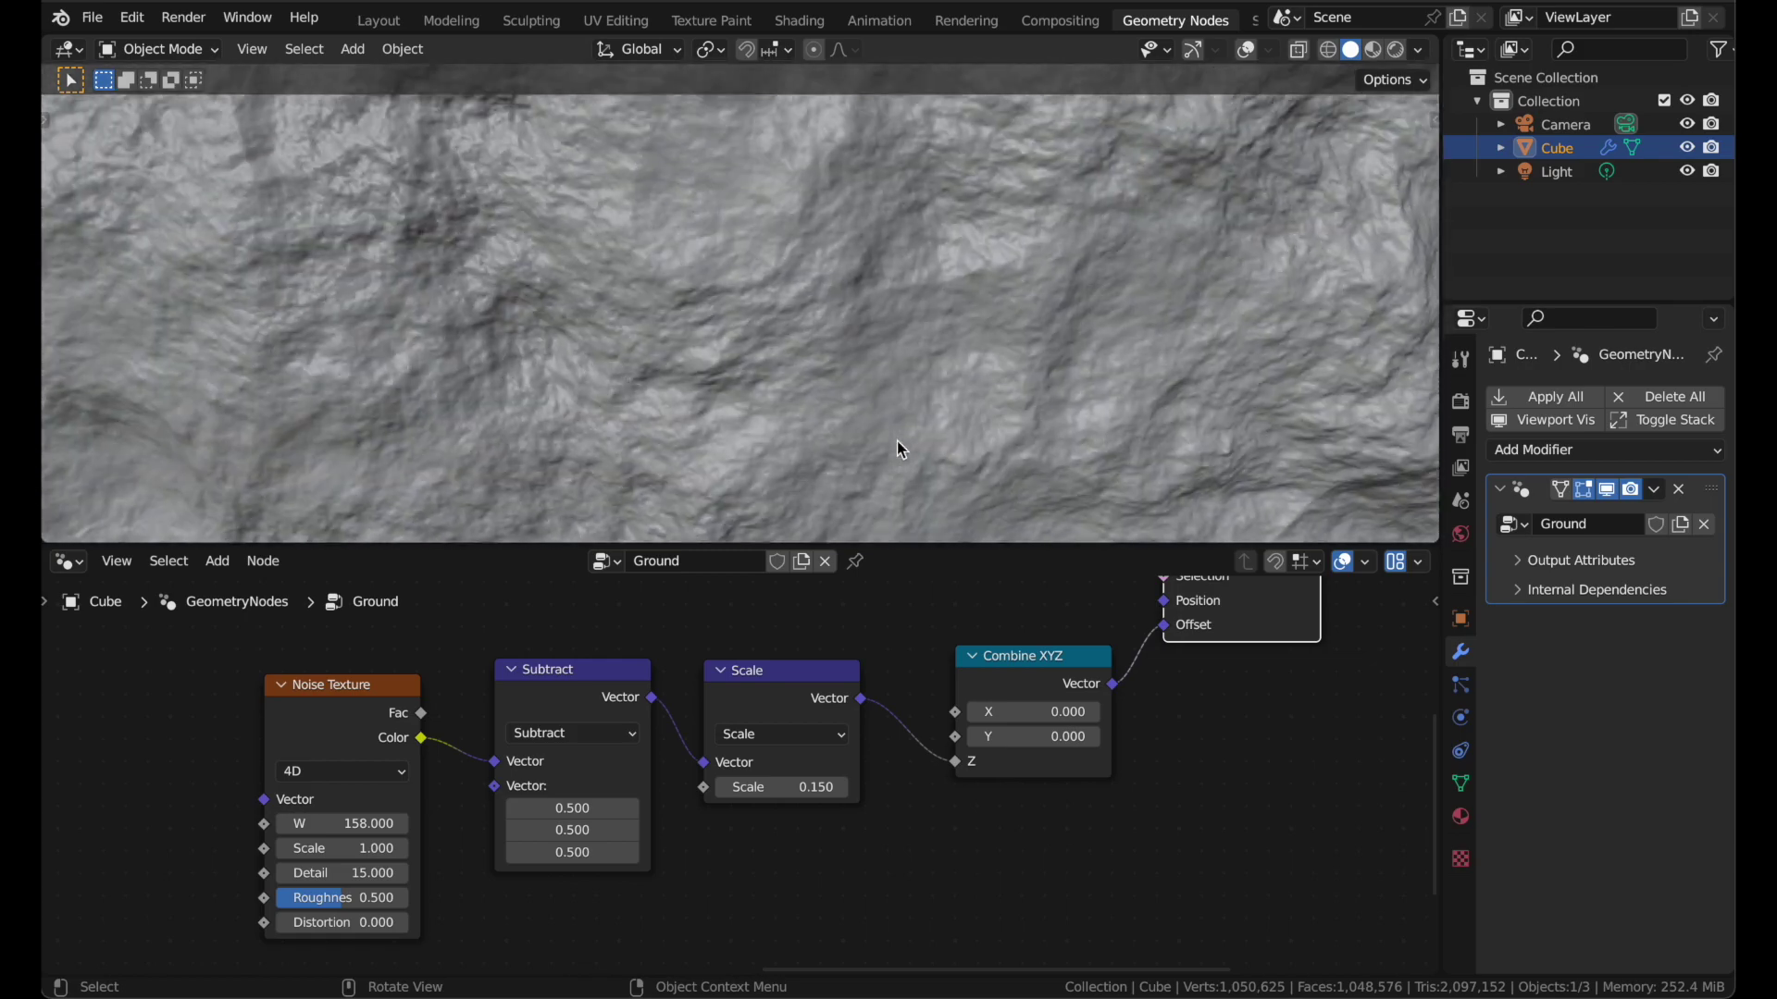
pyautogui.scroll(5, 896, 440)
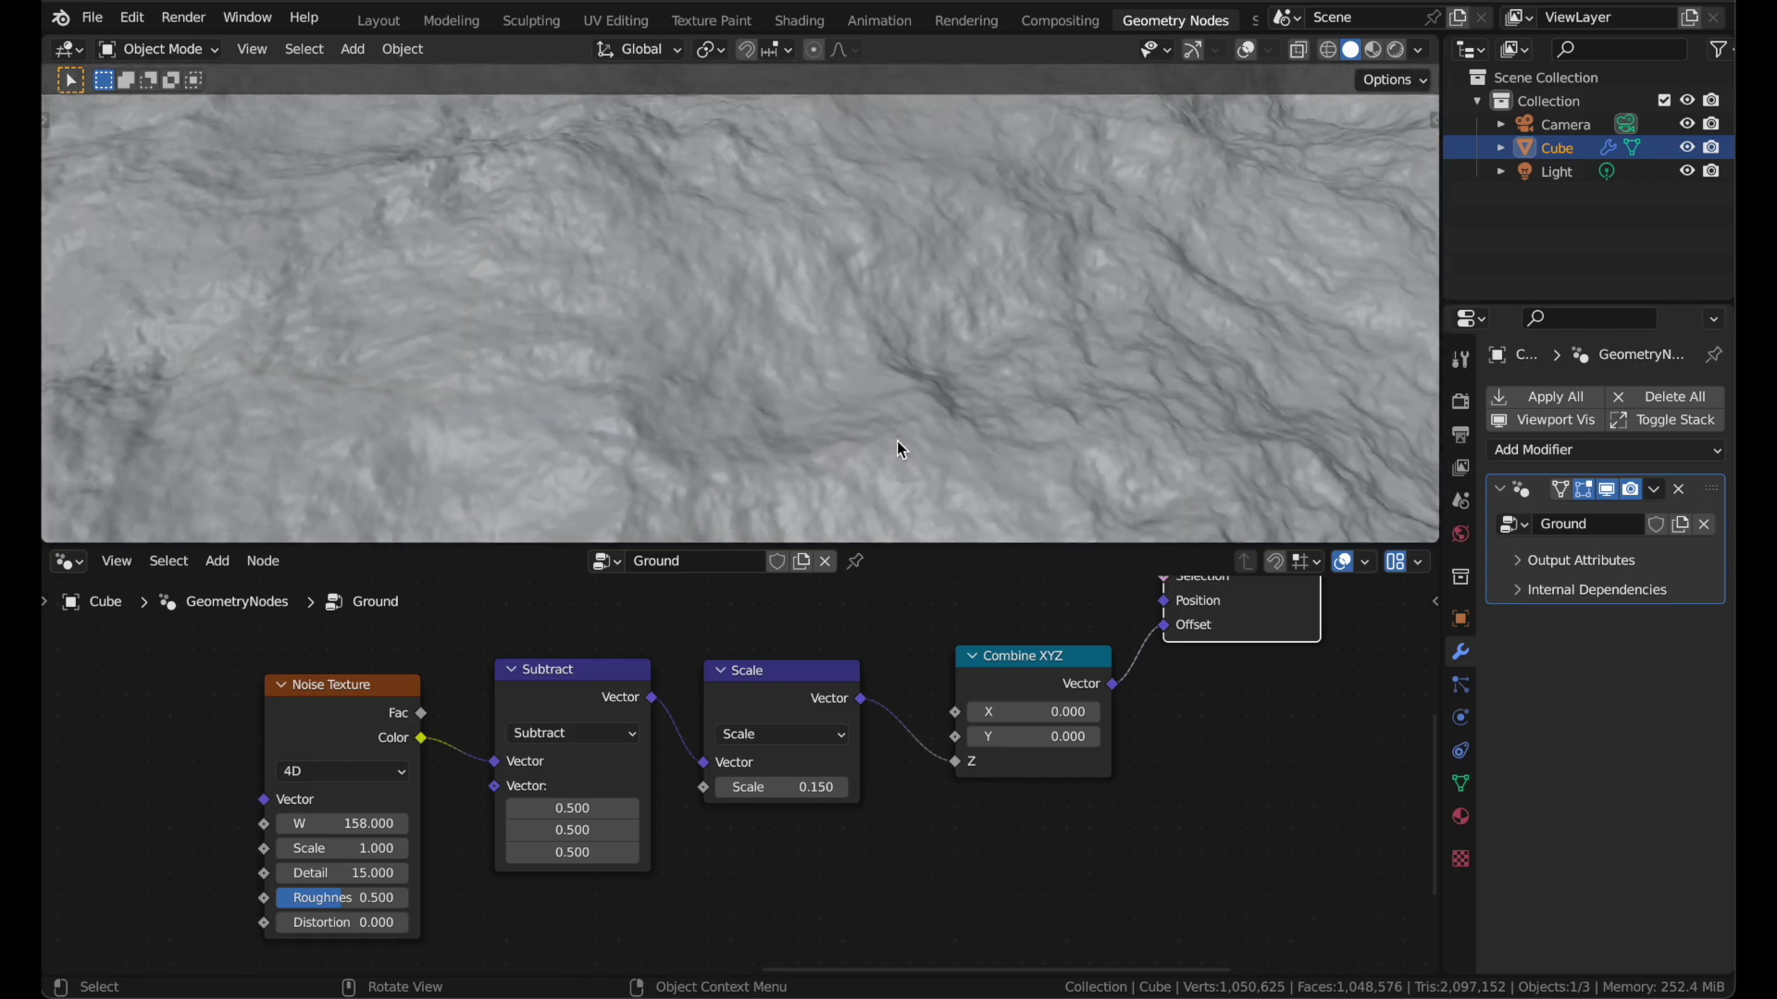
pyautogui.keyDown('shift'); pyautogui.scroll(3, 897, 441); pyautogui.keyUp('shift')
pyautogui.scroll(-5, 913, 425)
# - Make room before the Group Output, insert a Set Material node after Set Shade Smooth, and assign Material to it
pyautogui.scroll(-8, 880, 783)
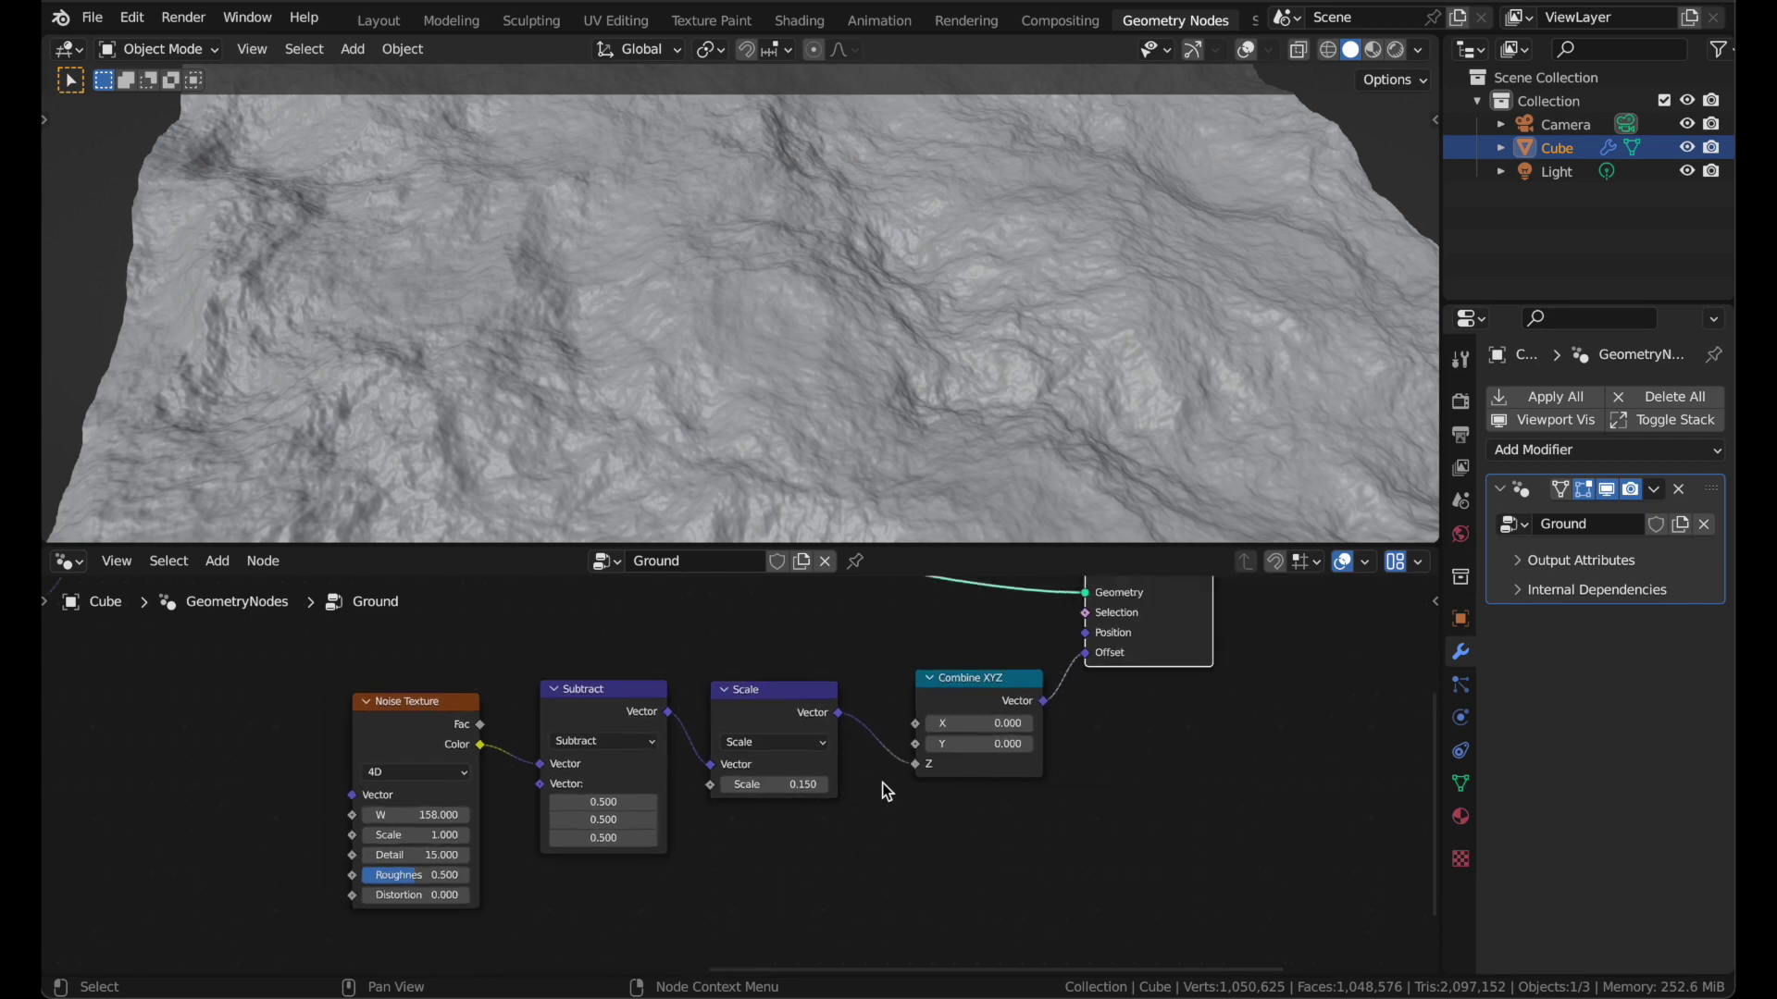
pyautogui.scroll(7, 915, 742)
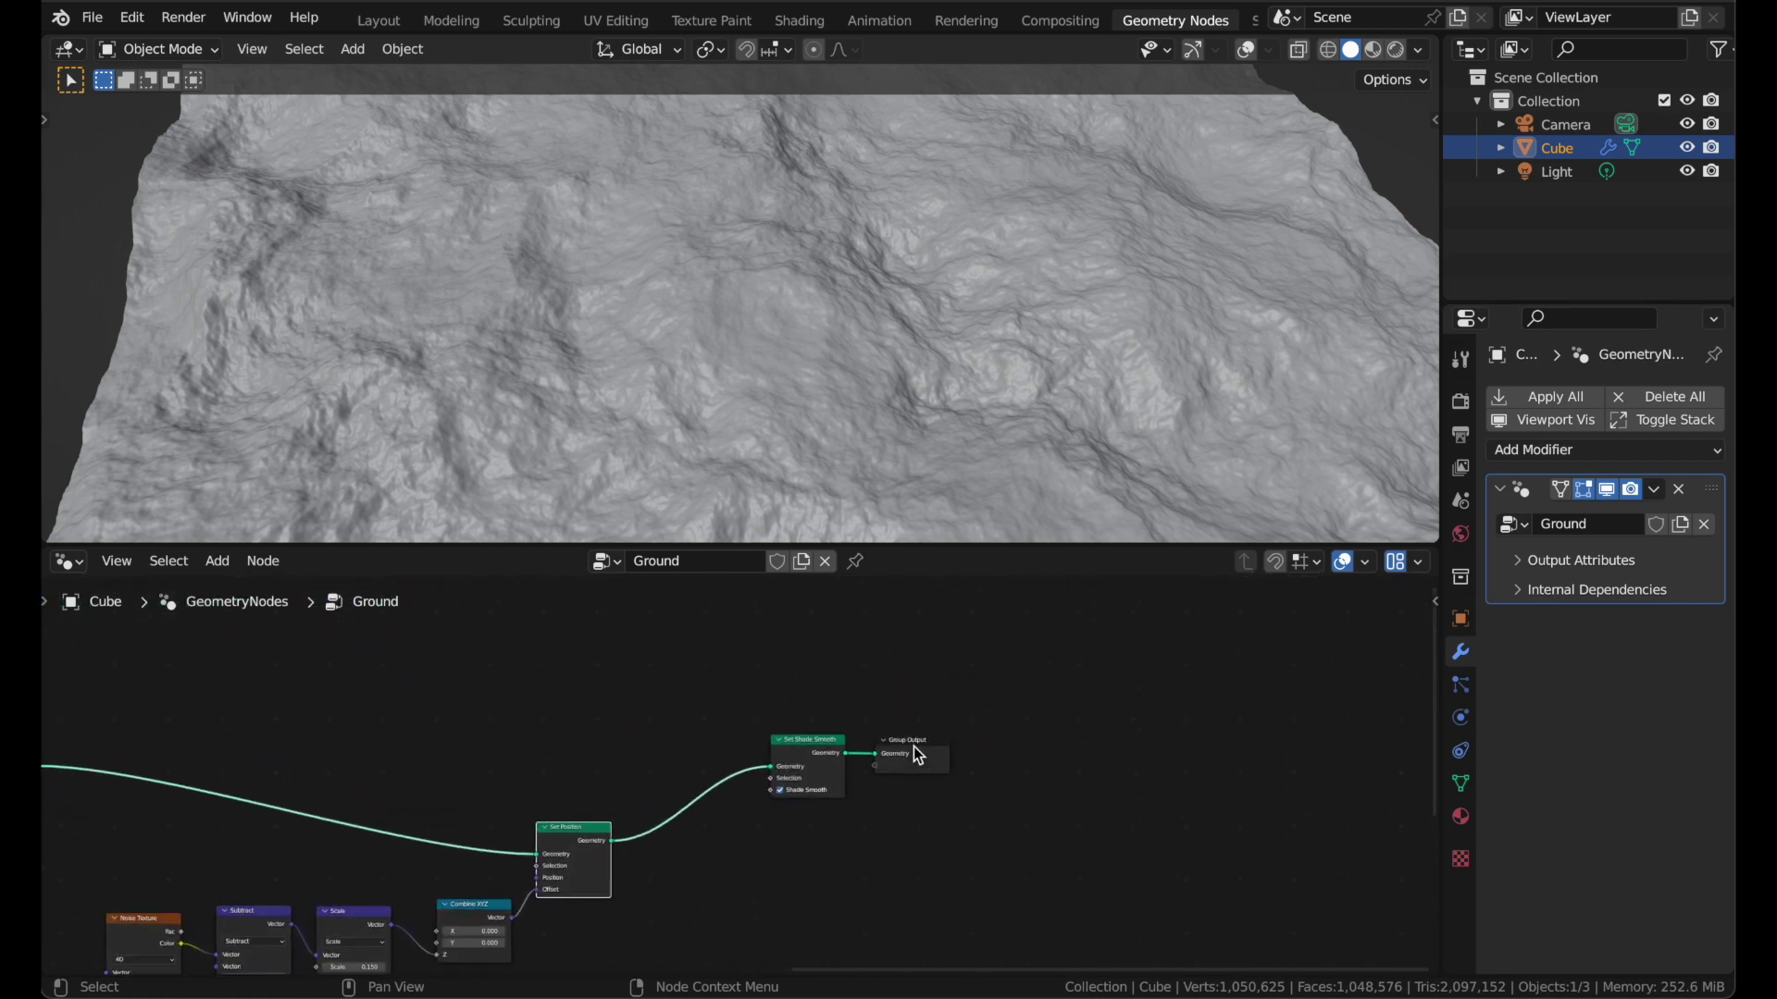
pyautogui.moveTo(718, 704); pyautogui.dragTo(1043, 694)
pyautogui.hotkey('shift', 'a')
pyautogui.click(862, 759)
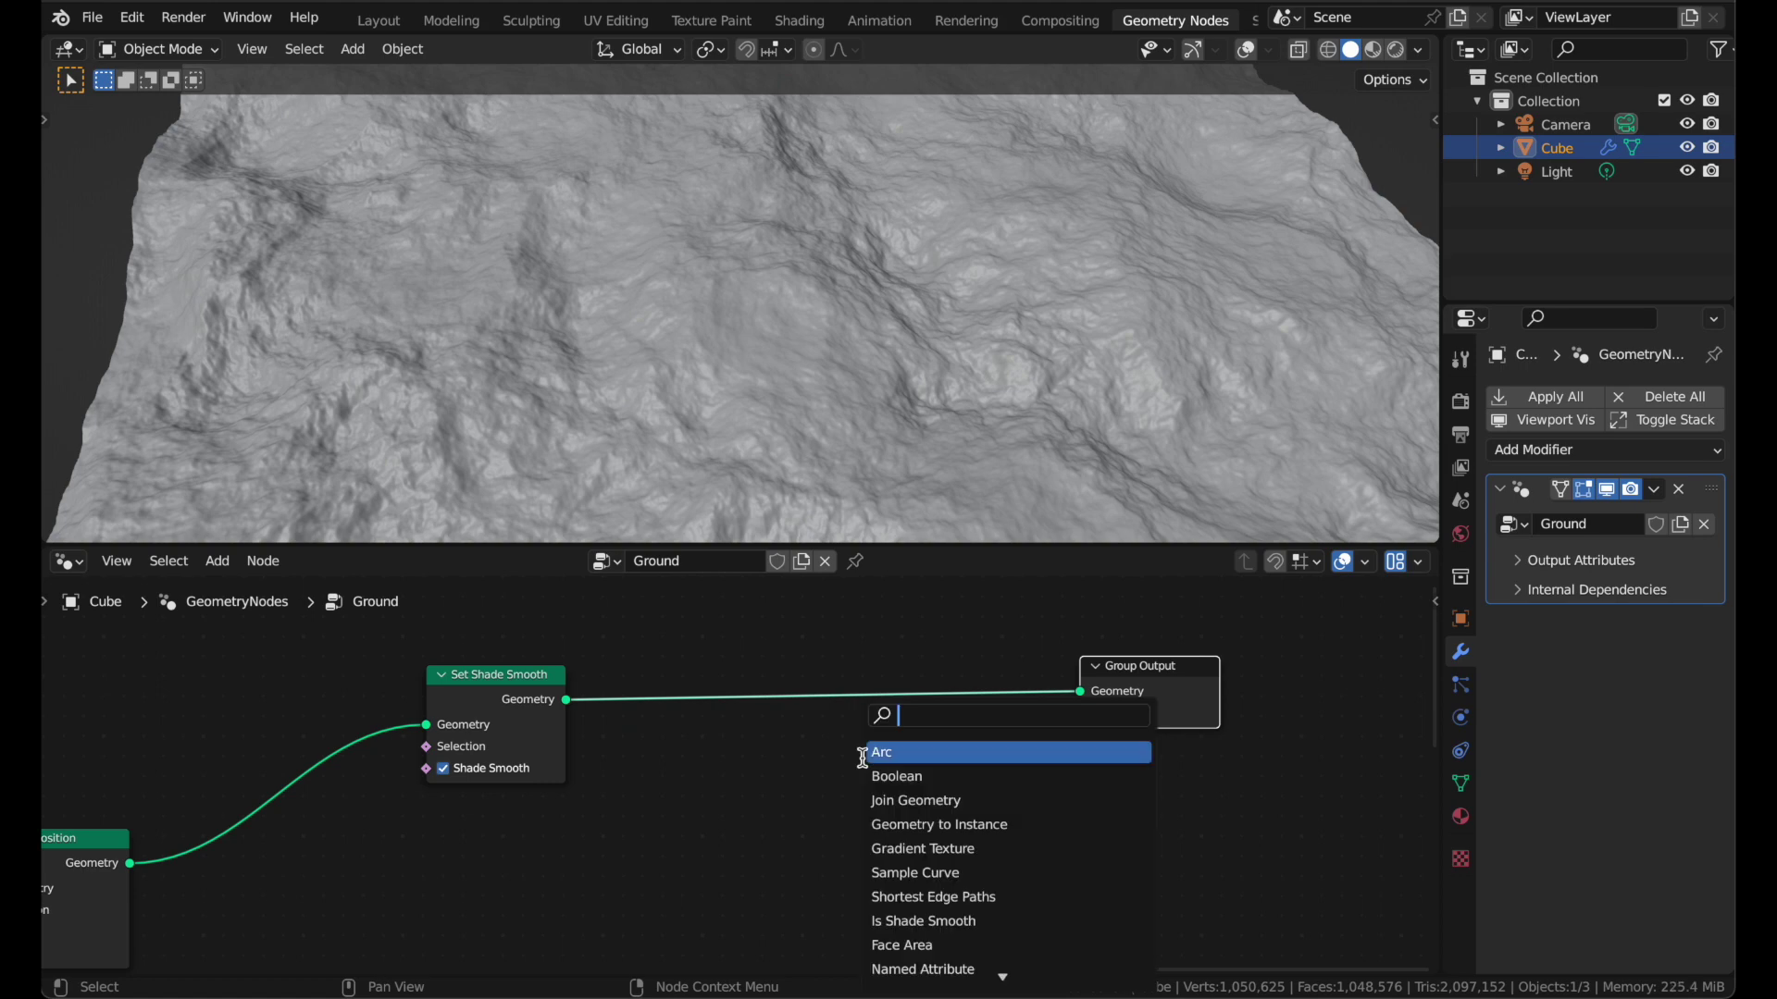
pyautogui.write('setma')
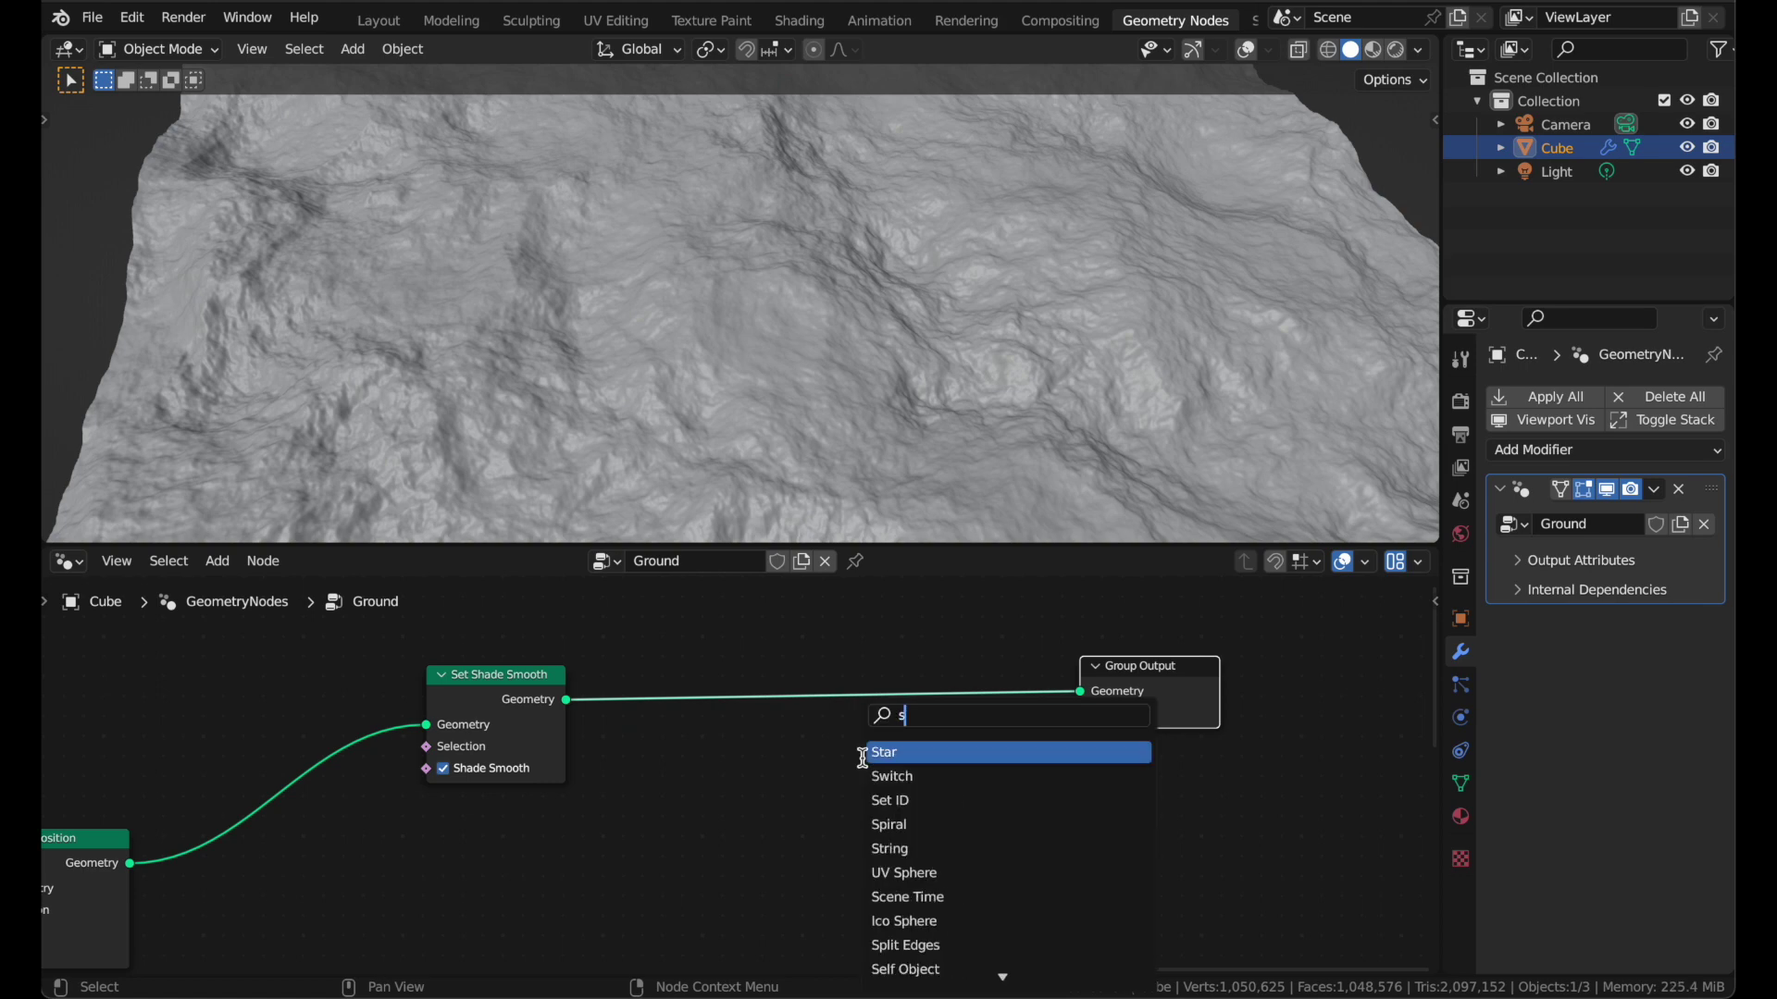
pyautogui.press('Return')
pyautogui.click(841, 765)
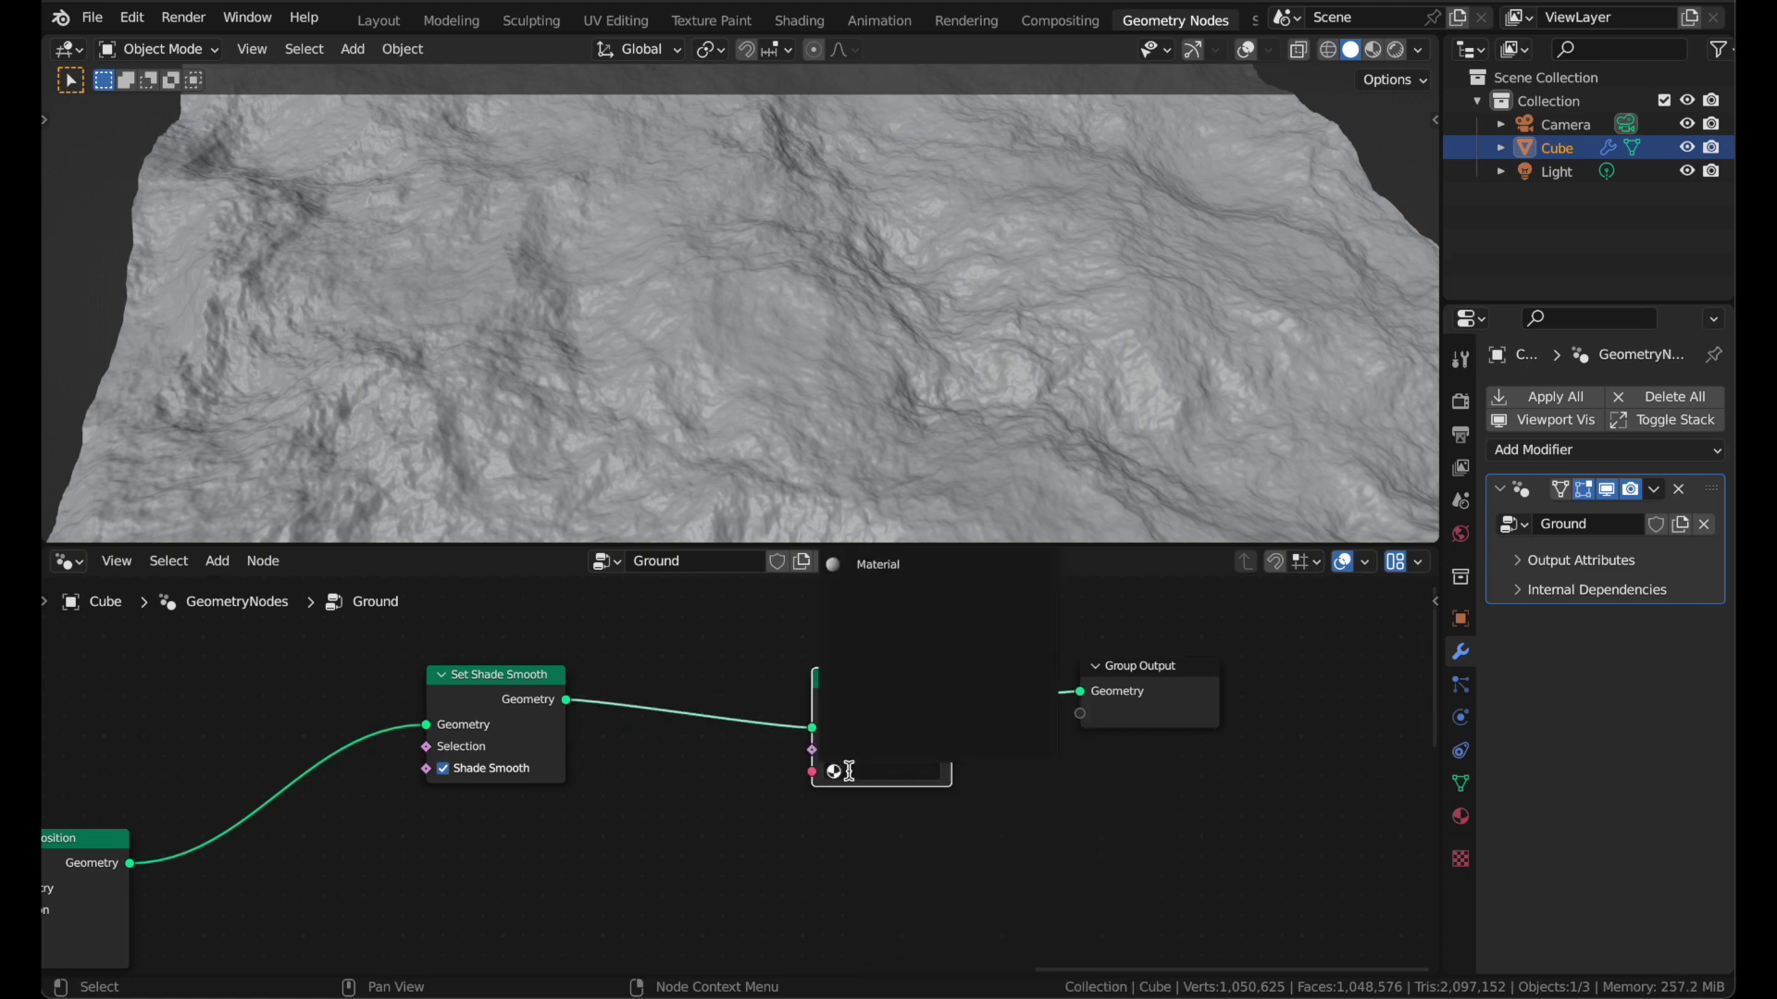
pyautogui.click(847, 772)
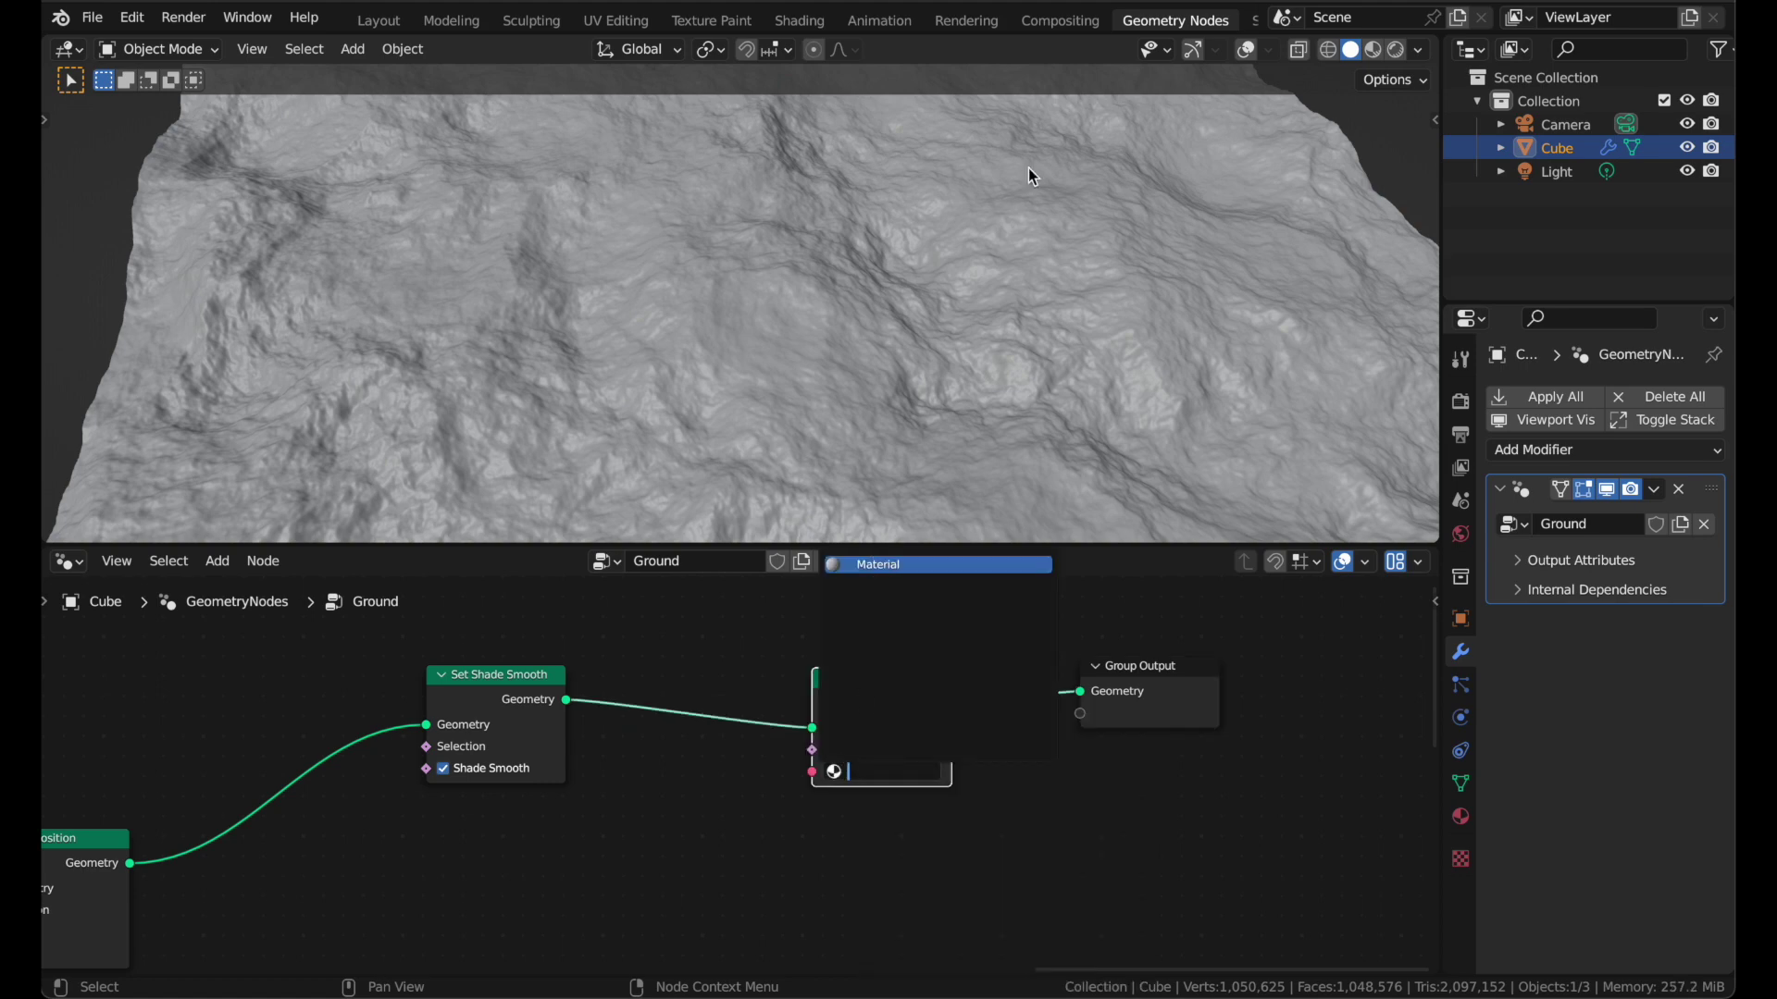
# - Switch to the Shading workspace and set the Render Engine to Cycles
pyautogui.click(810, 25)
pyautogui.scroll(5, 713, 283)
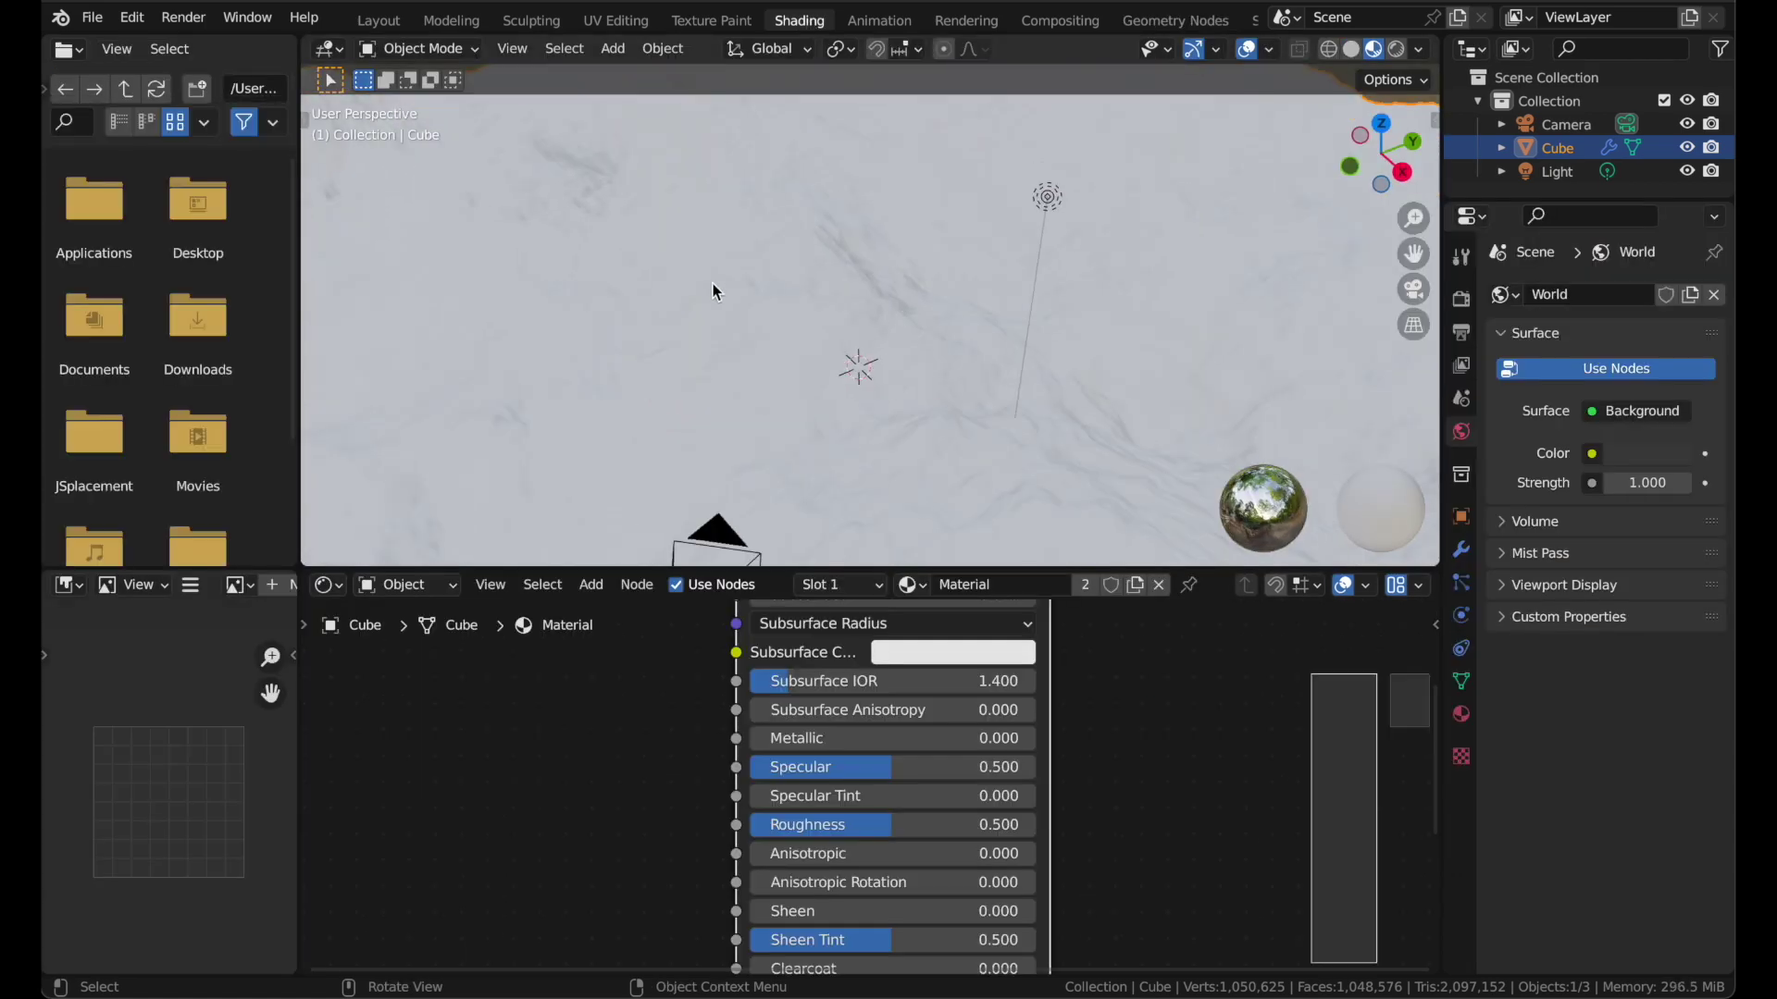
pyautogui.click(1460, 300)
pyautogui.click(1638, 294)
pyautogui.click(1626, 381)
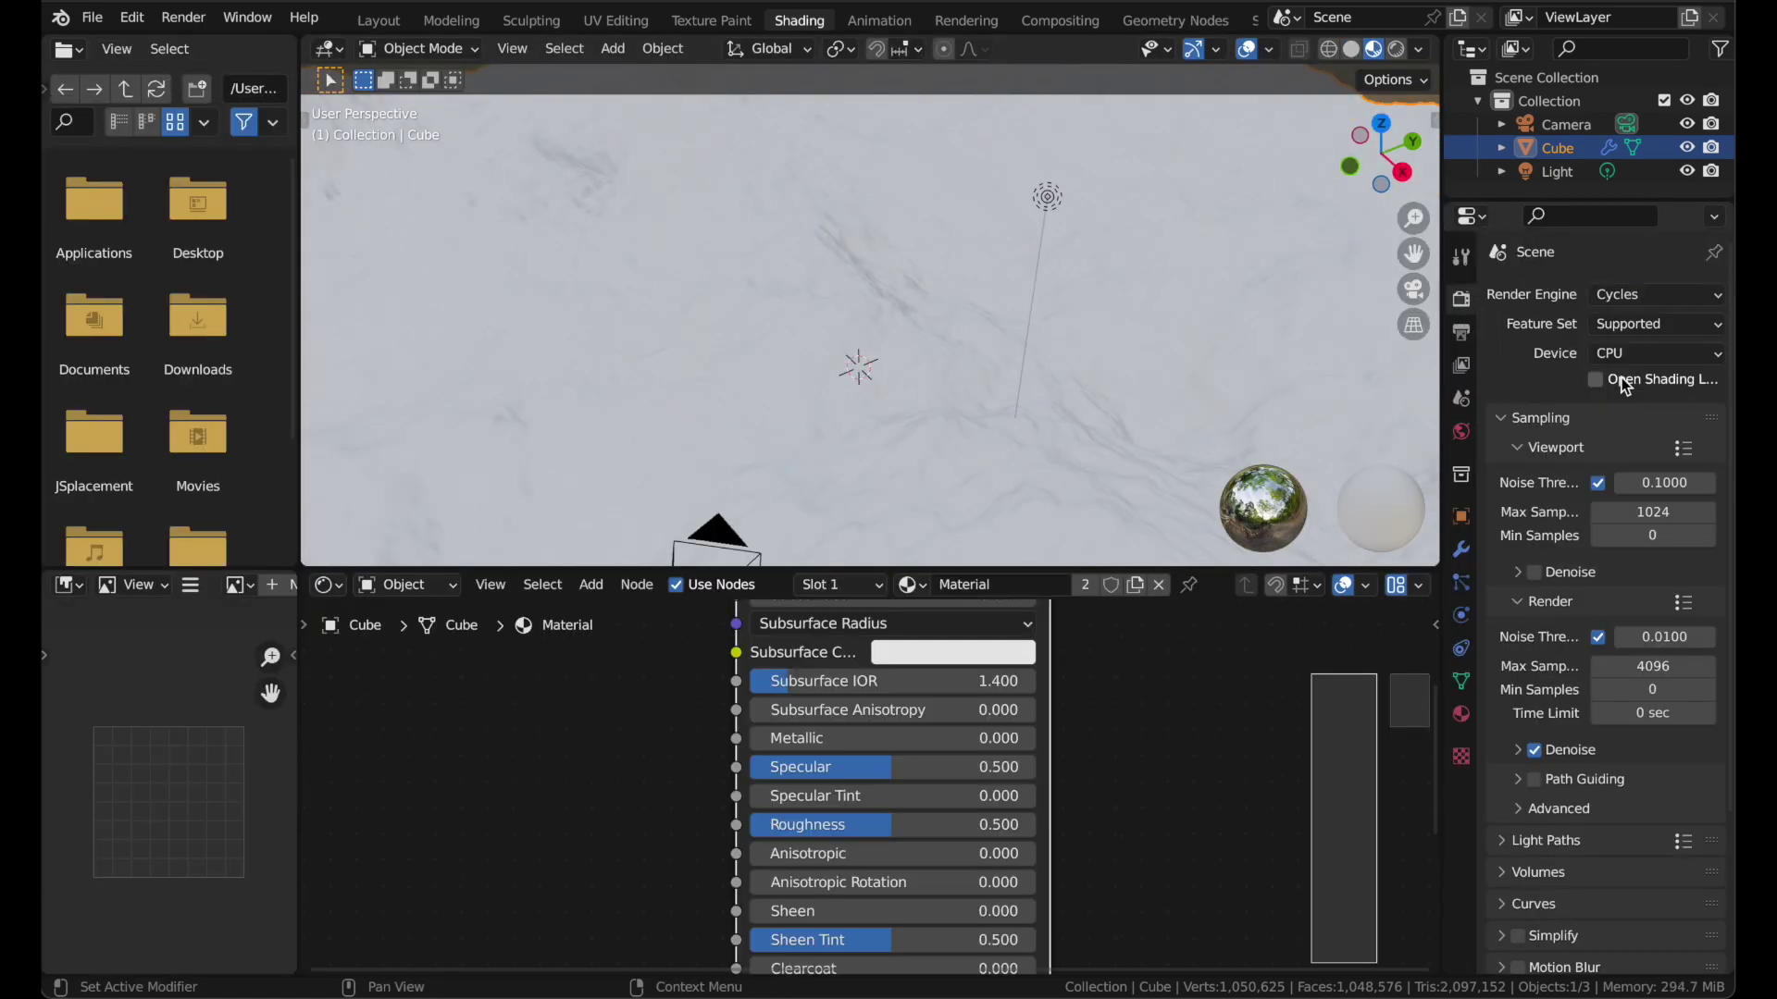
# - Close the file browser and image editor areas, and switch the viewport to Rendered shading
pyautogui.moveTo(134, 47); pyautogui.dragTo(130, 48)
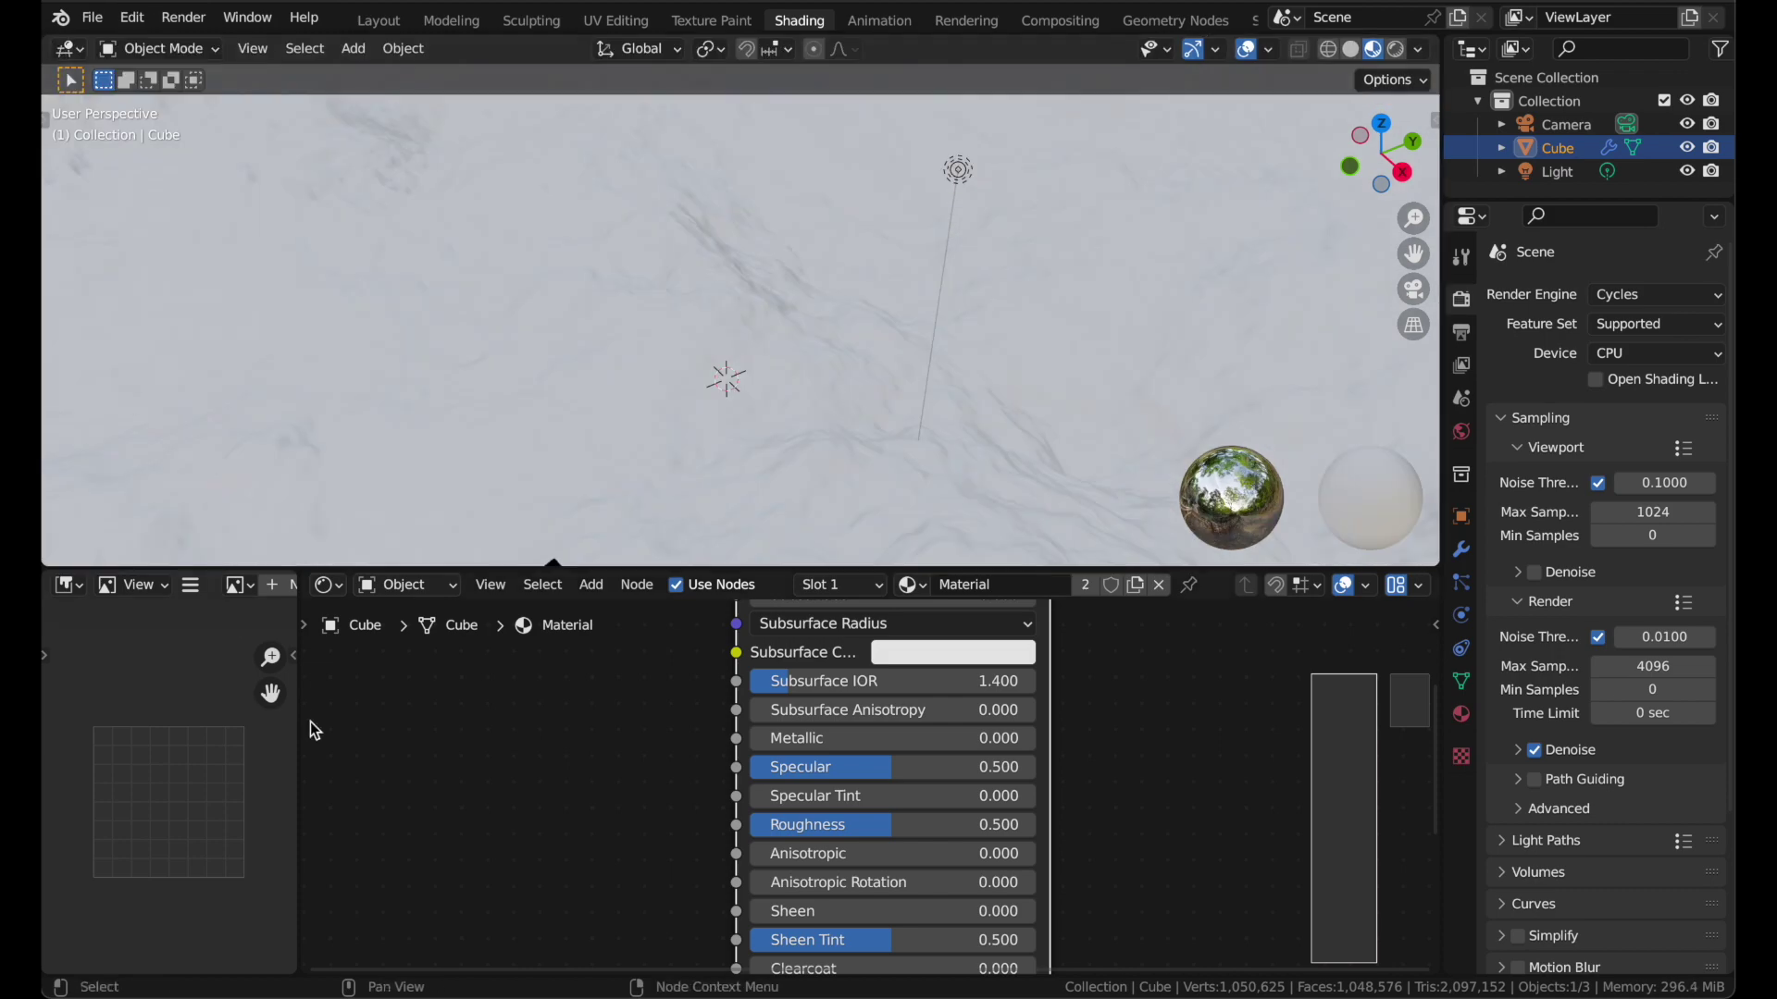
pyautogui.moveTo(277, 578); pyautogui.dragTo(270, 580)
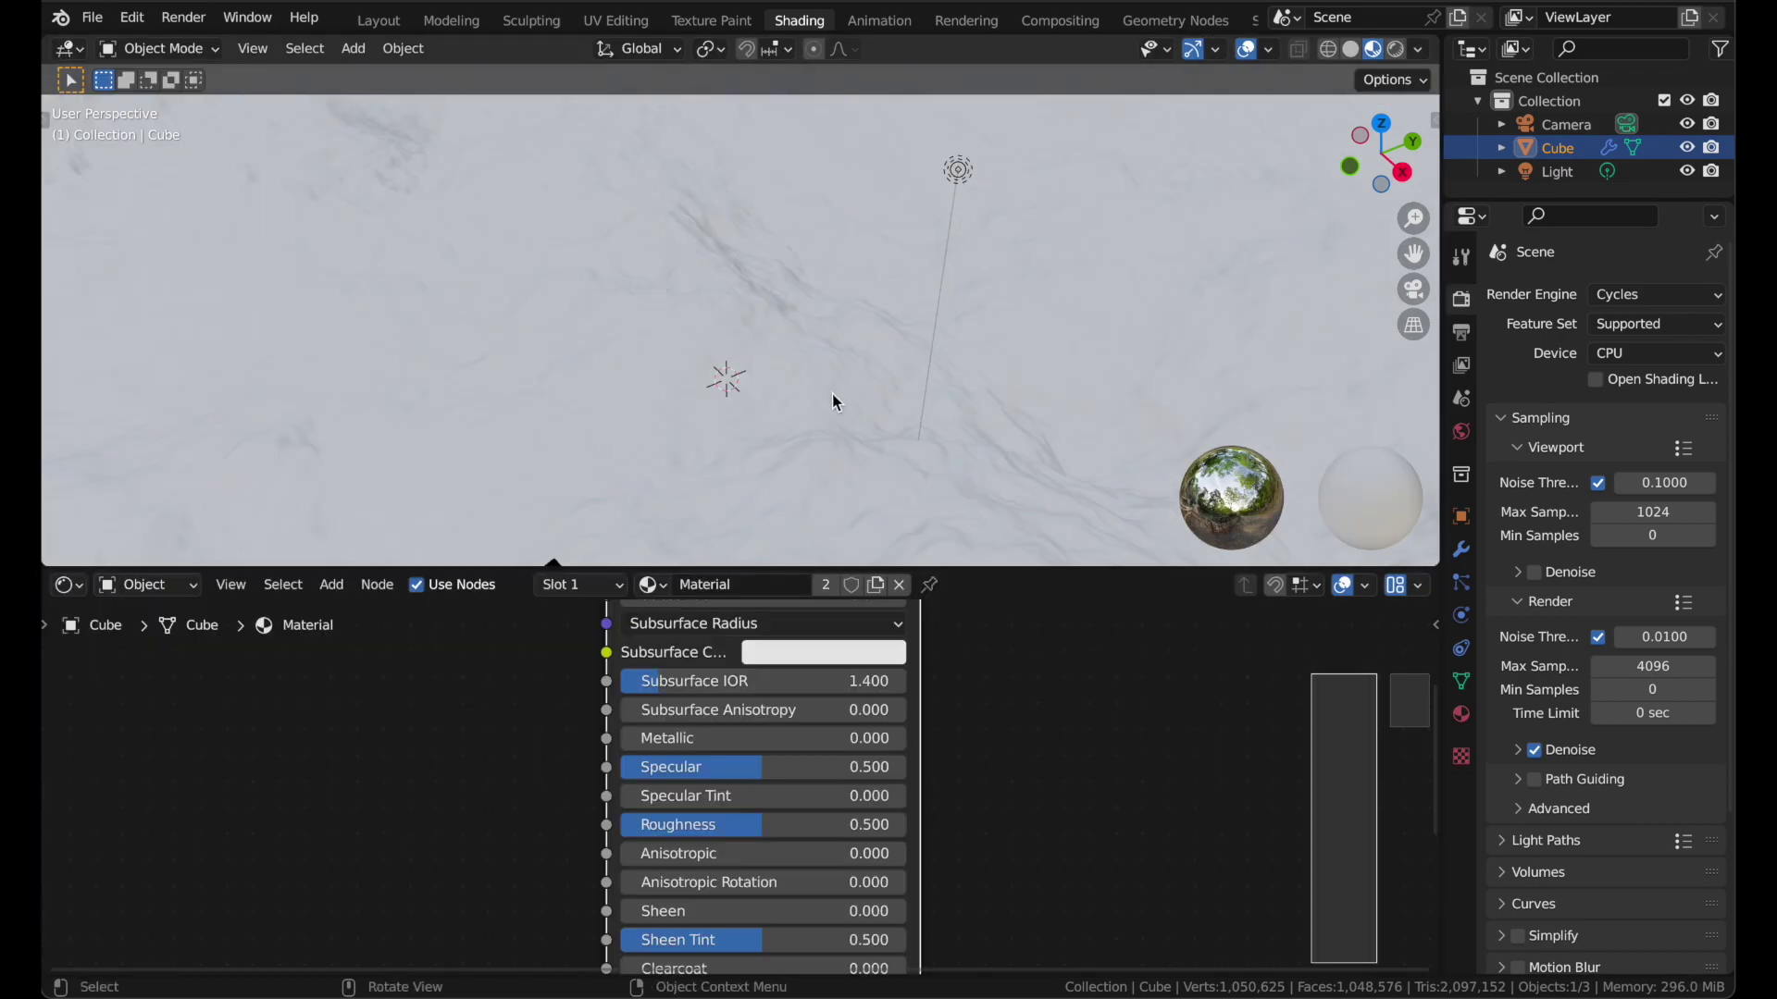
pyautogui.press('z')
pyautogui.press('8')
pyautogui.scroll(3, 833, 394)
pyautogui.scroll(-5, 831, 392)
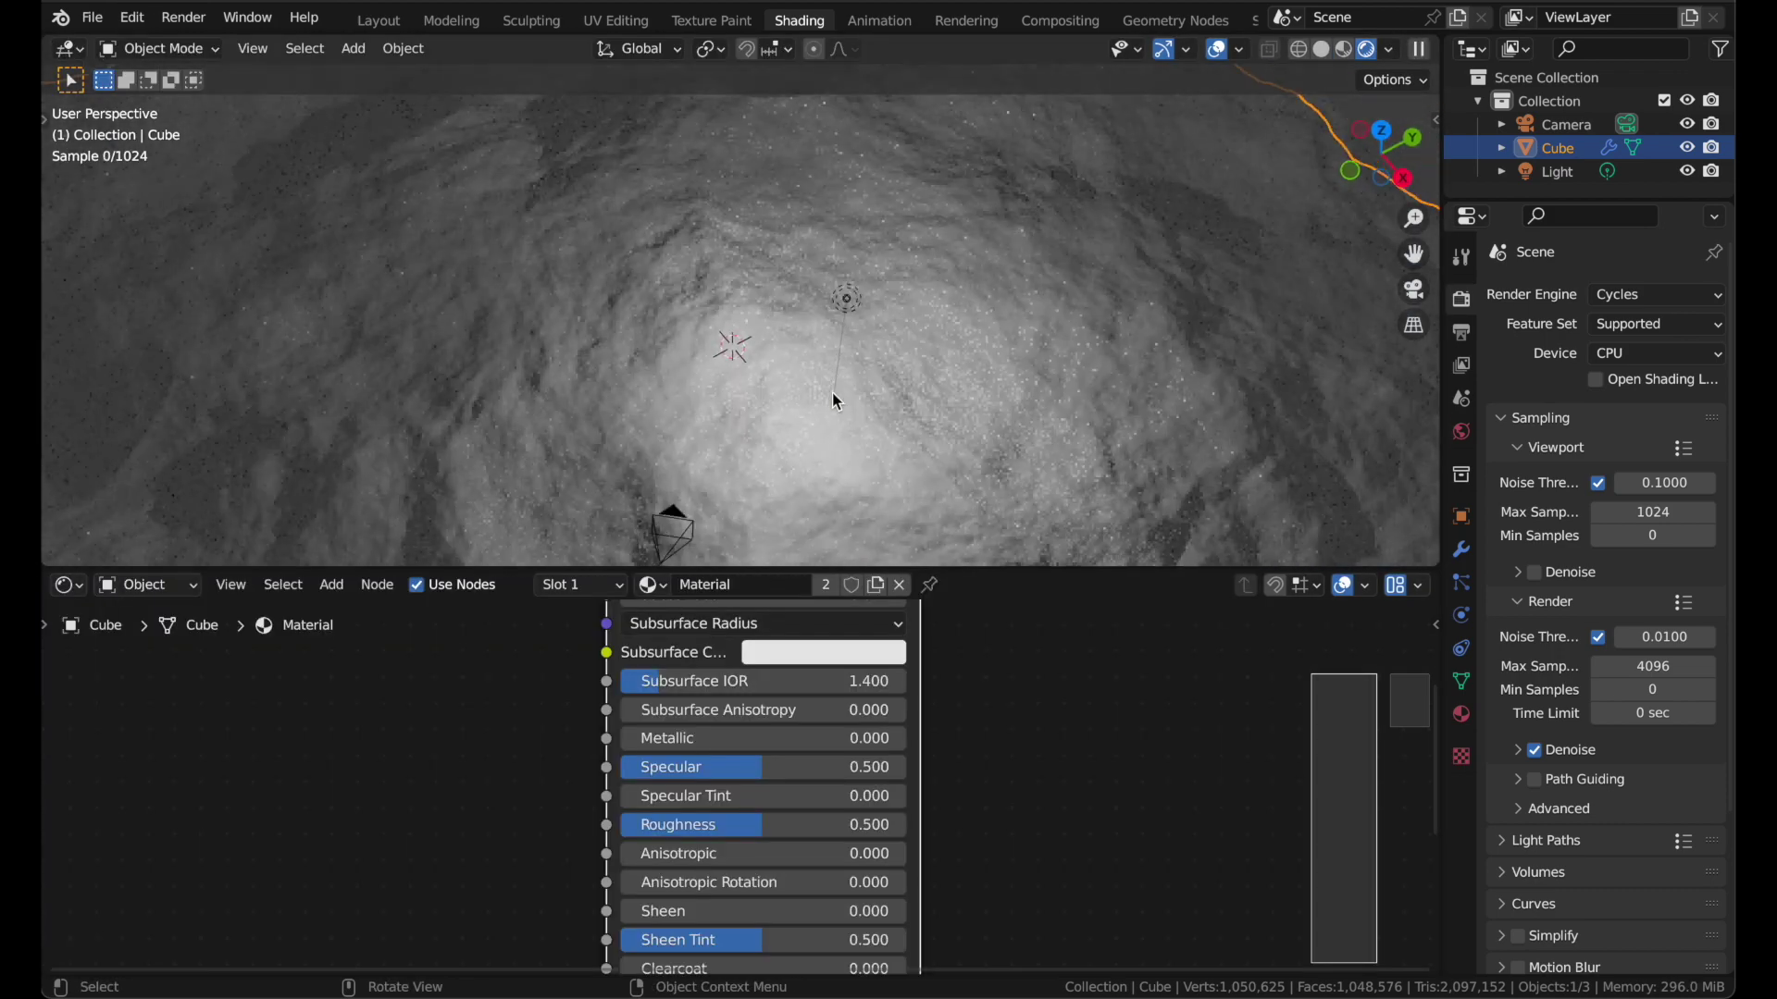
# - Disable Scene World in the rendered viewport shading, comparing the terrain under both lighting setups
pyautogui.click(1392, 53)
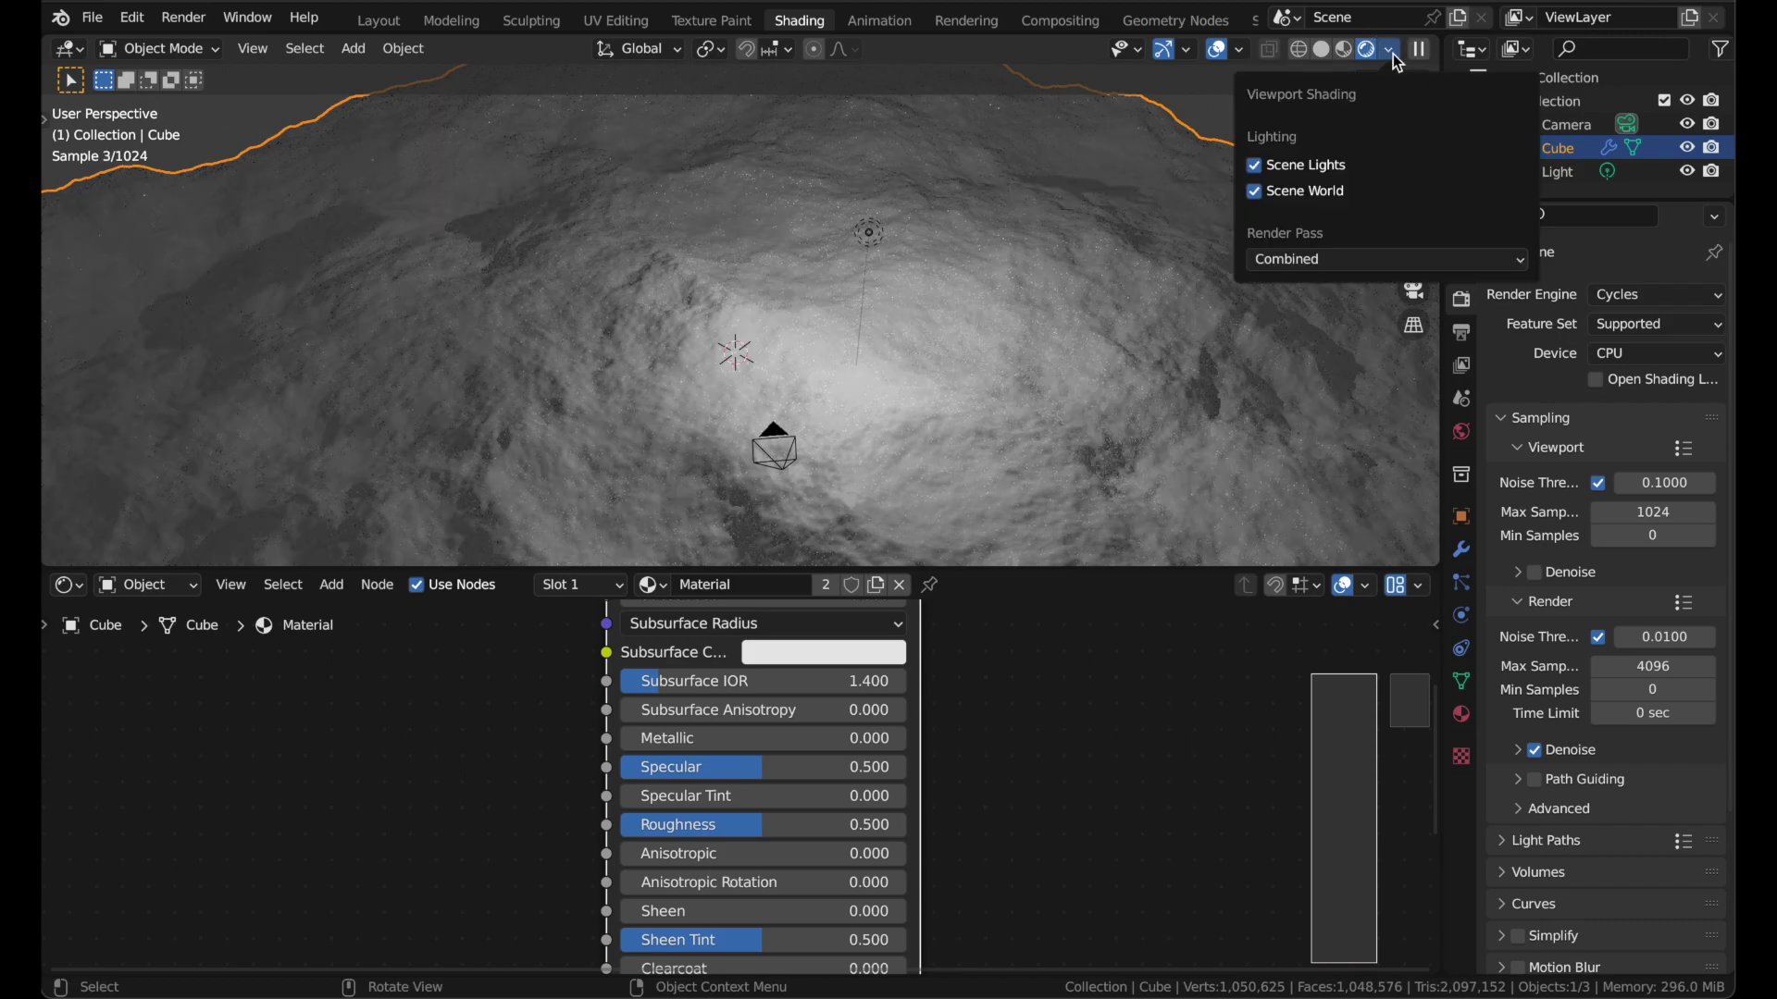
pyautogui.click(1254, 193)
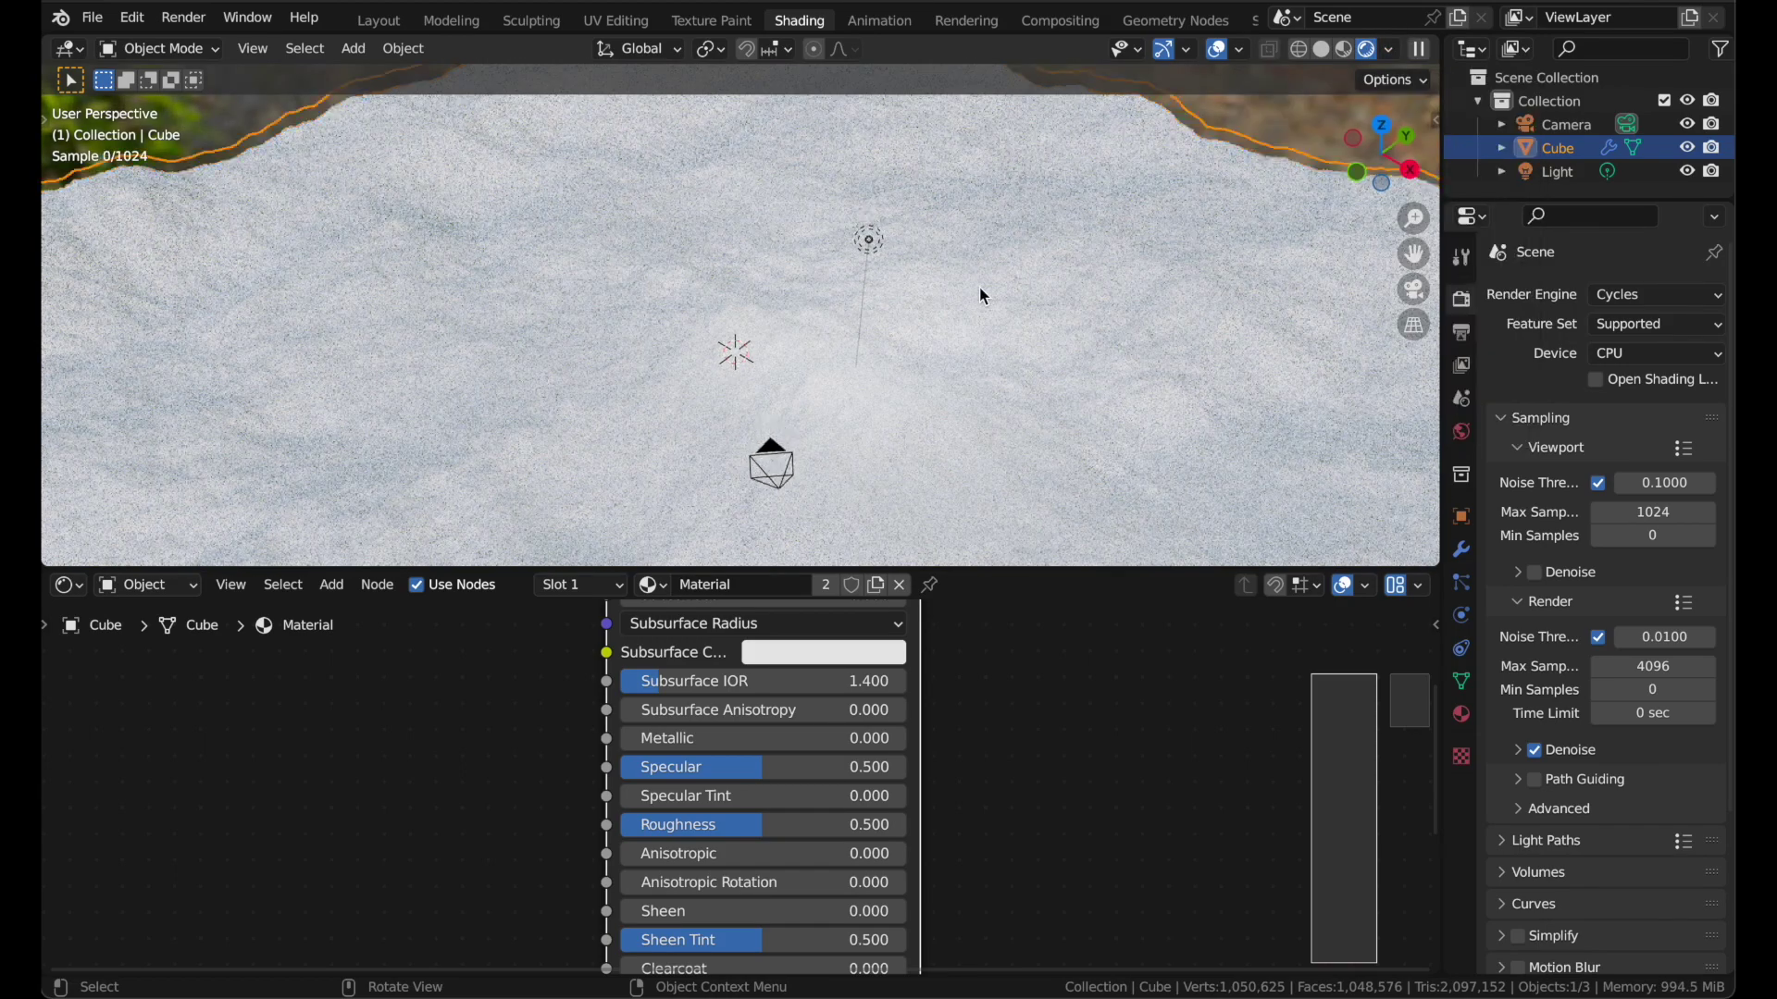
pyautogui.click(1389, 50)
pyautogui.click(1257, 189)
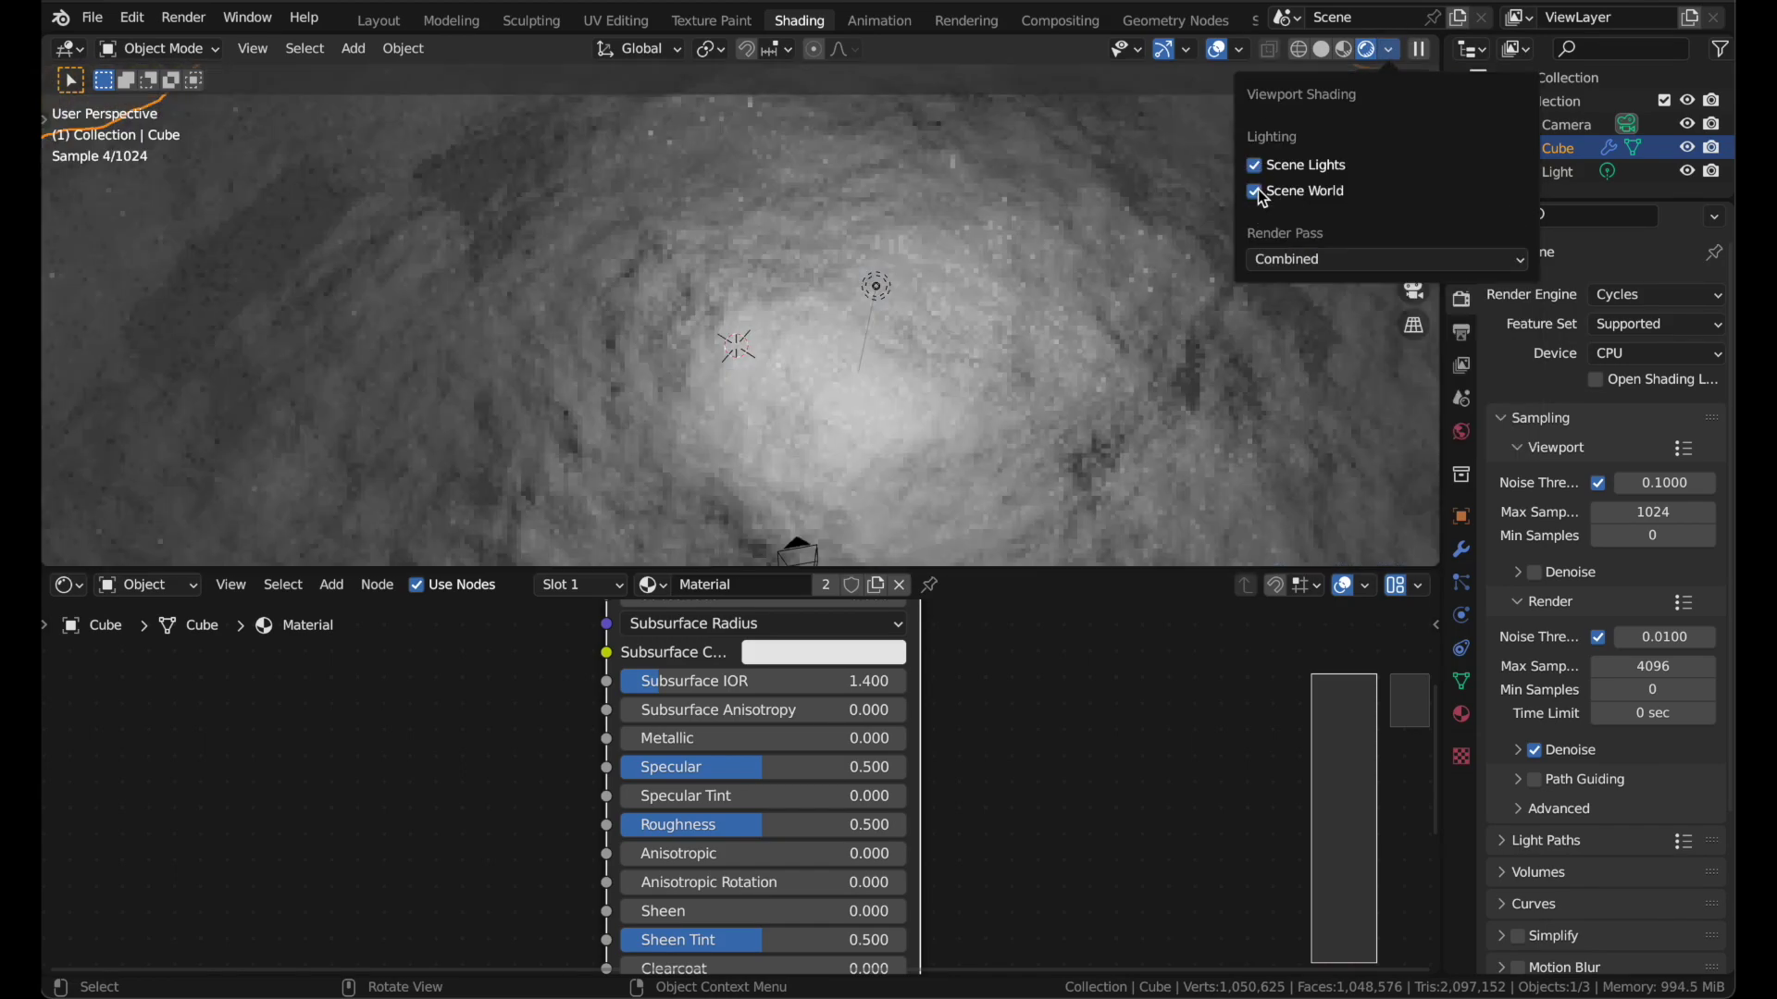
pyautogui.click(1257, 190)
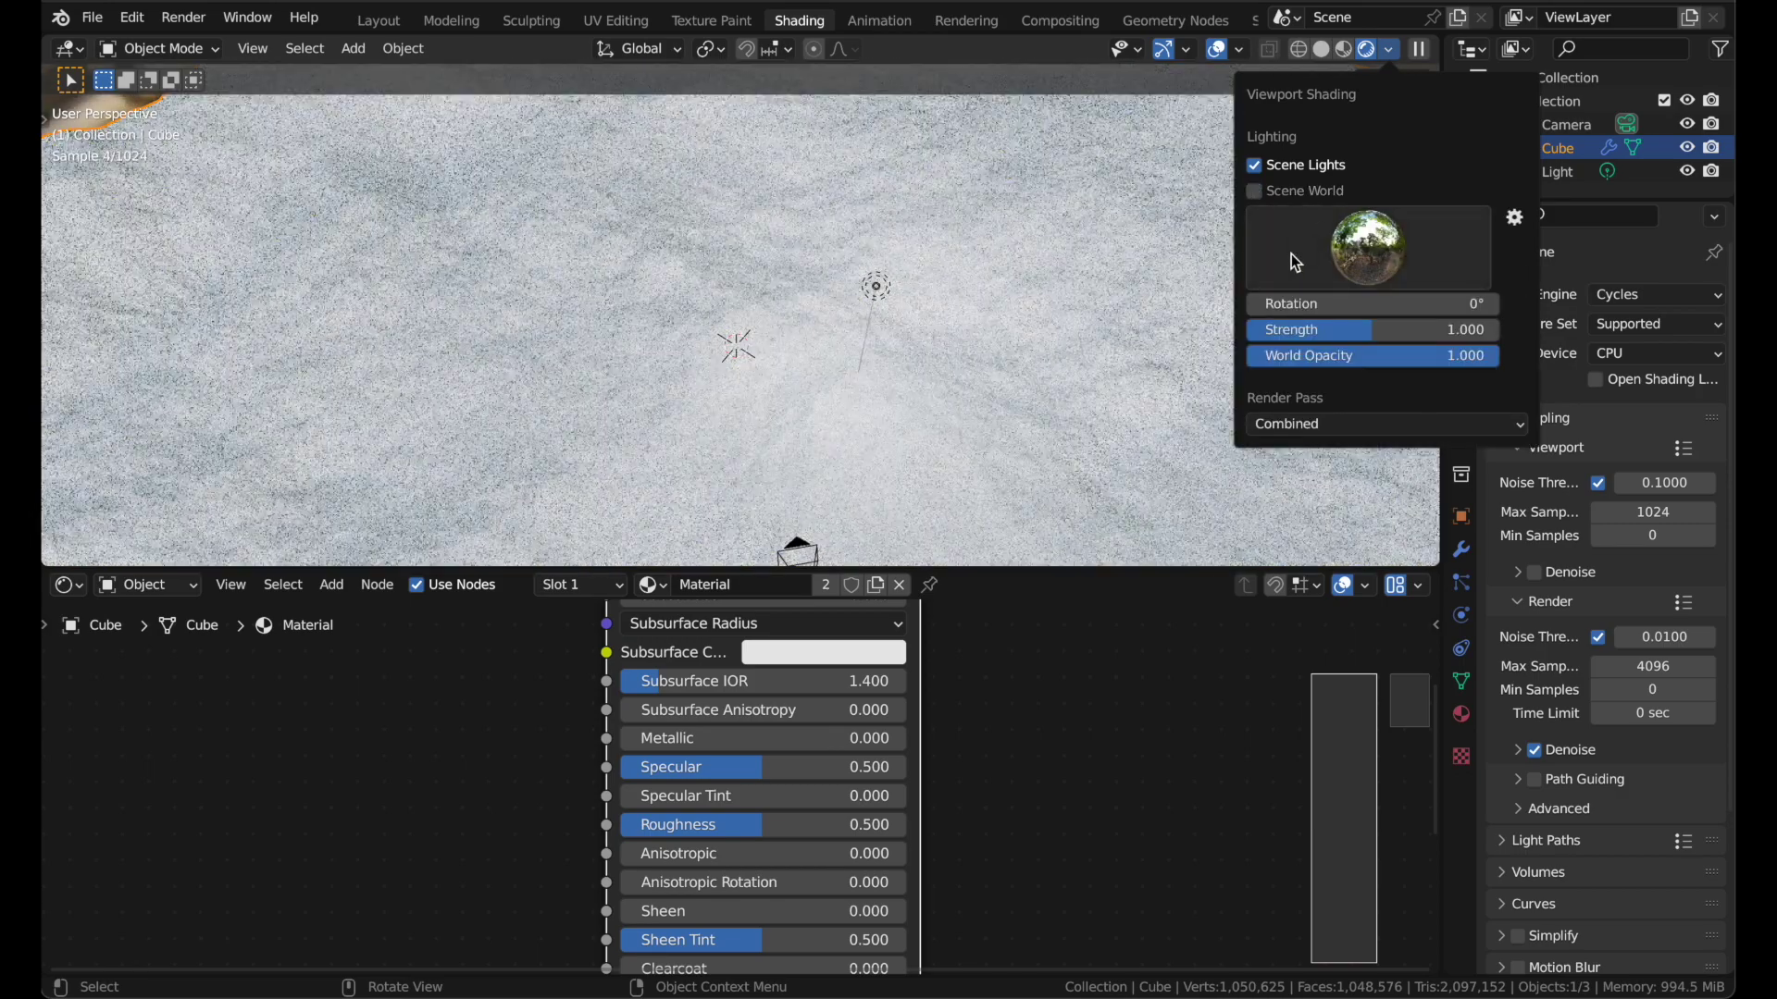
pyautogui.moveTo(846, 463)
pyautogui.mouseDown(button='middle')
pyautogui.moveTo(865, 447)
pyautogui.moveTo(860, 495)
pyautogui.mouseUp(button='middle')
# - Rename the material to Moon Surface and frame its shader nodes
pyautogui.scroll(-2, 717, 817)
pyautogui.doubleClick(733, 586)
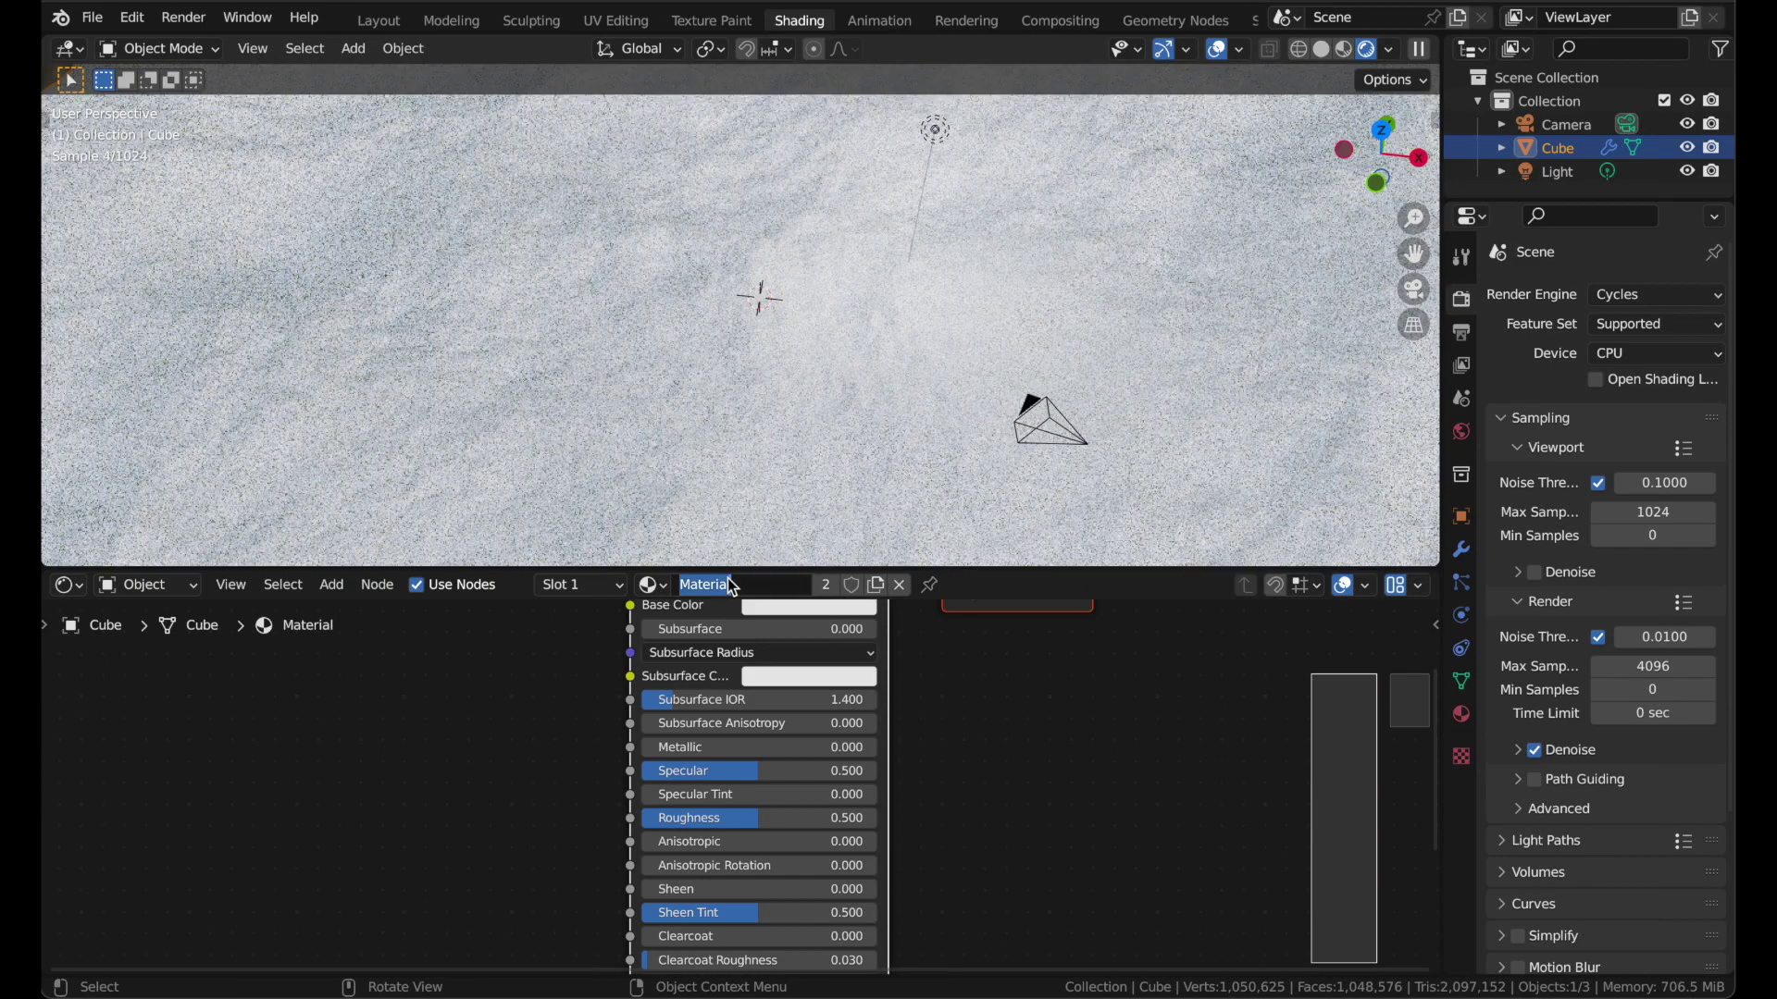
pyautogui.write('Moon Surface')
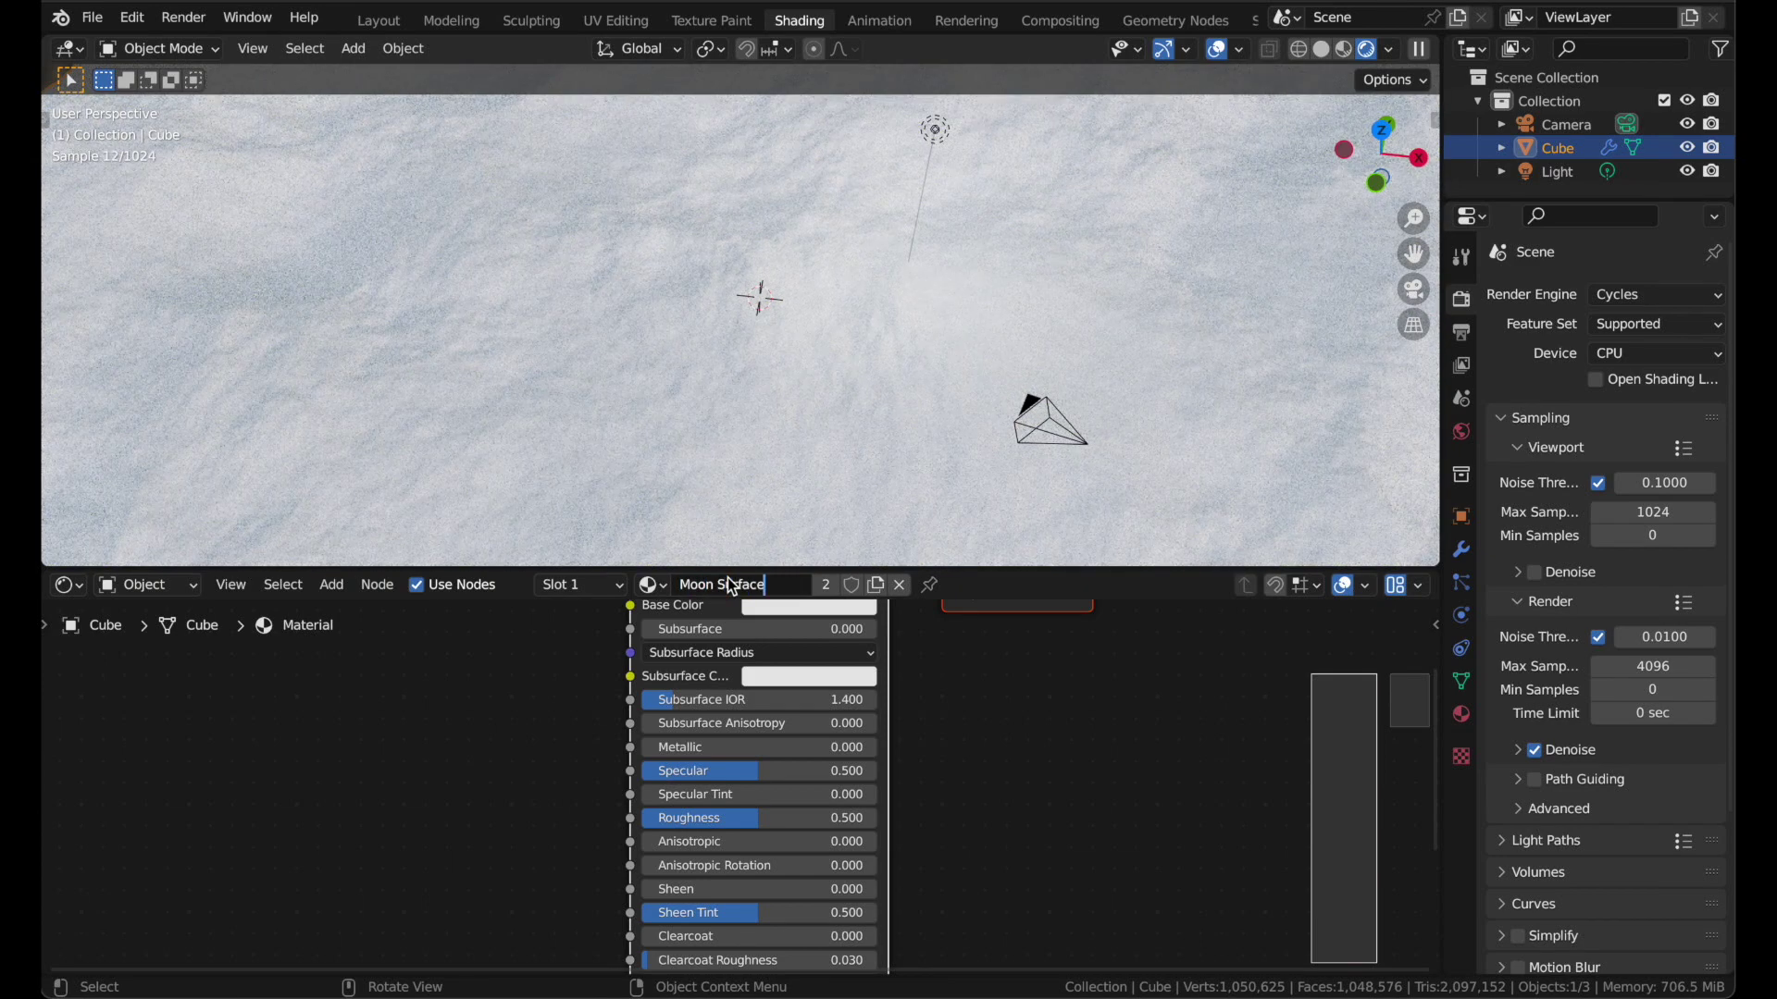
pyautogui.press('Return')
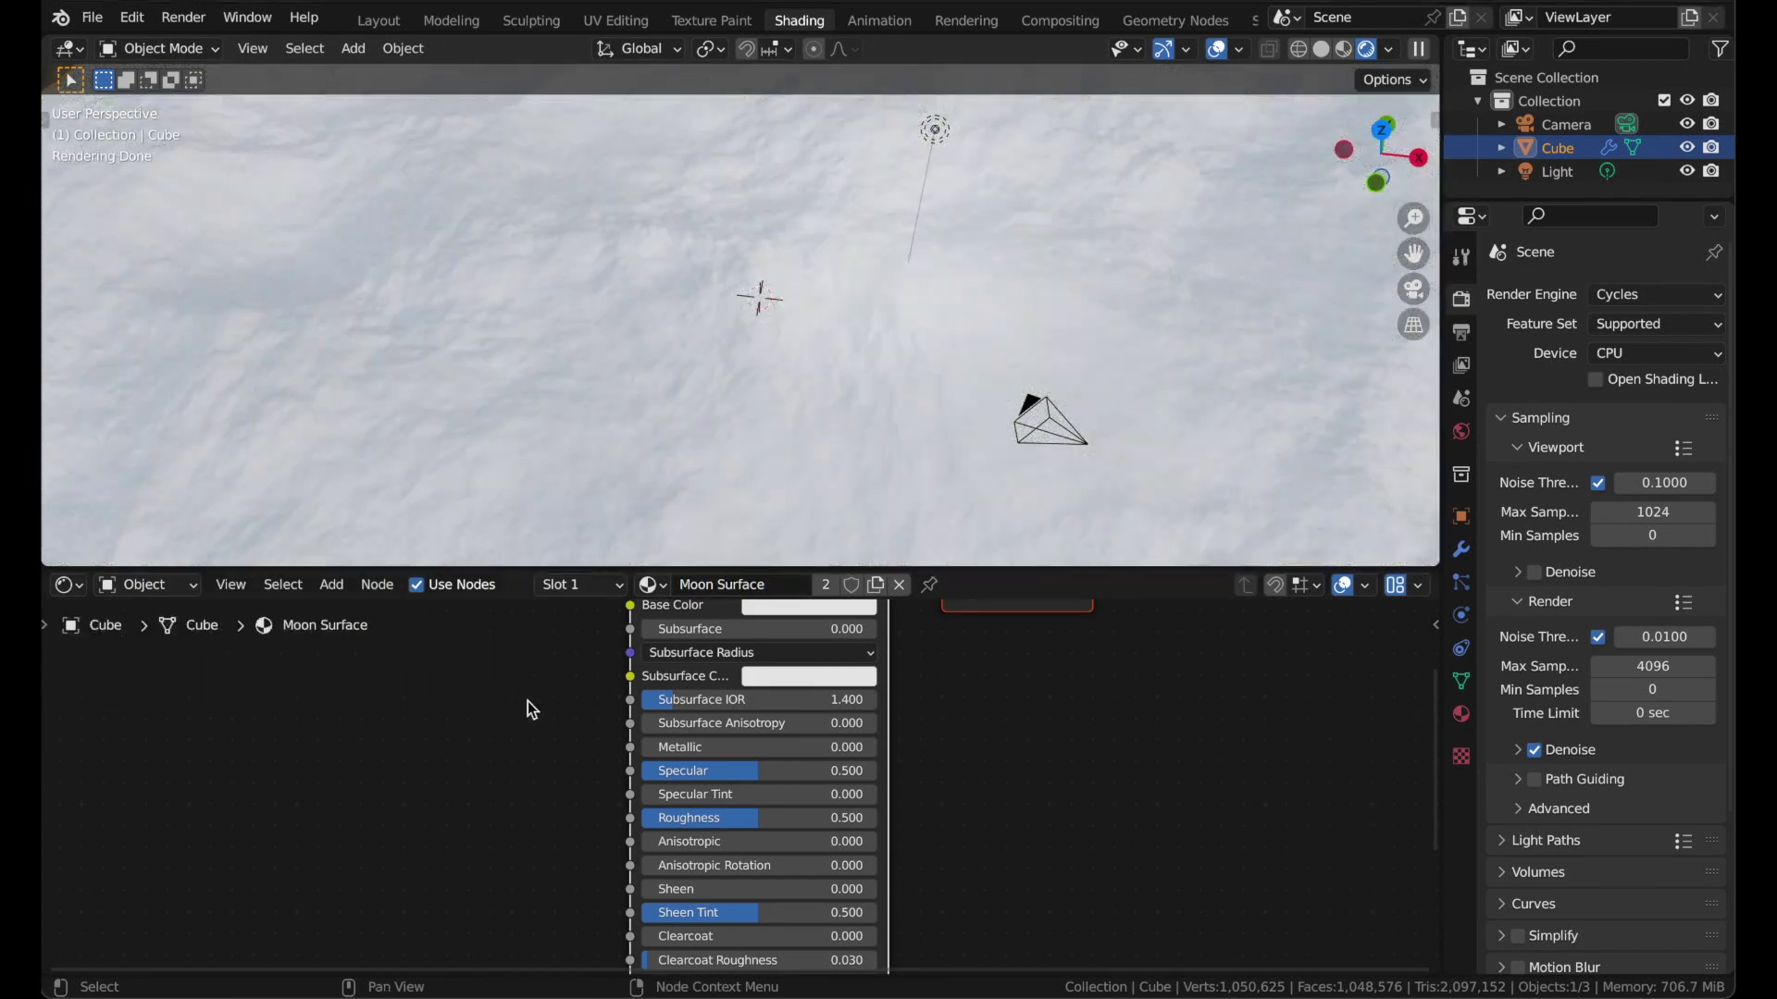
pyautogui.press('Home')
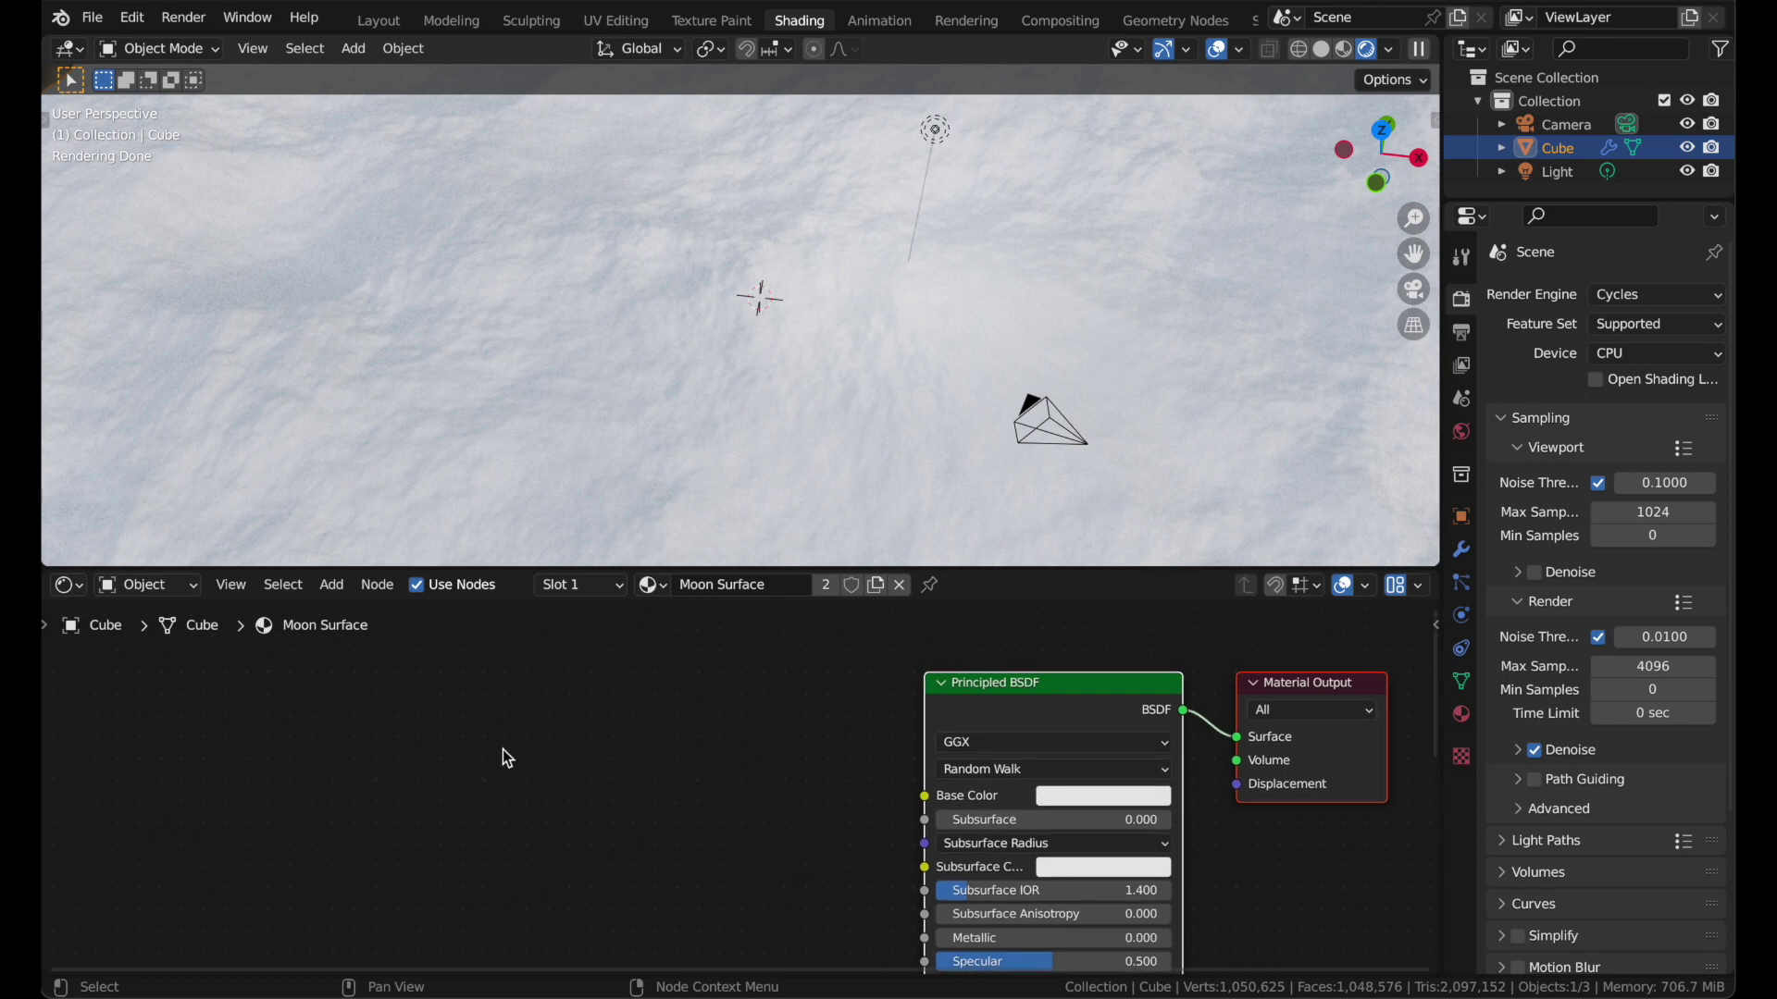
# - Add a Noise Texture node previewed on the material output, with Texture Coordinate and Mapping nodes feeding its Vector input
pyautogui.moveTo(1253, 881); pyautogui.dragTo(1236, 809)
pyautogui.moveTo(1237, 811); pyautogui.dragTo(1323, 758, button='middle')
pyautogui.moveTo(599, 763); pyautogui.dragTo(815, 711)
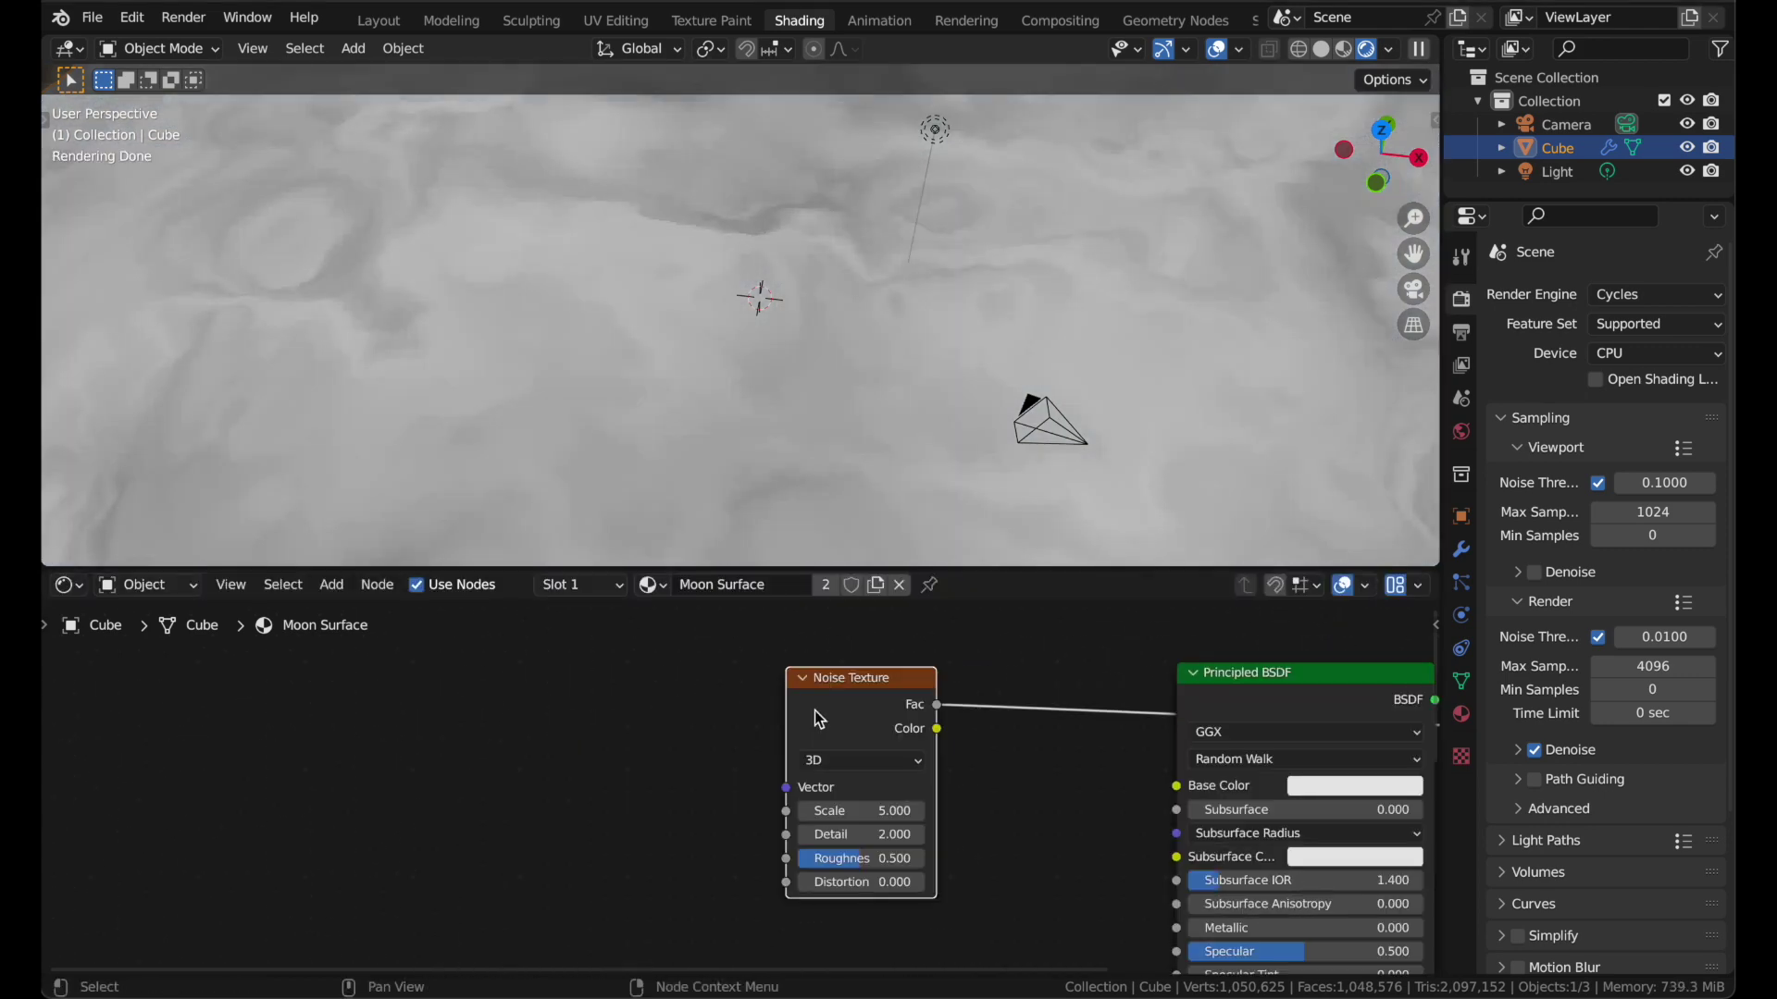
pyautogui.hotkey('ctrl', 't')
pyautogui.moveTo(815, 711); pyautogui.dragTo(848, 698, button='middle')
pyautogui.click(397, 753)
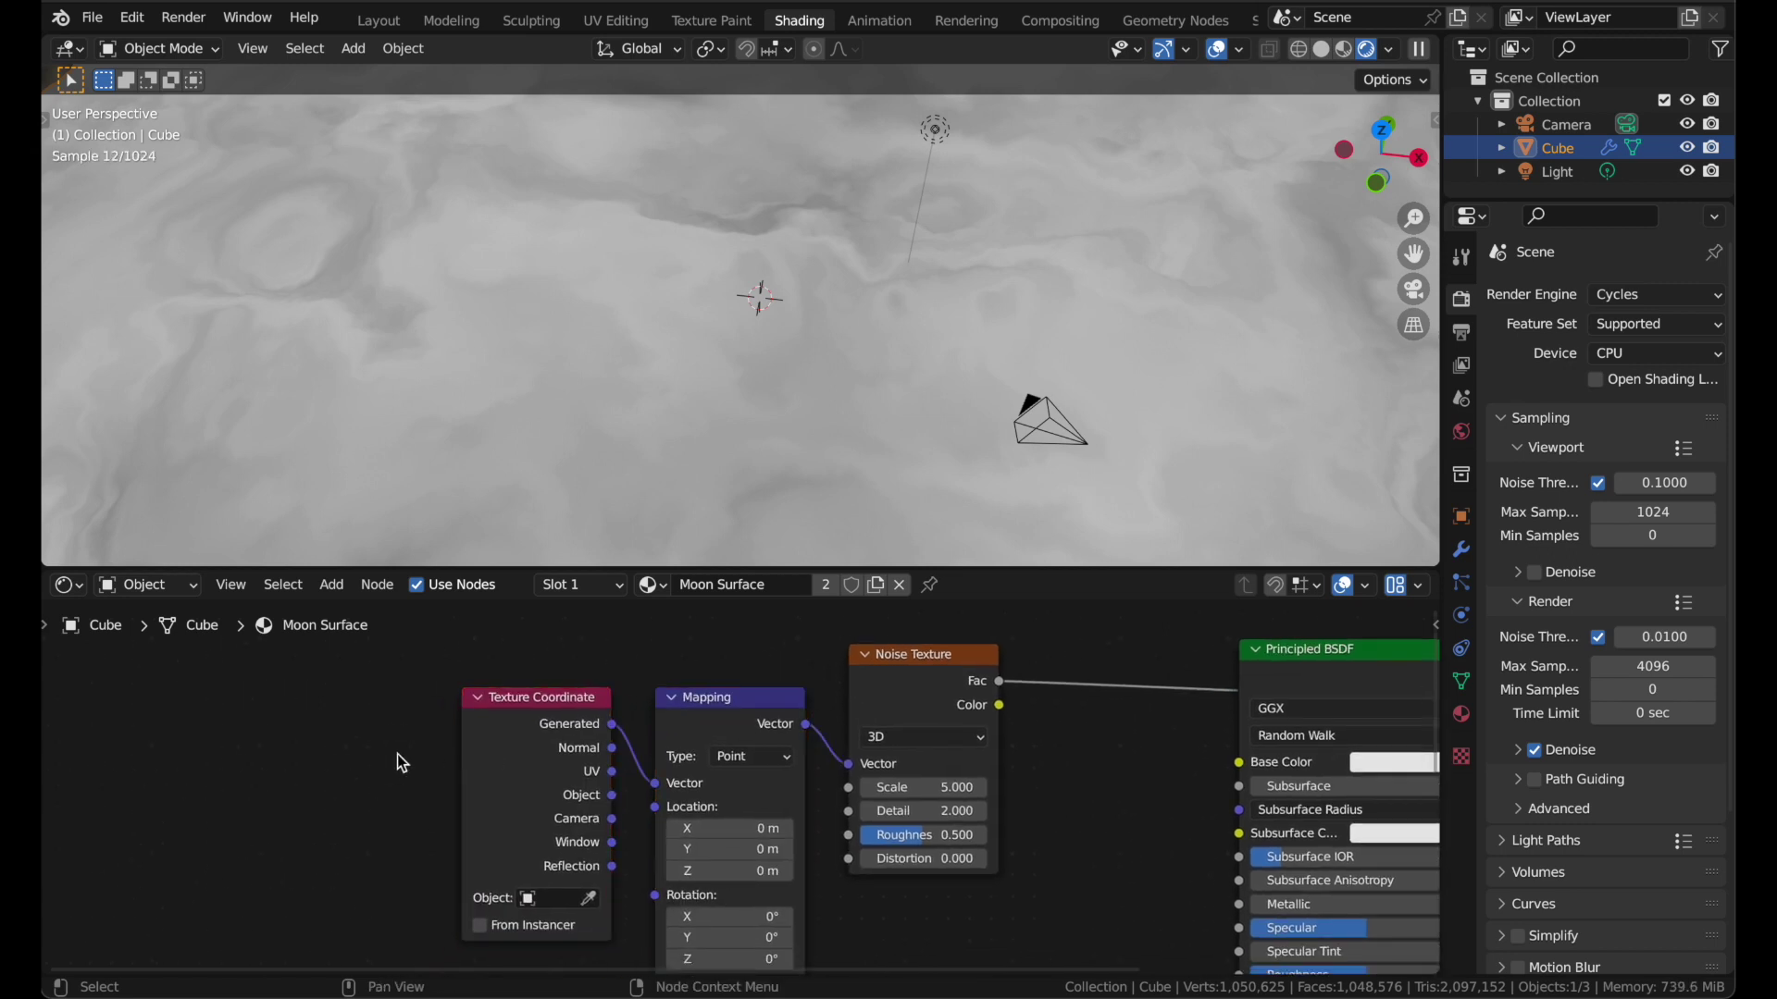
# - Space out the Texture Coordinate and Mapping nodes, and feed Object coordinates into the Mapping node's Vector input
pyautogui.moveTo(522, 754); pyautogui.dragTo(190, 761)
pyautogui.moveTo(710, 717); pyautogui.dragTo(421, 703)
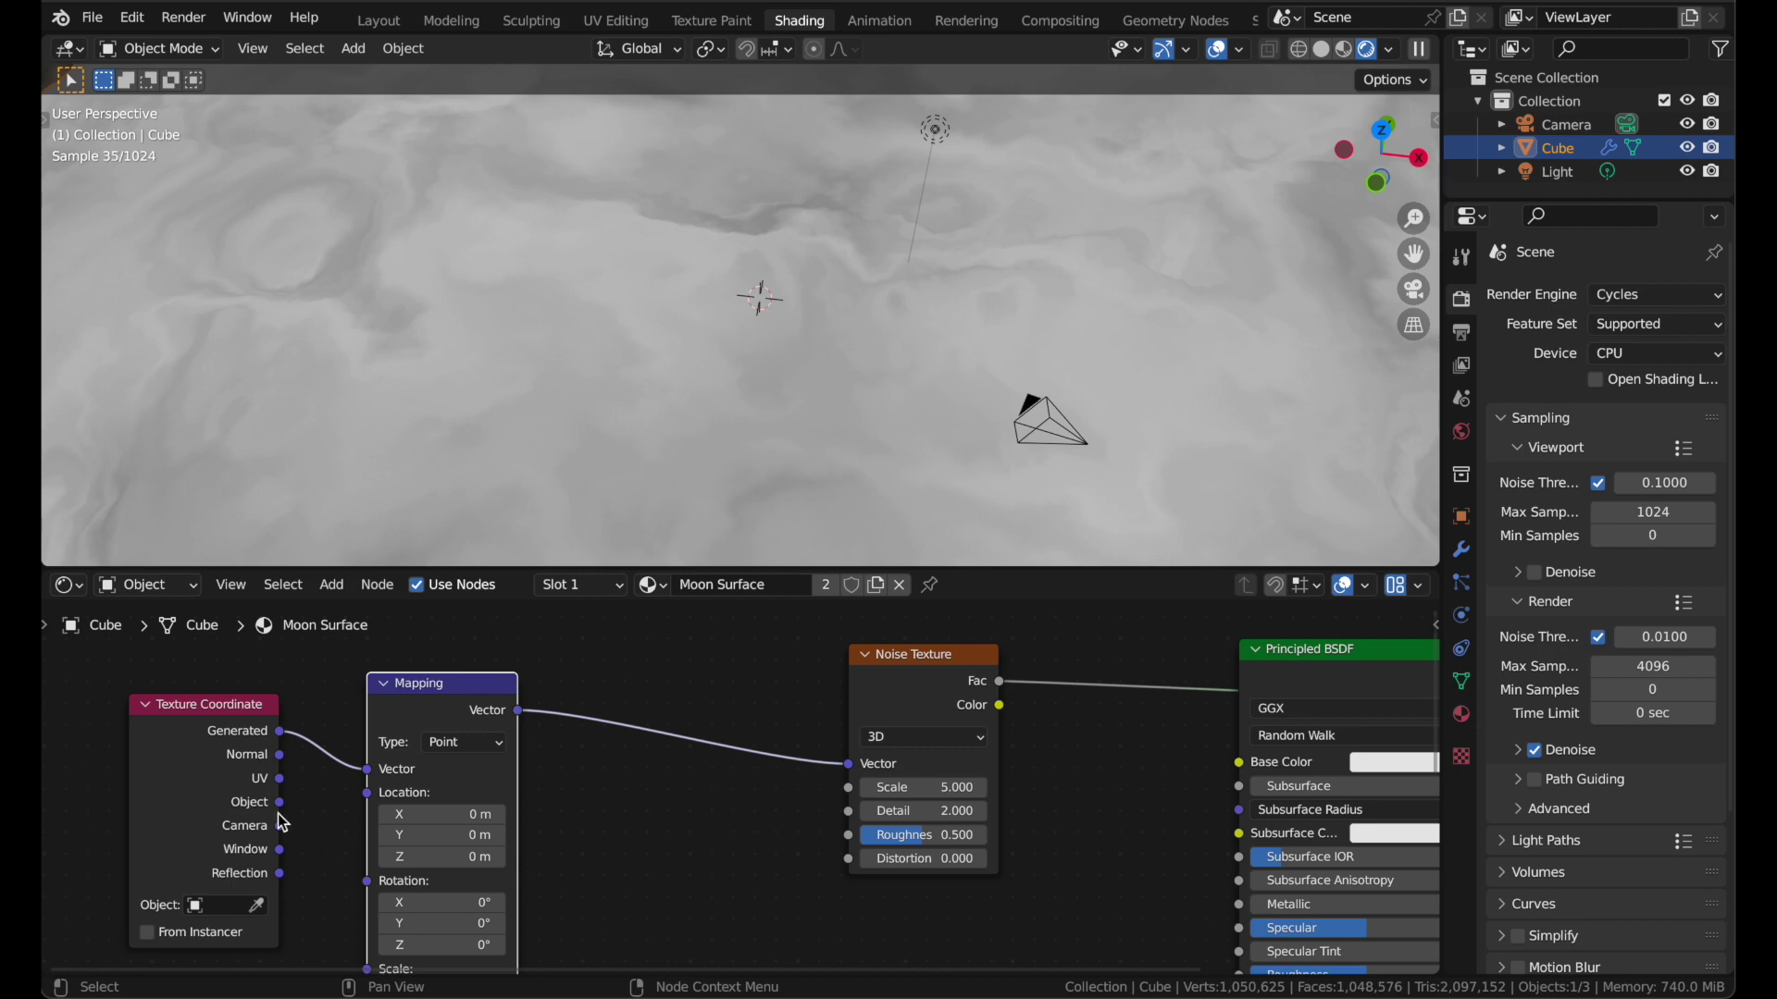
pyautogui.moveTo(282, 810); pyautogui.dragTo(377, 770)
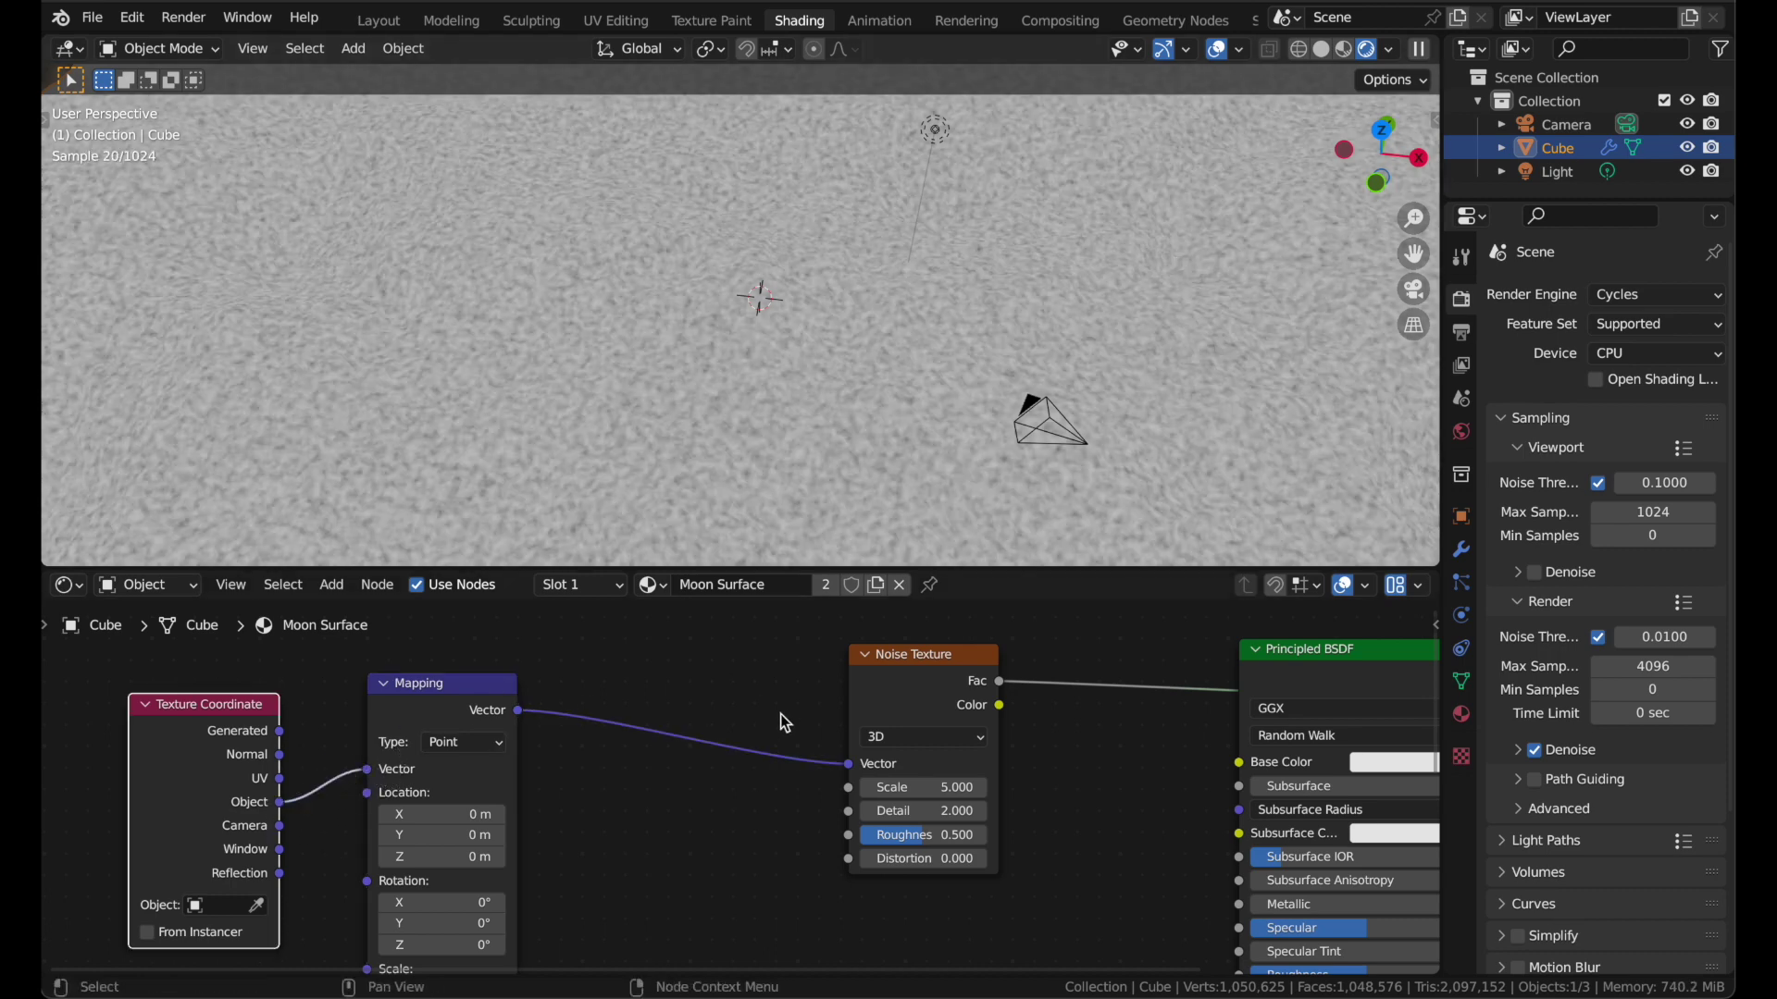
pyautogui.moveTo(780, 716); pyautogui.dragTo(744, 723, button='middle')
# - Set the Noise Texture's Scale to 0.222 and its Detail to 14.9
pyautogui.moveTo(890, 795); pyautogui.dragTo(859, 795)
pyautogui.moveTo(860, 700); pyautogui.dragTo(862, 688)
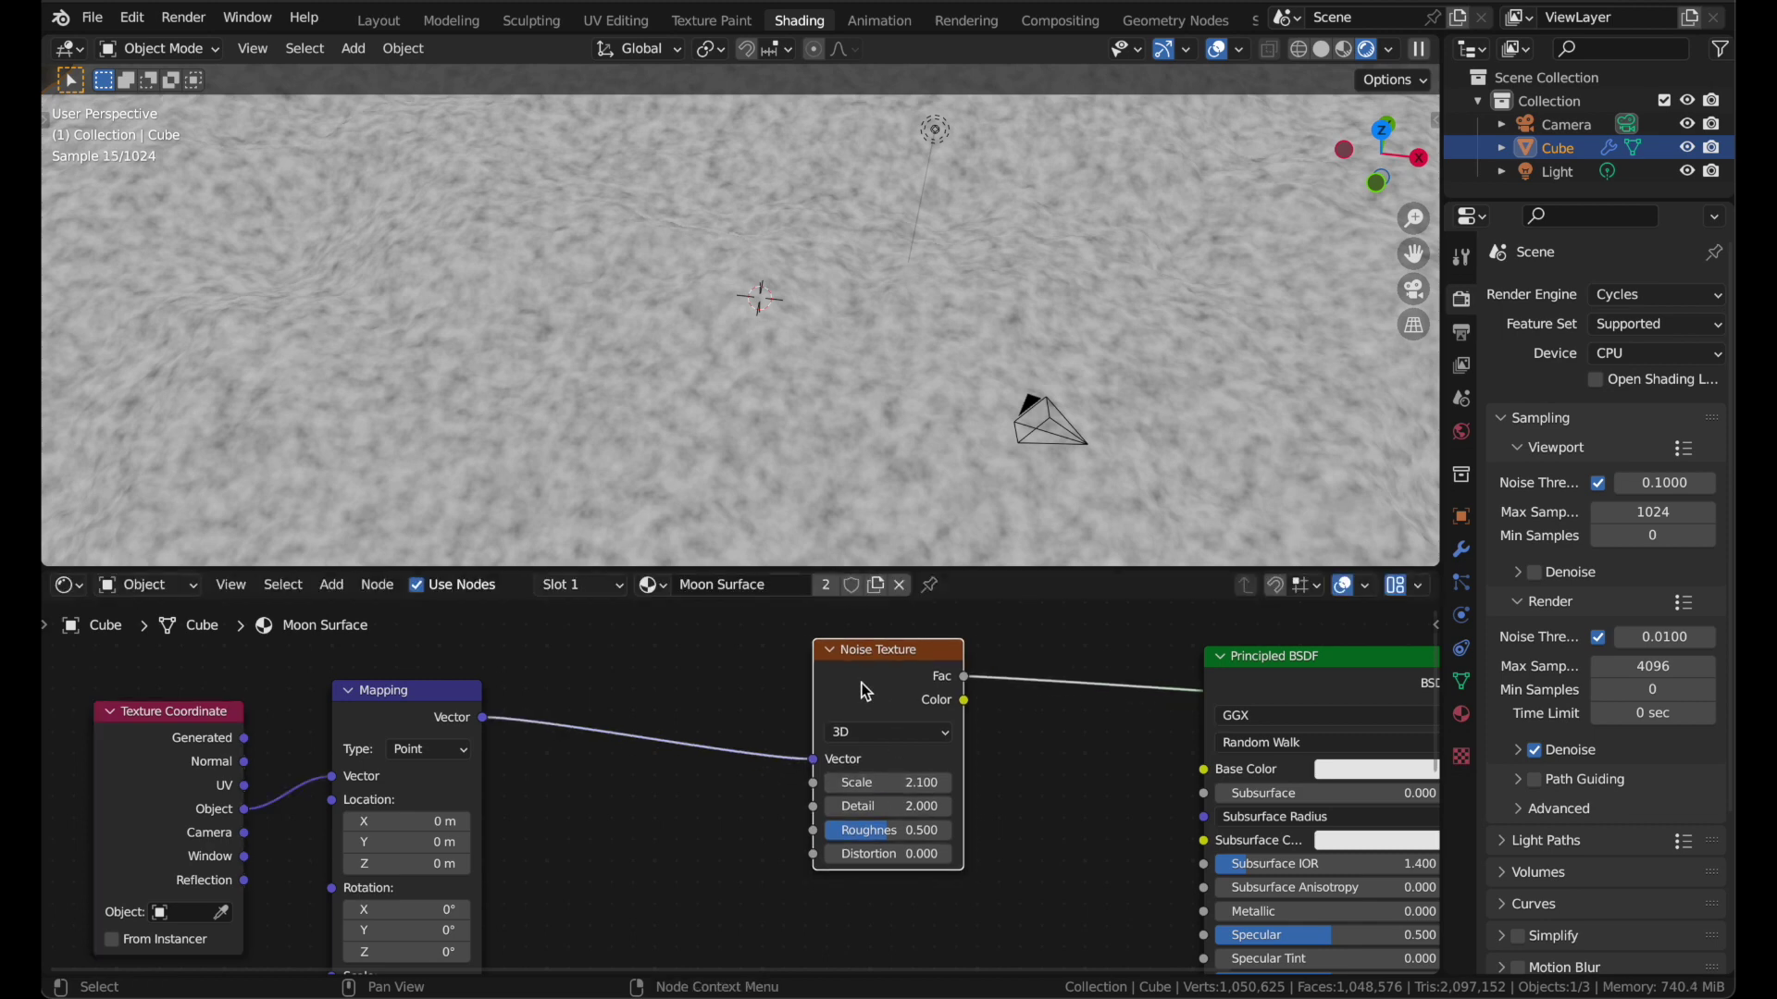
pyautogui.moveTo(905, 785)
pyautogui.mouseDown()
pyautogui.moveTo(844, 785)
pyautogui.moveTo(902, 785)
pyautogui.mouseUp()
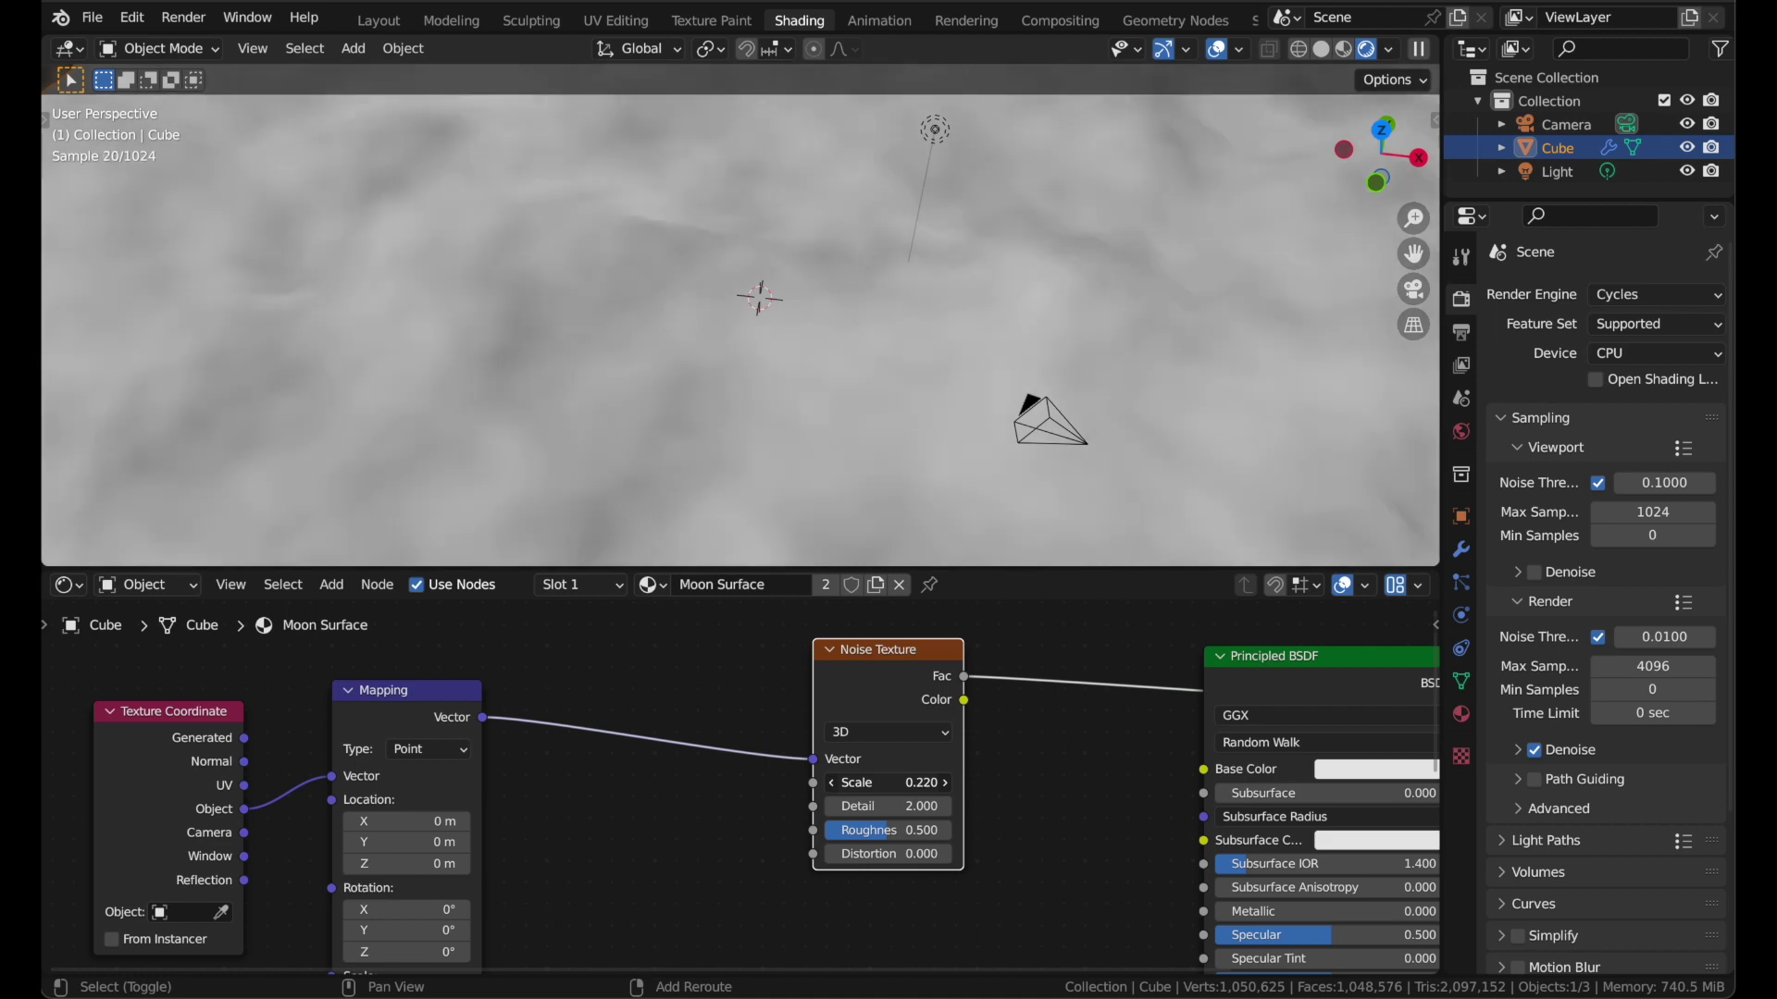
pyautogui.click(898, 779)
pyautogui.write('0.2')
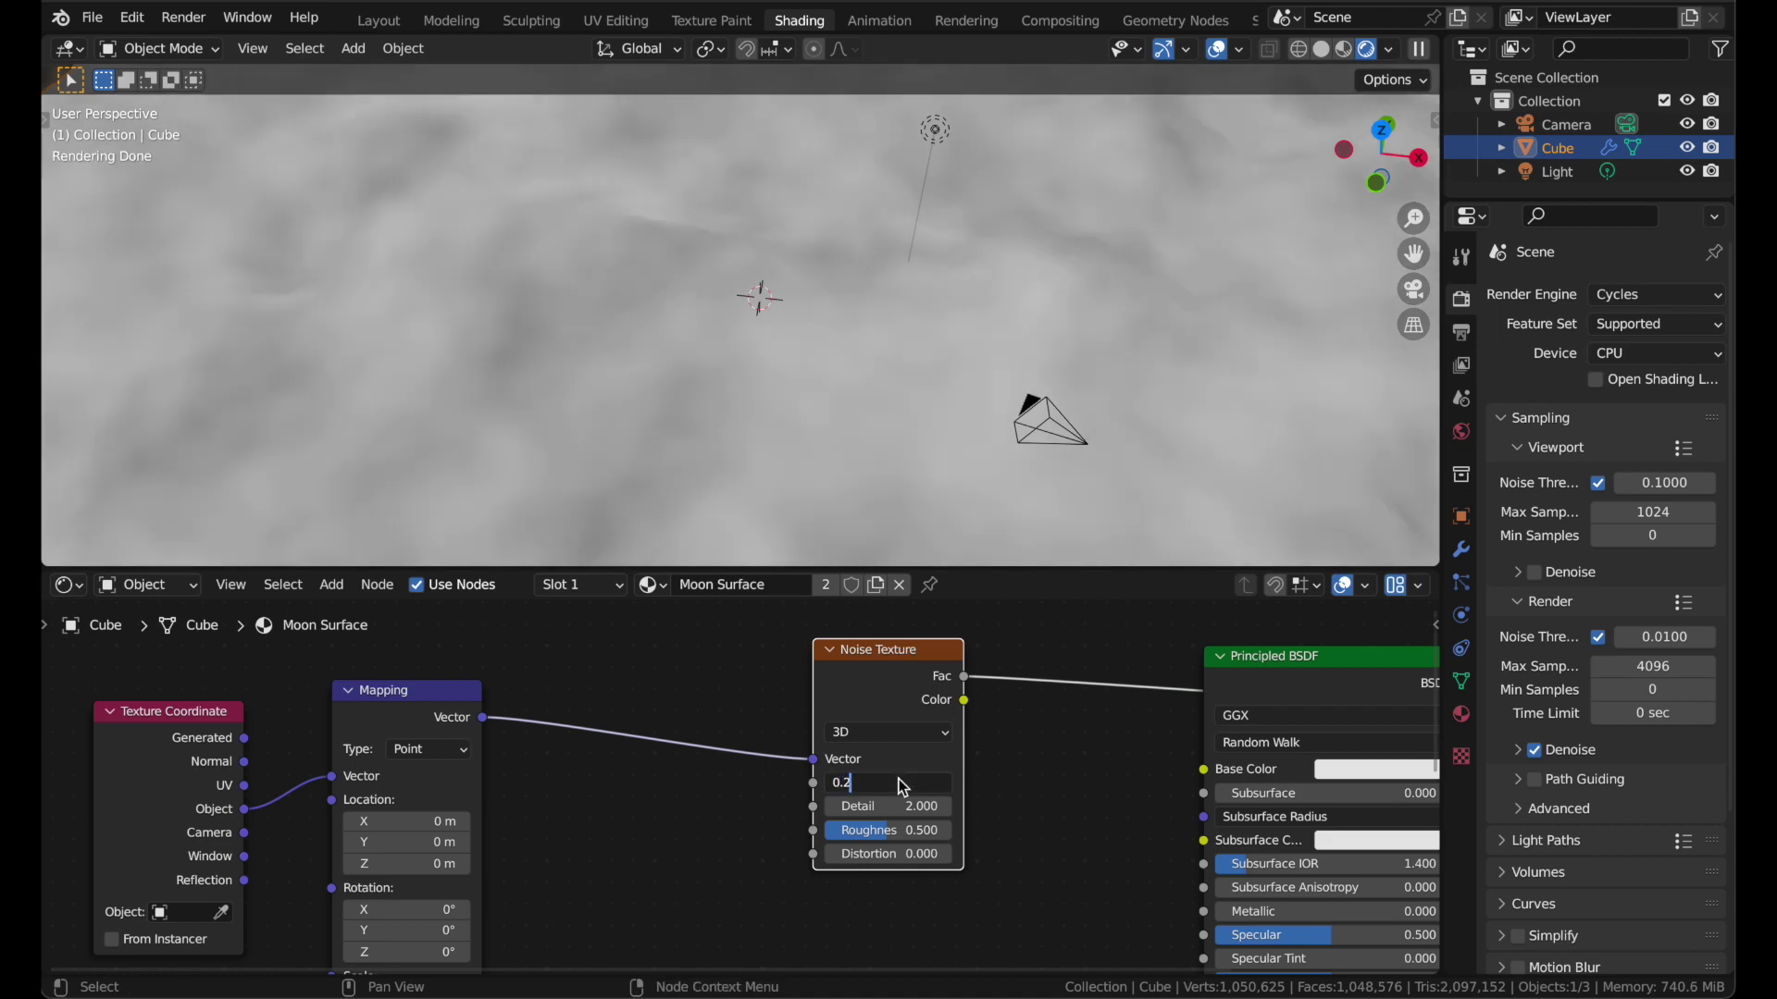
pyautogui.write('22222')
pyautogui.press('Return')
pyautogui.moveTo(888, 806)
pyautogui.mouseDown()
pyautogui.moveTo(934, 806)
pyautogui.moveTo(885, 805)
pyautogui.moveTo(888, 827)
pyautogui.mouseUp()
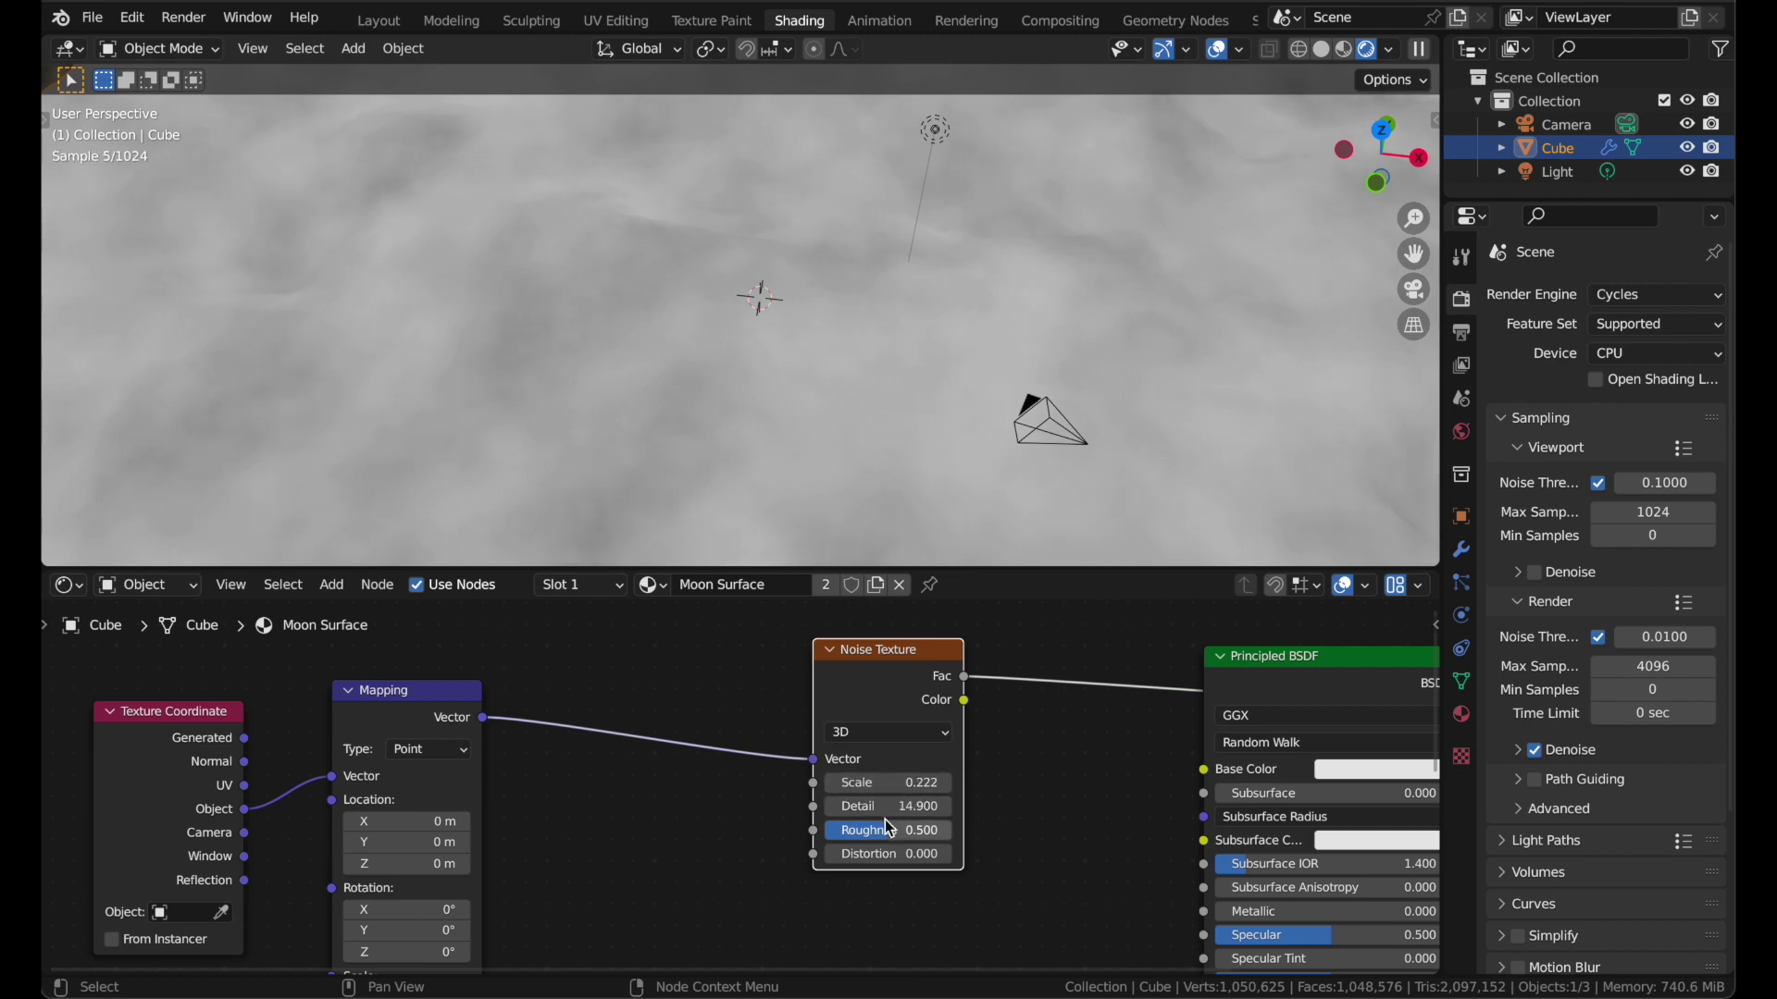
# - Insert a ColorRamp after the Noise Texture's Fac output and move its black stop to position 0.286
pyautogui.moveTo(876, 693); pyautogui.dragTo(609, 732)
pyautogui.hotkey('shift', 'a')
pyautogui.click(774, 722)
pyautogui.write('col')
pyautogui.press('Return')
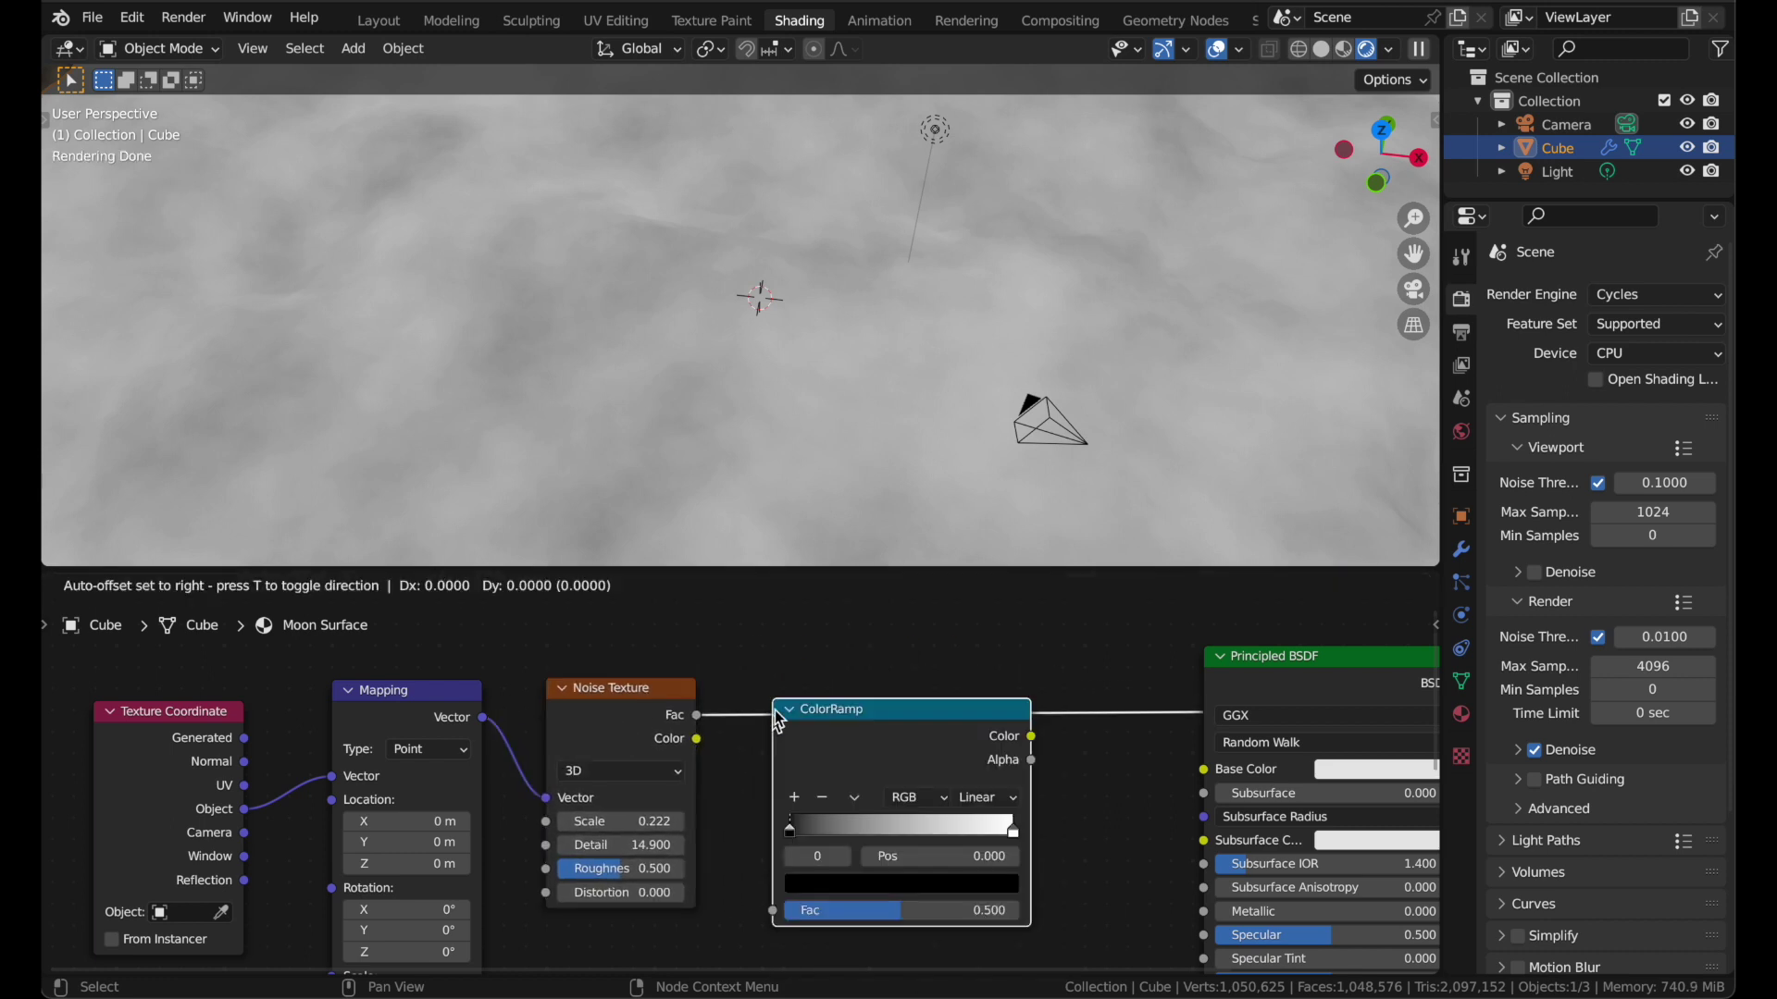
pyautogui.click(884, 812)
pyautogui.moveTo(801, 788); pyautogui.dragTo(866, 793)
# - Move the ColorRamp's white stop to position 0.602 and darken it to a grey with Value 0.243
pyautogui.scroll(3, 506, 329)
pyautogui.scroll(2, 506, 329)
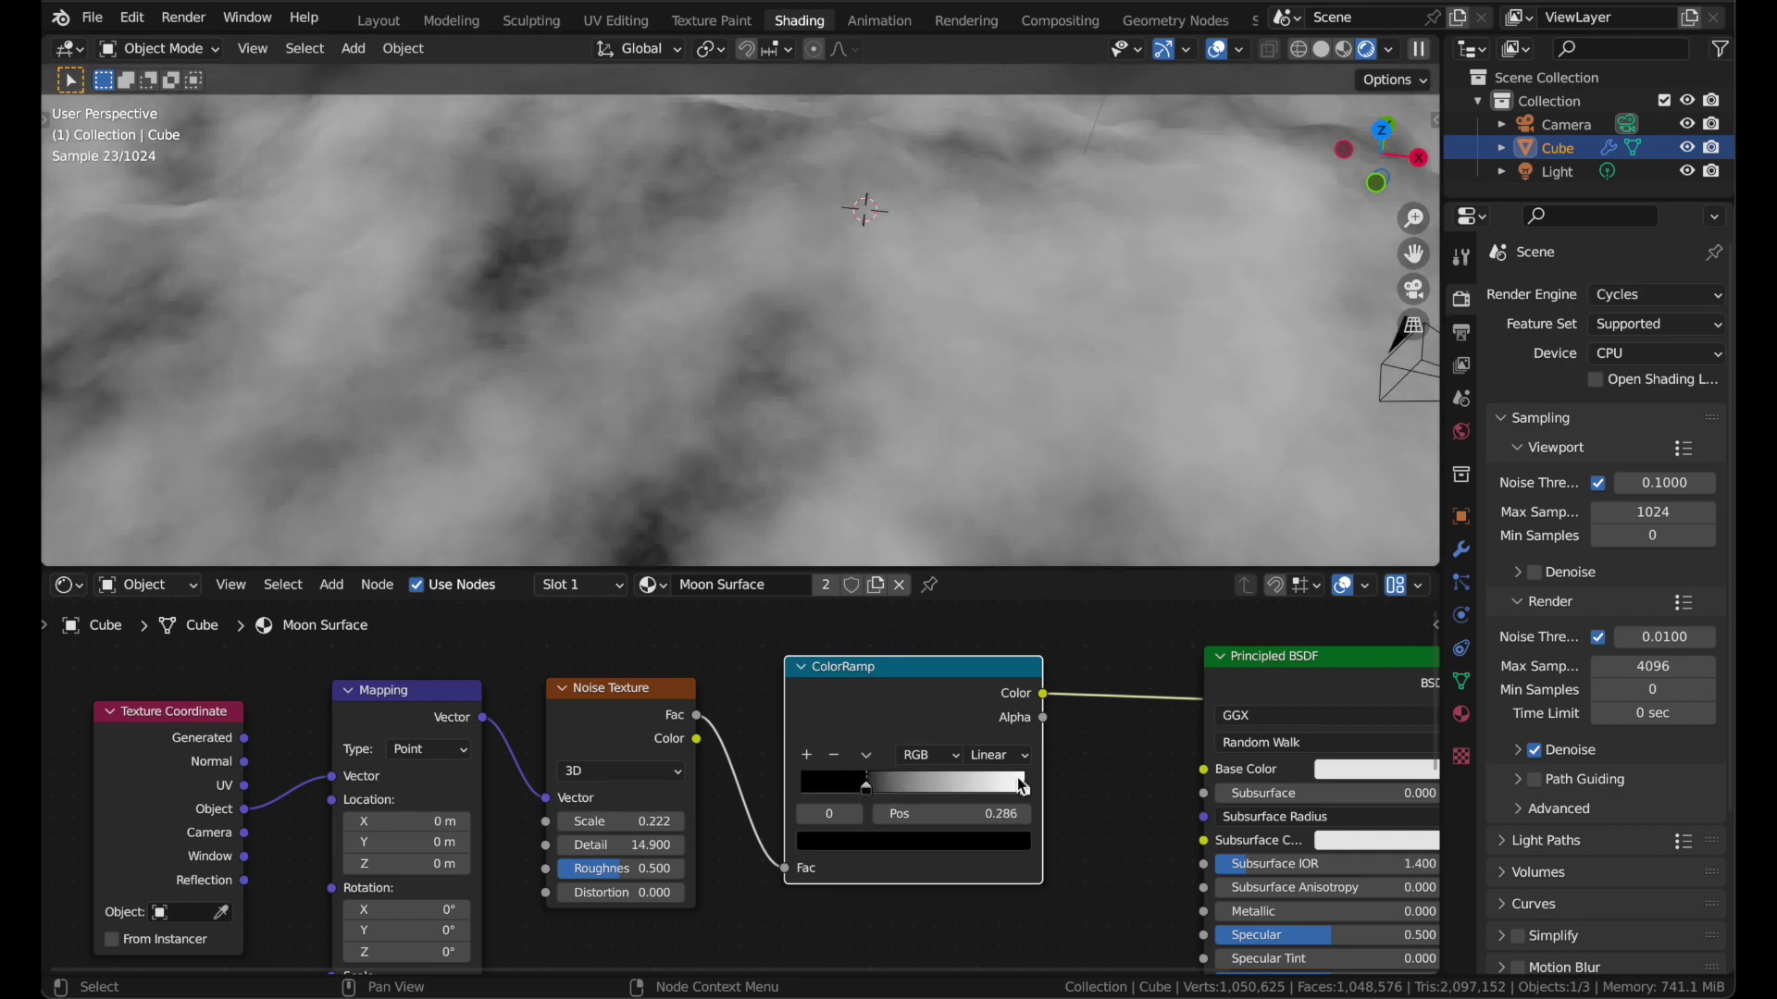
pyautogui.moveTo(1022, 786); pyautogui.dragTo(938, 791)
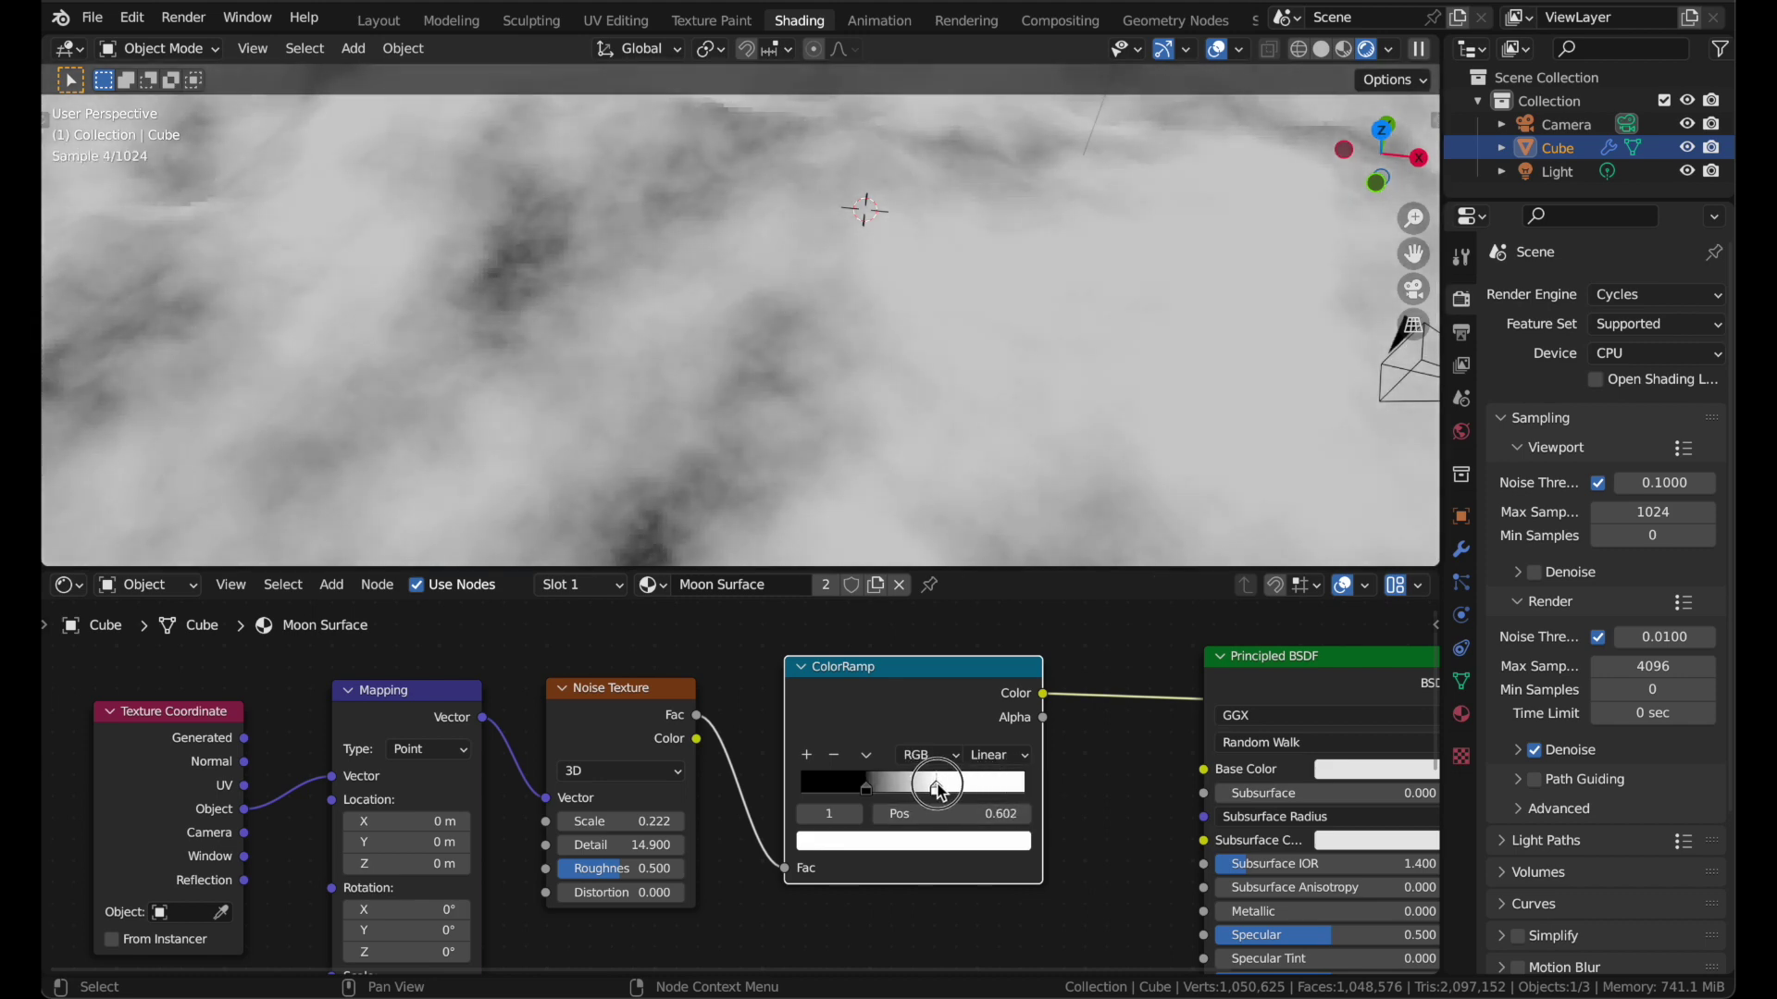
pyautogui.click(919, 844)
pyautogui.click(982, 599)
pyautogui.click(982, 607)
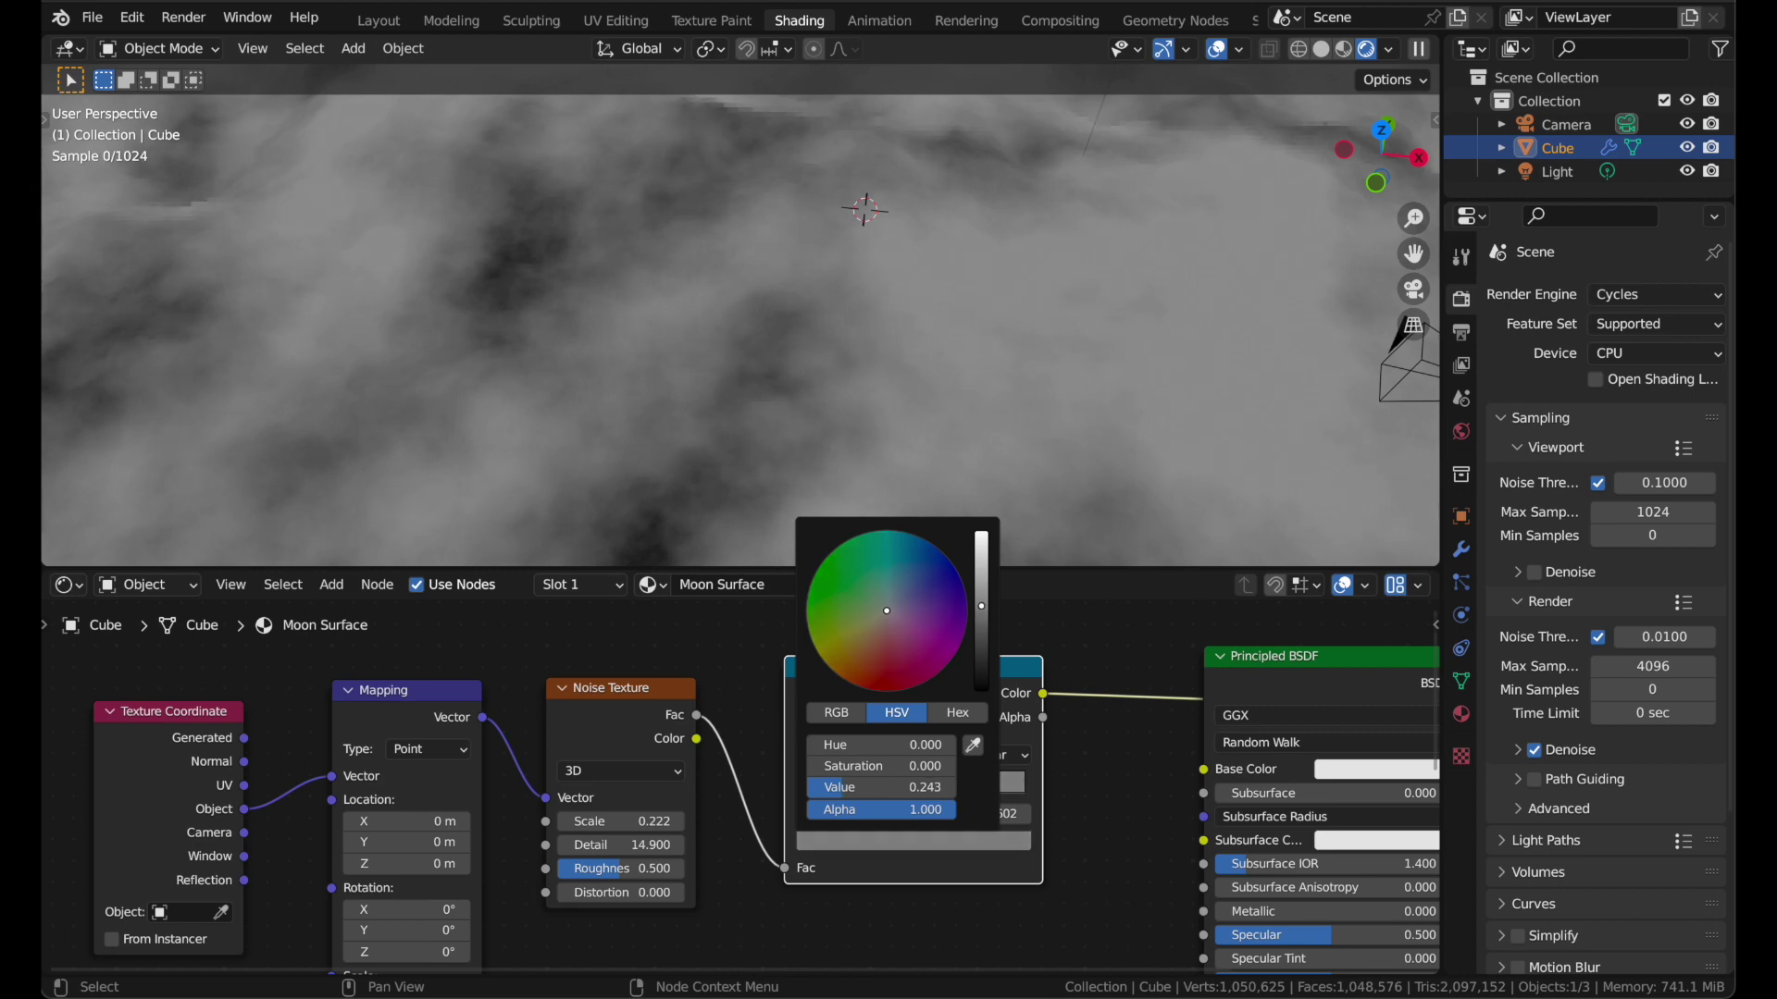
# - Connect the ColorRamp's Color to the Principled BSDF's Base Color, and the BSDF output to the Material Output's Surface
pyautogui.scroll(-3, 1087, 831)
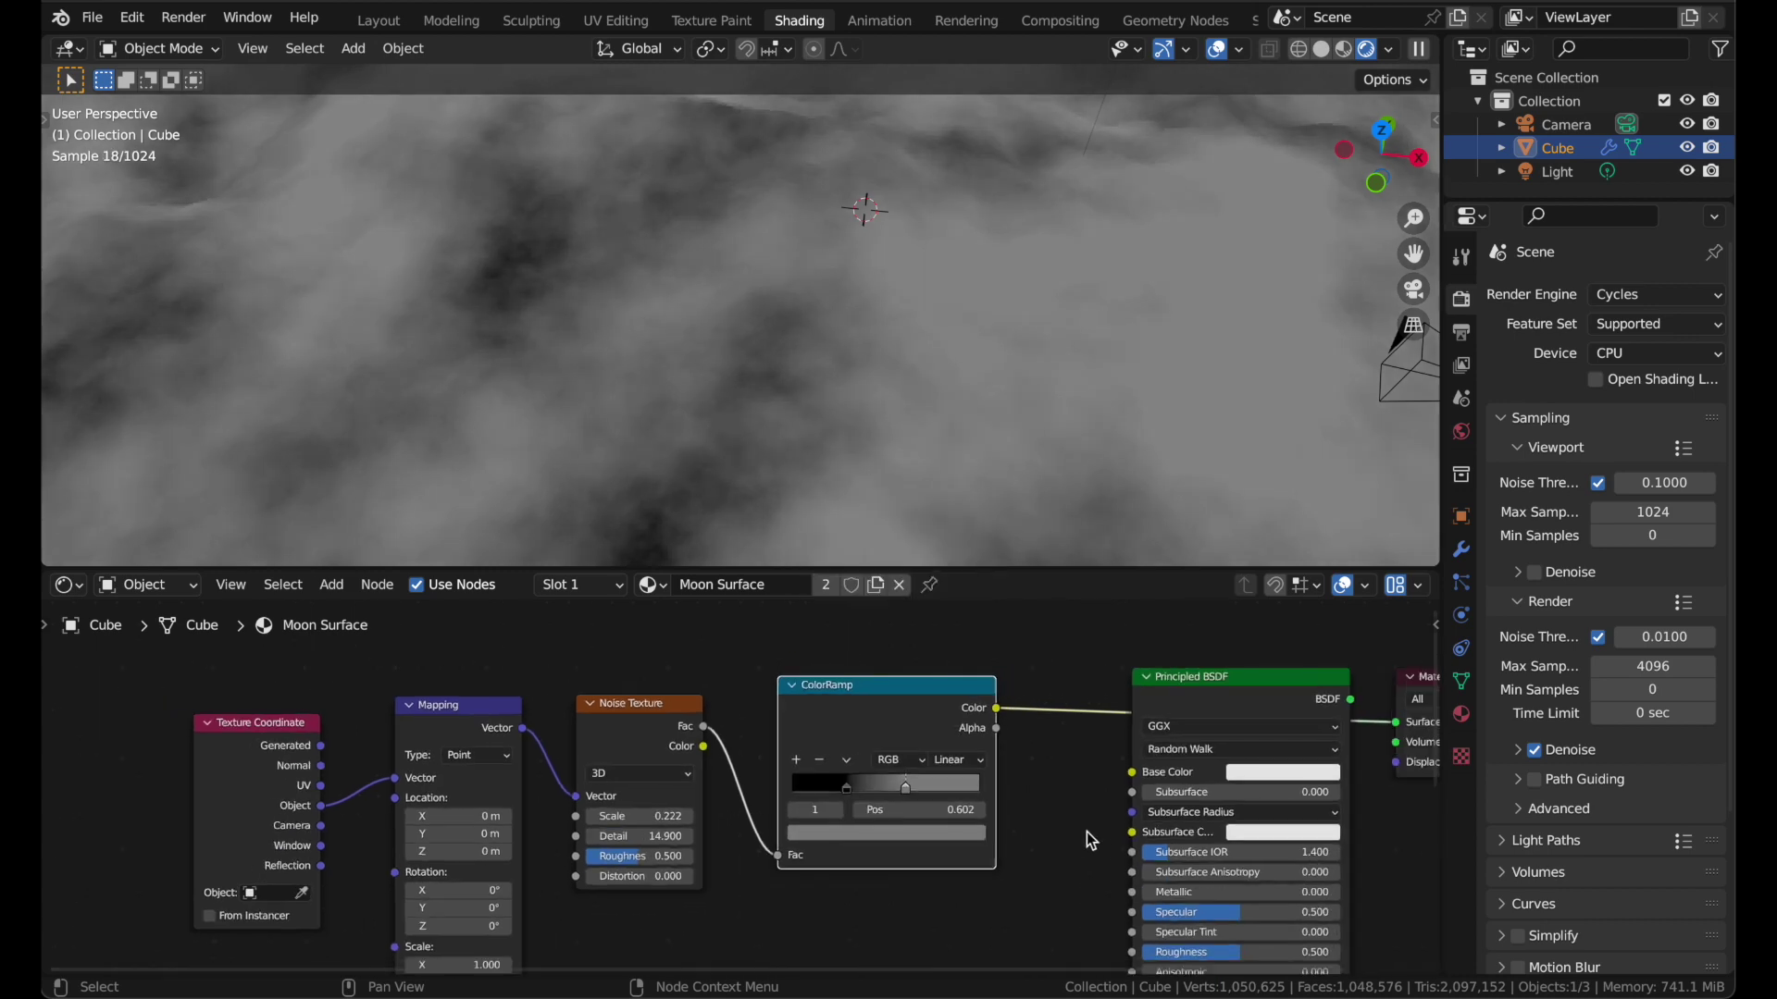
pyautogui.moveTo(1086, 831); pyautogui.dragTo(939, 821, button='middle')
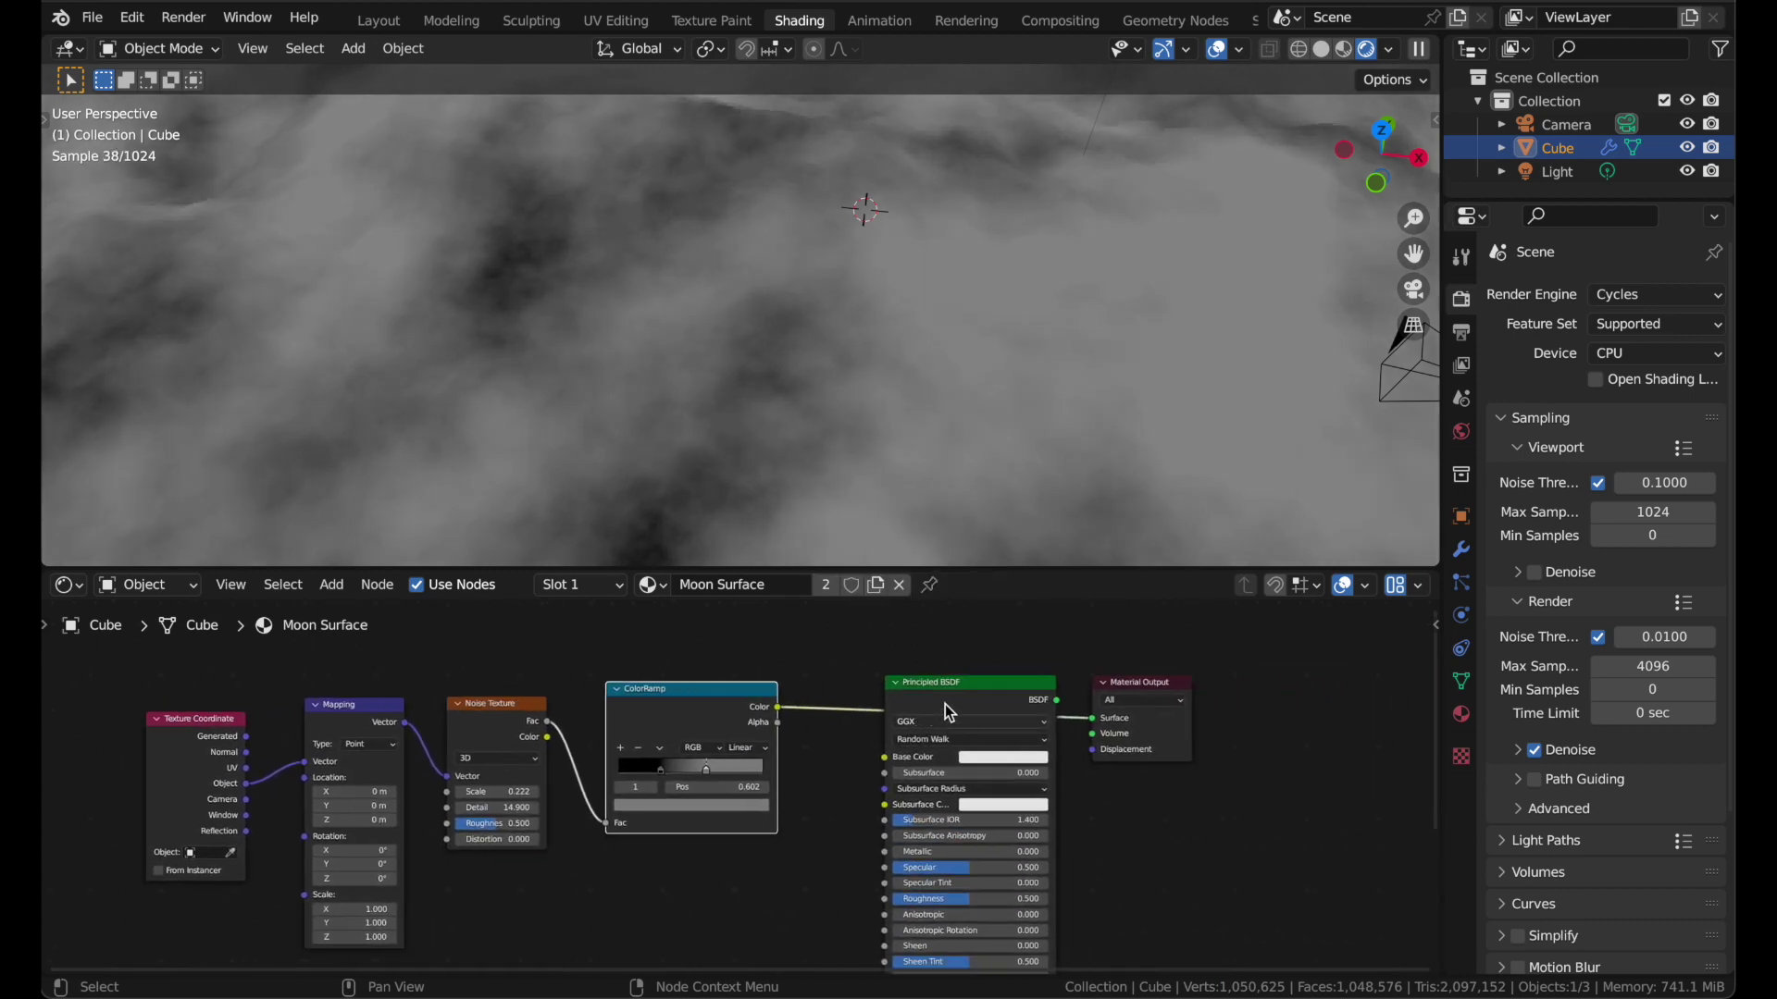
pyautogui.moveTo(785, 713); pyautogui.dragTo(897, 768)
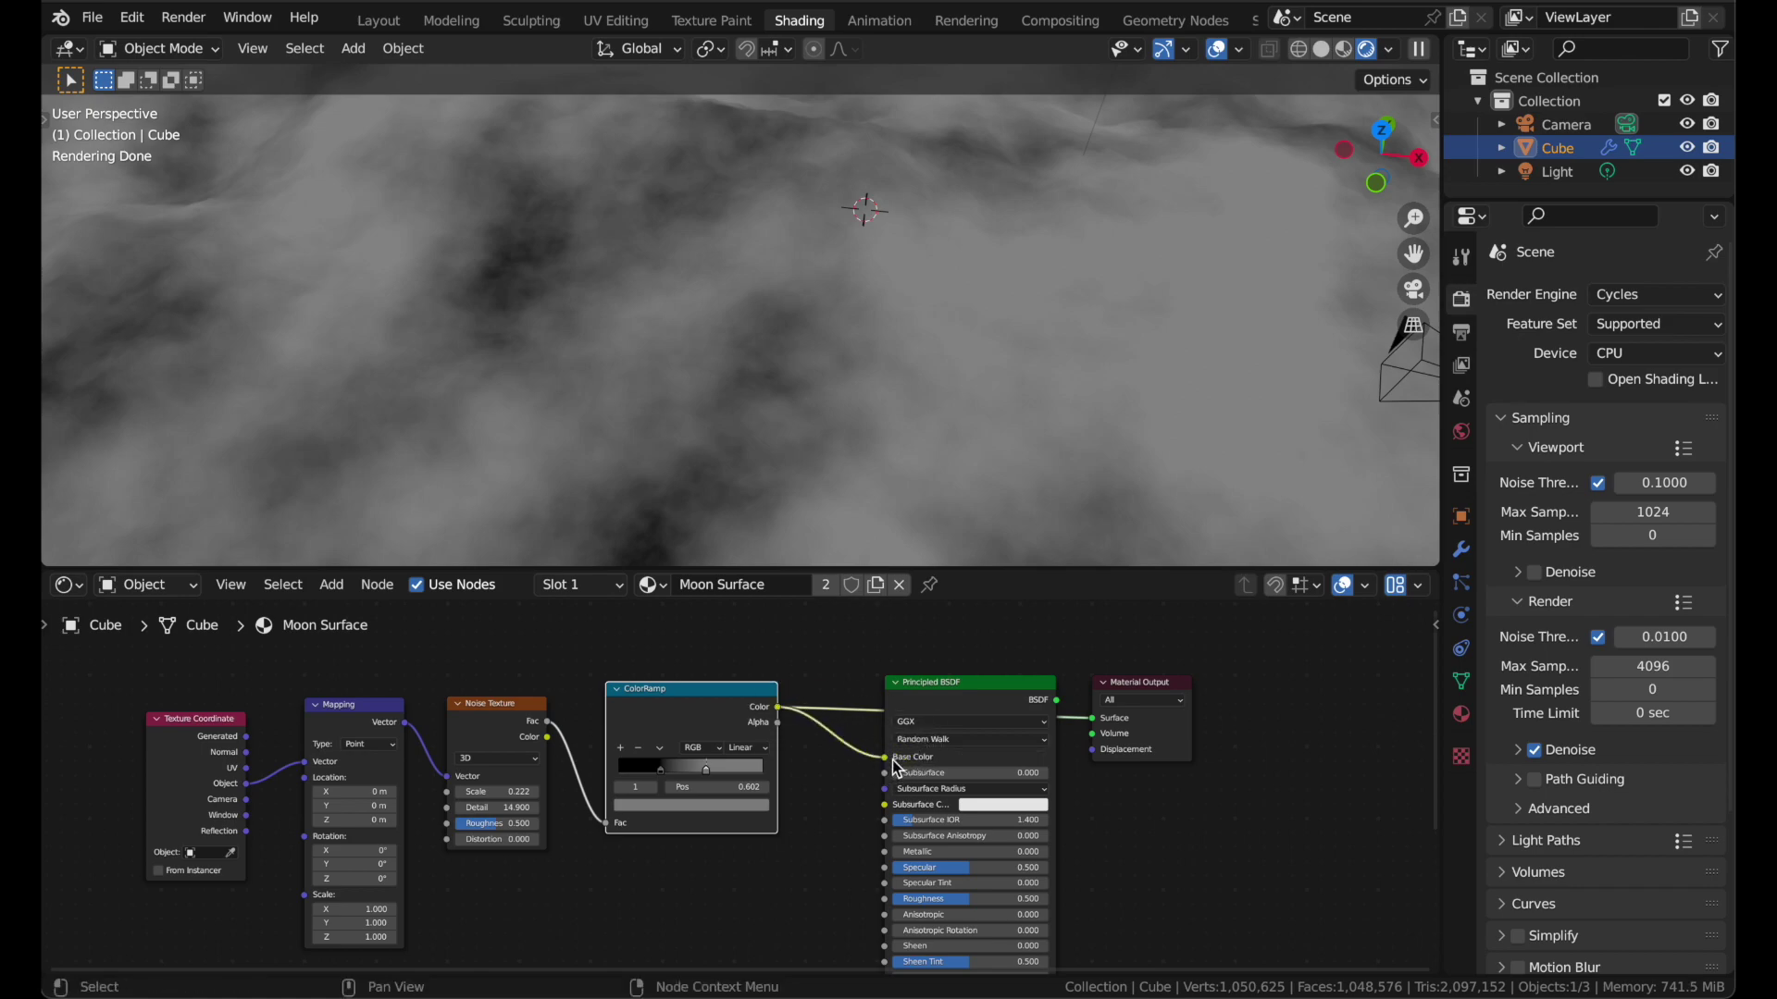
pyautogui.moveTo(1072, 708); pyautogui.dragTo(1096, 717)
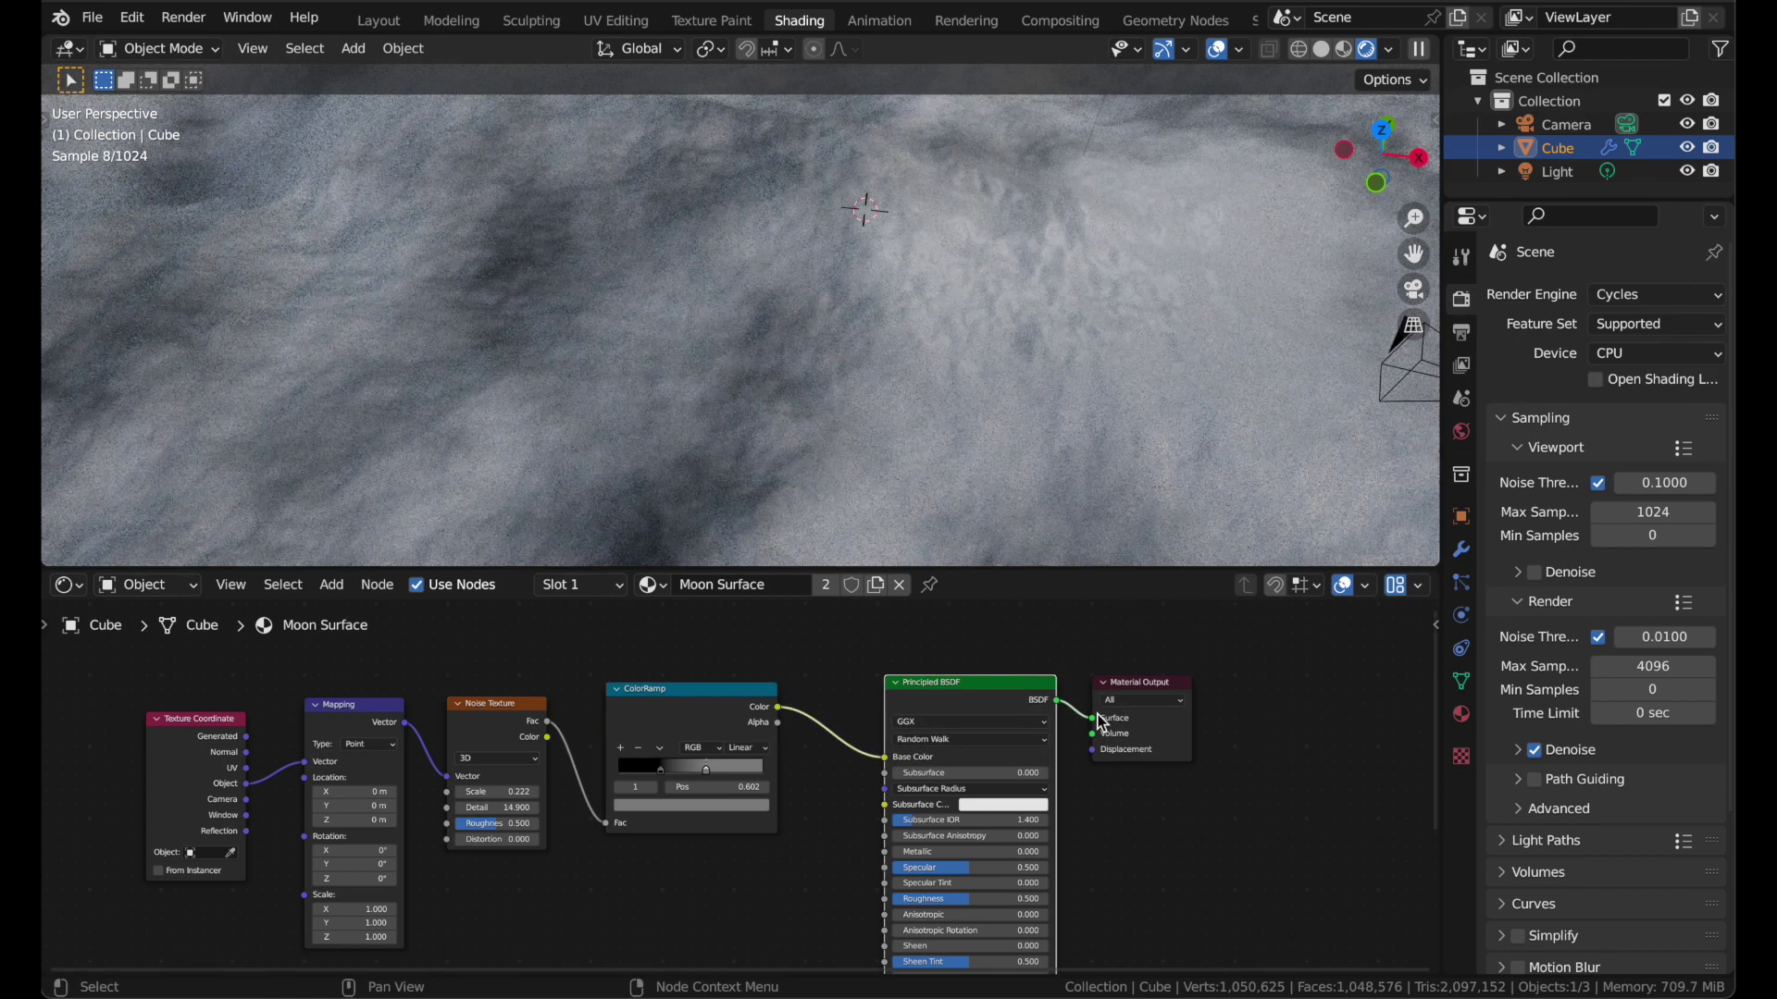
# - Examine the terrain's surface colour variation in the rendered view from several angles and distances
pyautogui.keyDown('ctrl'); pyautogui.hscroll(-5, 1101, 724); pyautogui.keyUp('ctrl')
pyautogui.moveTo(1097, 713); pyautogui.dragTo(1179, 686, button='middle')
pyautogui.scroll(-8, 1036, 244)
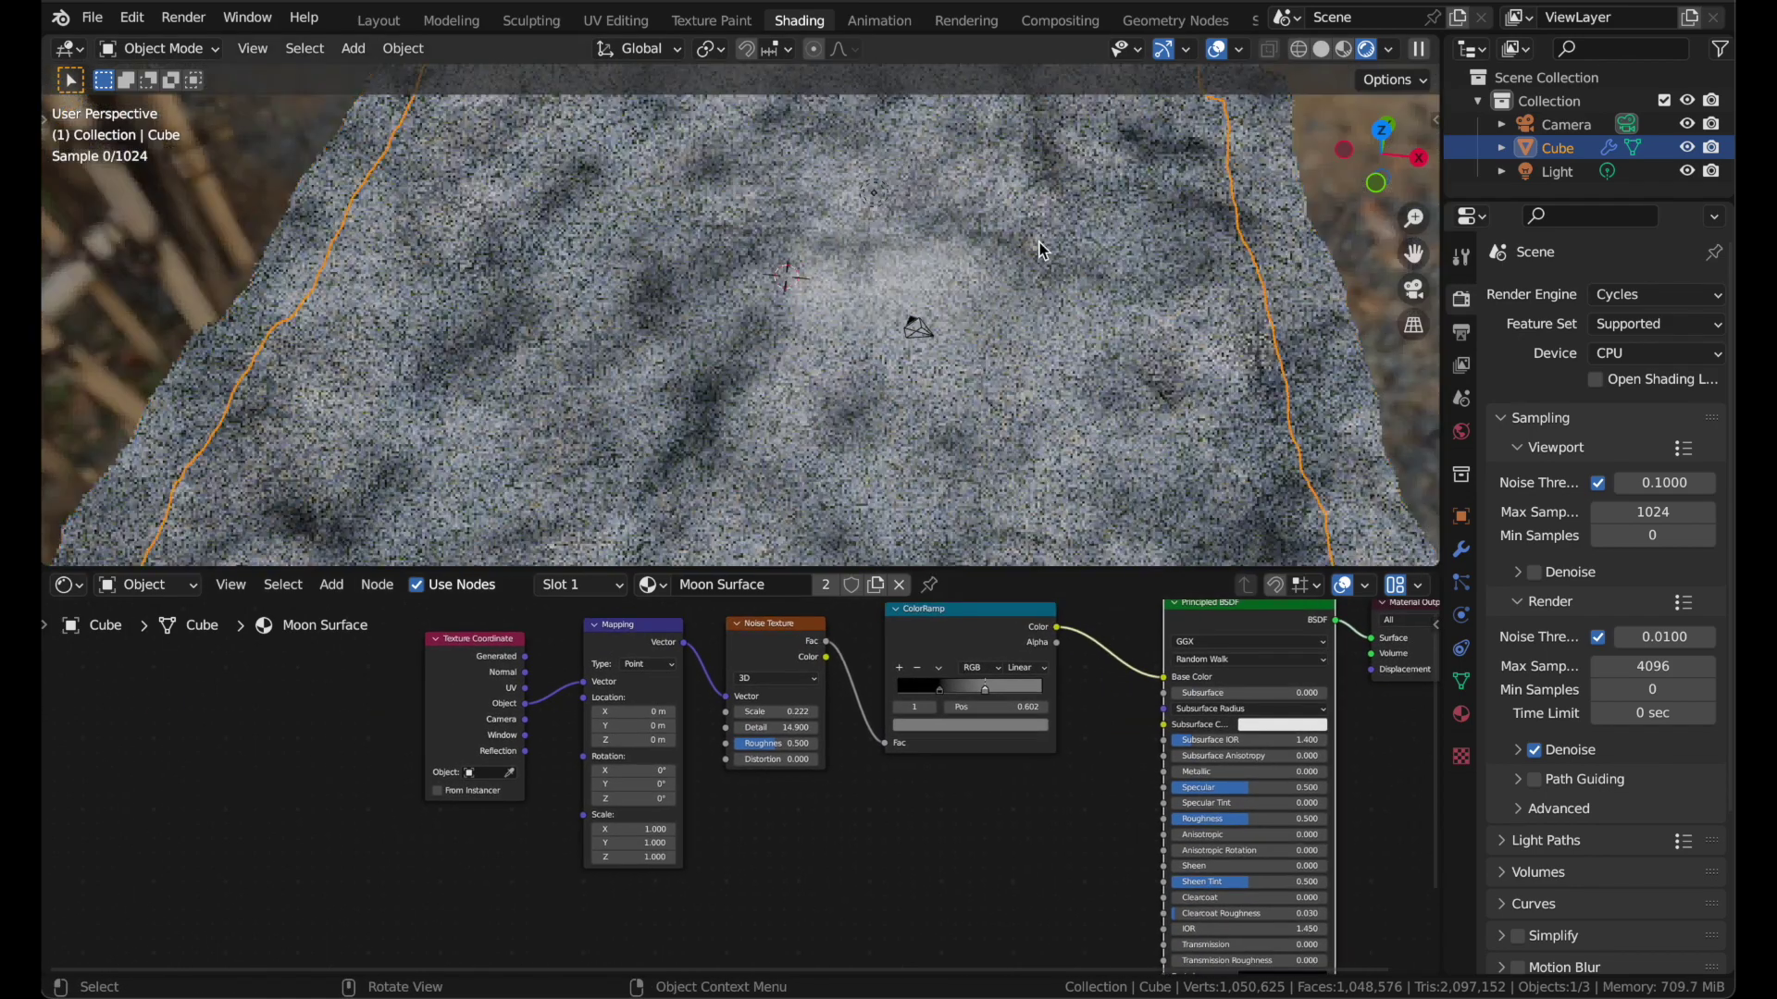
pyautogui.moveTo(1027, 181); pyautogui.dragTo(1038, 240, button='middle')
pyautogui.scroll(5, 659, 836)
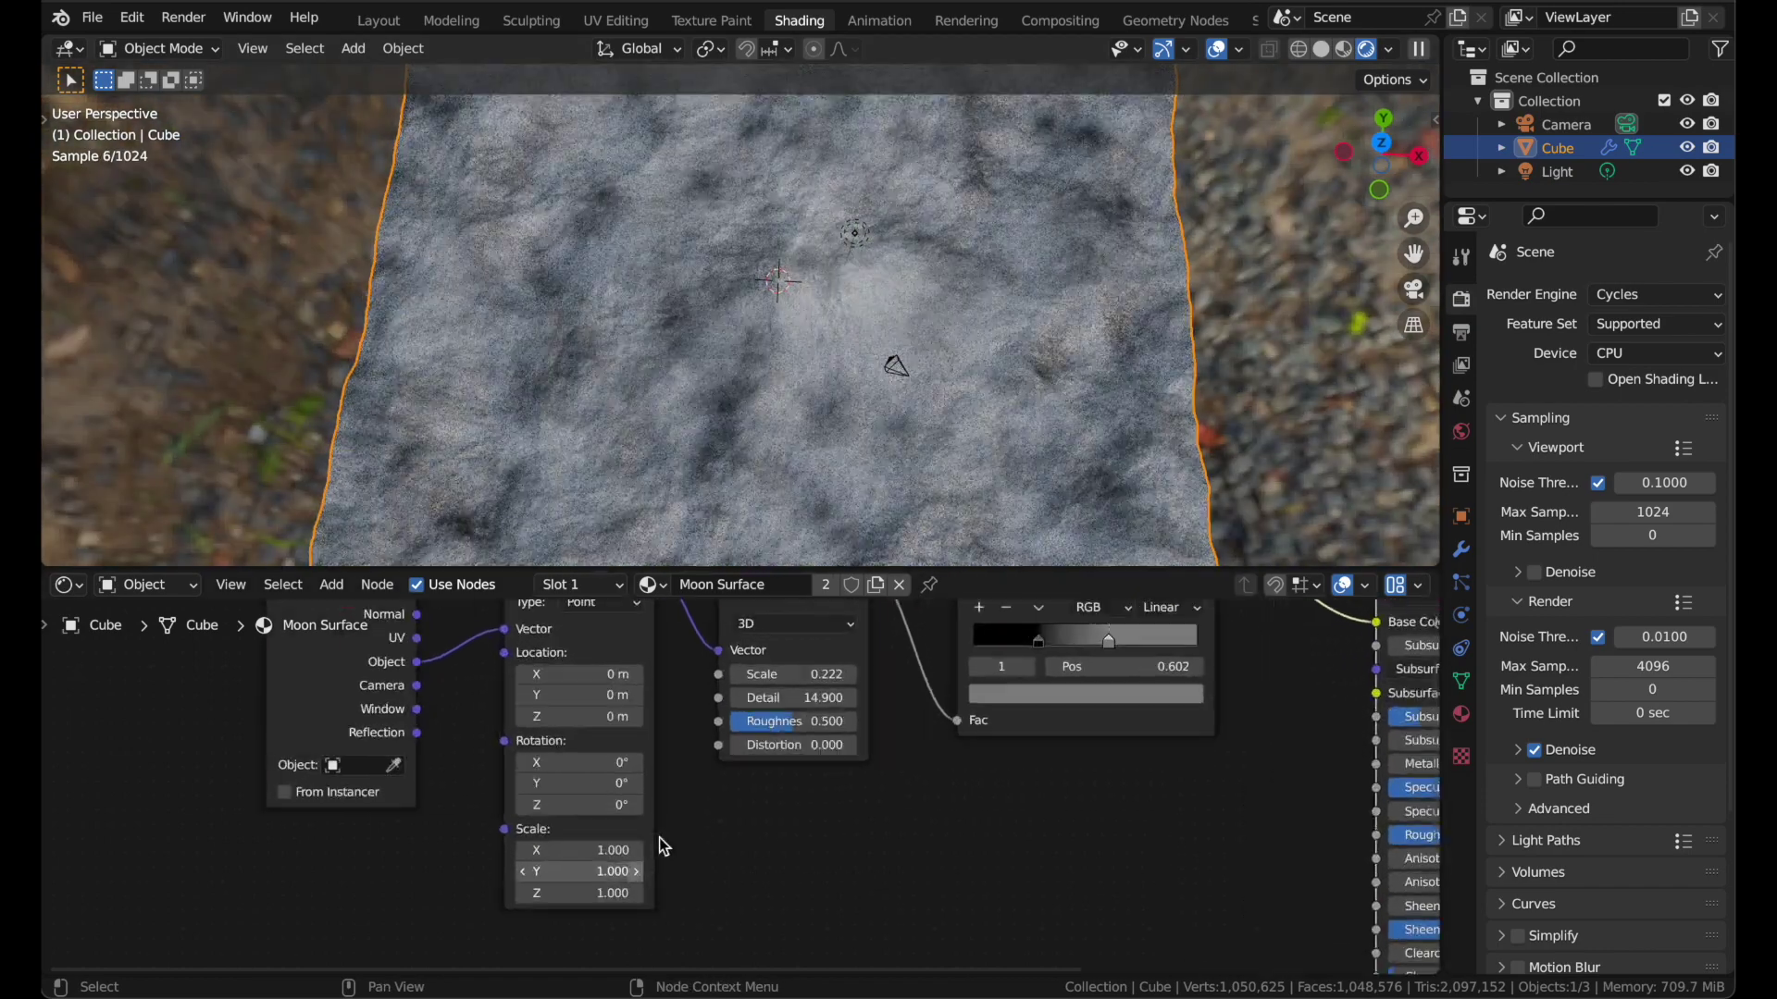
pyautogui.scroll(-5, 780, 411)
pyautogui.scroll(5, 780, 409)
pyautogui.scroll(-8, 780, 409)
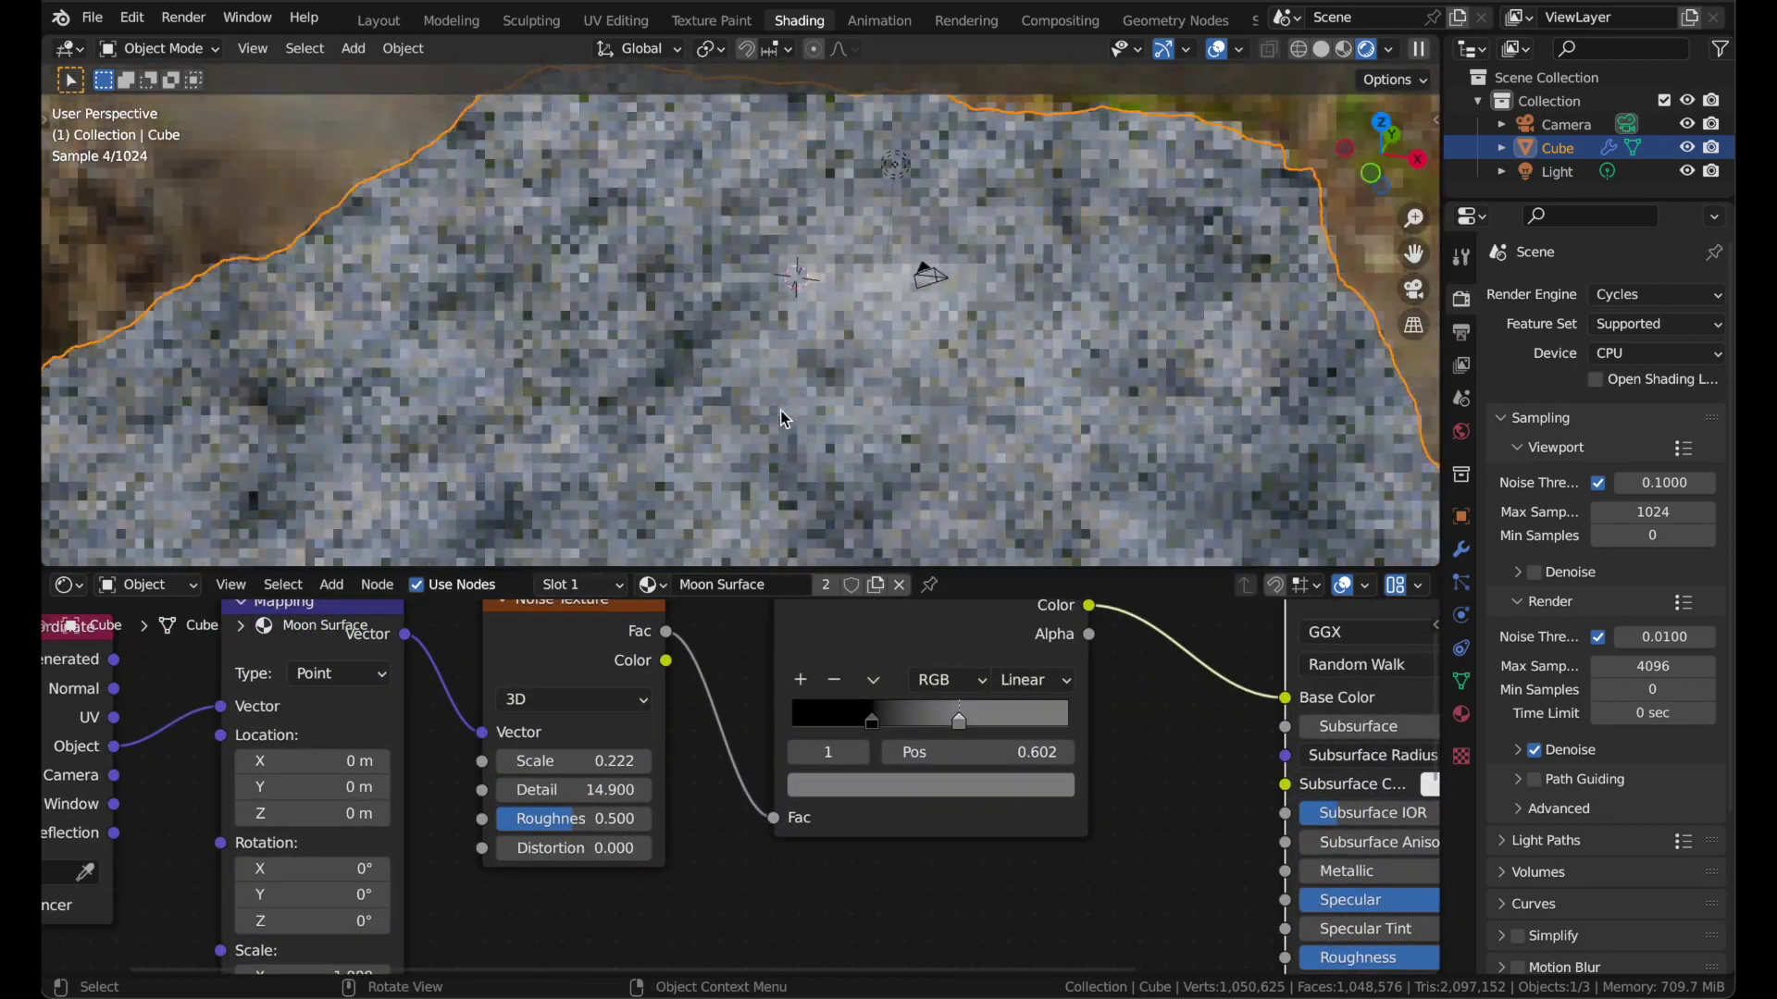
pyautogui.scroll(4, 780, 409)
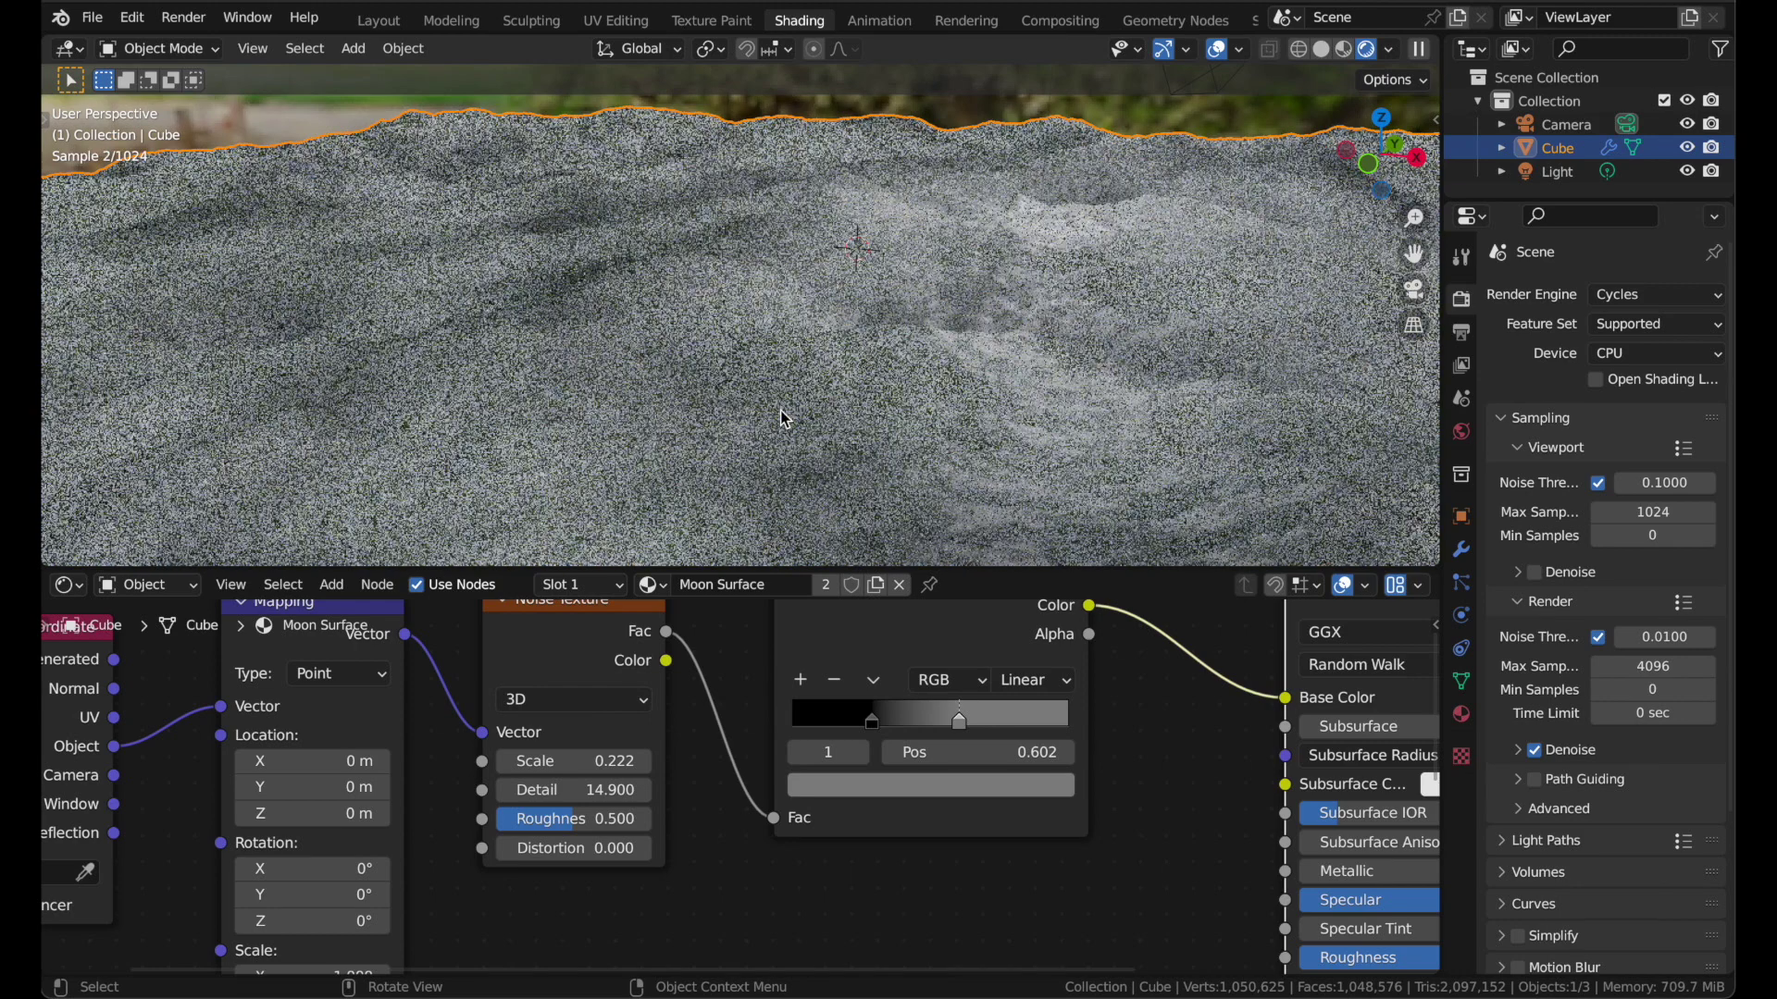
pyautogui.scroll(-3, 726, 752)
pyautogui.rightClick(731, 760)
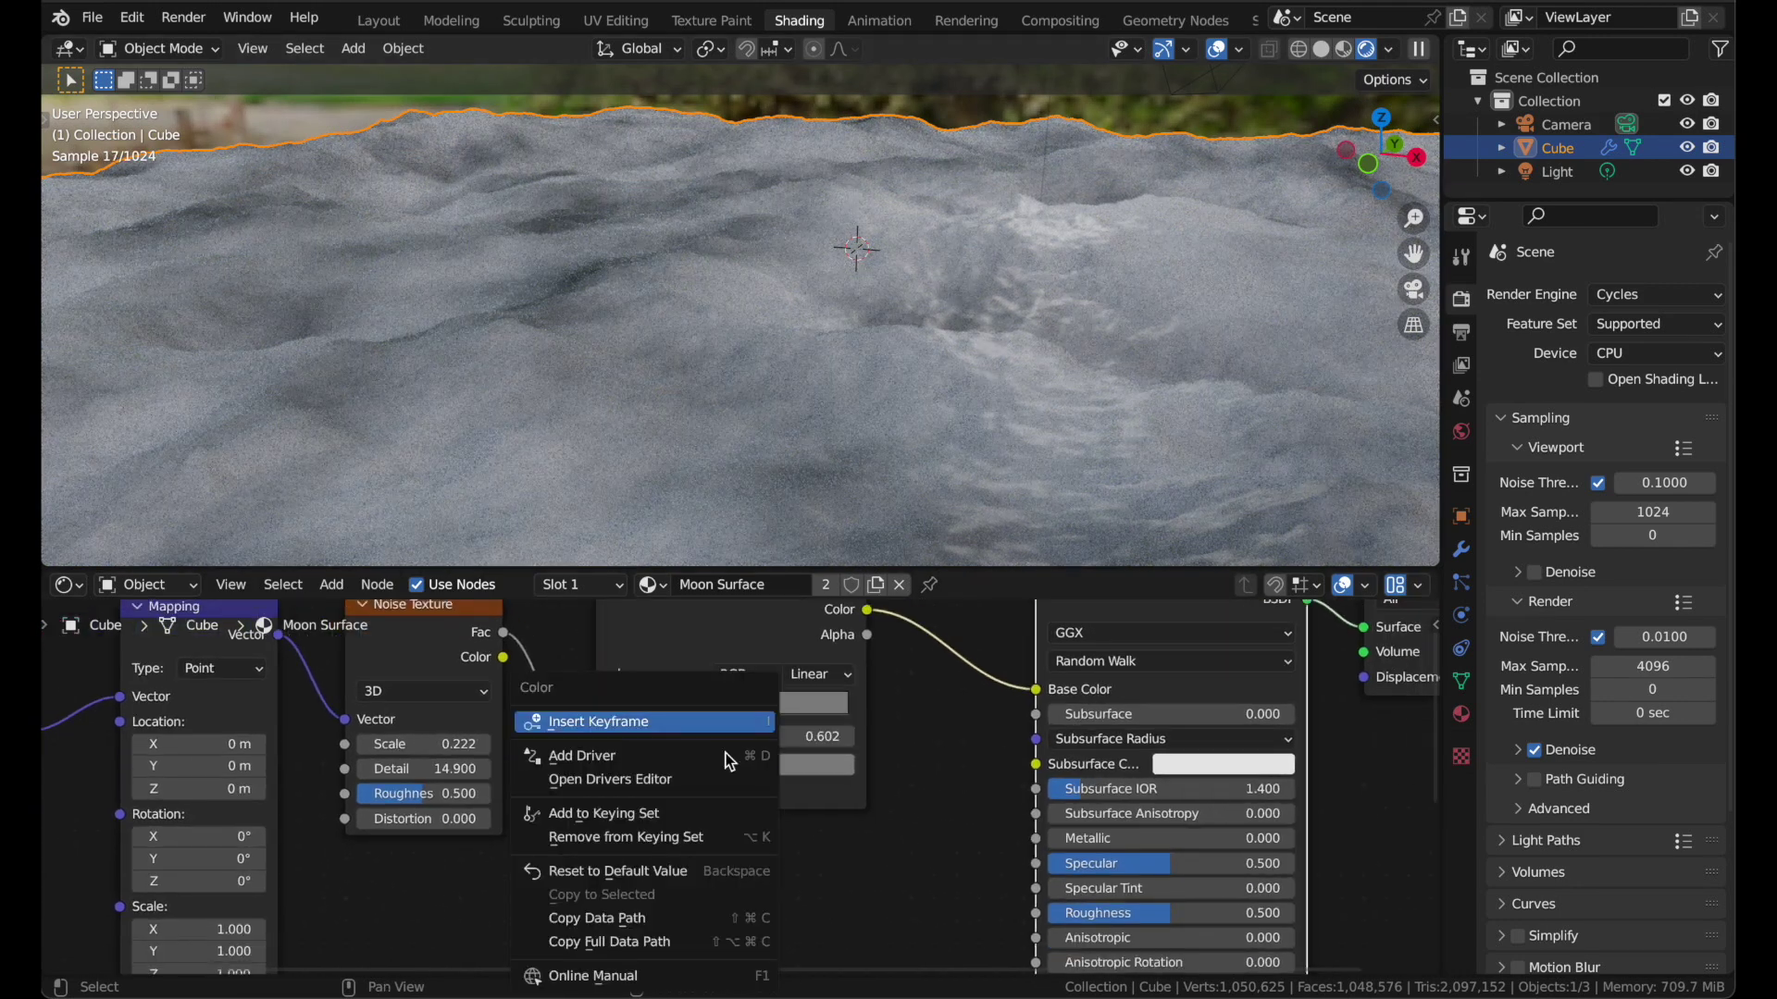
pyautogui.scroll(-3, 952, 755)
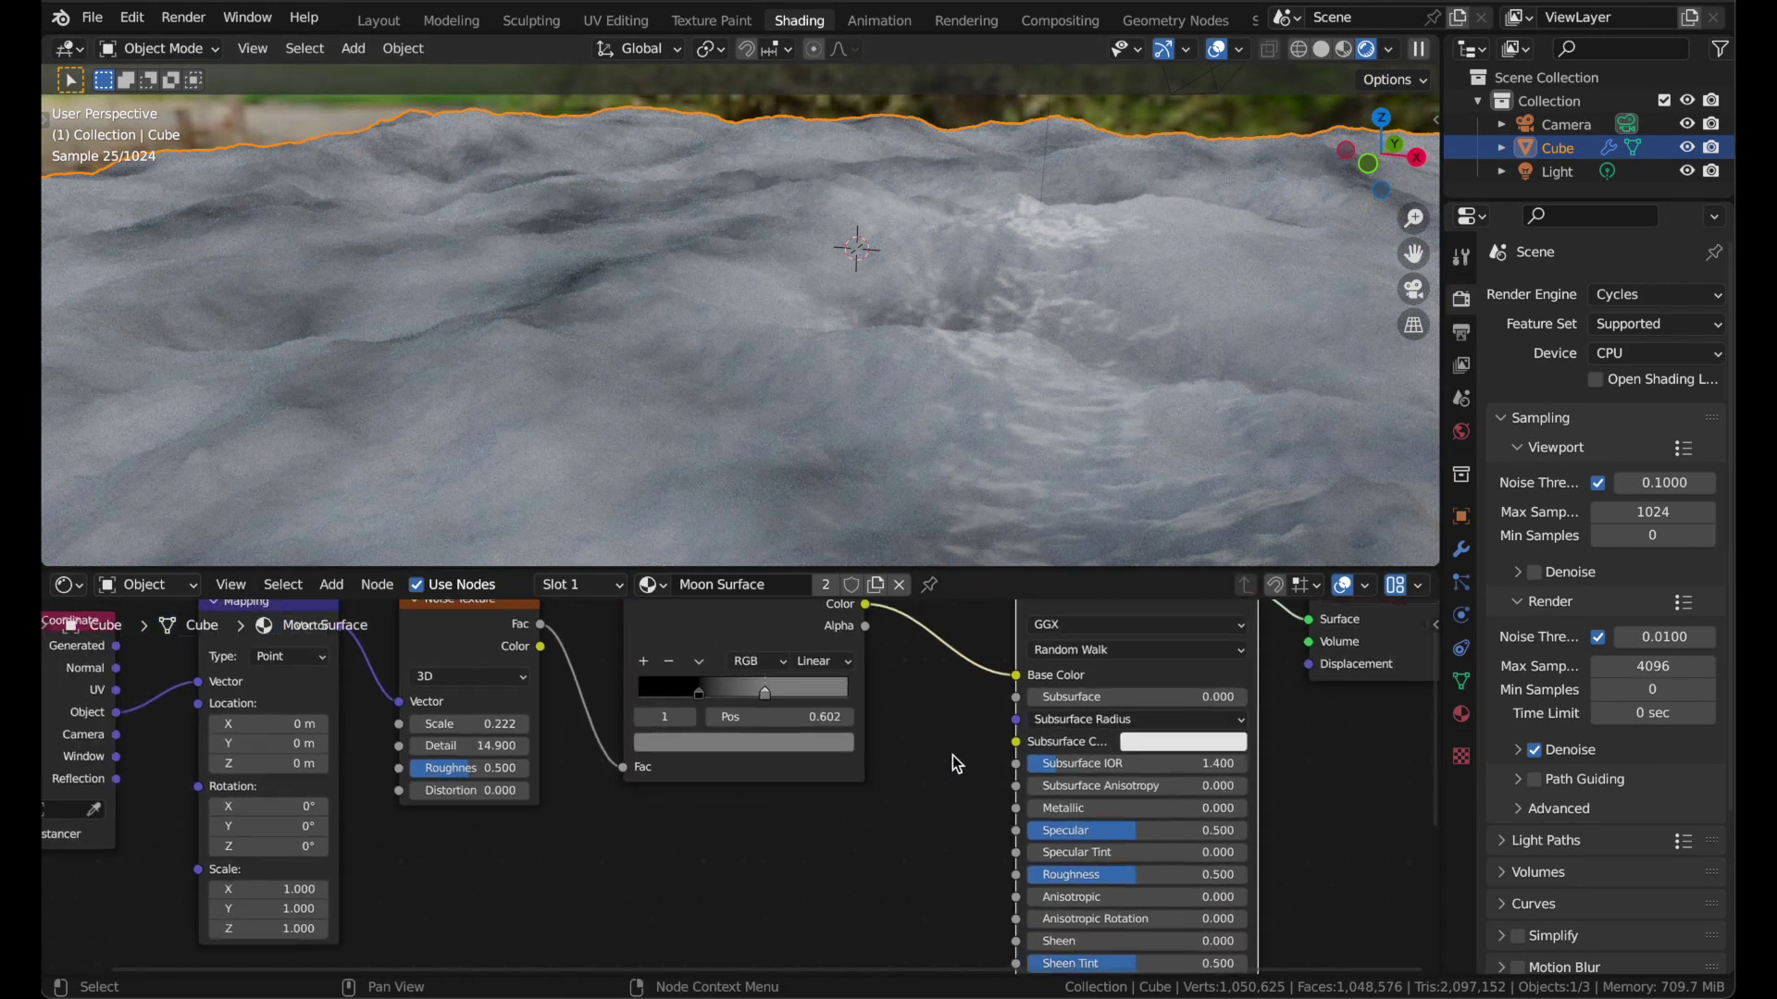
pyautogui.keyDown('shift'); pyautogui.scroll(2, 952, 755); pyautogui.keyUp('shift')
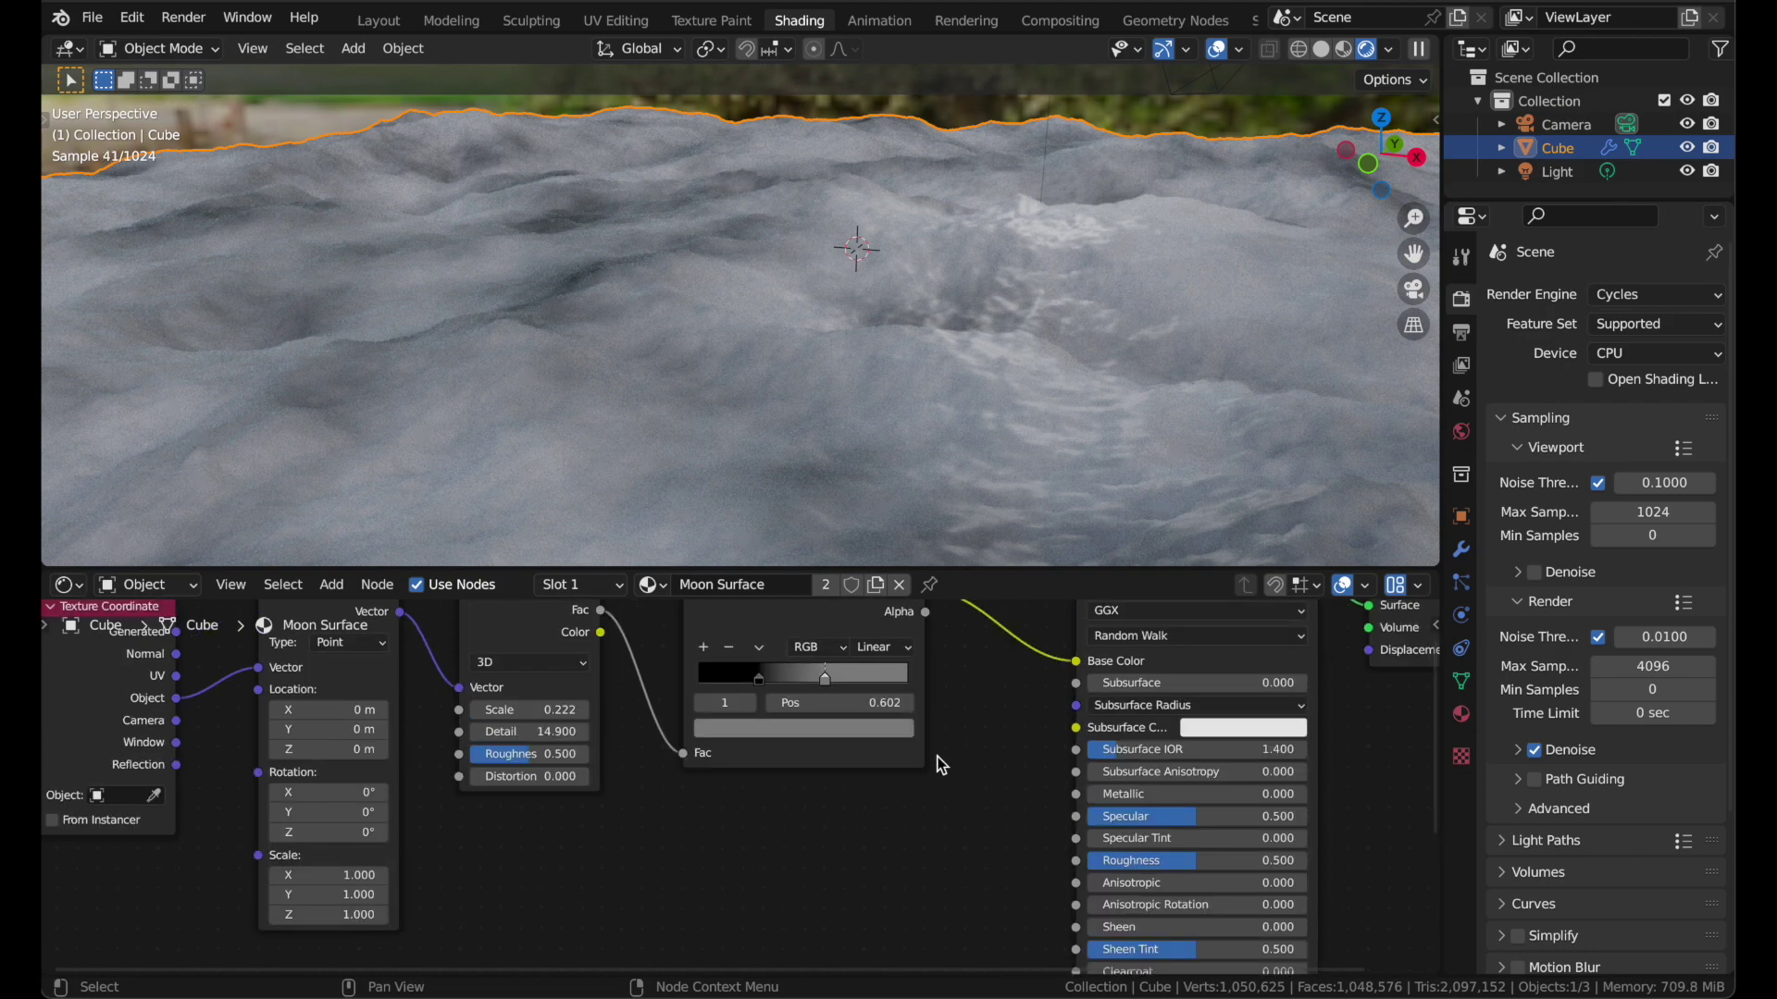
# - Duplicate the Noise Texture node below the original and connect the Mapping node's Vector output to the copy
pyautogui.scroll(-2, 941, 765)
pyautogui.click(646, 629)
pyautogui.hotkey('shift', 'd')
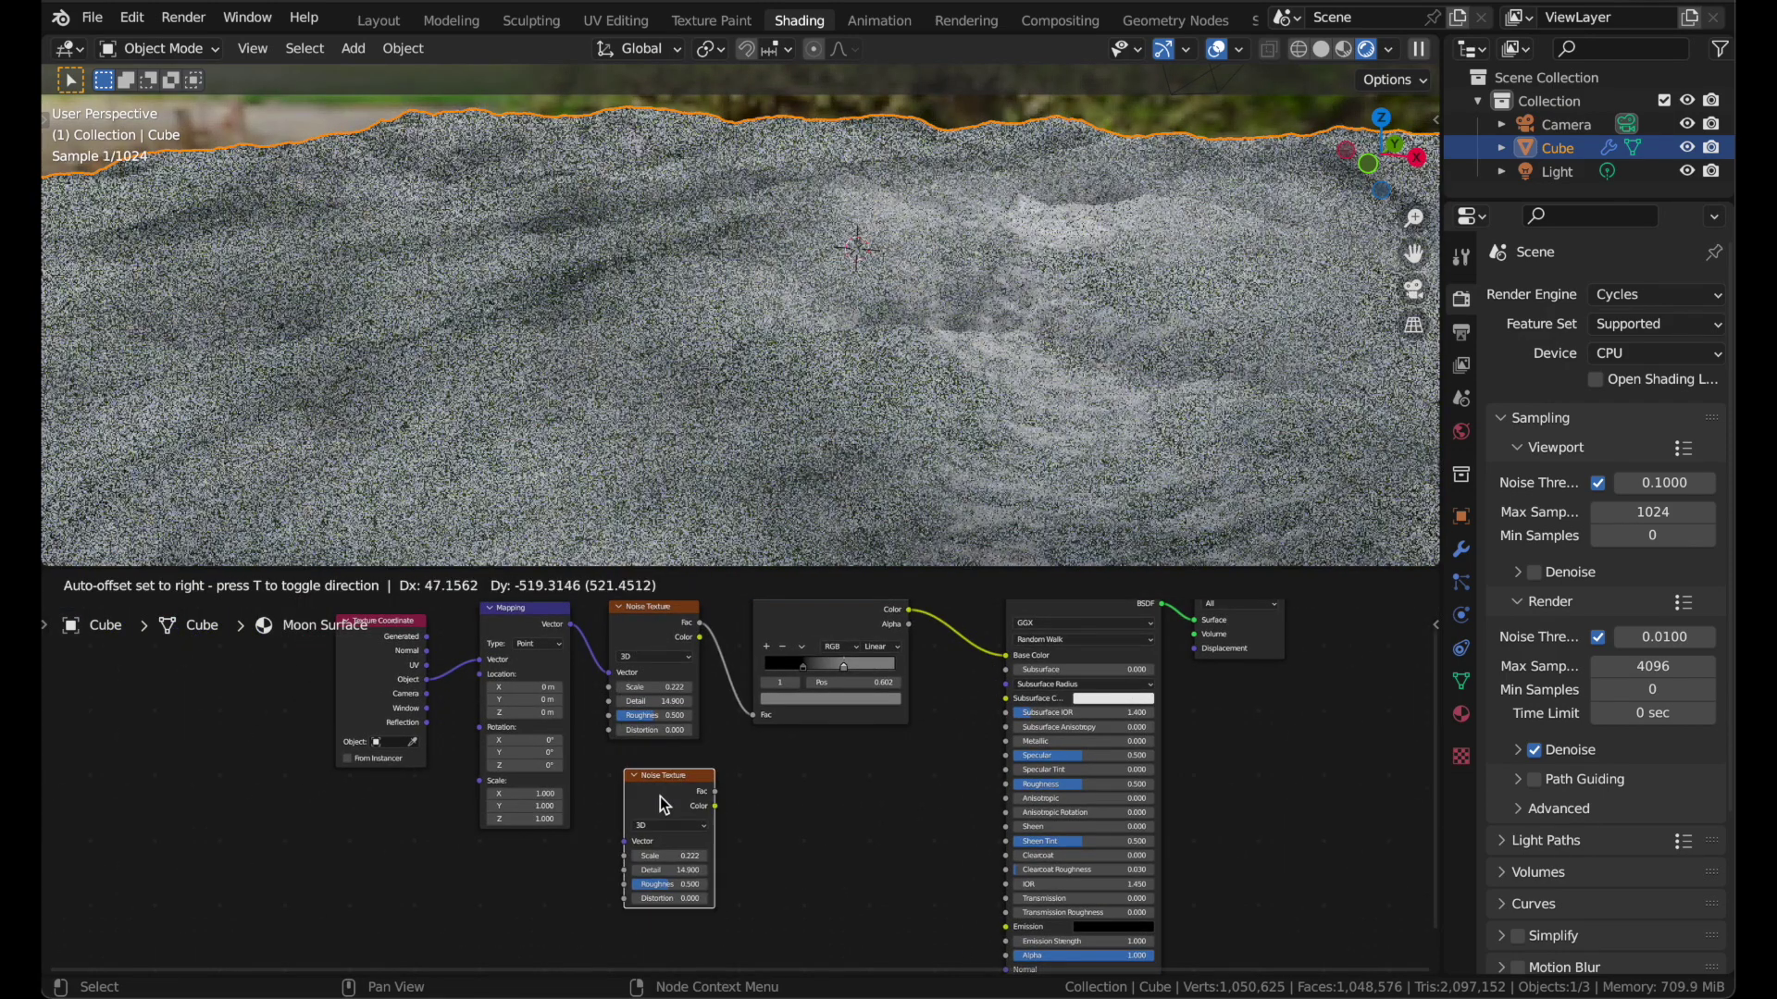
pyautogui.click(659, 796)
pyautogui.moveTo(570, 625); pyautogui.dragTo(624, 839)
pyautogui.scroll(2, 614, 869)
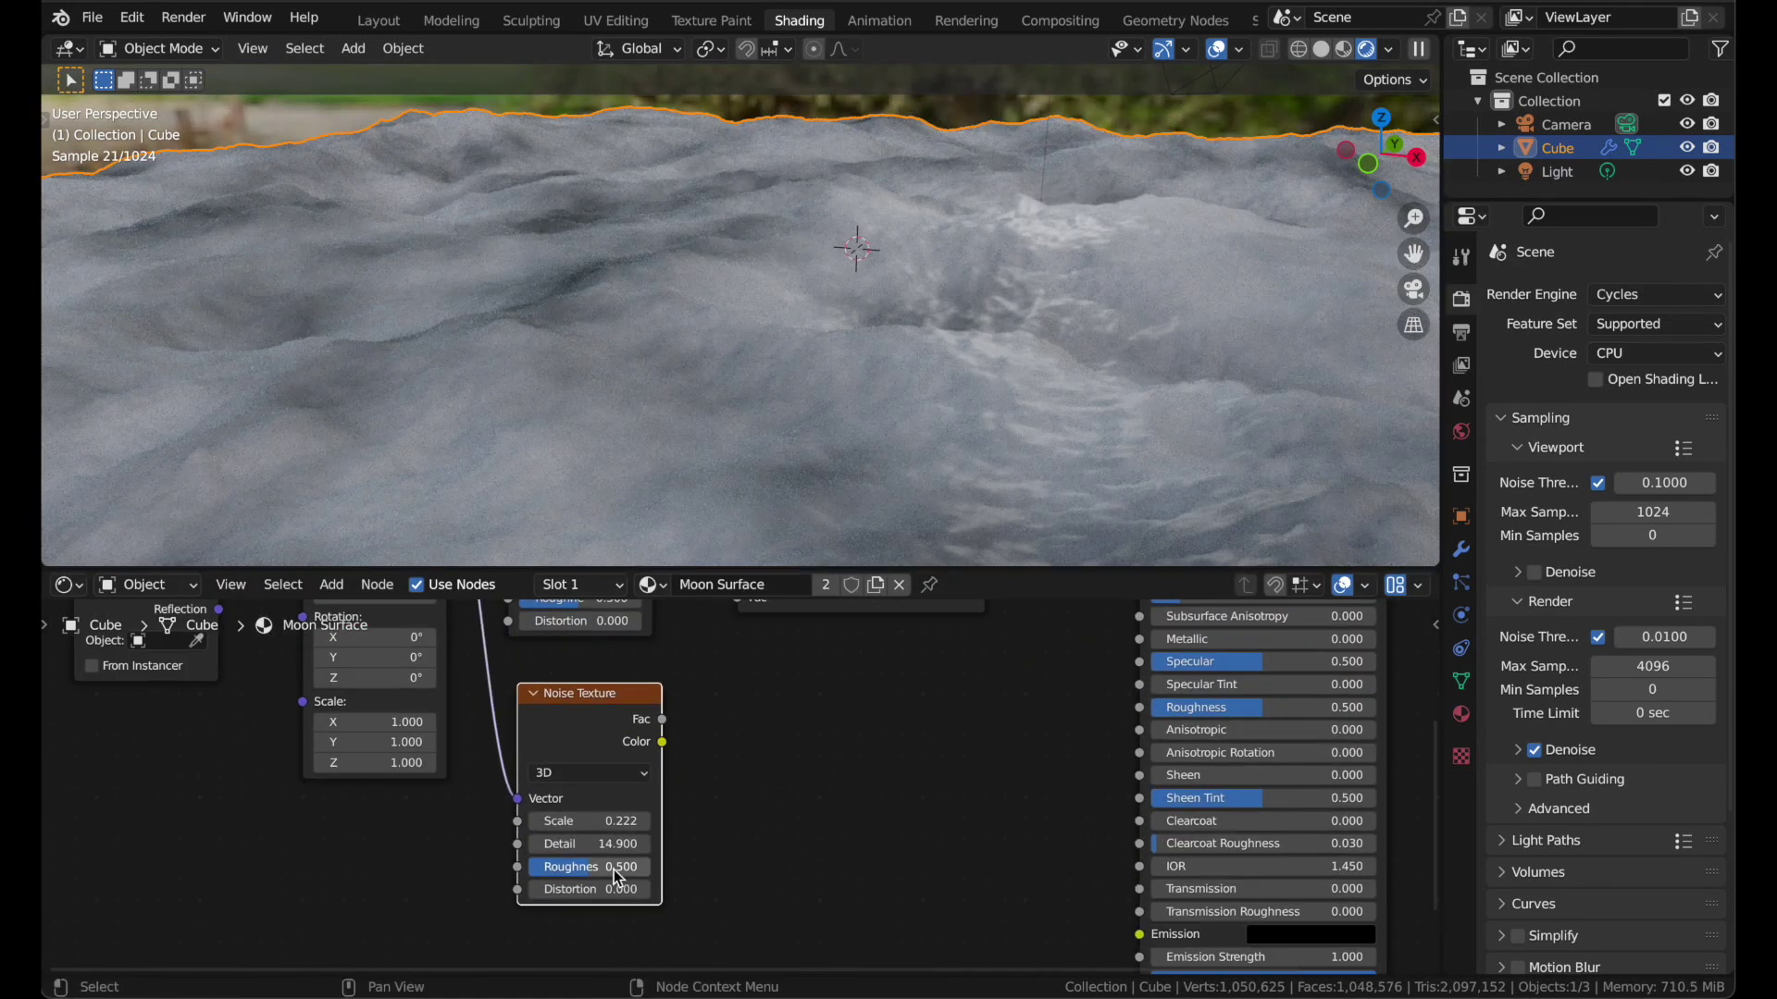
# - Set the duplicated Noise Texture's Roughness to 0.6 and its Scale to 42
pyautogui.scroll(1, 613, 870)
pyautogui.click(563, 857)
pyautogui.write('0.')
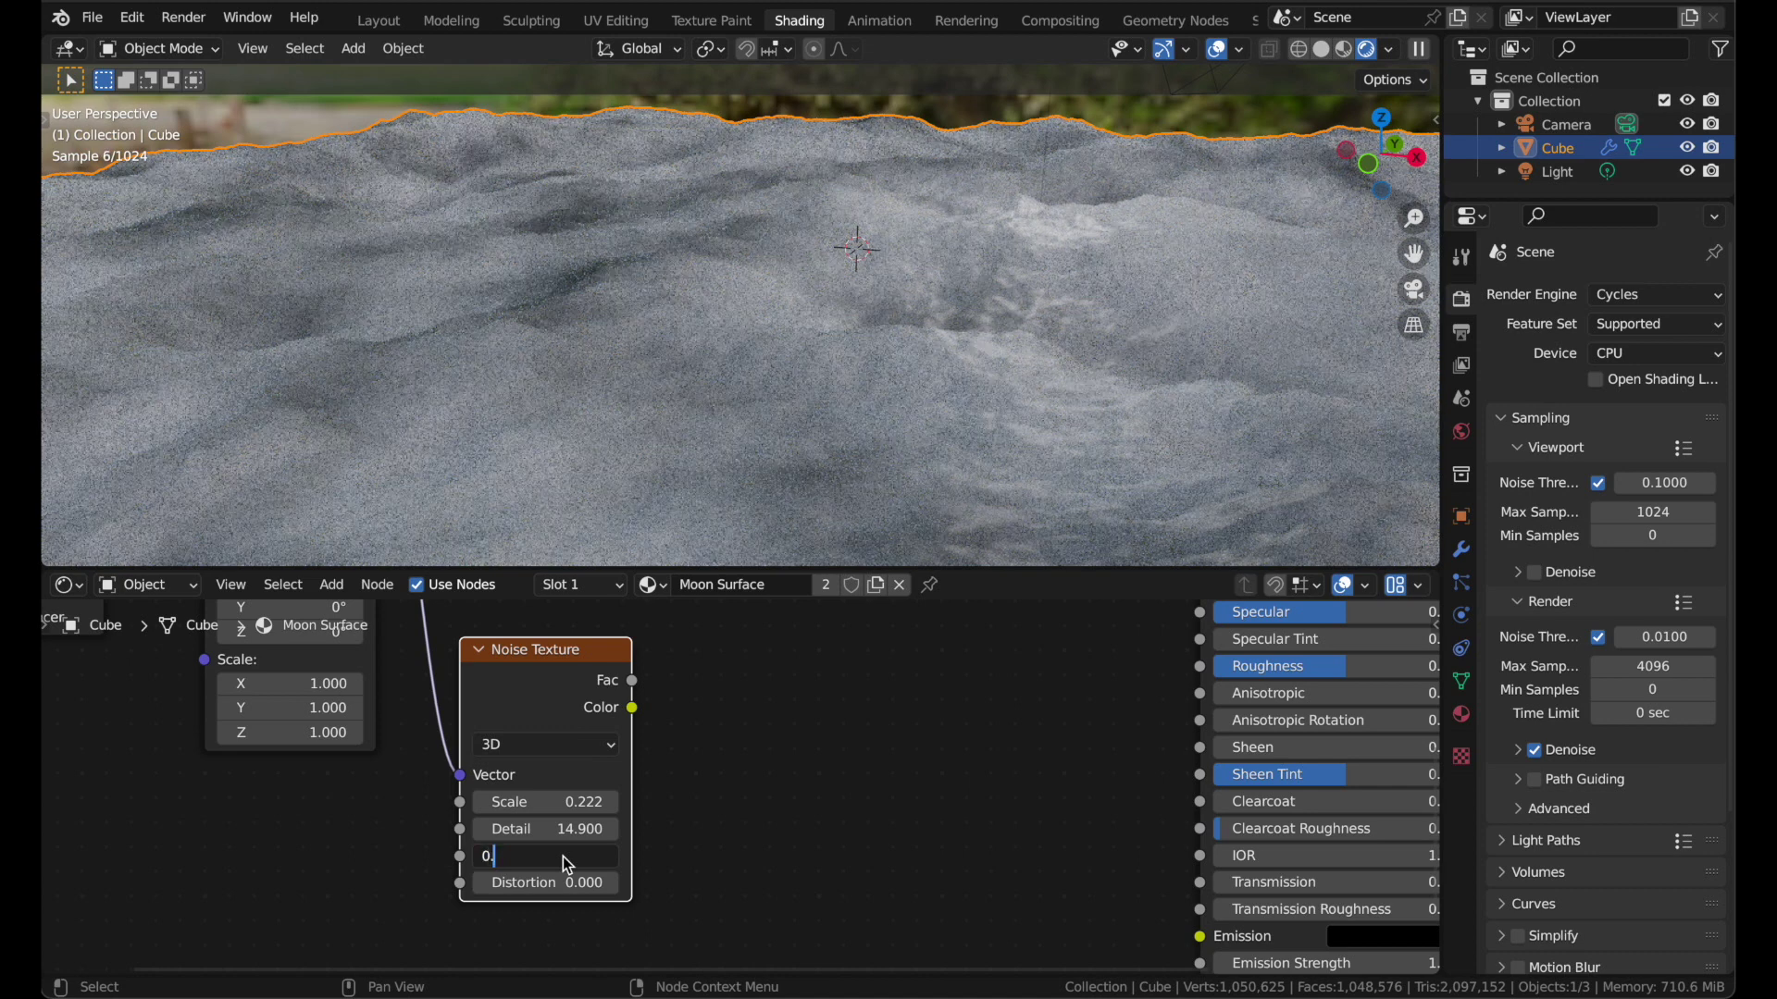
pyautogui.write('6')
pyautogui.press('Return')
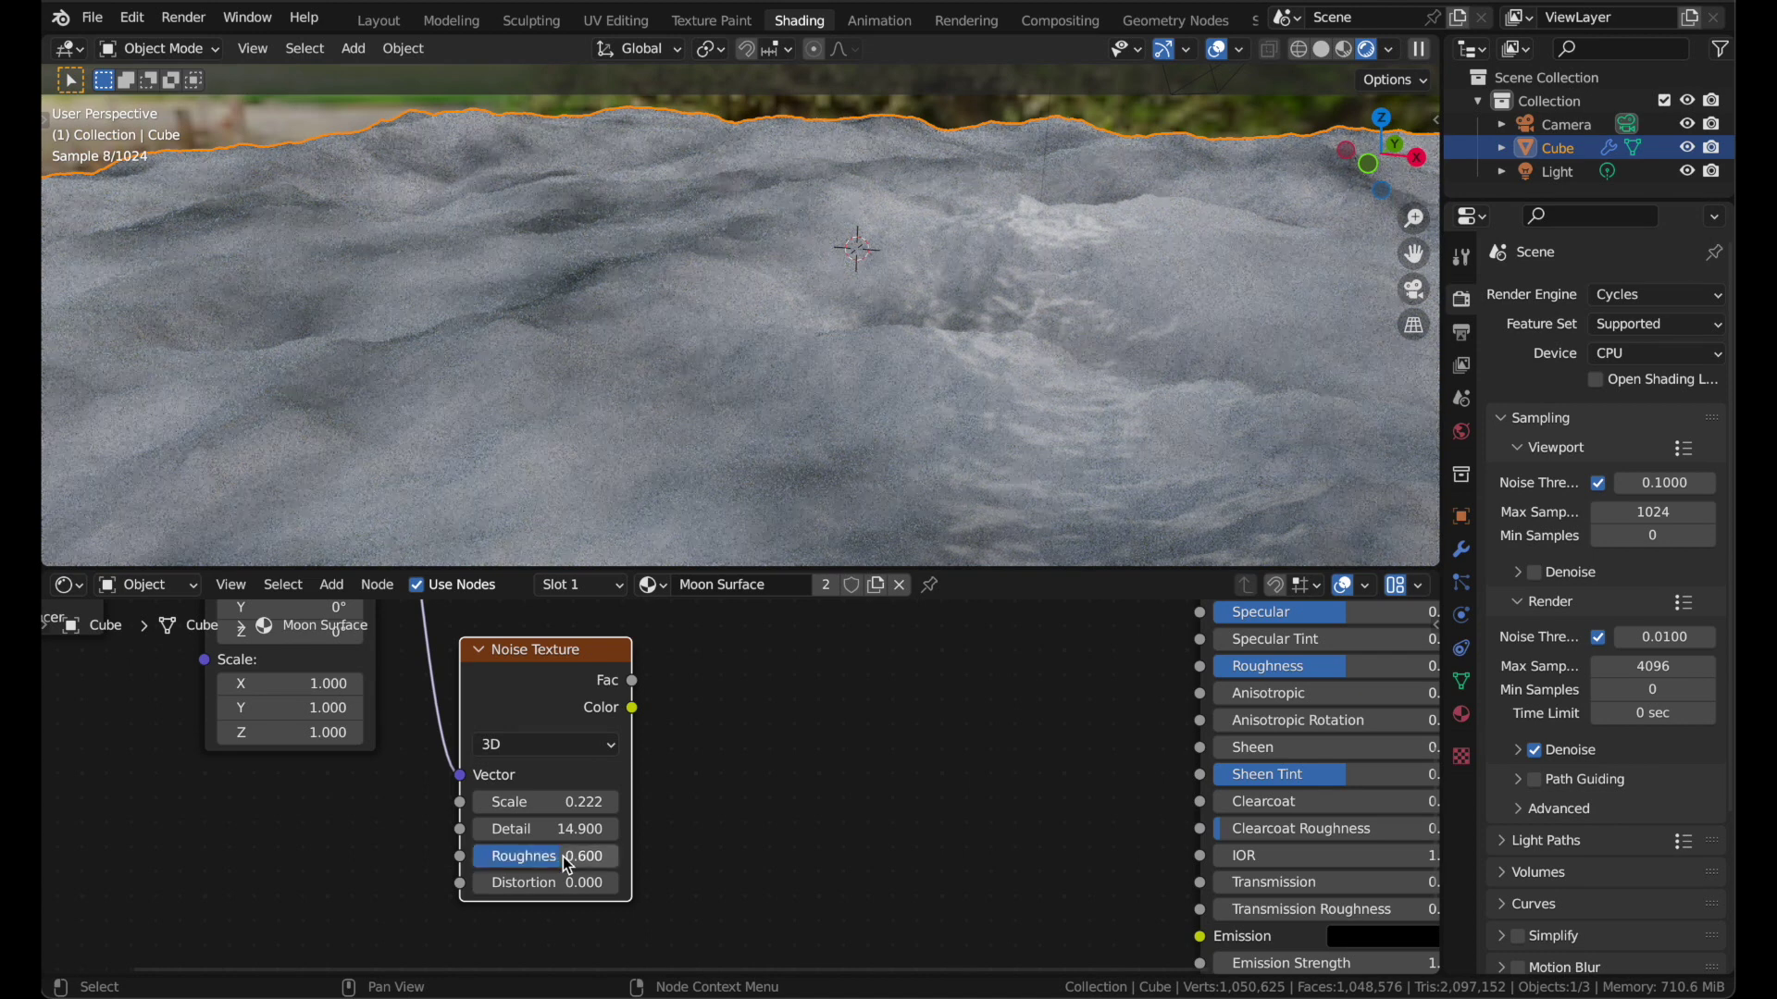
pyautogui.click(574, 801)
pyautogui.write('42')
pyautogui.press('Return')
# - Add a Bump node with its Height input driven by the second Noise Texture's Fac output
pyautogui.scroll(-2, 577, 811)
pyautogui.moveTo(552, 691); pyautogui.dragTo(746, 830)
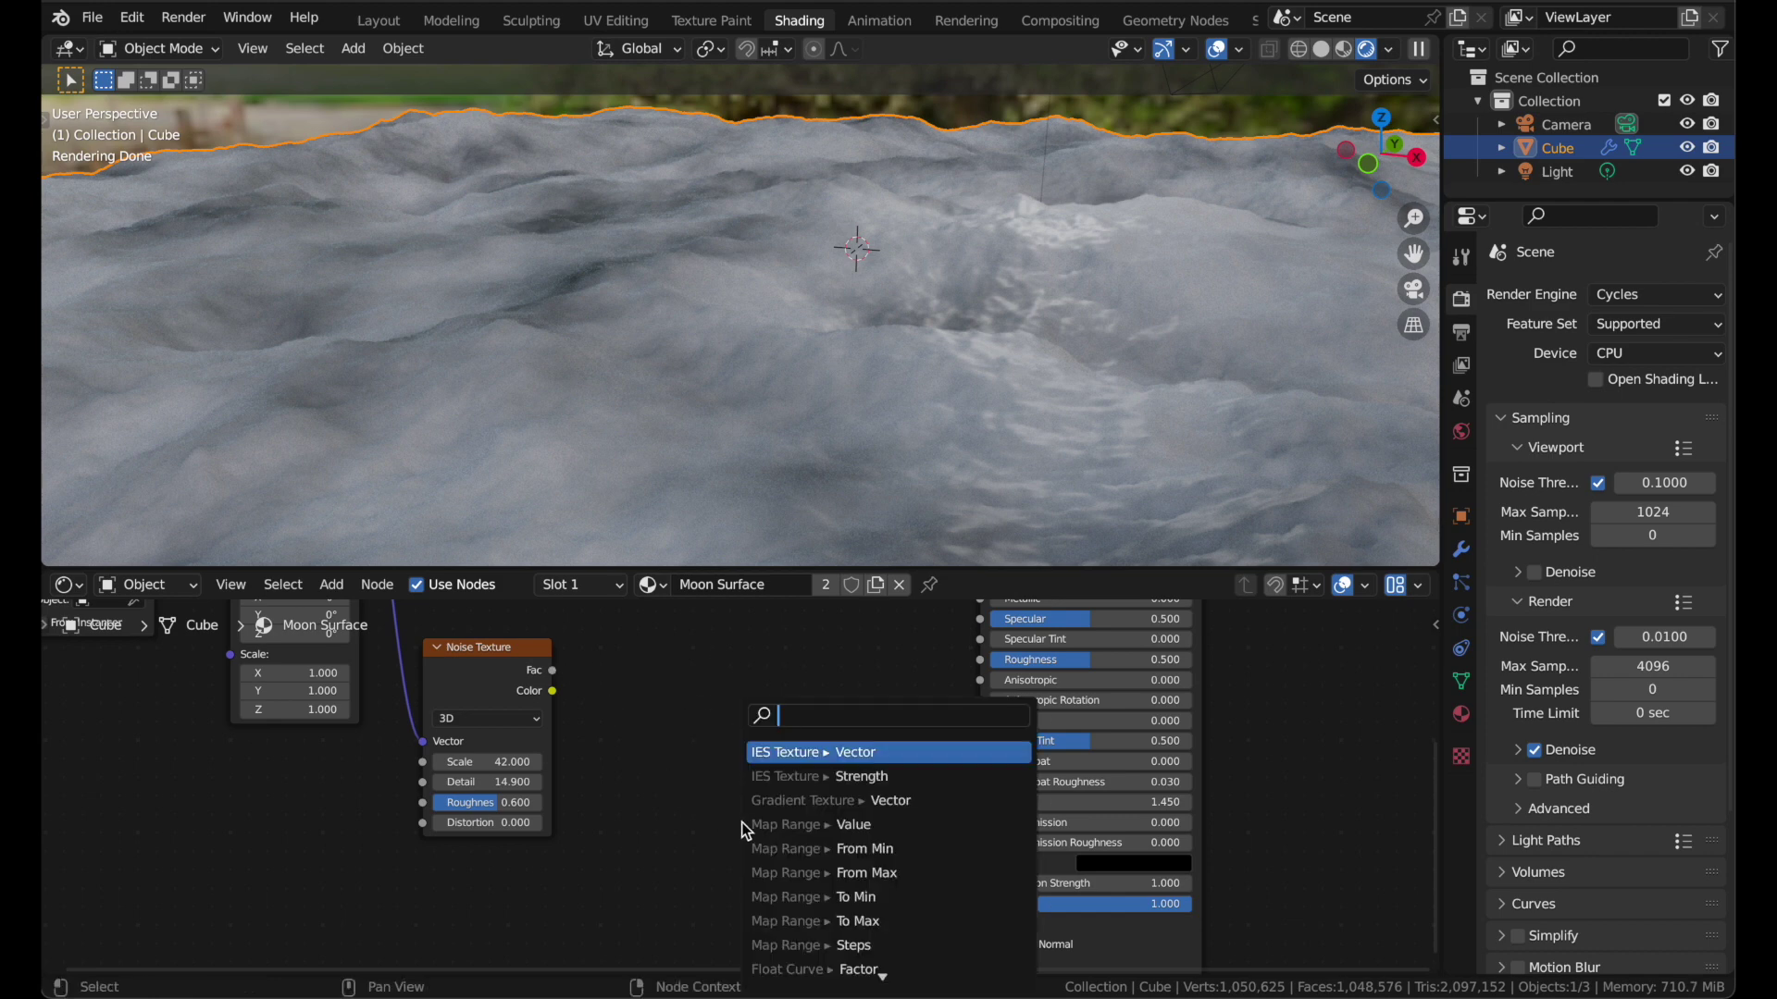
pyautogui.write('heigh')
pyautogui.press('Down')
pyautogui.press('Return')
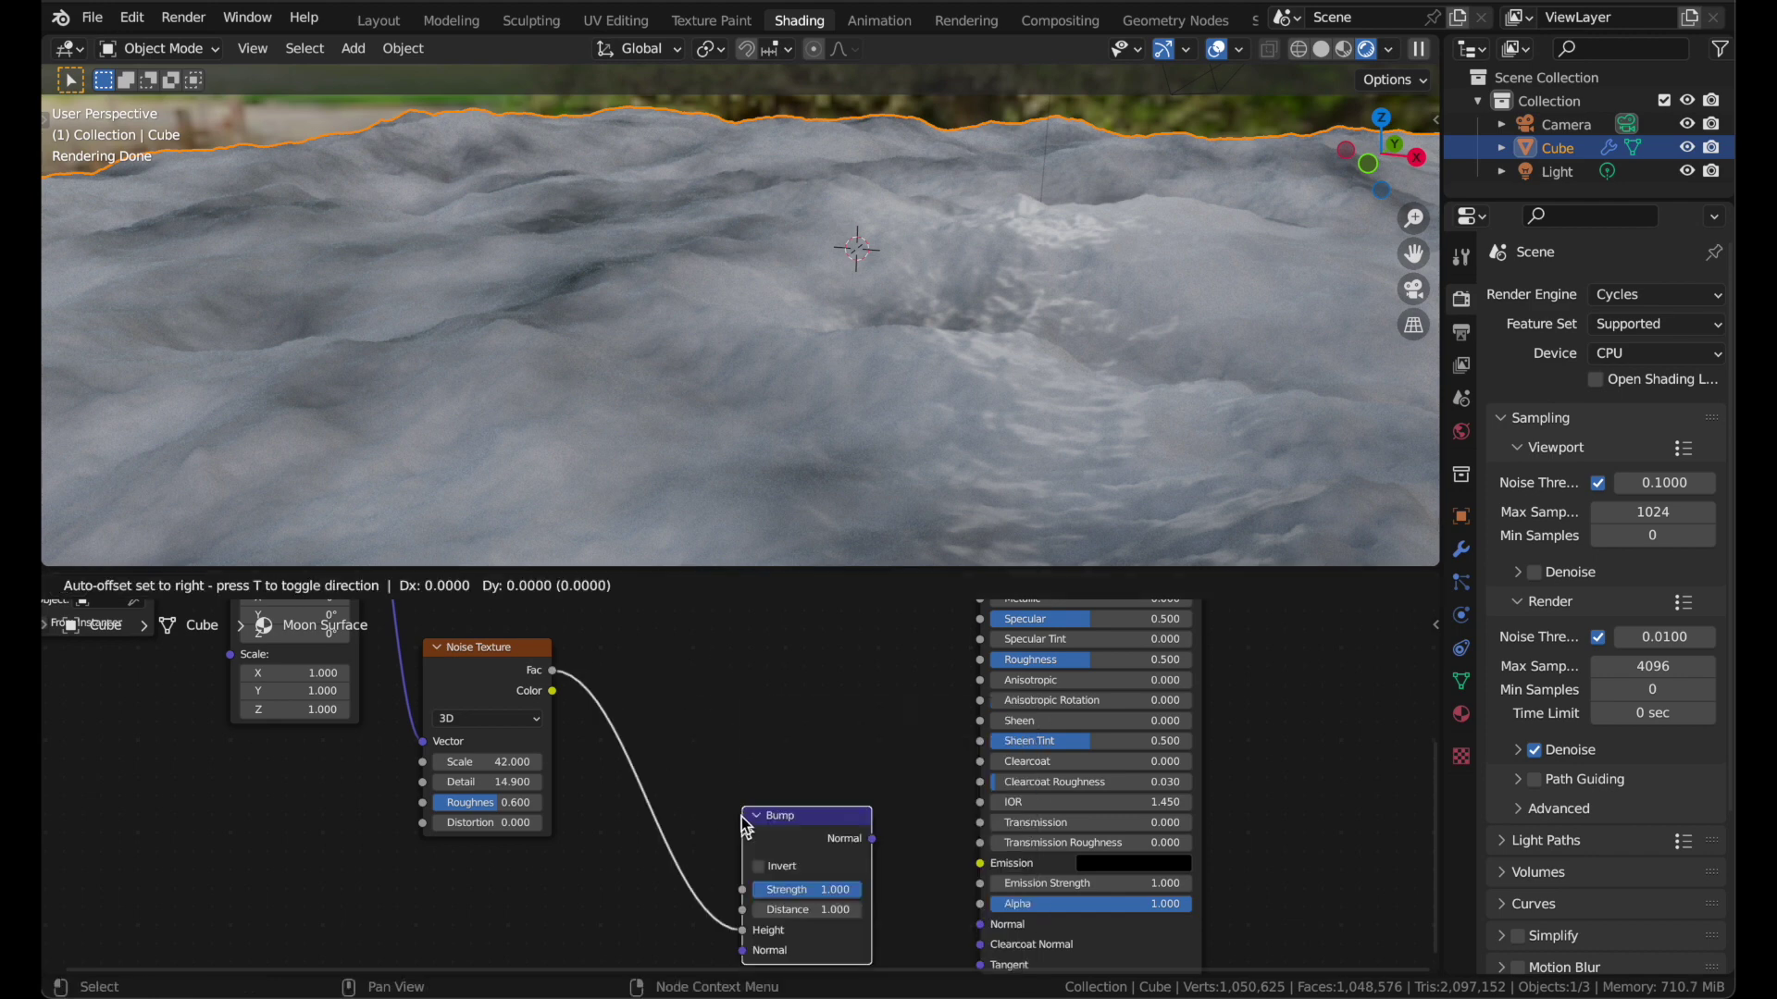
# - Connect the Bump node's Normal output to the Principled BSDF's Normal input and set the bump Strength to 0.183
pyautogui.click(696, 792)
pyautogui.scroll(-3, 697, 792)
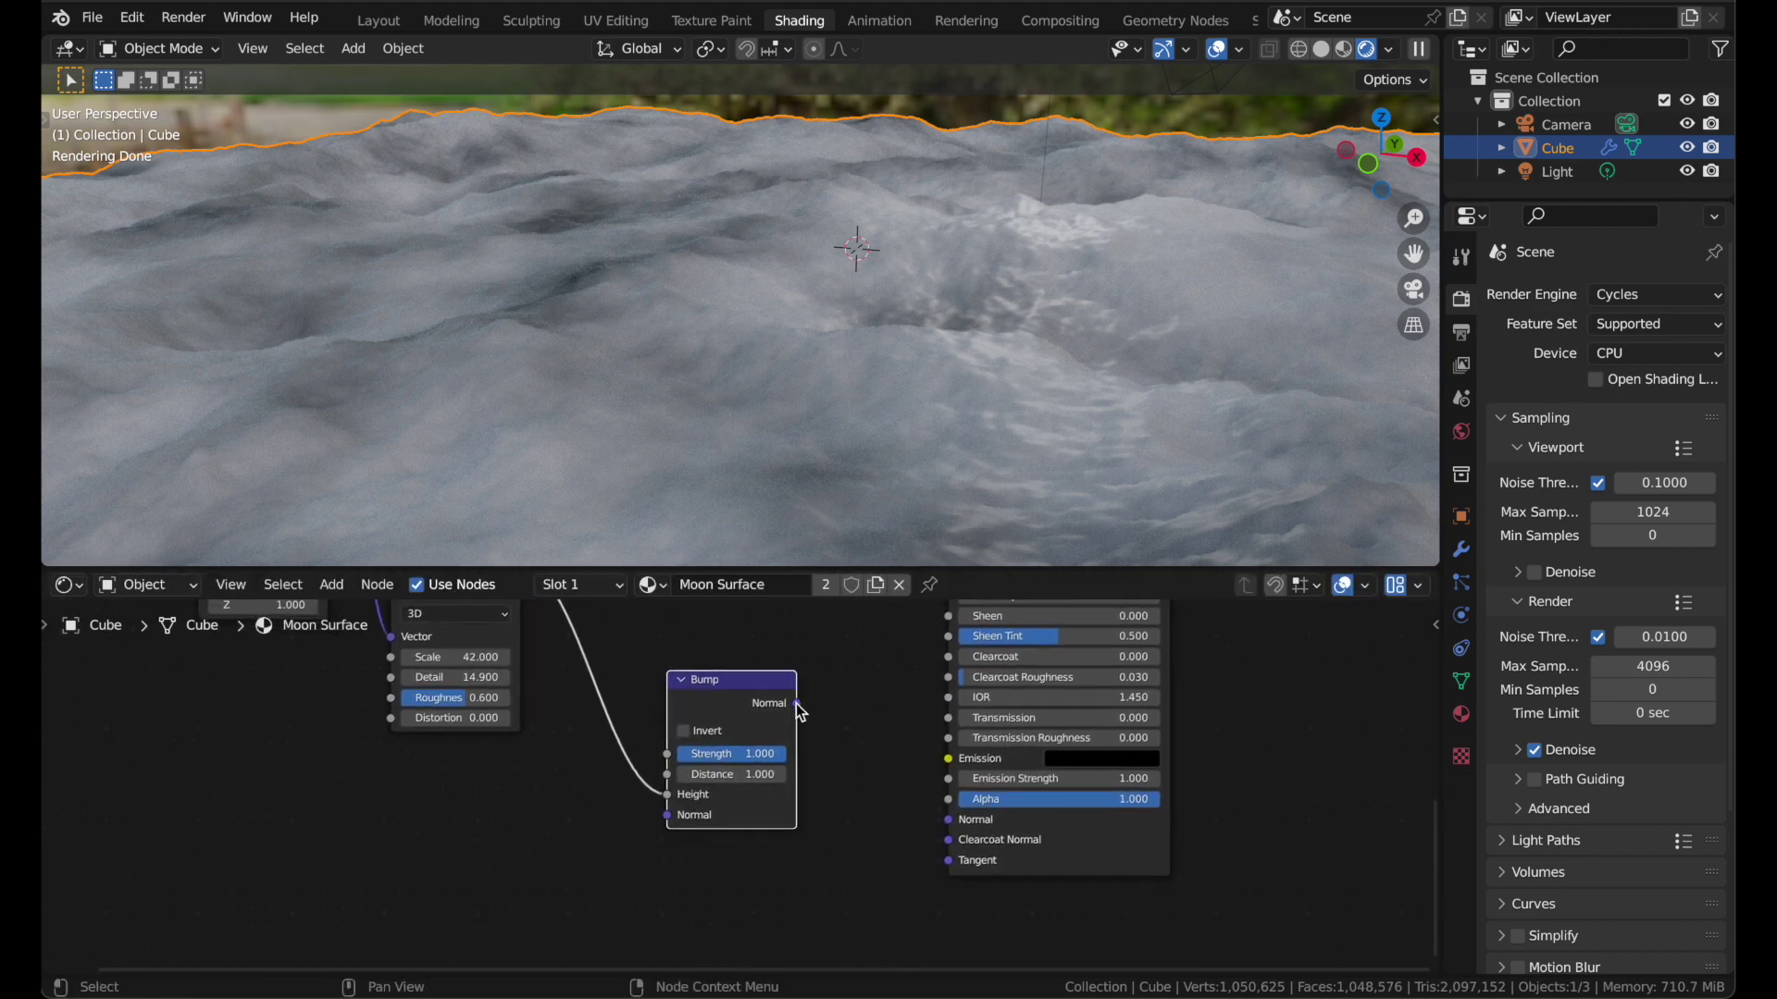
pyautogui.moveTo(798, 704); pyautogui.dragTo(954, 822)
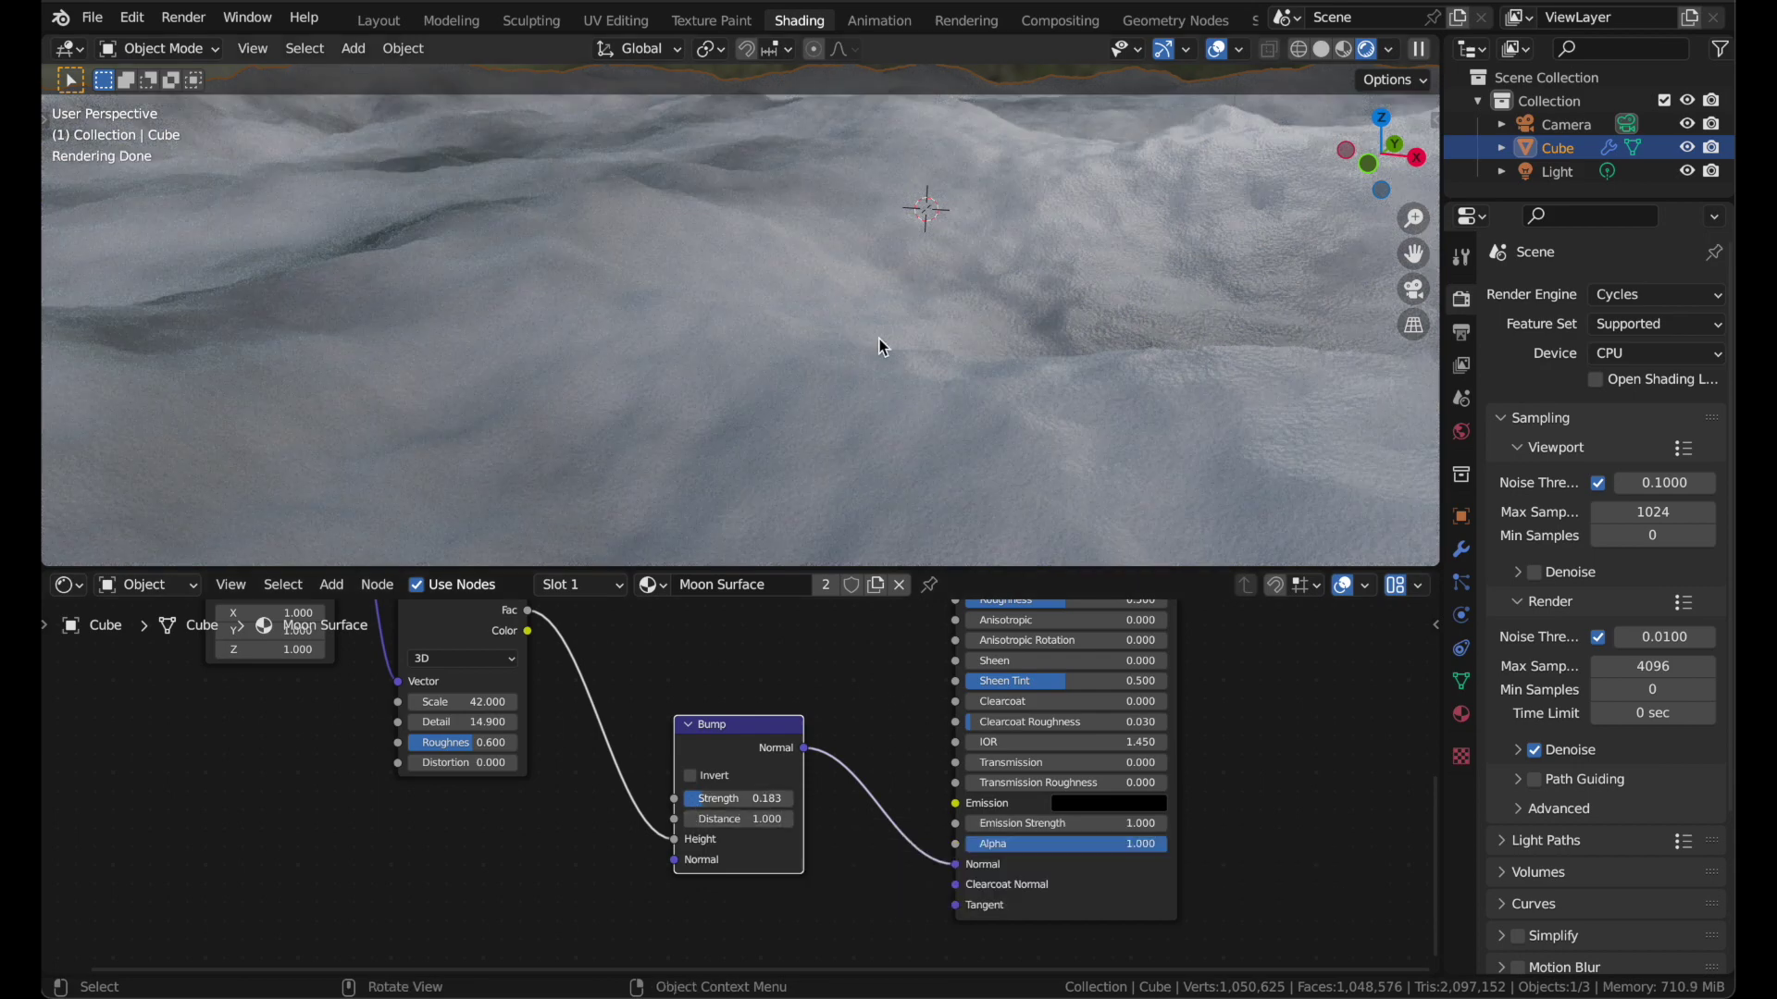
pyautogui.moveTo(879, 340); pyautogui.dragTo(879, 339, button='middle')
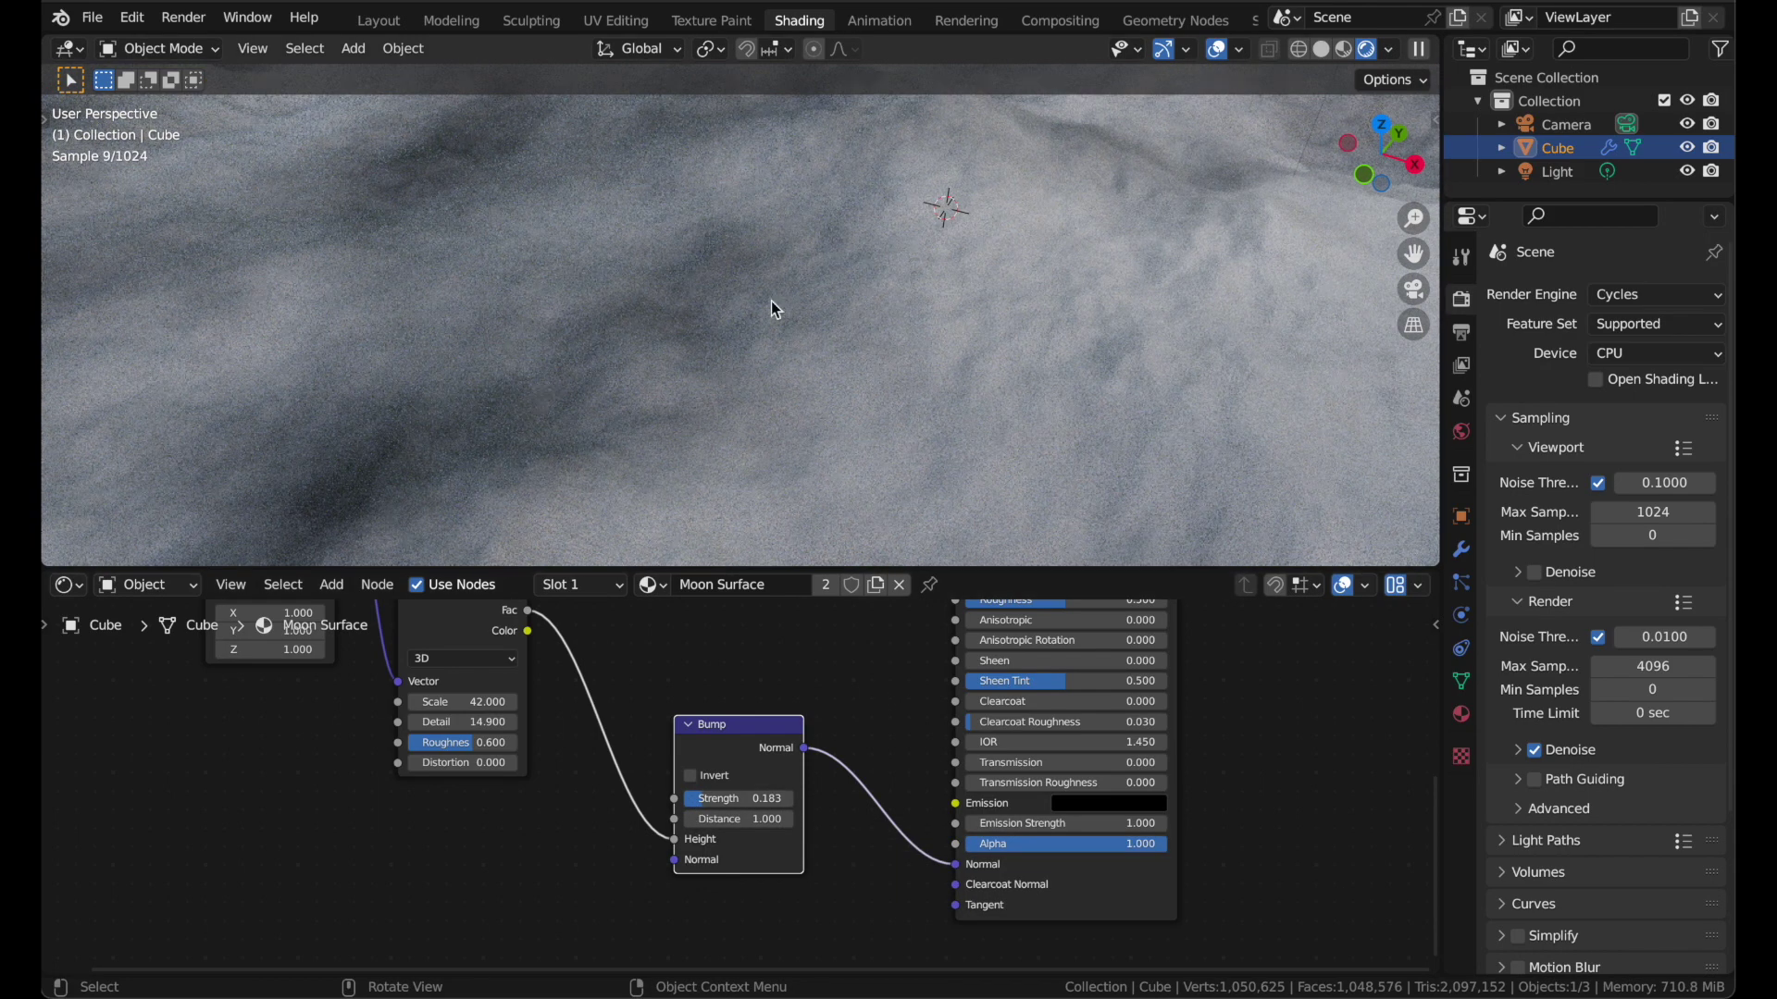
pyautogui.moveTo(691, 312); pyautogui.dragTo(573, 368, button='middle')
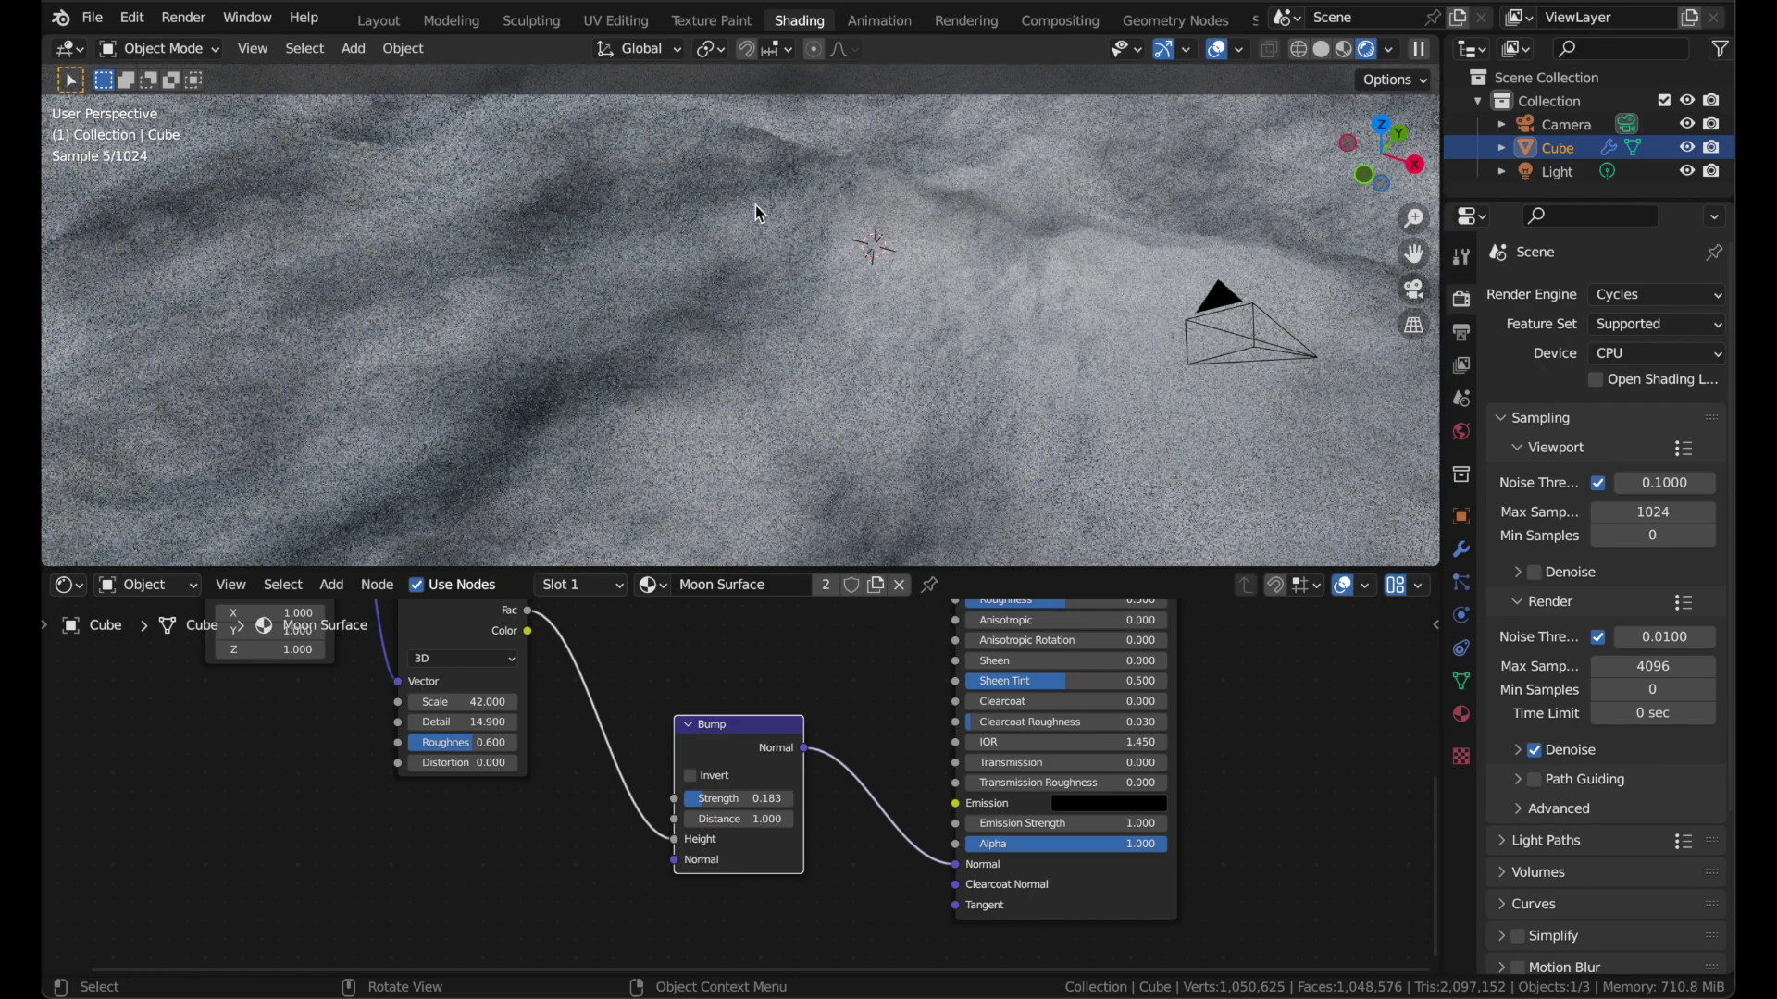
pyautogui.moveTo(761, 393); pyautogui.dragTo(757, 335, button='middle')
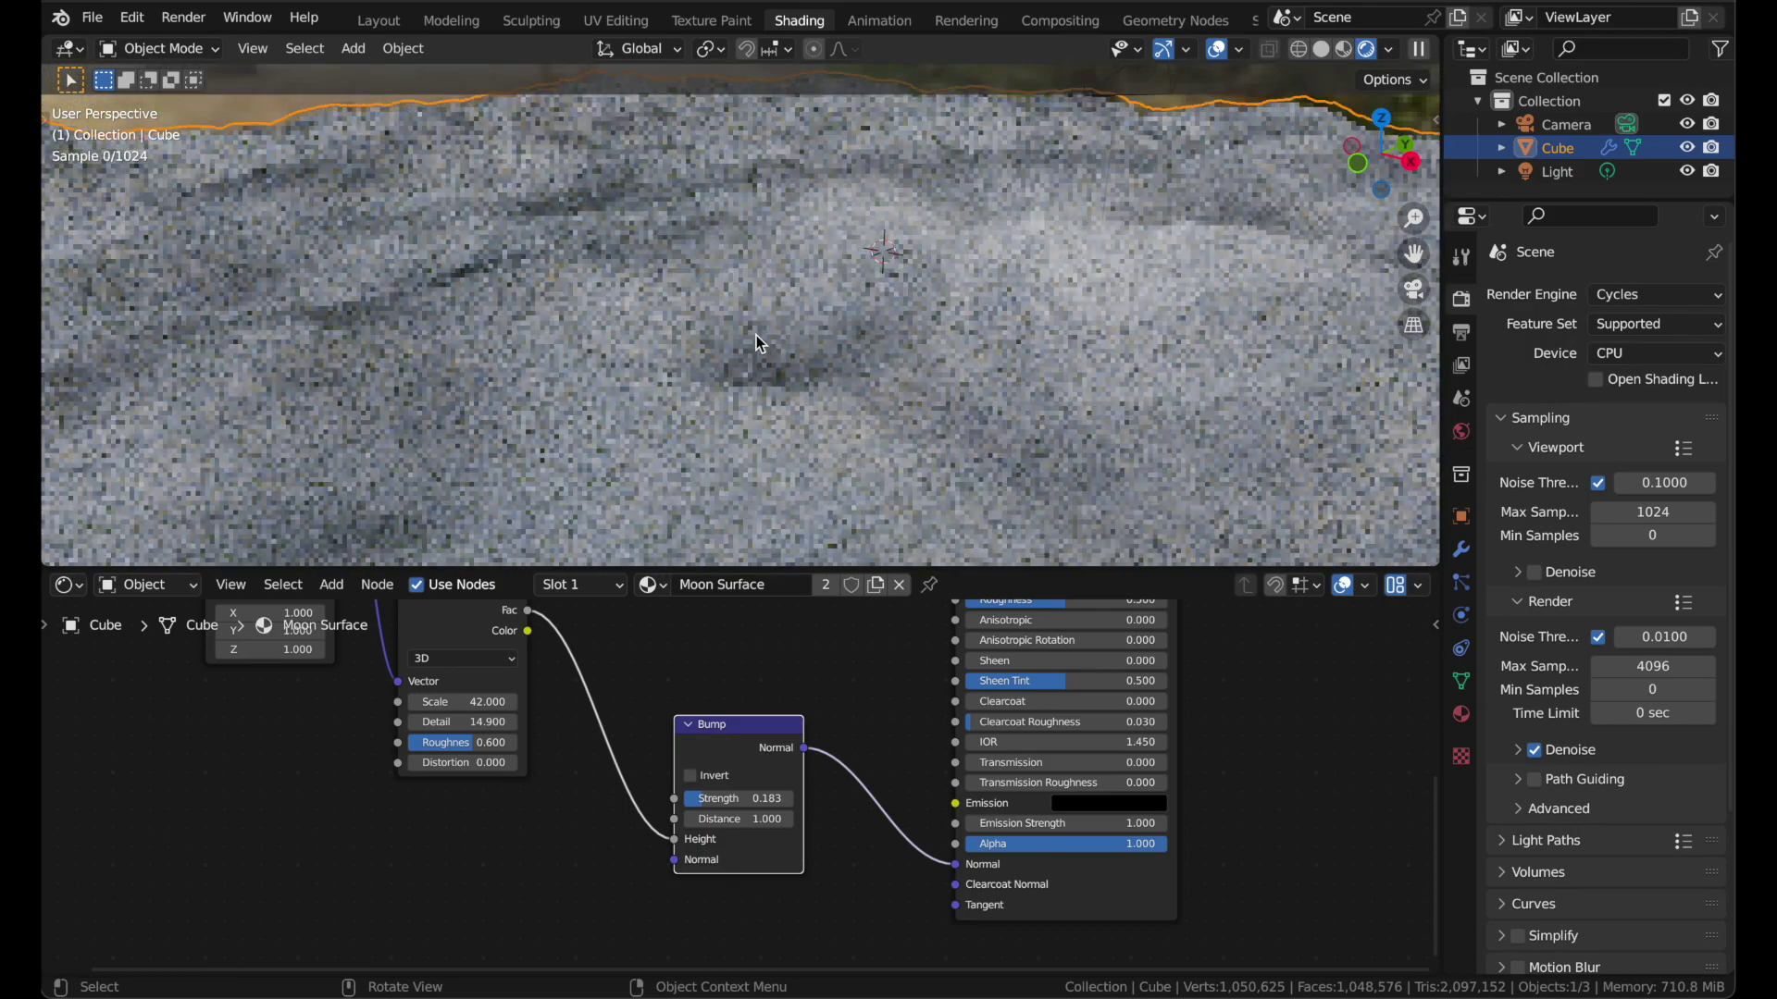